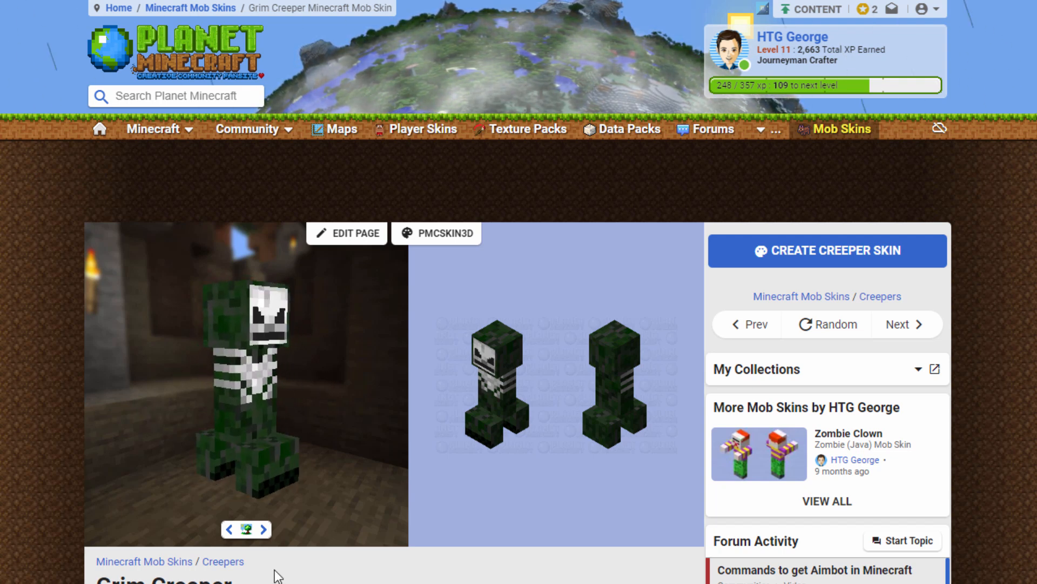
Look through the background scenes behind the Grim Creeper skin's 3D preview.
left_click(263, 529)
left_click(264, 530)
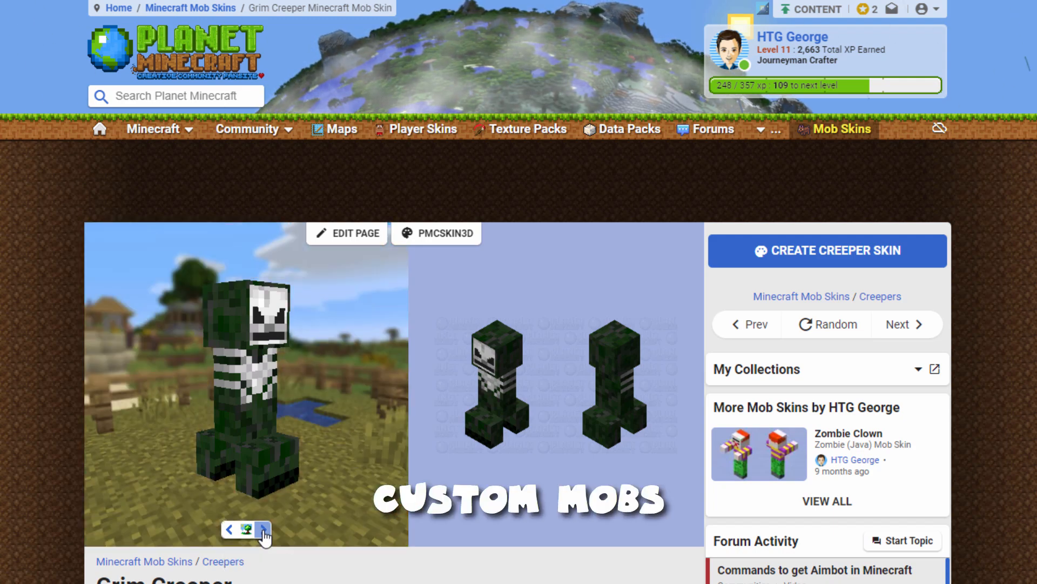
left_click(264, 529)
left_click(264, 529)
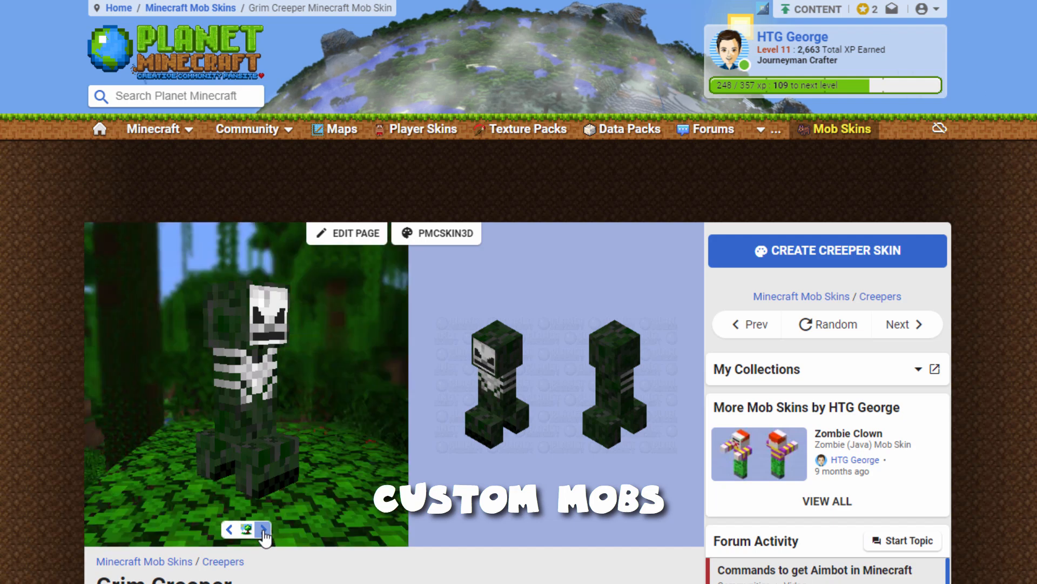
left_click(263, 529)
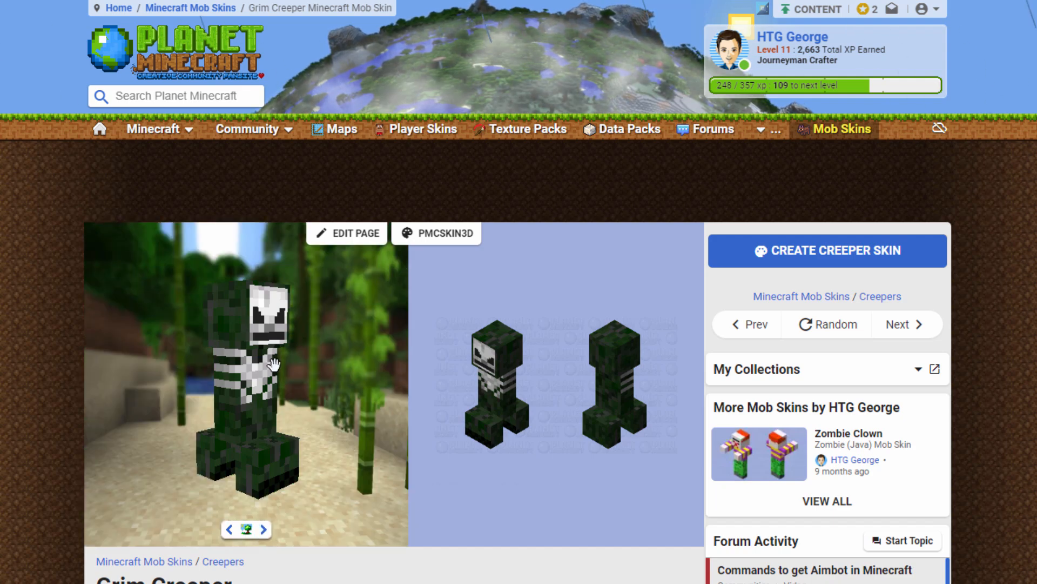
Open the PMCSkin3D skin editor in its advanced version.
left_click(192, 131)
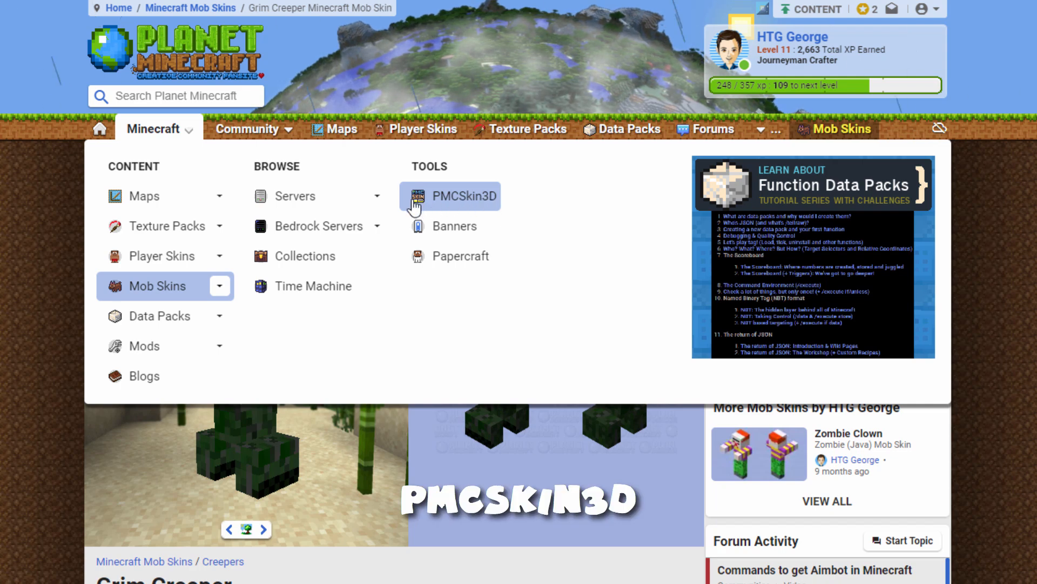
left_click(446, 199)
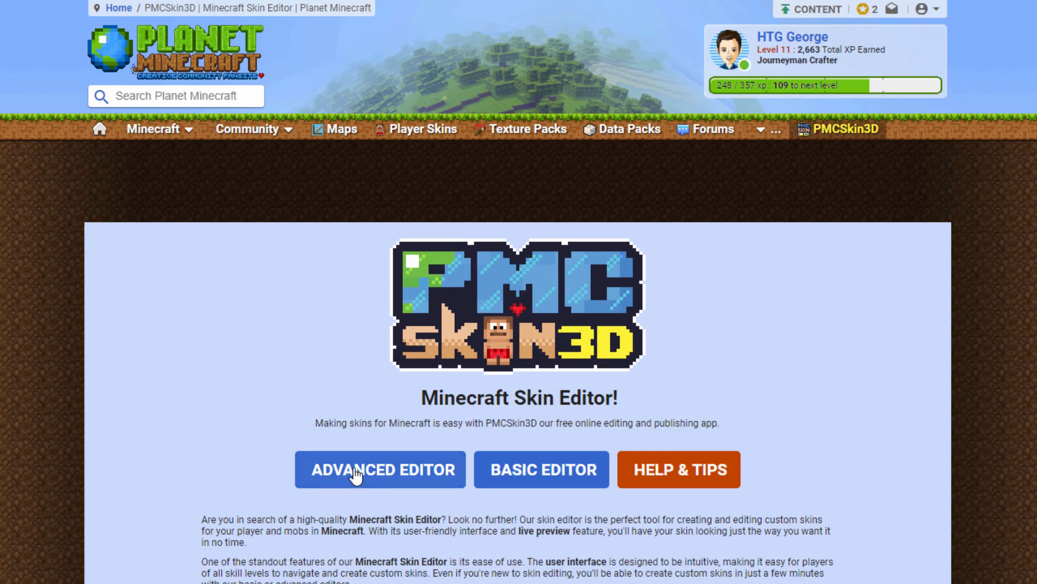
left_click(371, 473)
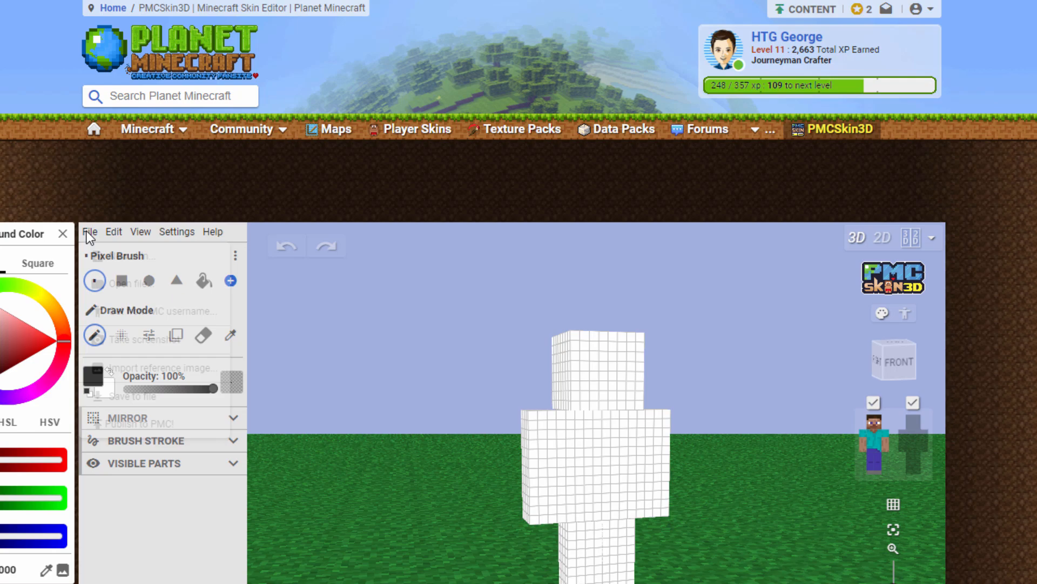
Start a new skin and choose Creeper as its model.
left_click(232, 155)
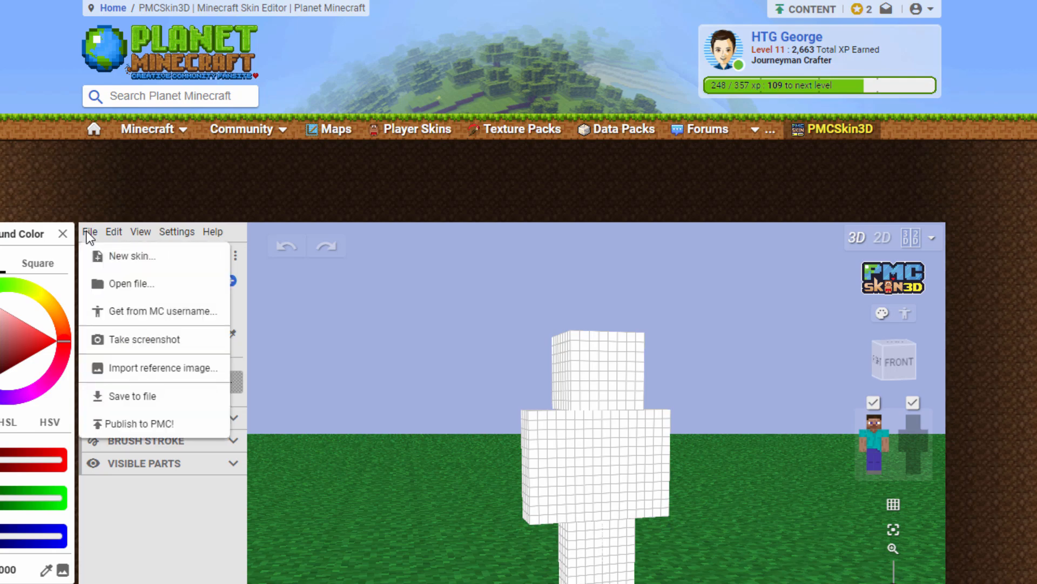
left_click(124, 257)
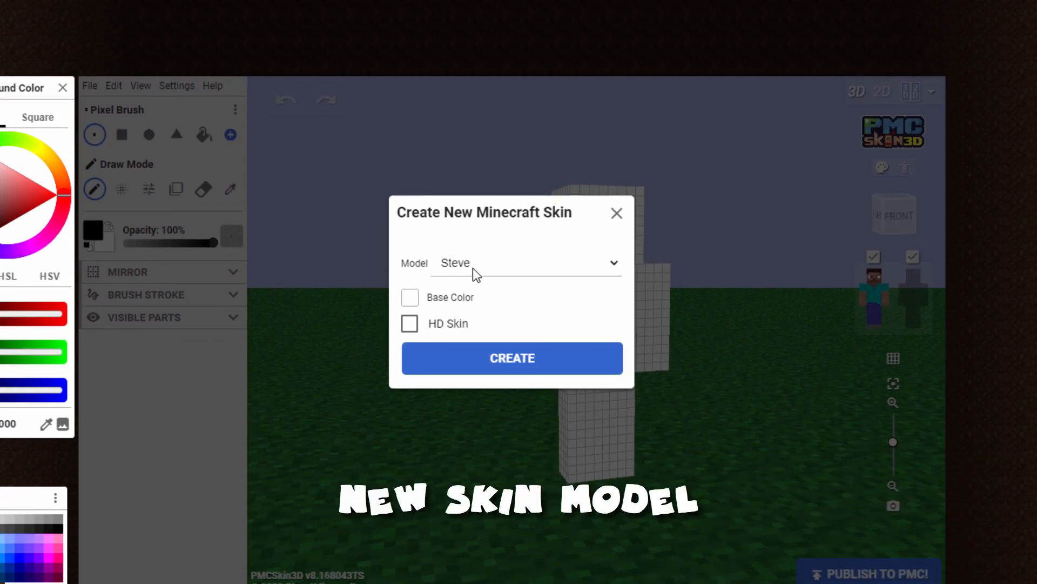
left_click(618, 264)
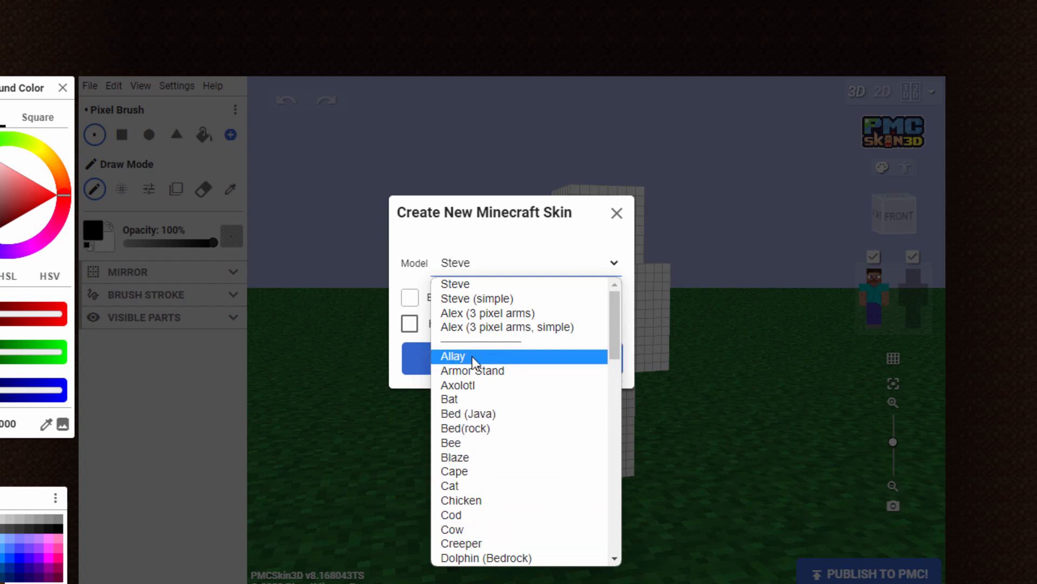
scroll(610, 330, "down", 3)
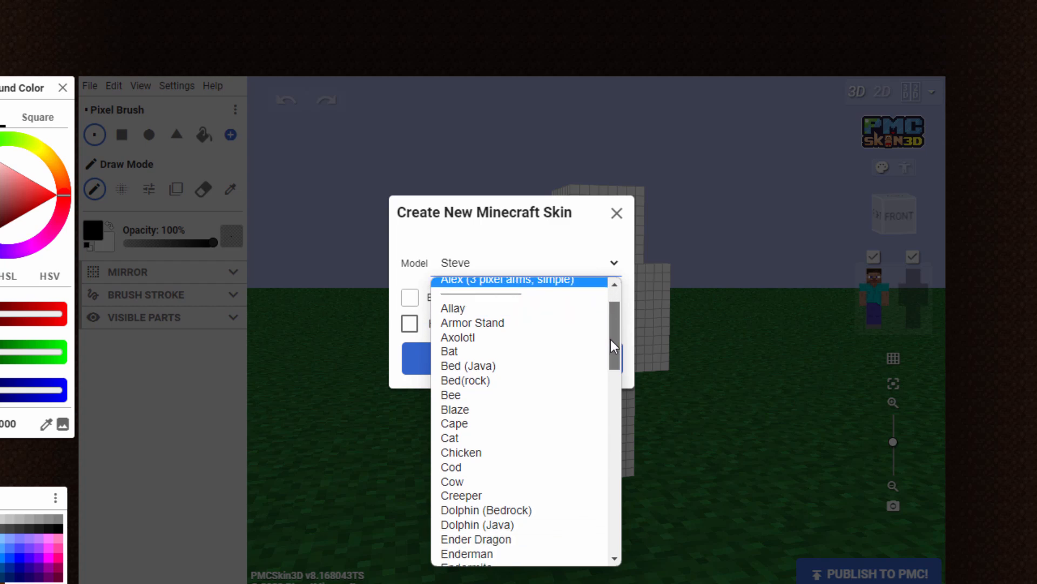
scroll(608, 354, "down", 1)
scroll(610, 353, "up", 1)
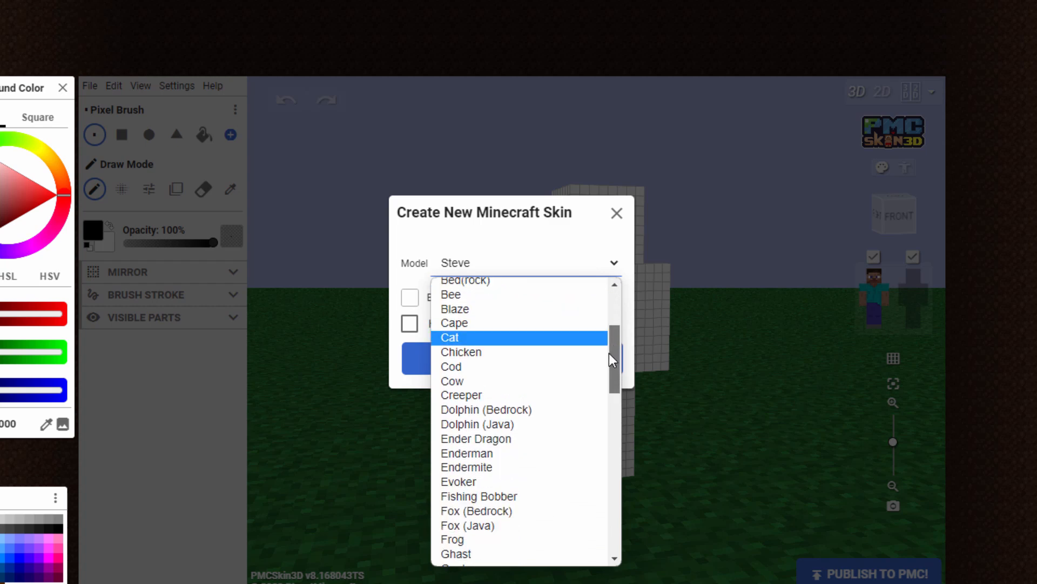
scroll(607, 359, "down", 1)
scroll(605, 373, "down", 5)
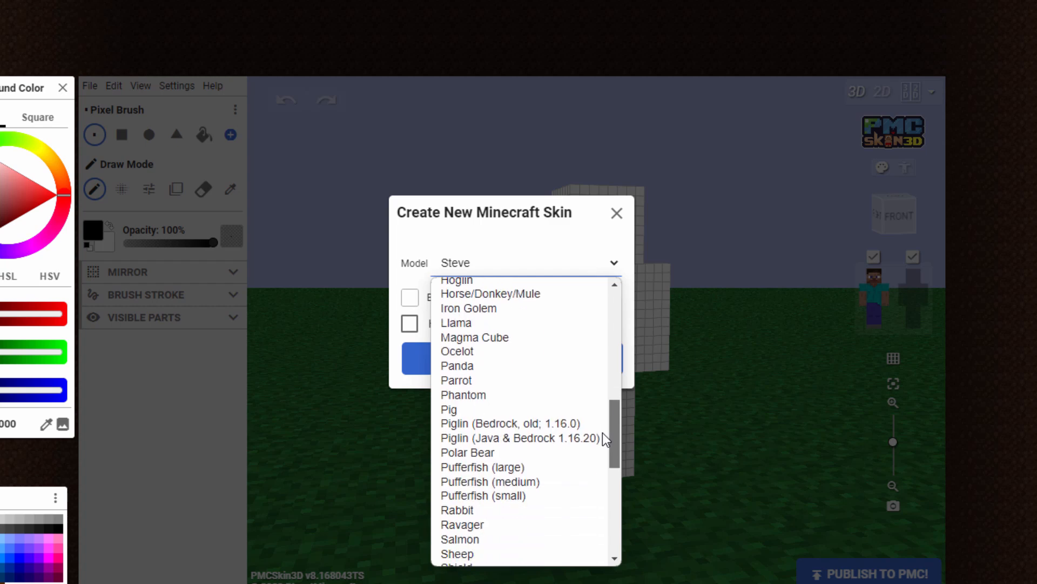
scroll(606, 402, "up", 1)
scroll(605, 398, "up", 10)
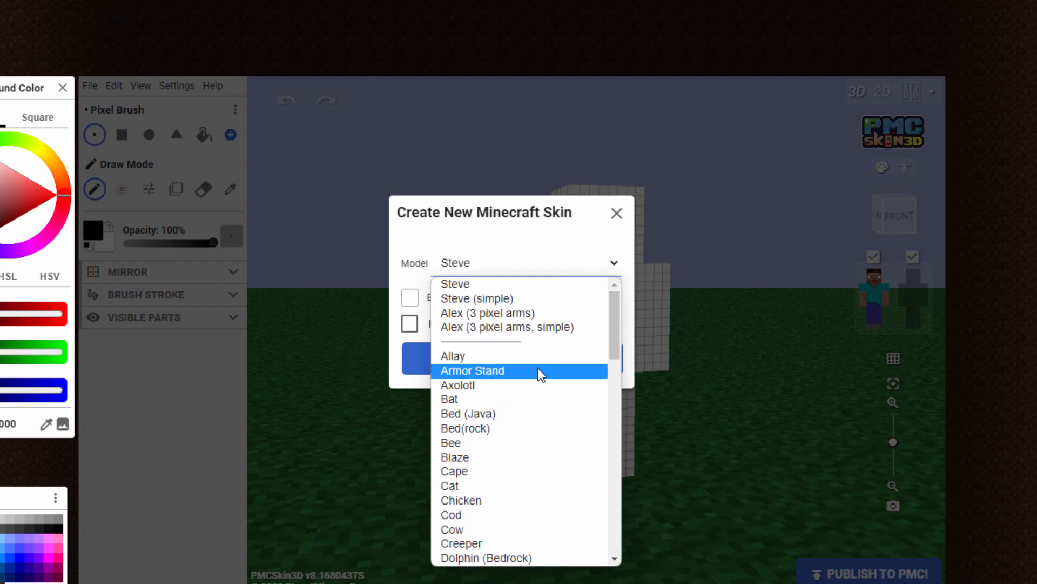
left_click(492, 540)
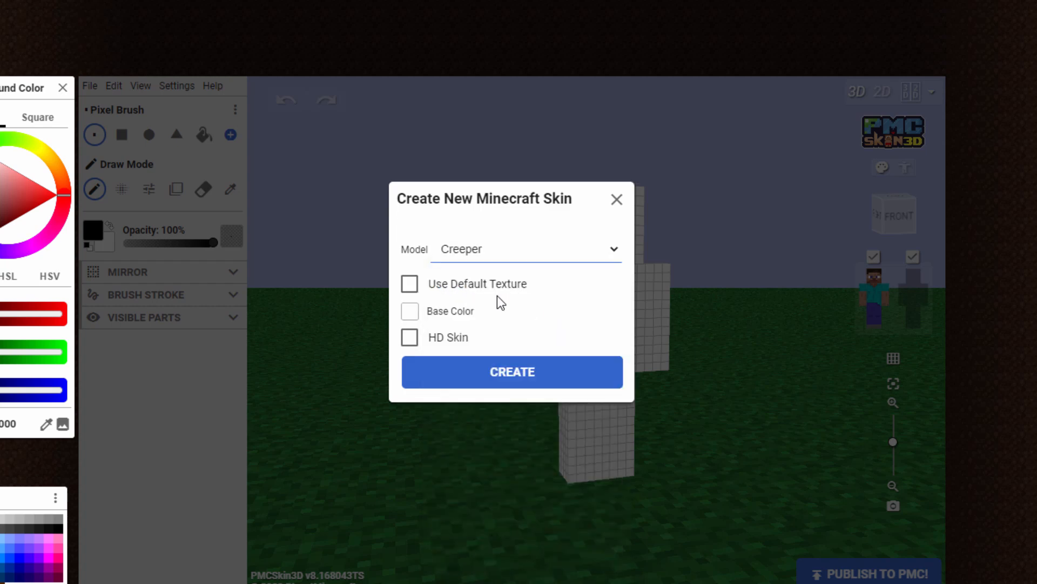
Create the creeper skin with its default texture and the HD Skin option enabled.
left_click(411, 287)
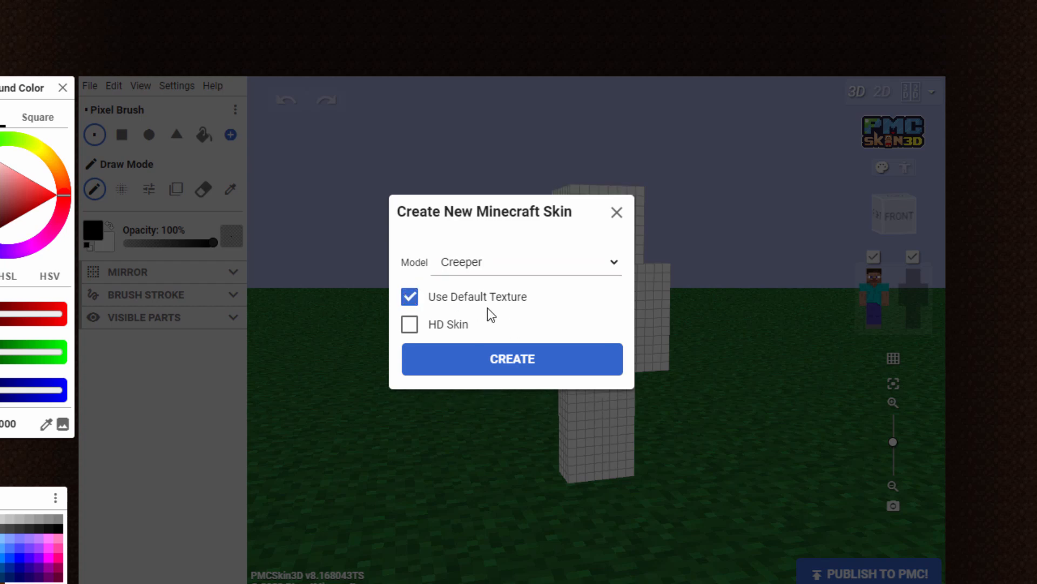
left_click(413, 297)
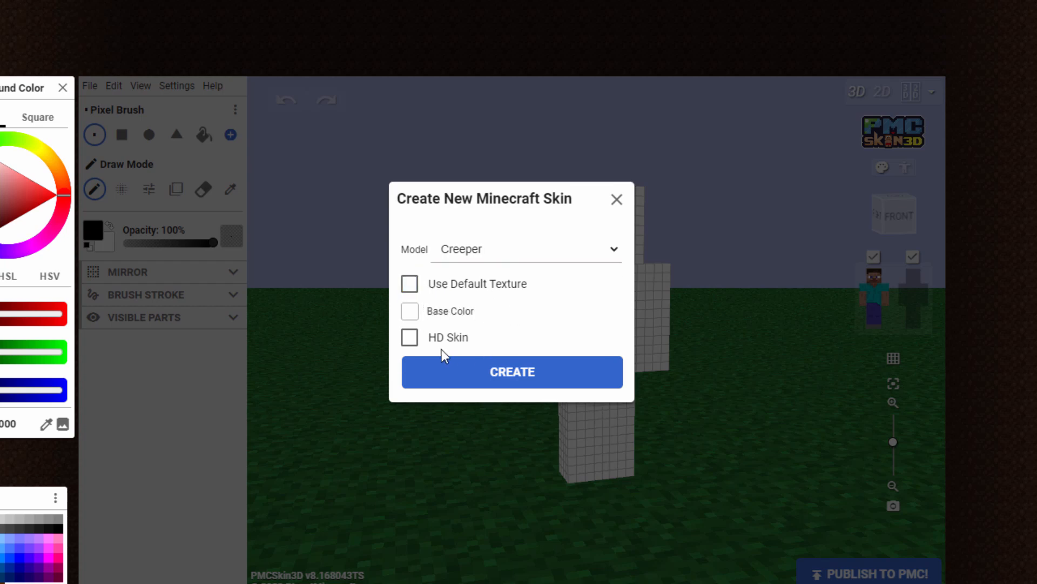
left_click(412, 316)
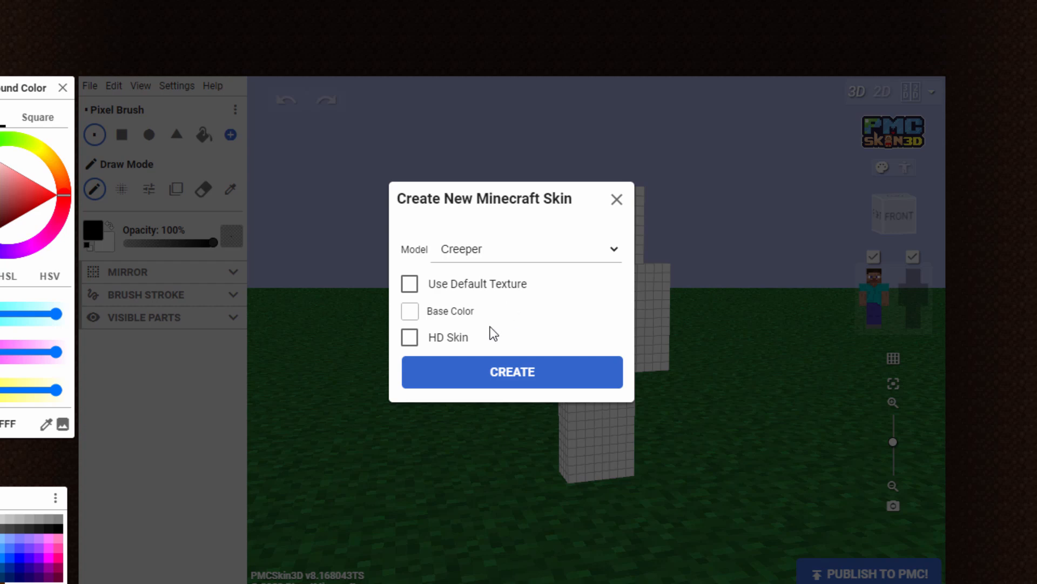
left_click(414, 346)
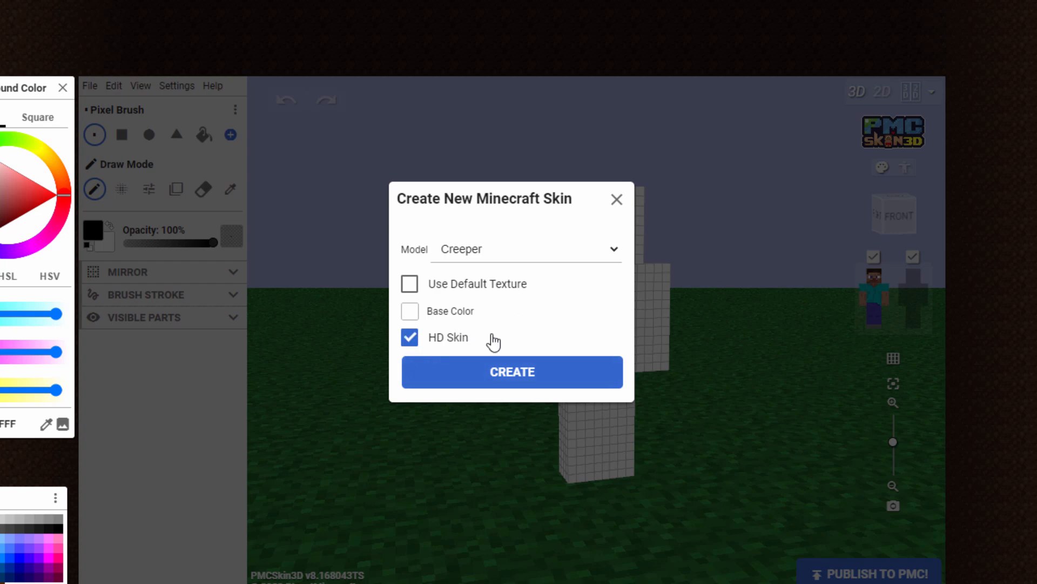
left_click(411, 284)
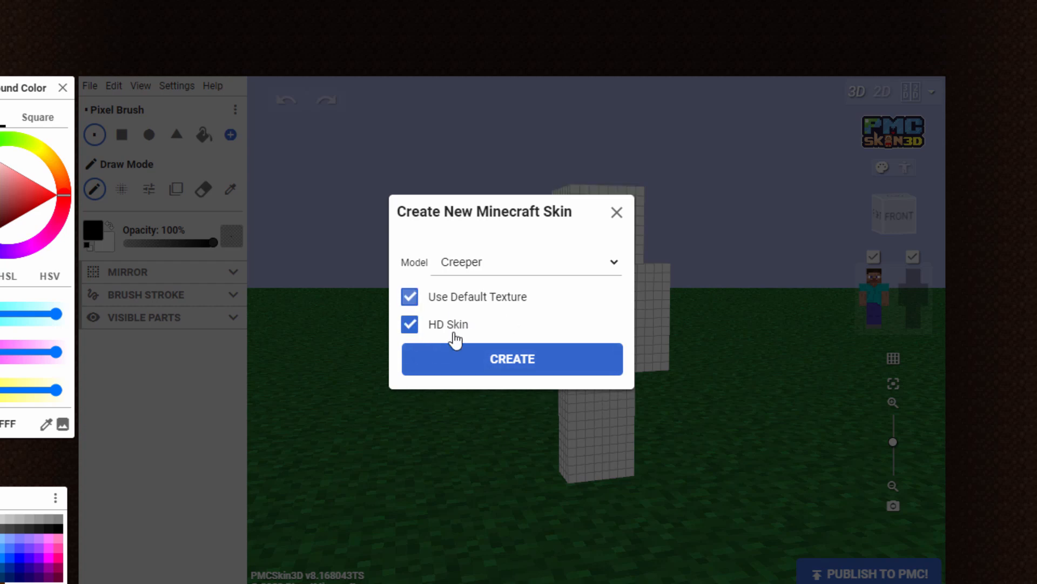
left_click(528, 362)
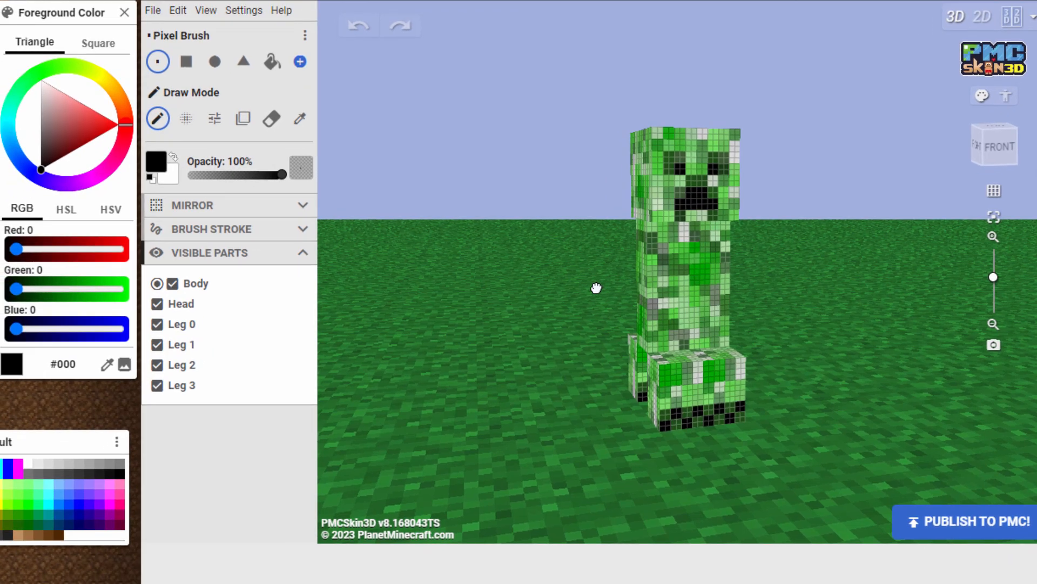
Examine the HD pixel grid on the creeper's body up close, then return to a full-body view.
mouse_move(597, 288)
left_mouse_down()
mouse_move(598, 296)
mouse_move(560, 283)
mouse_move(597, 284)
left_mouse_up()
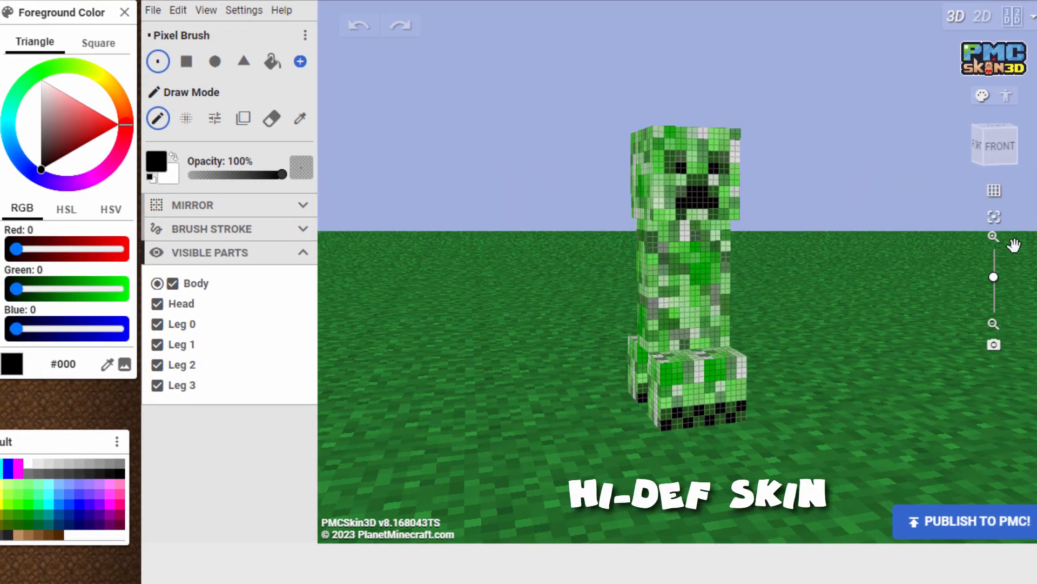
left_click(993, 238)
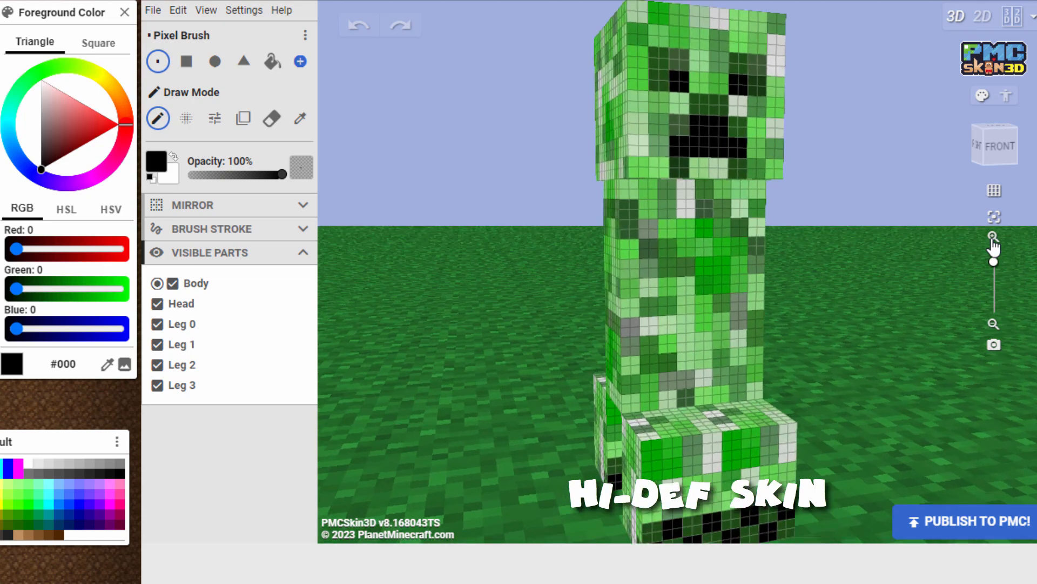
left_click(993, 237)
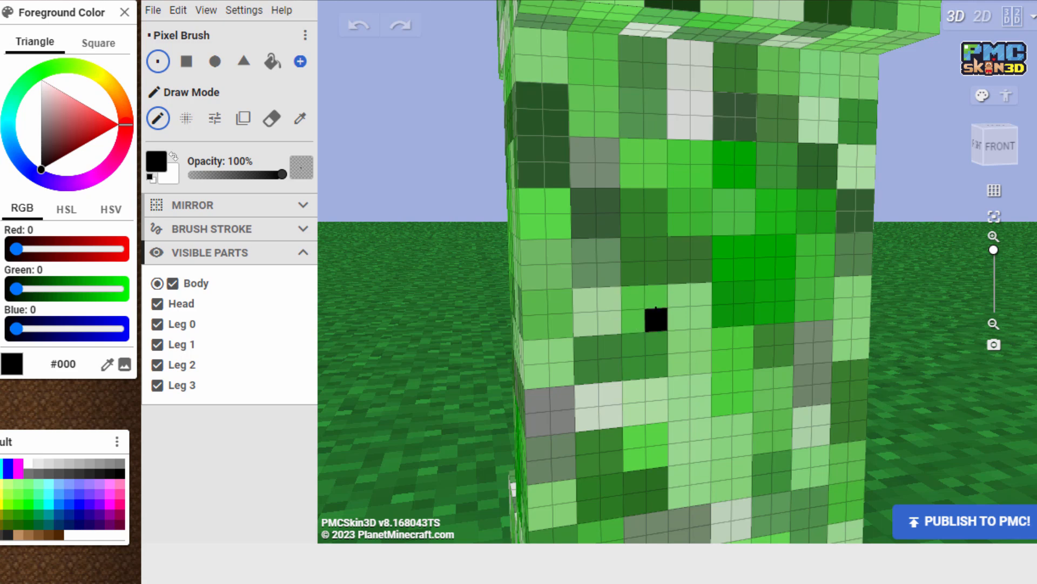
left_click(993, 325)
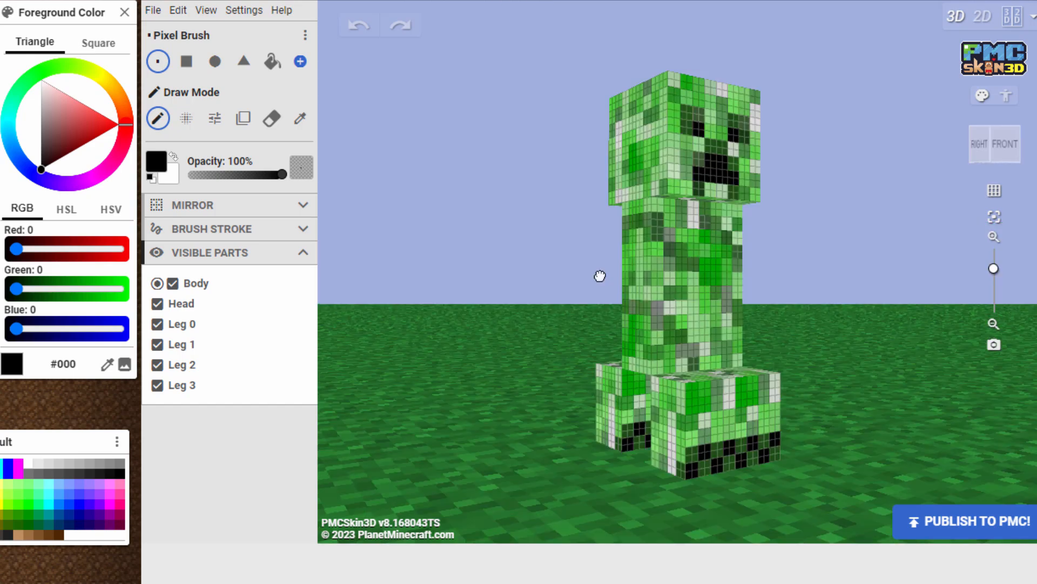
left_click_drag(541, 308, 588, 282)
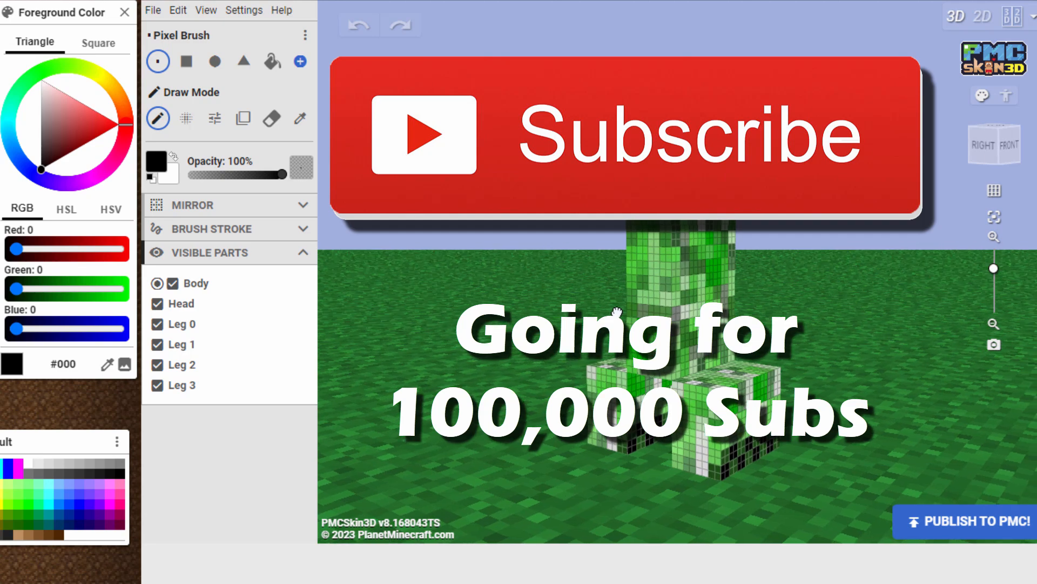
left_click_drag(620, 311, 626, 310)
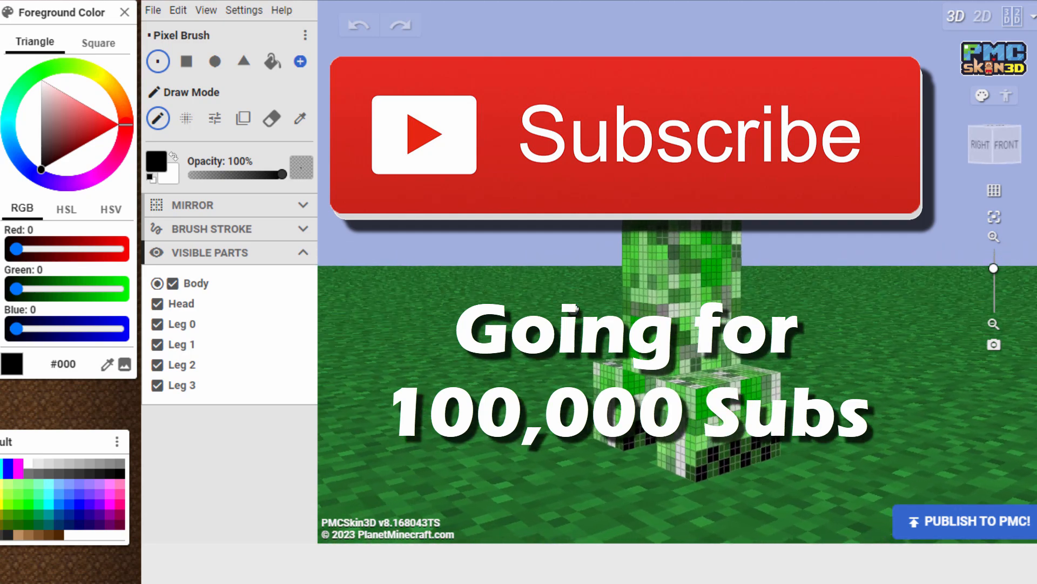
mouse_move(556, 311)
left_mouse_down()
mouse_move(497, 294)
mouse_move(504, 318)
mouse_move(541, 318)
mouse_move(547, 303)
mouse_move(547, 328)
mouse_move(546, 316)
mouse_move(517, 307)
mouse_move(563, 341)
left_mouse_up()
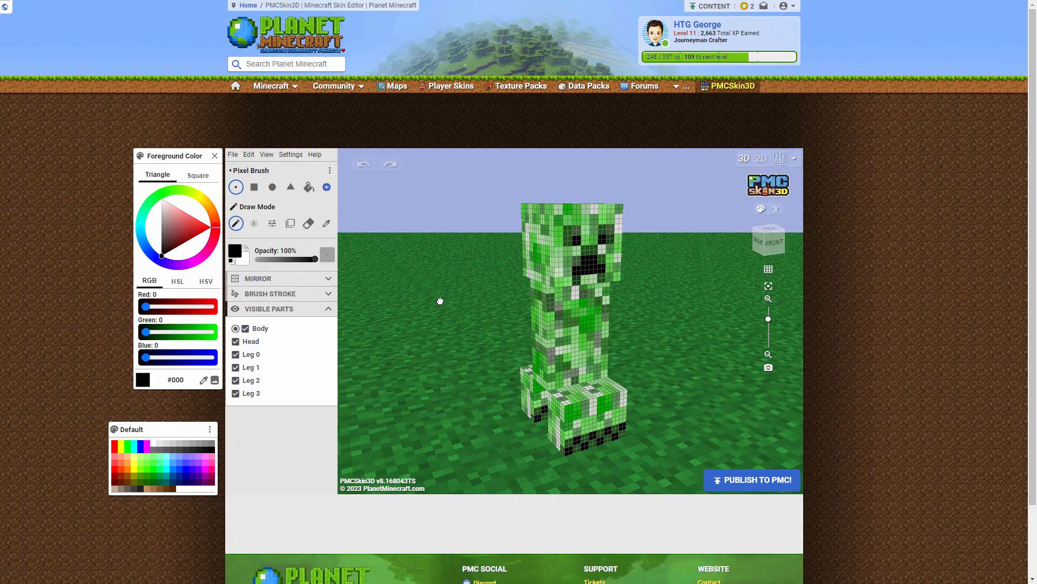
Inspect the creeper model from its right and front sides, both up close and at full height.
left_click_drag(439, 301, 470, 287)
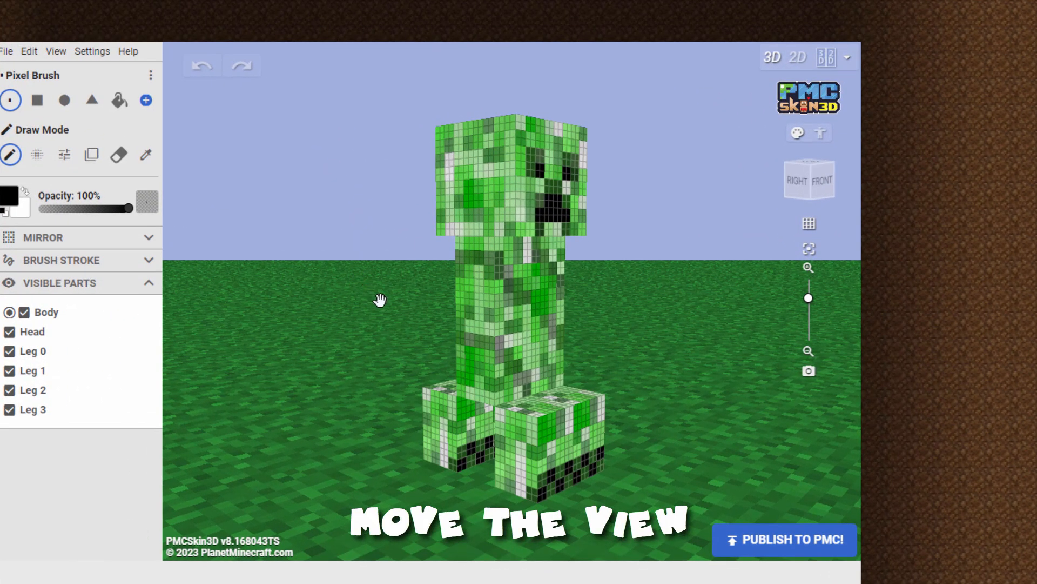
left_click_drag(405, 313, 352, 302)
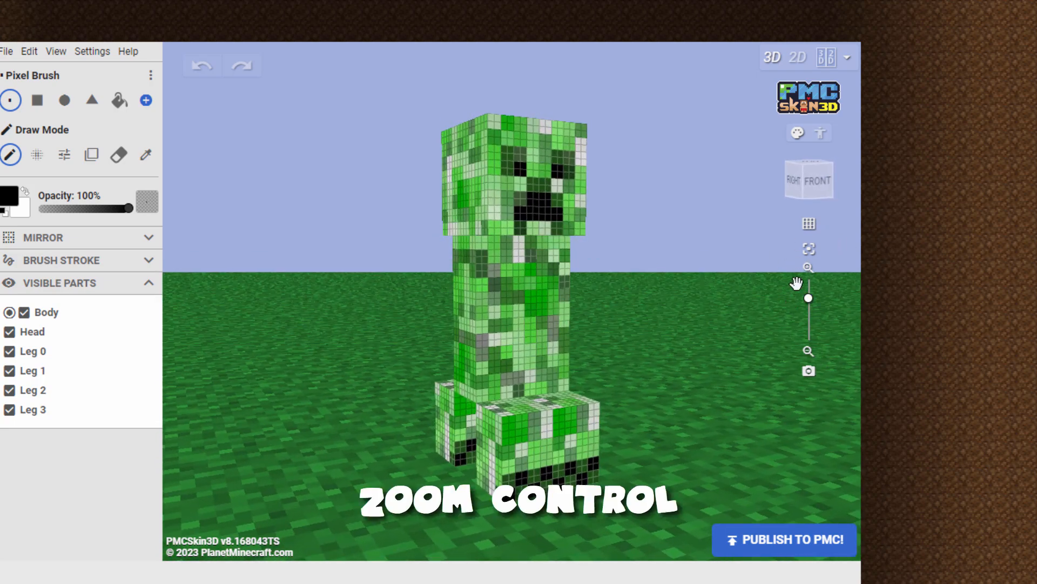
left_click(809, 267)
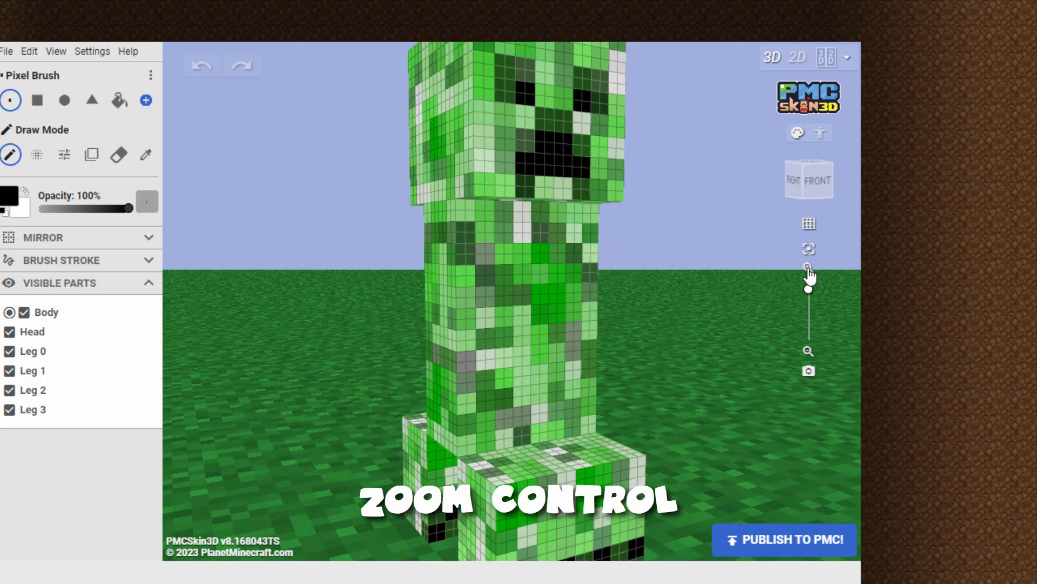
left_click(807, 350)
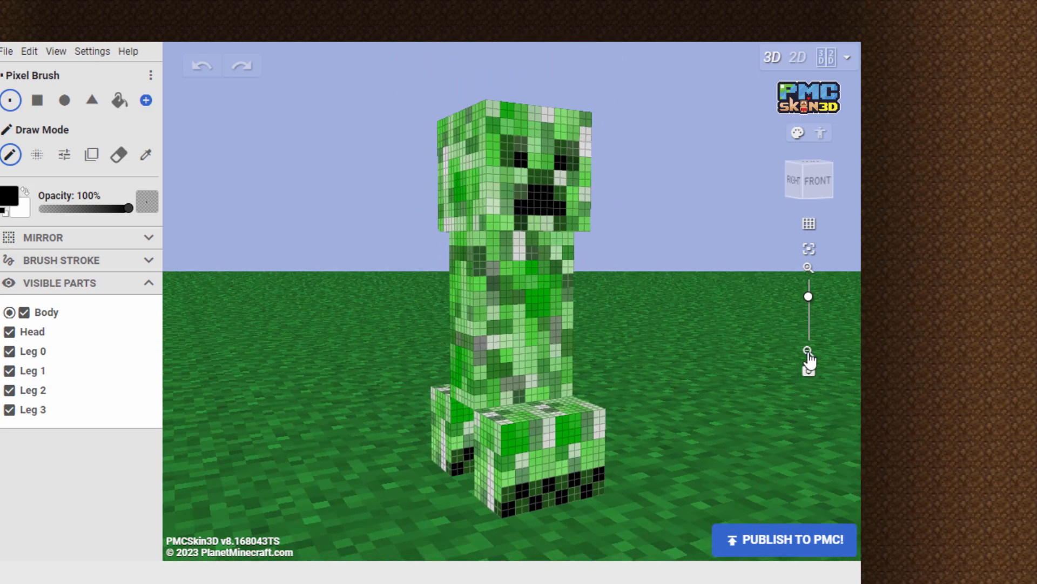
left_click(808, 268)
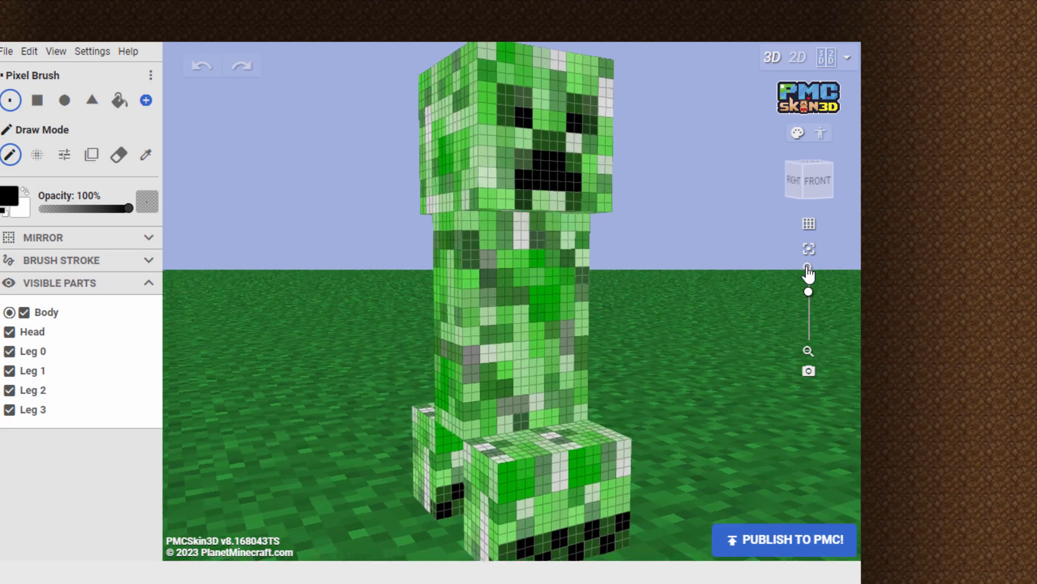
left_click_drag(678, 202, 676, 204)
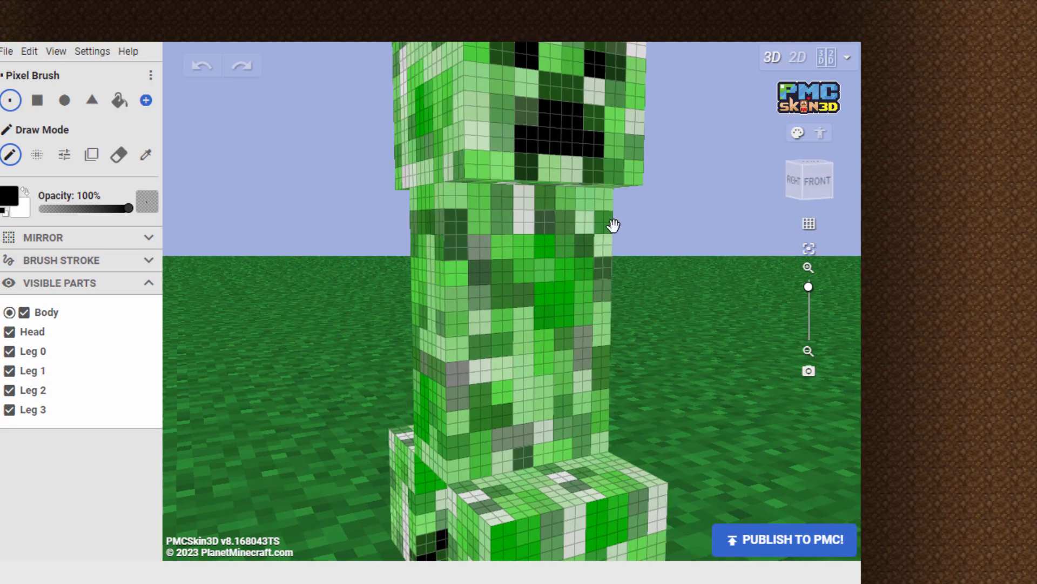
left_click_drag(338, 115, 348, 140)
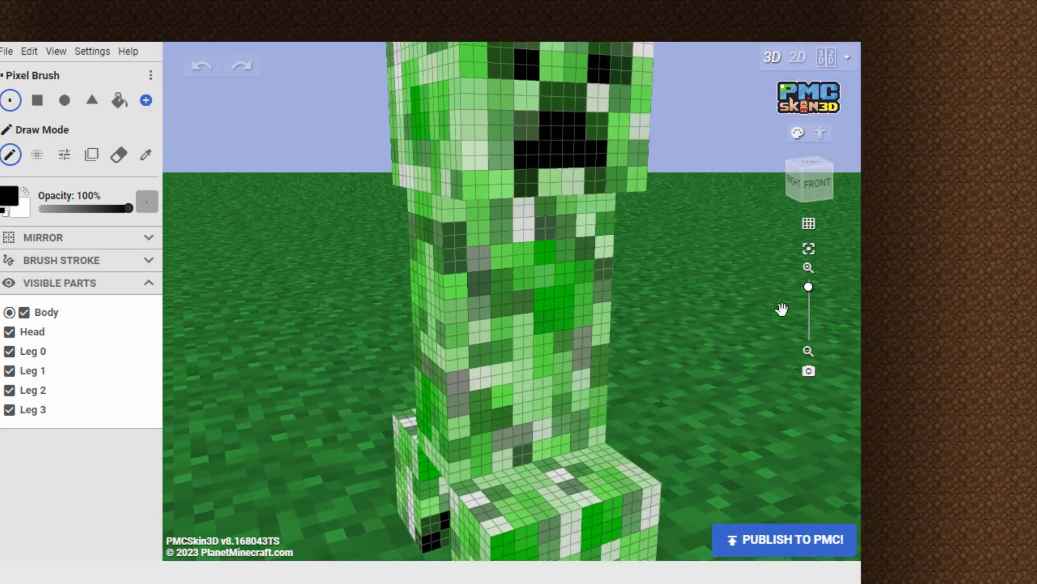
left_click(807, 352)
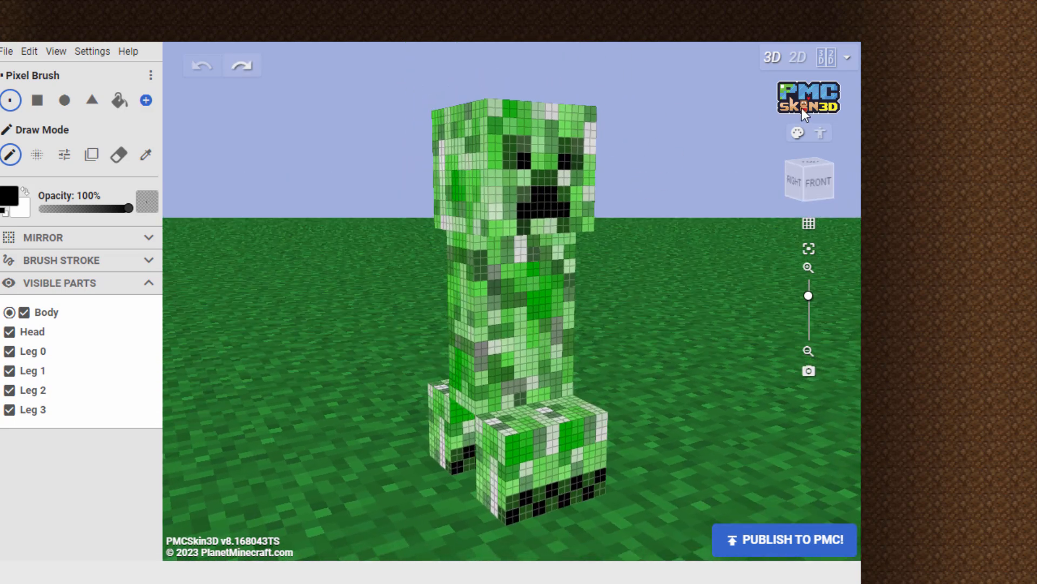
Look at the creeper texture in the flat 2D layout and the split 3D/2D view, and return to the 3D view.
left_click(797, 58)
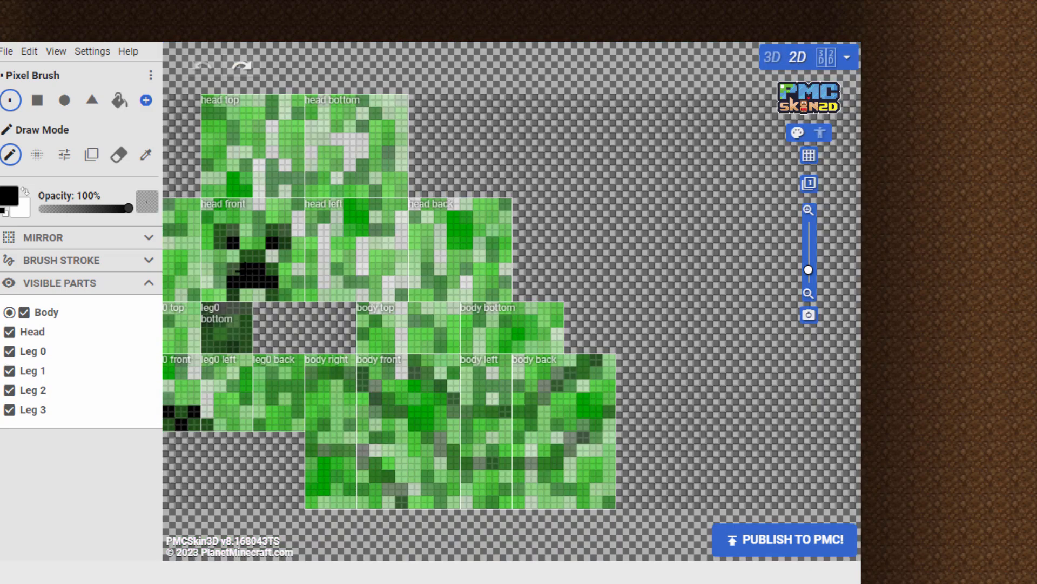
left_click(827, 58)
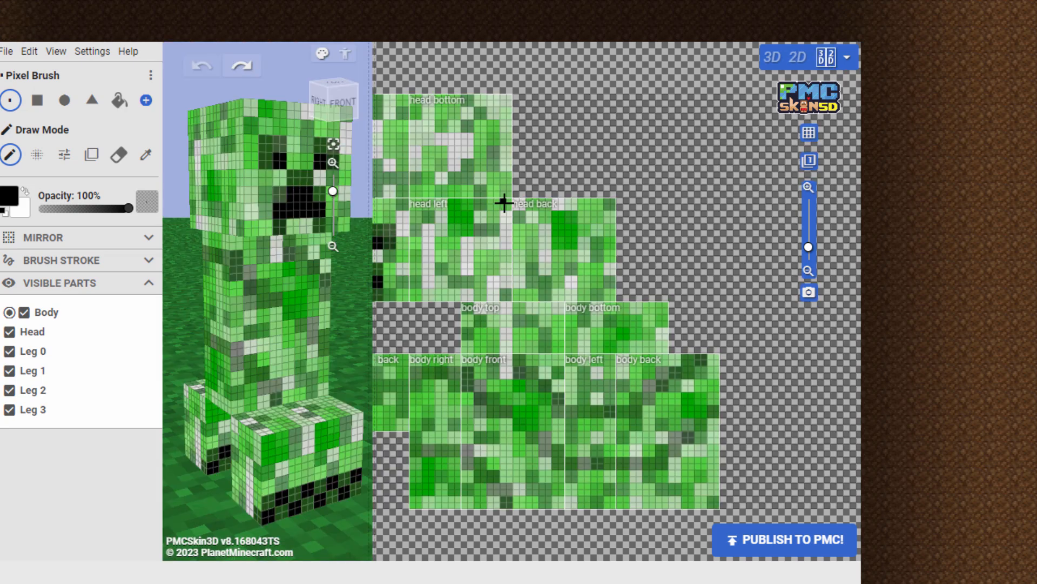
left_click(771, 60)
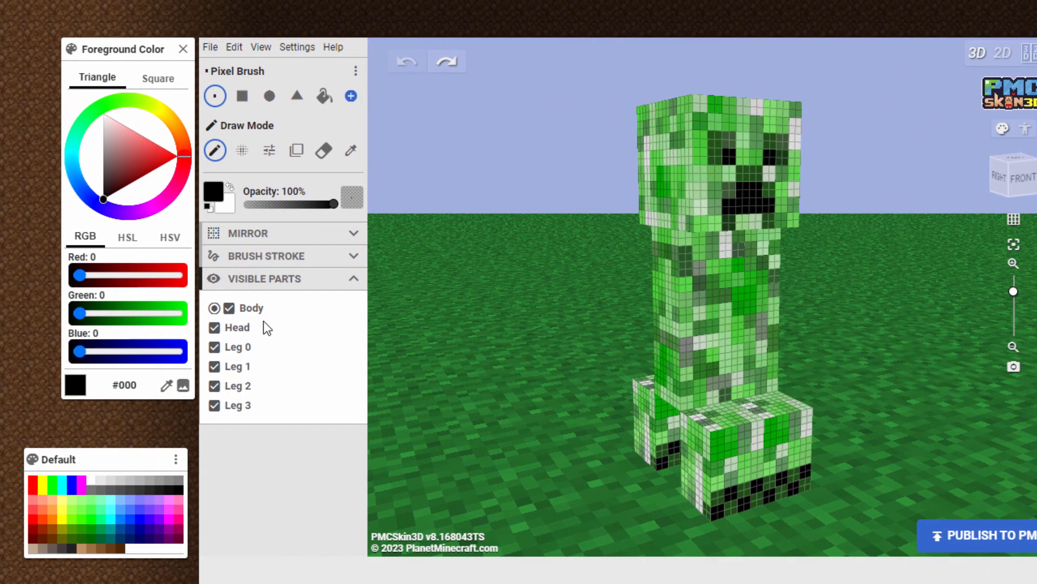
Hide and re-show the Body, Head and Leg 0 parts of the creeper one at a time.
left_click(230, 309)
left_click(230, 309)
left_click(230, 309)
left_click(230, 309)
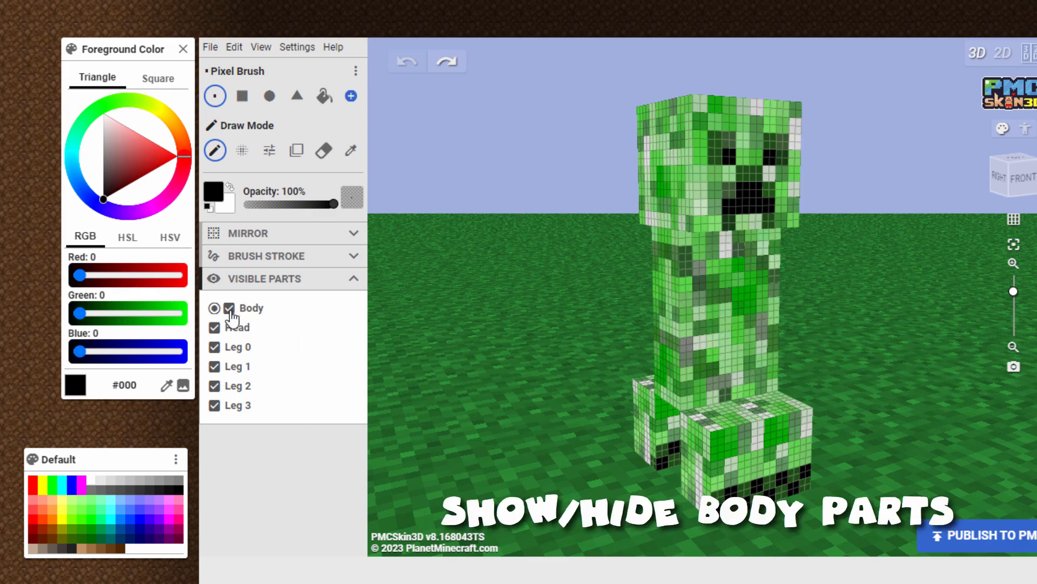
left_click(215, 329)
left_click(215, 328)
left_click(215, 346)
left_click(214, 347)
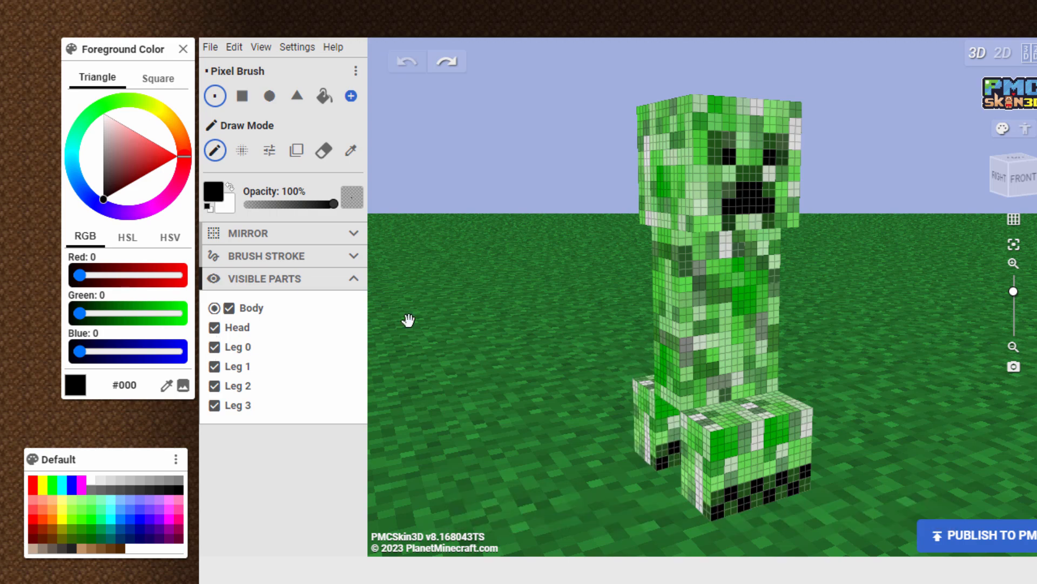
Isolate the creeper's head by hiding the body and all four legs.
left_click(215, 347)
left_click(215, 367)
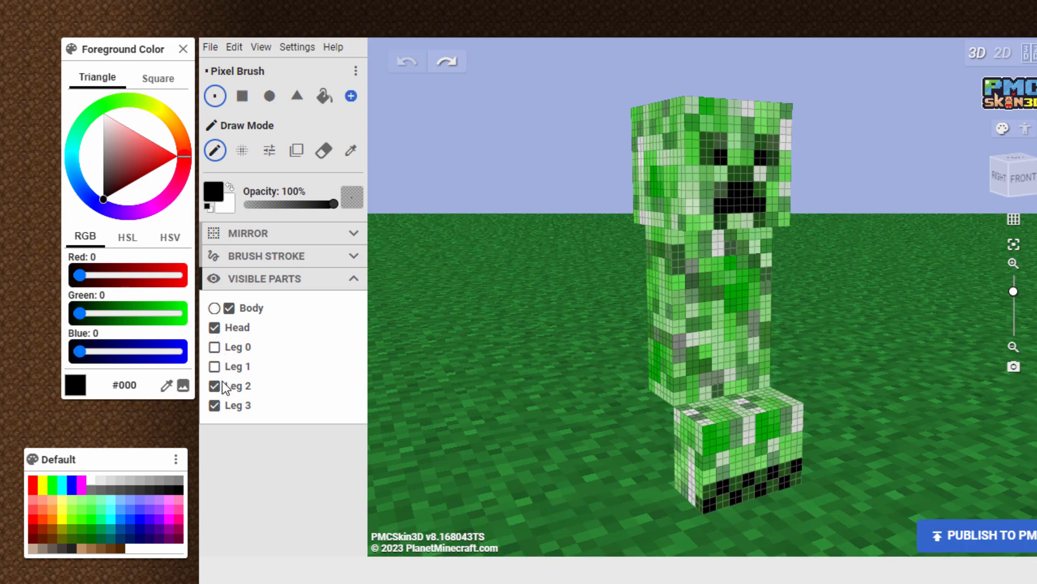
left_click(215, 386)
left_click(214, 405)
left_click(229, 308)
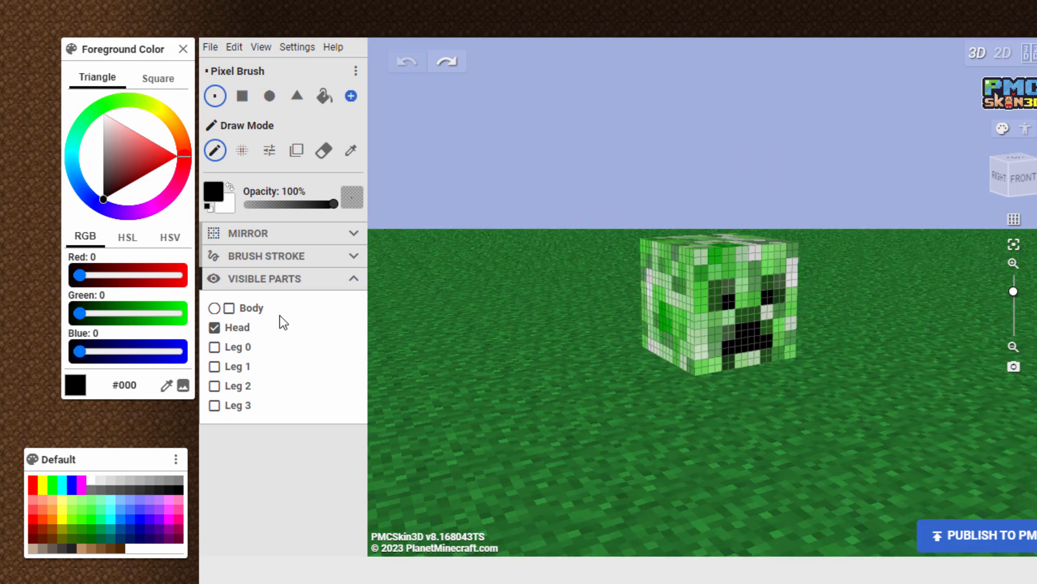
Examine the isolated head up close from the front and from below, and return to a wider front view.
left_click(1016, 267)
left_click(1016, 267)
left_click(1015, 267)
left_click(1016, 267)
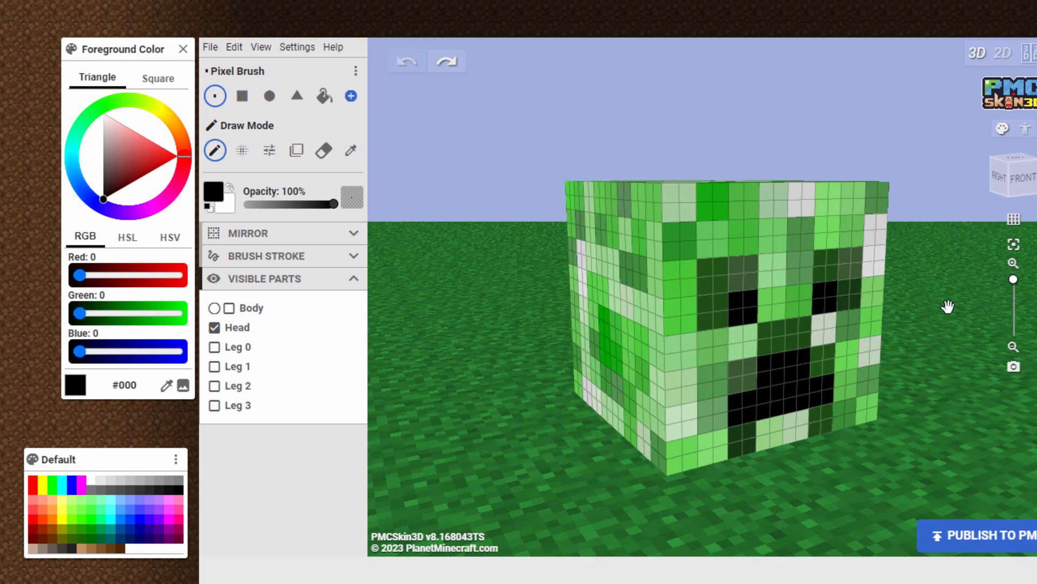
left_click_drag(948, 306, 856, 308)
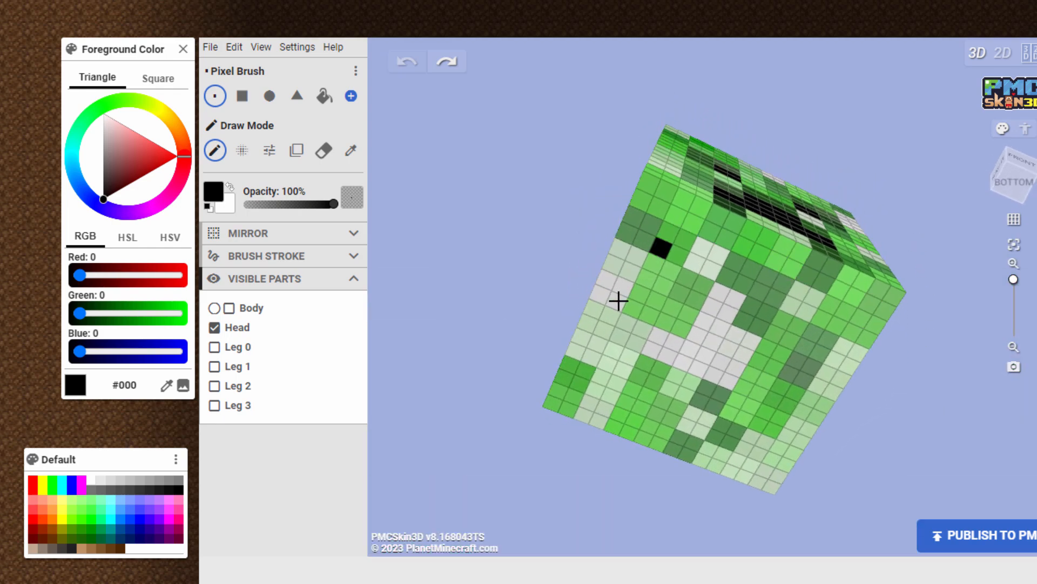
left_click_drag(941, 255, 944, 386)
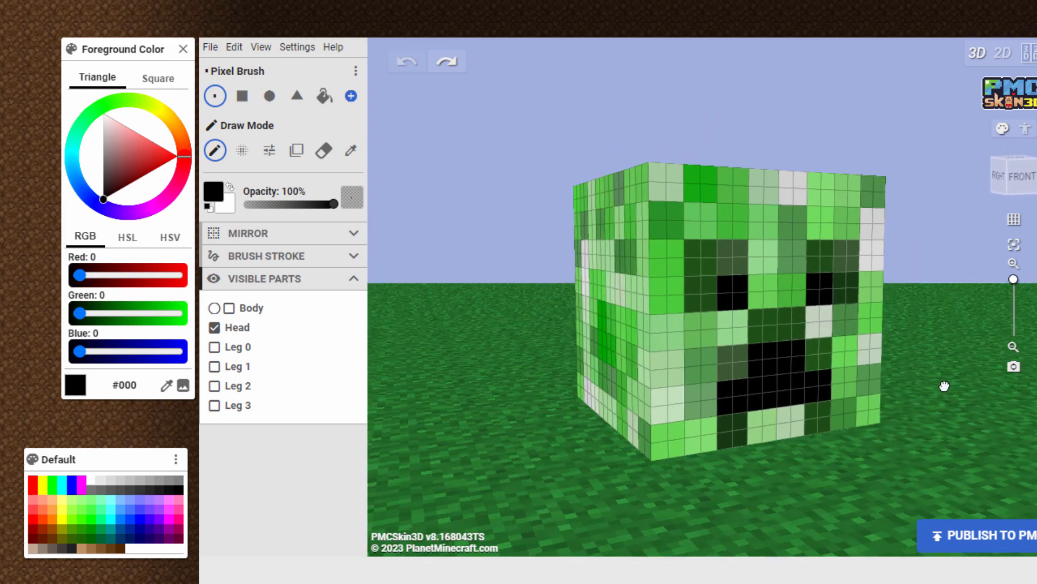
left_click(1014, 347)
left_click(1014, 348)
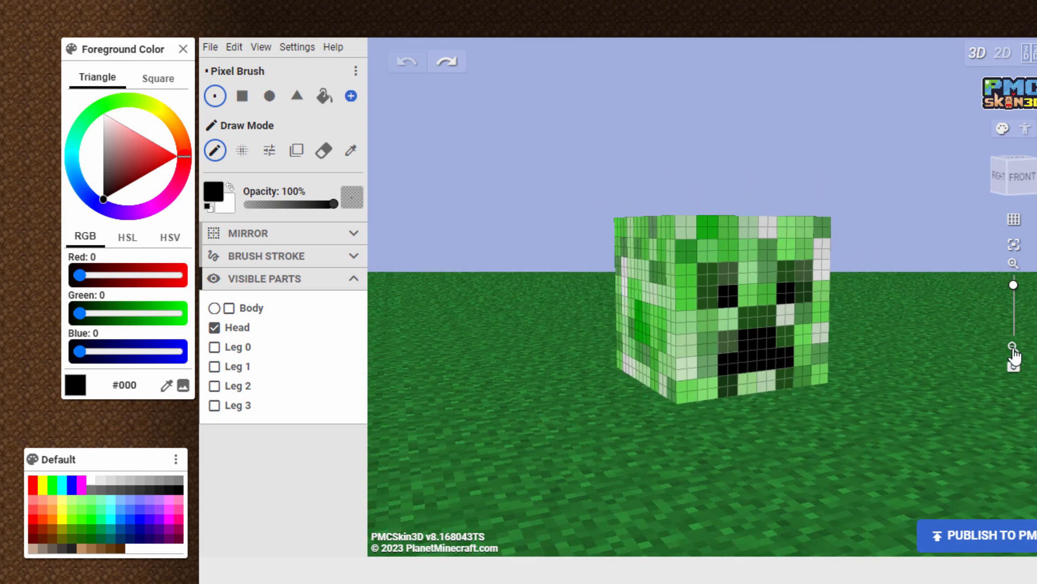
left_click(1013, 347)
Show the body beneath the head again, and restore all remaining parts of the creeper.
left_click(229, 309)
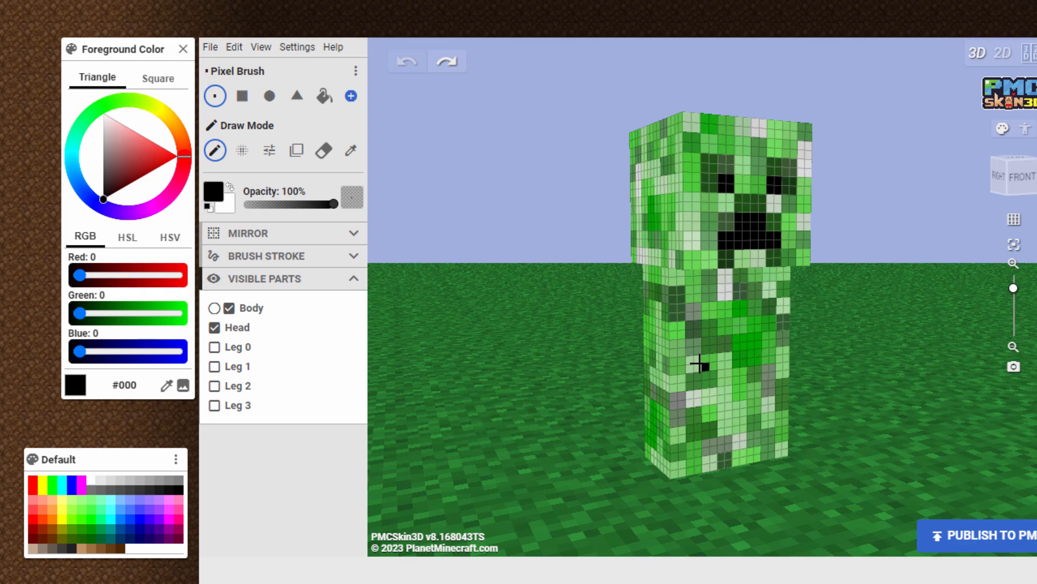
left_click_drag(637, 486, 595, 441)
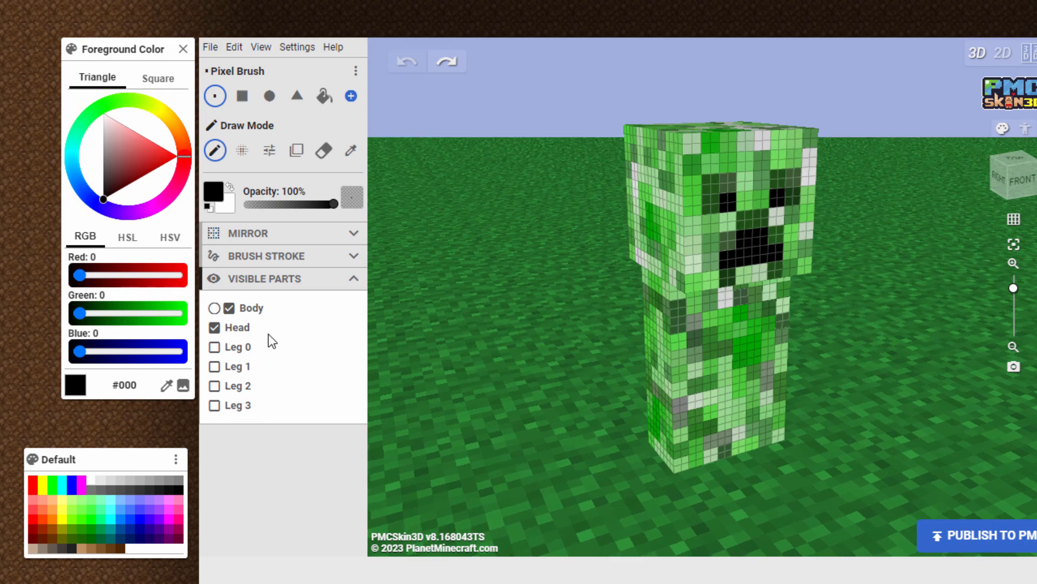
left_click(214, 308)
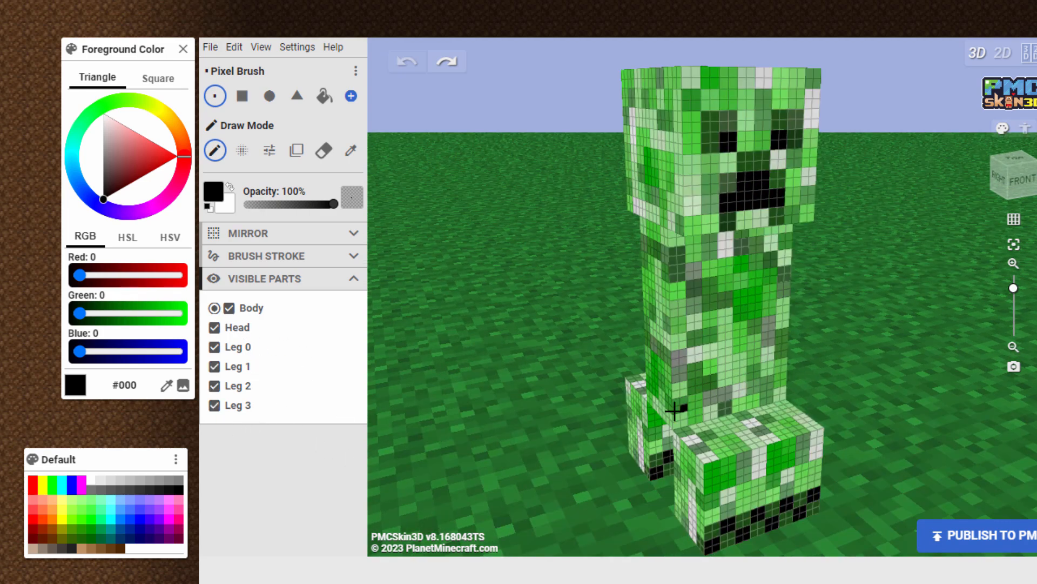
Hide the head to view the top of the body from above, and show the head again in a full-height view.
left_click_drag(563, 456, 565, 403)
mouse_move(582, 384)
left_mouse_down()
mouse_move(605, 366)
mouse_move(624, 440)
mouse_move(638, 441)
left_mouse_up()
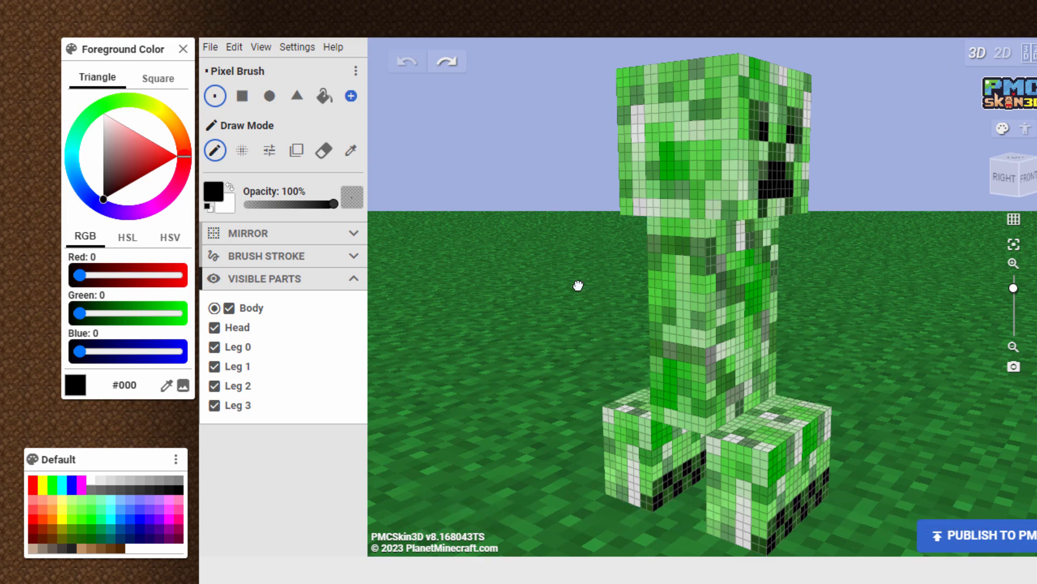
mouse_move(576, 285)
left_mouse_down()
mouse_move(560, 341)
mouse_move(651, 332)
left_mouse_up()
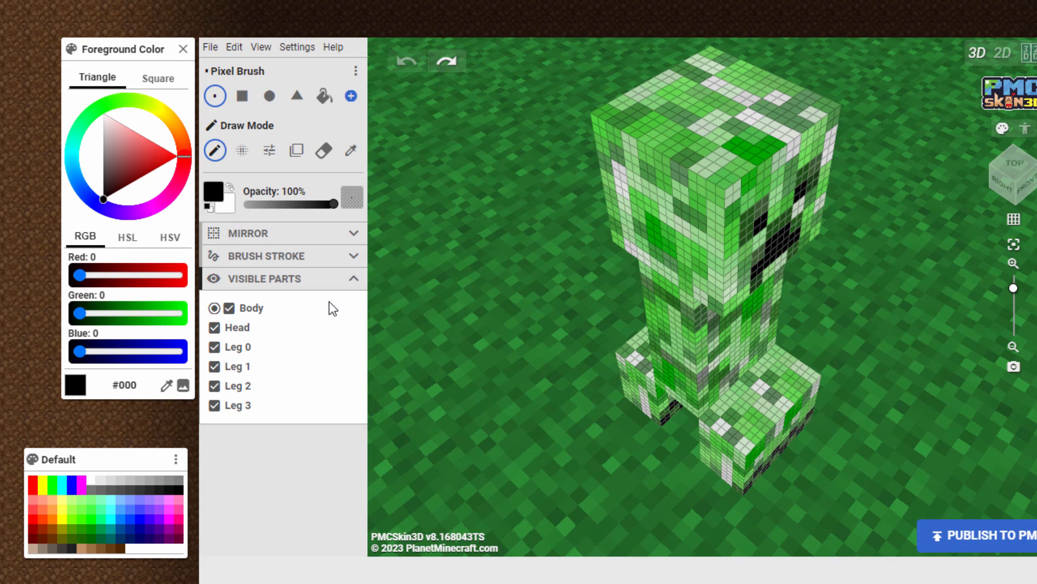
left_click(235, 330)
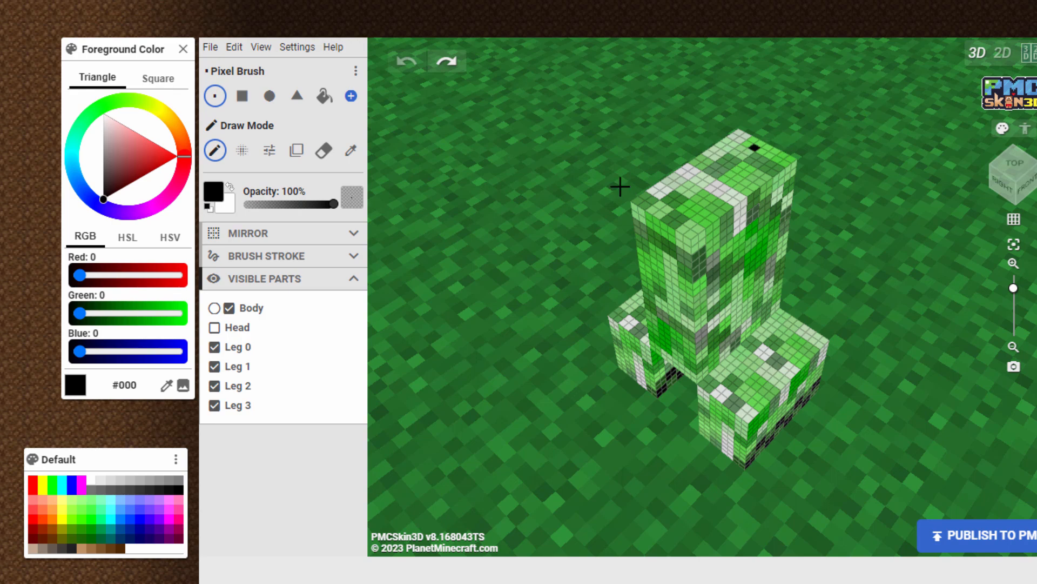
left_click(226, 328)
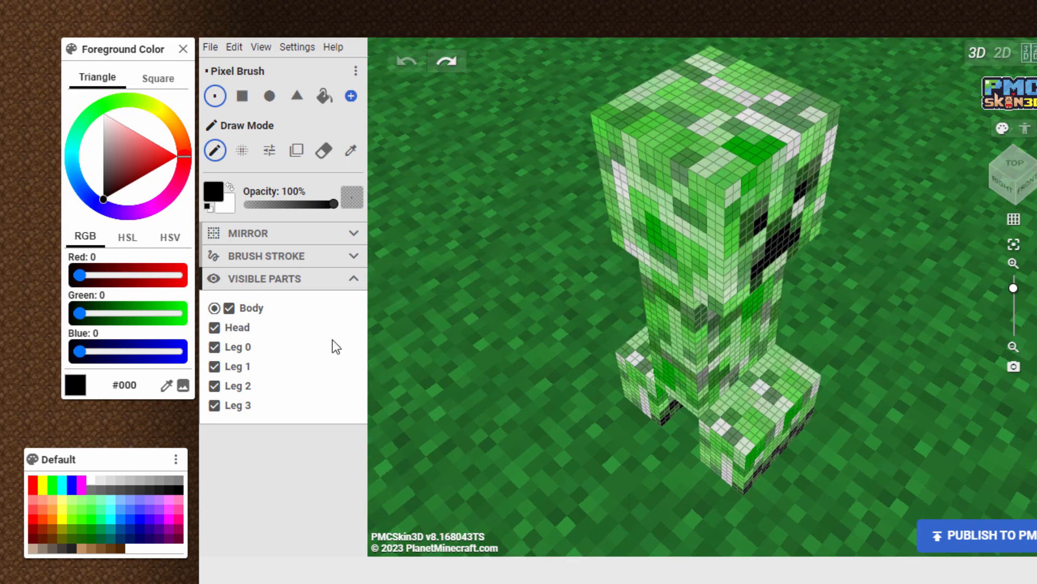
left_click_drag(527, 364, 508, 272)
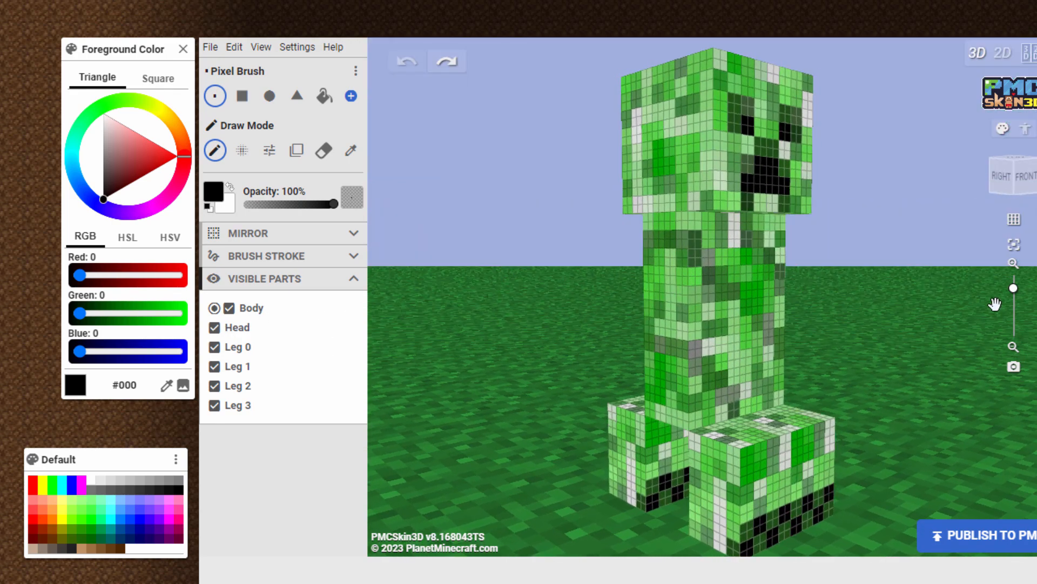
left_click(1013, 348)
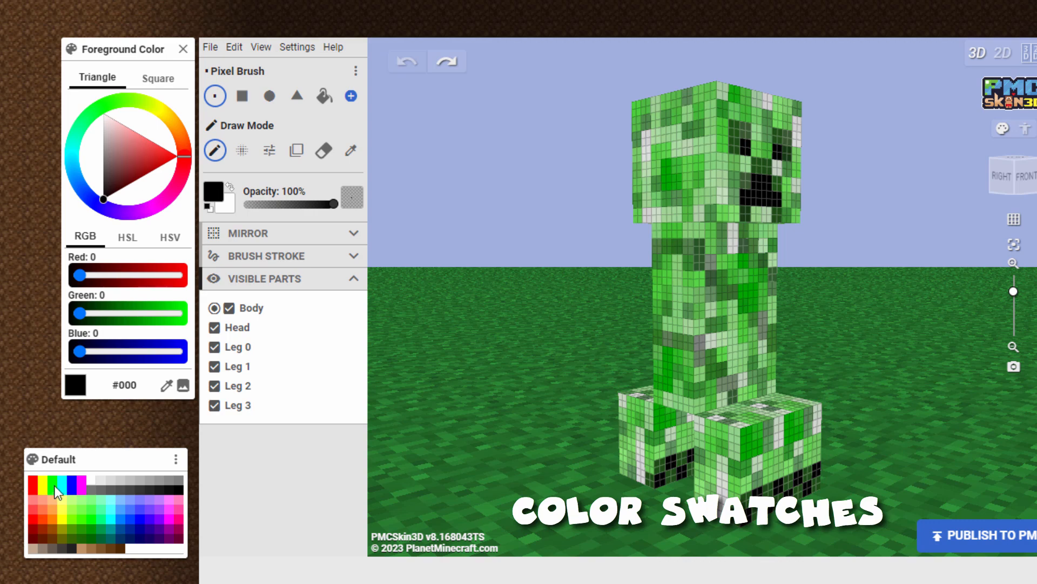
Move the Default color palette closer to the Foreground Color panel and look through the palette's options.
left_click_drag(105, 459, 97, 435)
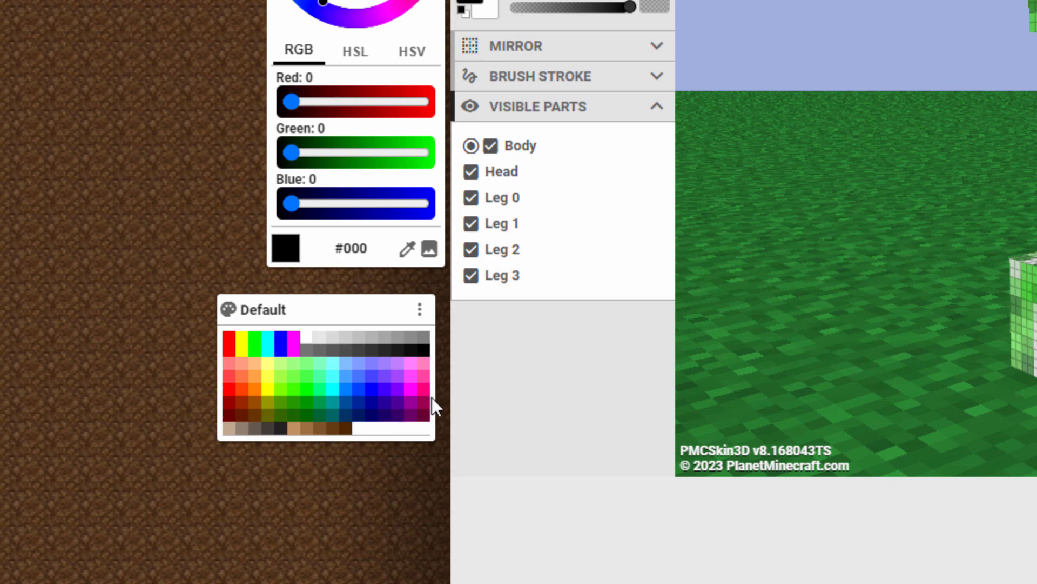
left_click(420, 309)
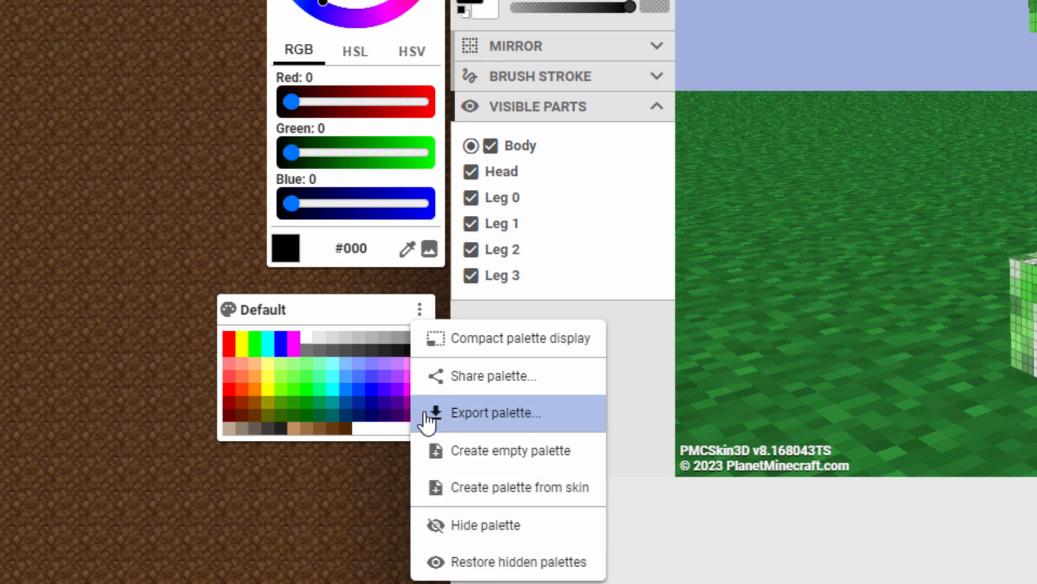
left_click(356, 461)
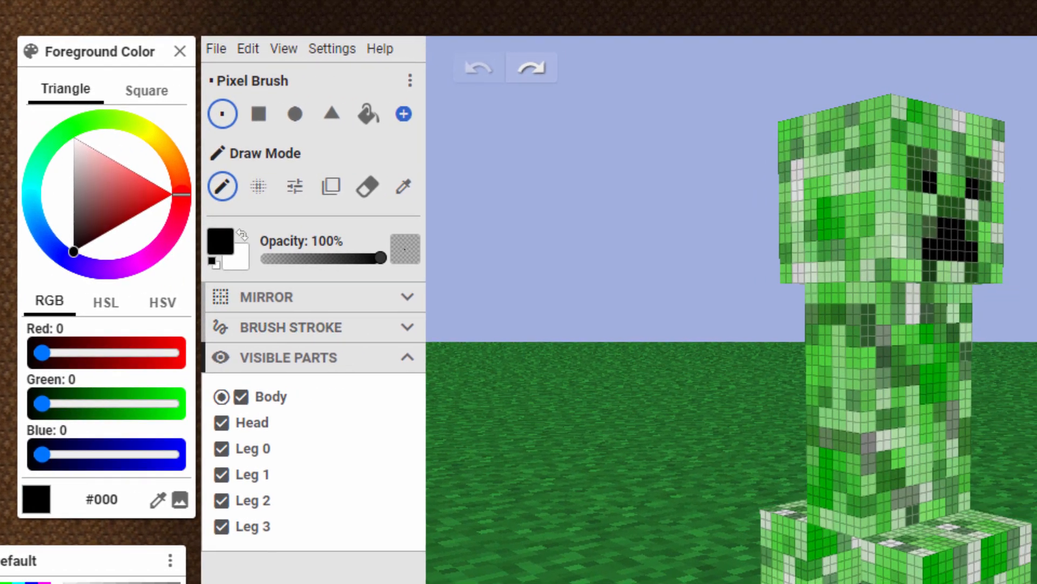
Paint a 2×2-pixel black square on the body's front face, along the edge it shares with the right face.
scroll(732, 310, "up", 6)
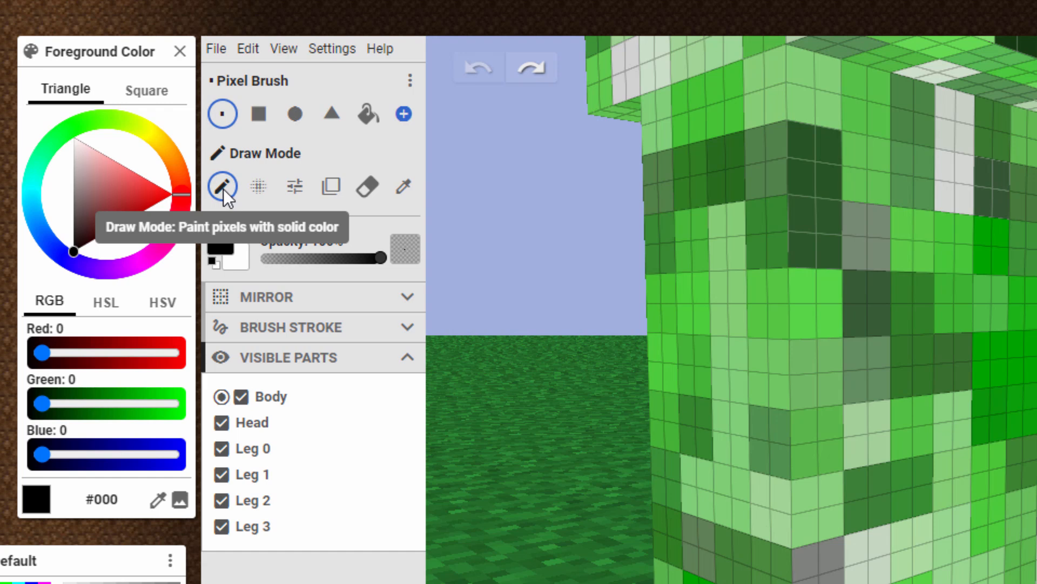
left_click(719, 319)
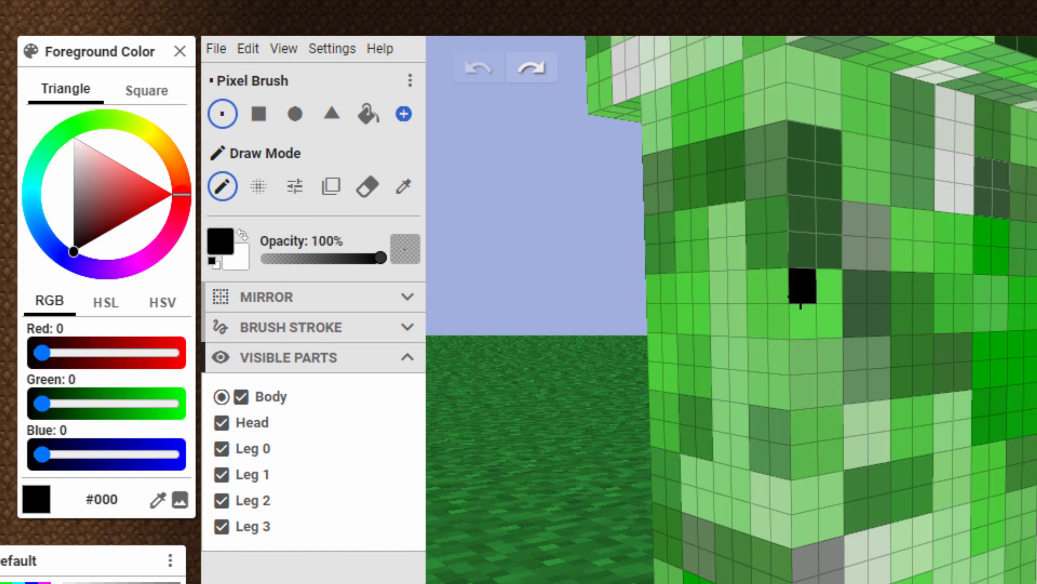
mouse_move(802, 286)
left_mouse_down()
mouse_move(832, 292)
mouse_move(803, 322)
left_mouse_up()
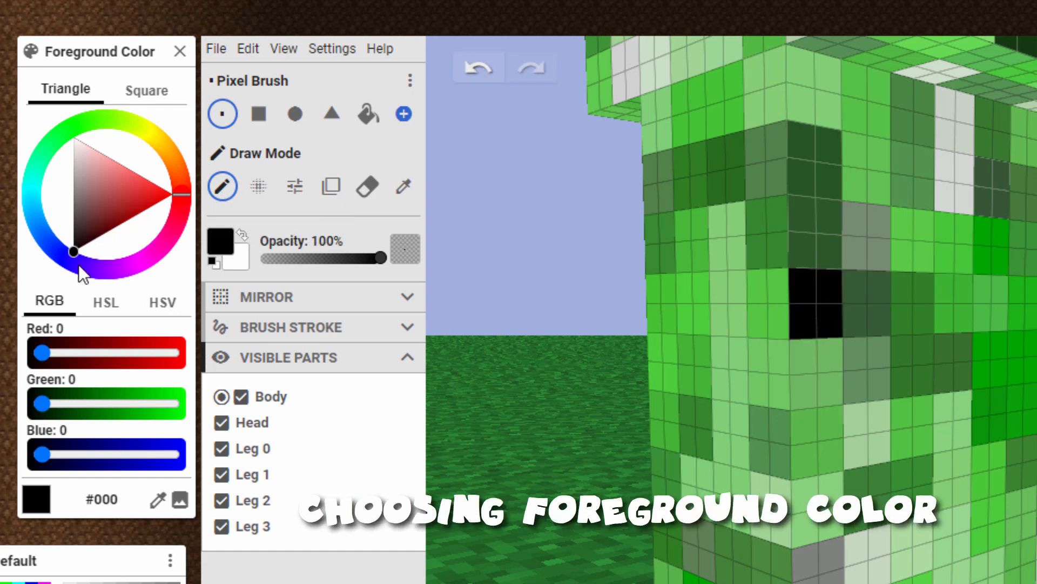
Set the foreground color to #CD6E6E and paint a 2×2-pixel square directly above the black one.
left_click(111, 183)
left_click(111, 182)
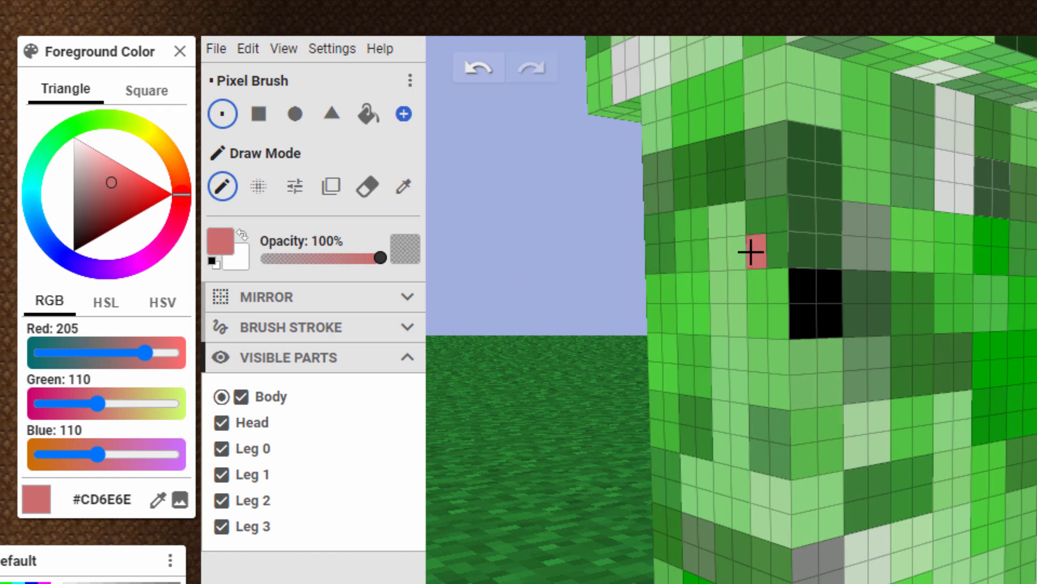
mouse_move(801, 249)
left_mouse_down()
mouse_move(799, 220)
mouse_move(826, 222)
mouse_move(805, 253)
left_mouse_up()
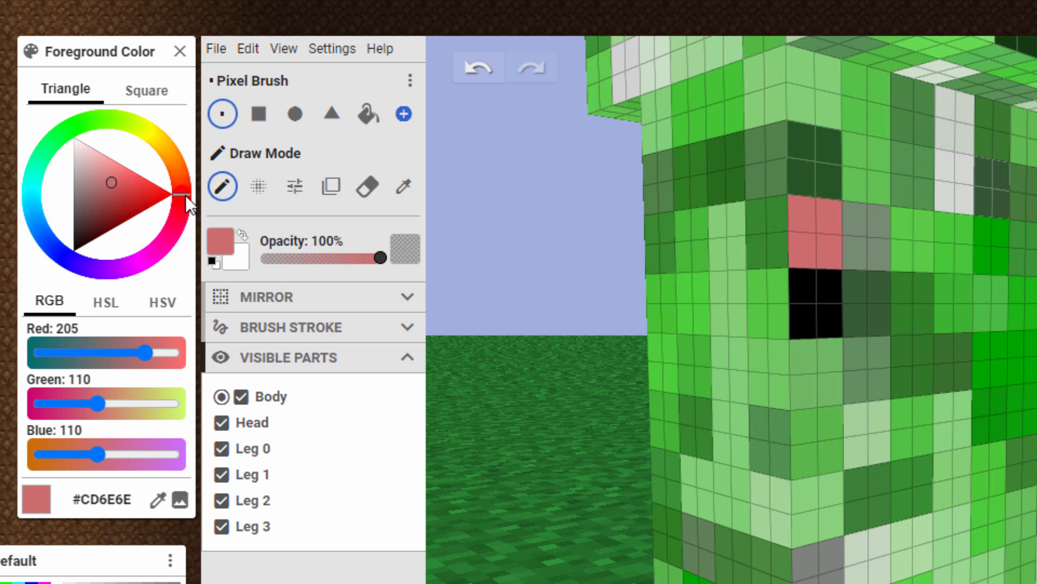
Set the foreground color to light blue #41C7D4 and paint a 2×2-pixel square directly below the black one.
mouse_move(186, 196)
left_mouse_down()
mouse_move(177, 228)
mouse_move(152, 255)
mouse_move(78, 271)
mouse_move(26, 227)
mouse_move(18, 205)
left_mouse_up()
mouse_move(105, 180)
left_mouse_down()
mouse_move(92, 203)
mouse_move(120, 225)
mouse_move(116, 190)
mouse_move(73, 200)
left_mouse_up()
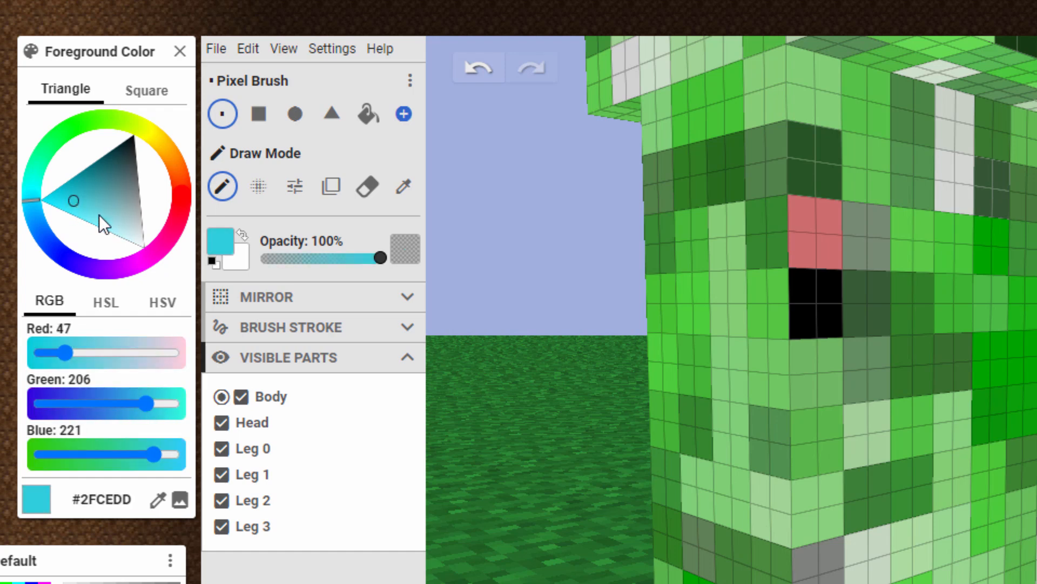
left_click(84, 201)
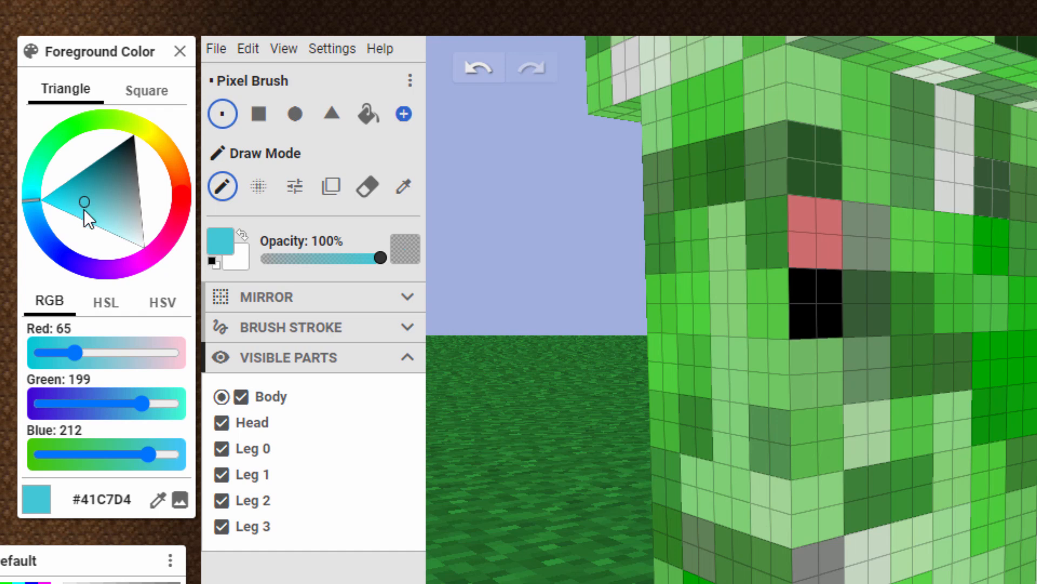
mouse_move(805, 355)
left_mouse_down()
mouse_move(834, 361)
mouse_move(803, 394)
left_mouse_up()
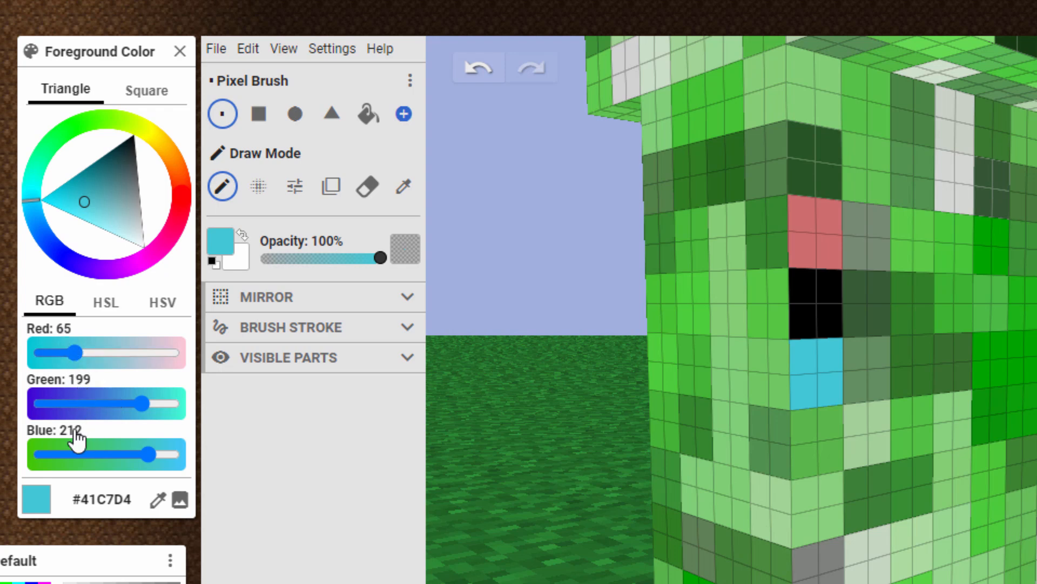
Open the foreground color's hex code, and sample dark green #286D1F from the body's upper right face with the Color Picker Tool.
left_click(99, 508)
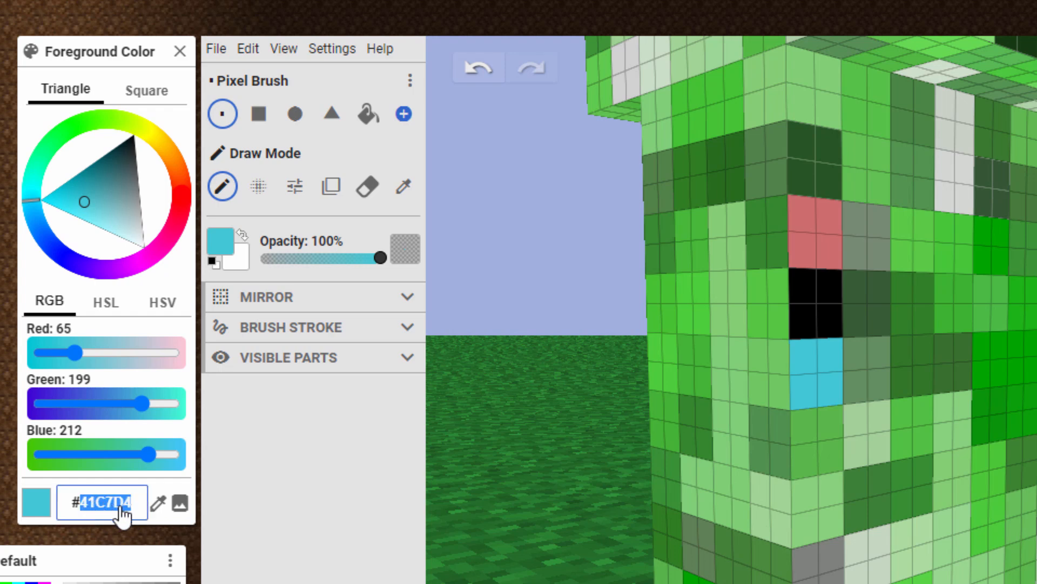
left_click(129, 505)
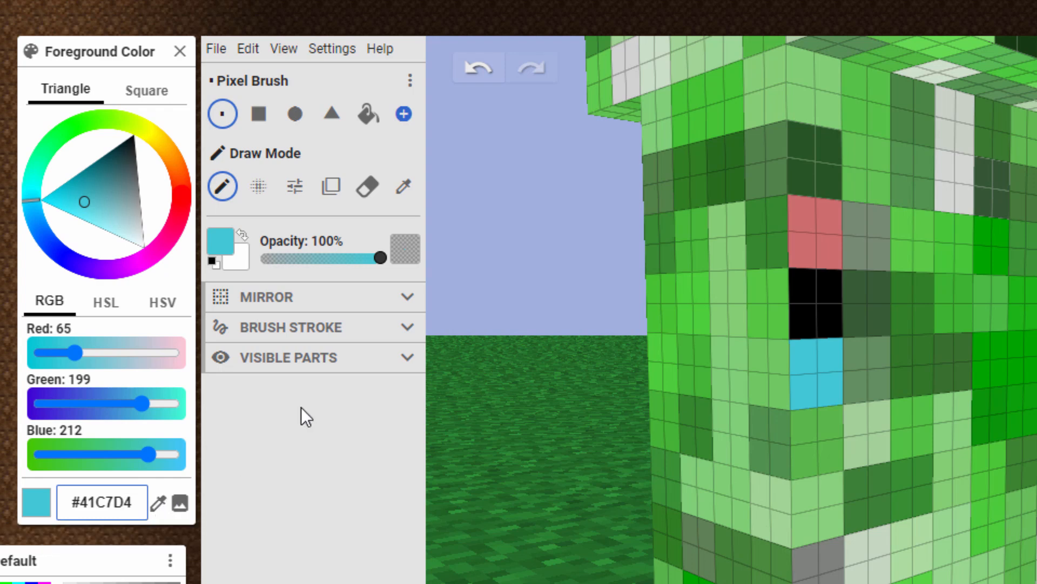
left_click(405, 188)
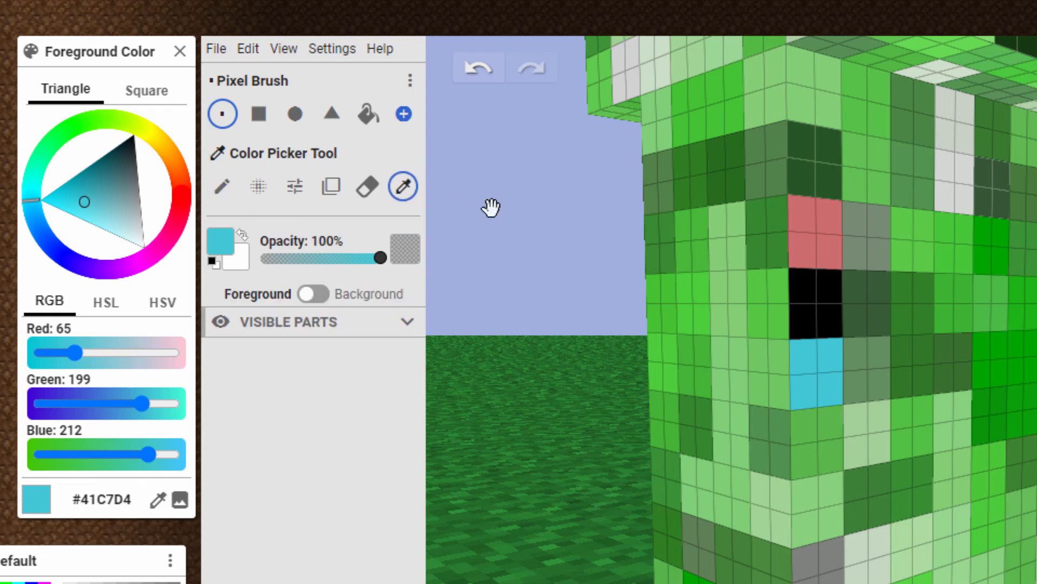
left_click(737, 182)
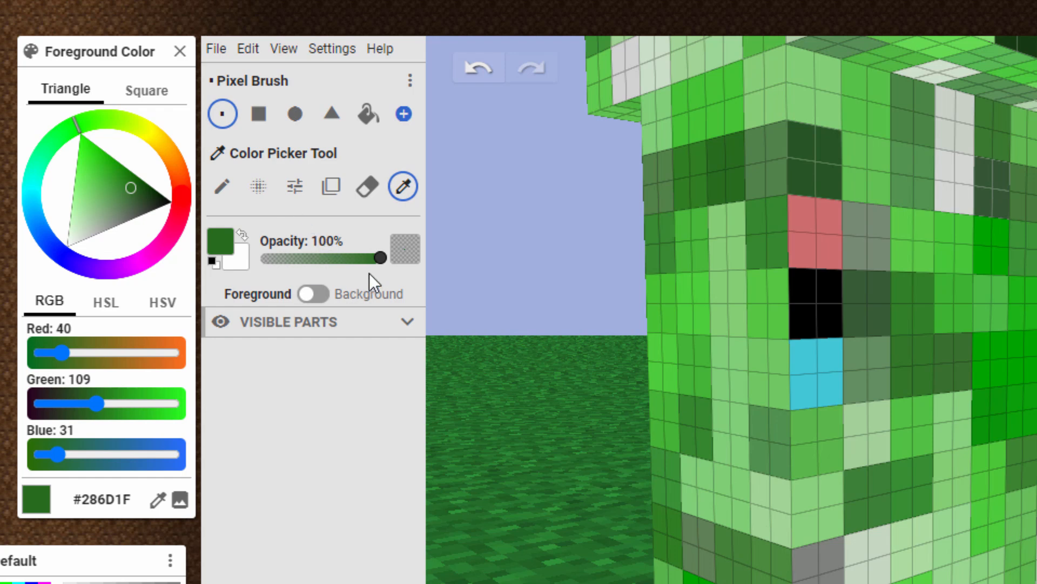
Try Eraser Mode on the light blue square and the pixels around it on the body, and undo the erasing.
mouse_move(380, 258)
left_mouse_down()
mouse_move(304, 259)
mouse_move(381, 259)
left_mouse_up()
left_click(367, 186)
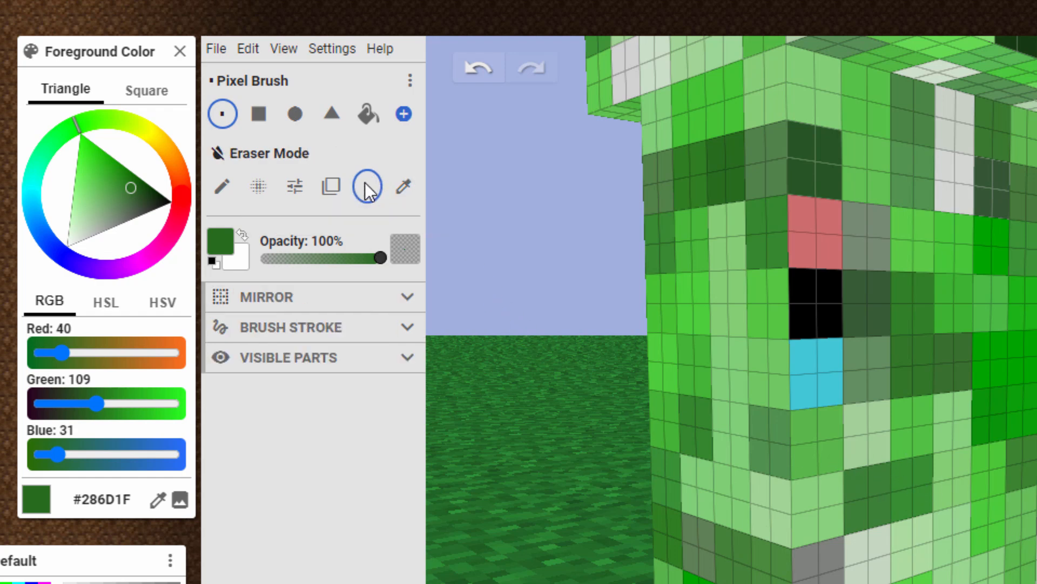
mouse_move(802, 393)
left_mouse_down()
mouse_move(876, 366)
mouse_move(815, 355)
mouse_move(783, 382)
left_mouse_up()
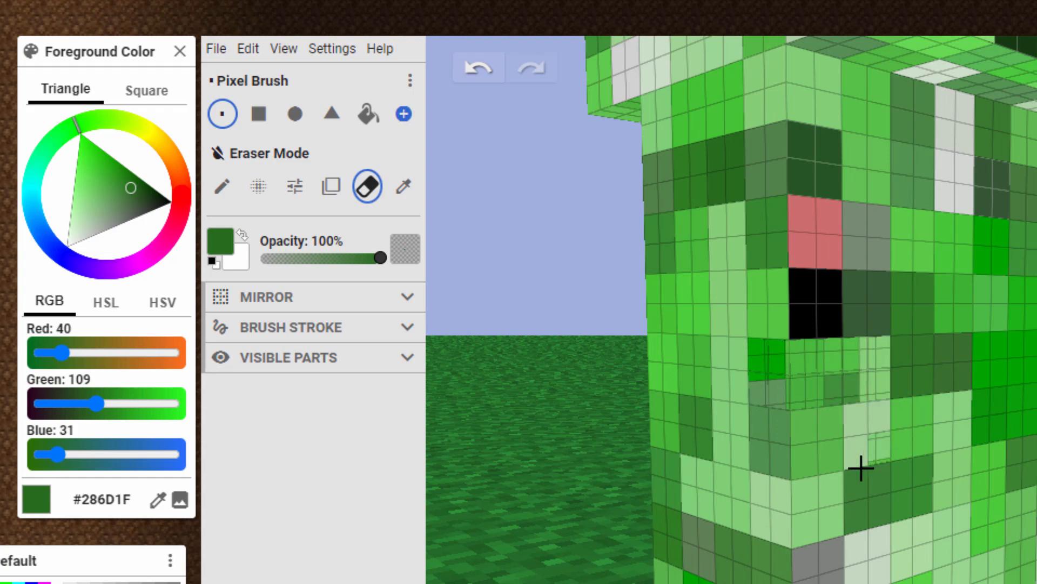
mouse_move(588, 387)
left_mouse_down()
mouse_move(595, 407)
mouse_move(595, 364)
mouse_move(764, 433)
left_mouse_up()
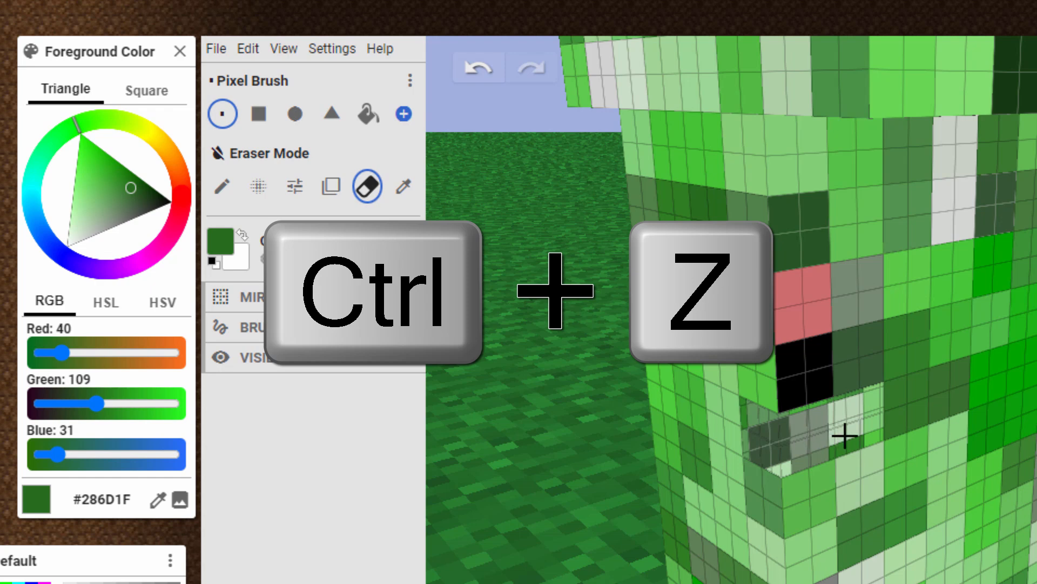
key("ctrl+z")
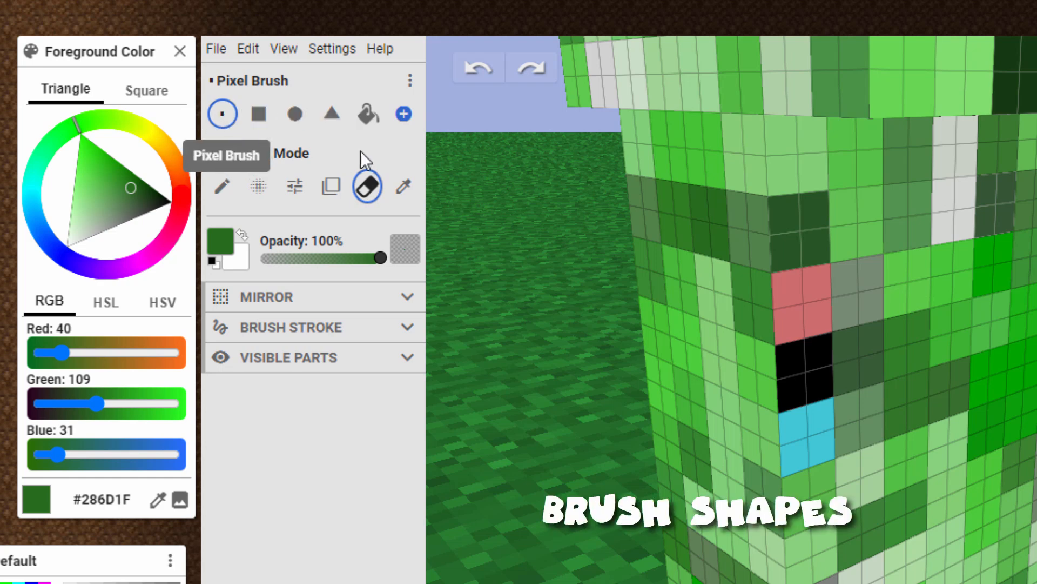
Paint #286D1F patches in Draw Mode with the Pixel Brush on the body's right face and the 2×2 Square Brush on its front face.
left_click(705, 265)
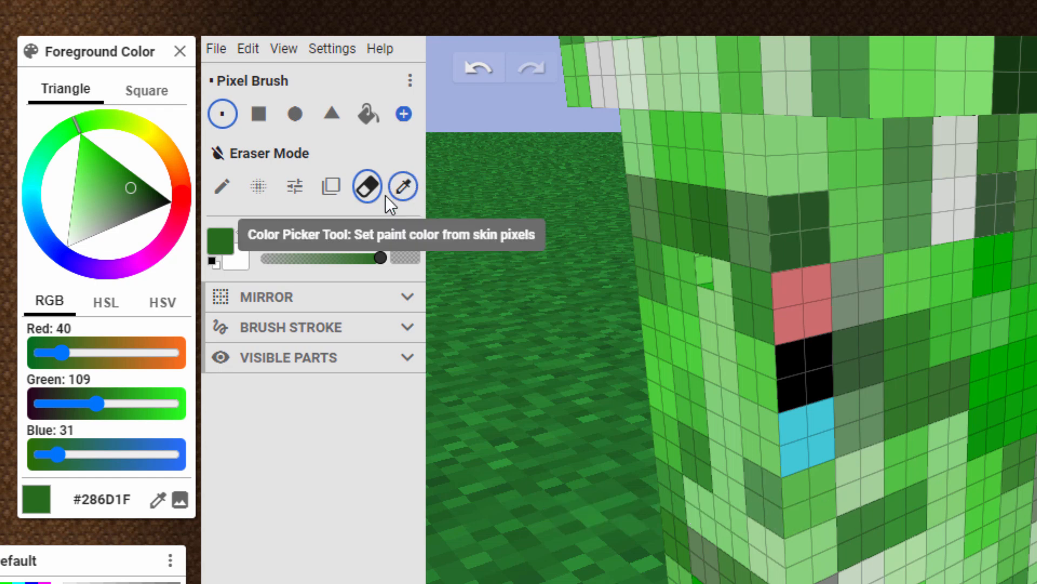
left_click(222, 183)
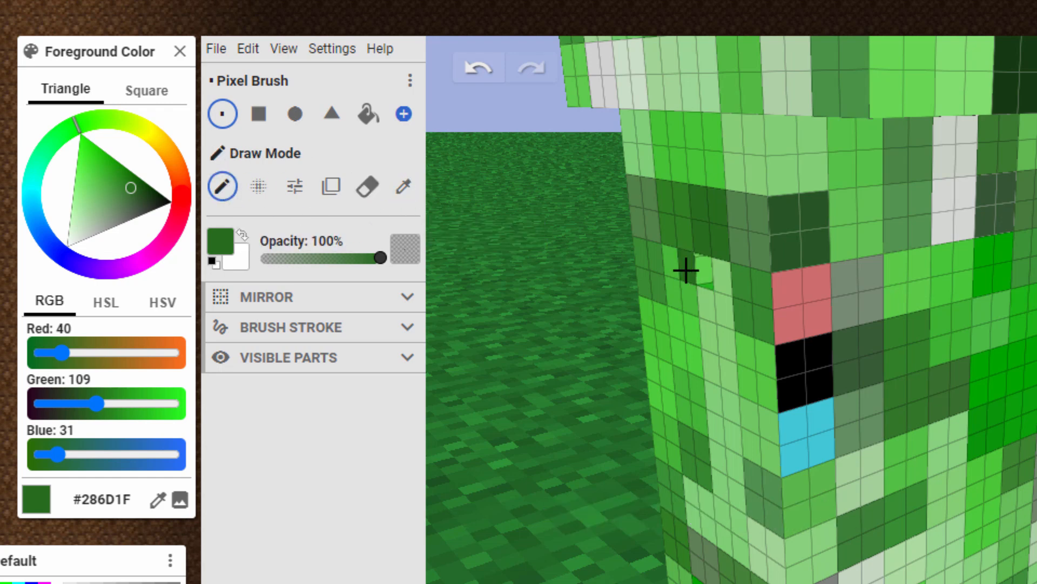
left_click(708, 291)
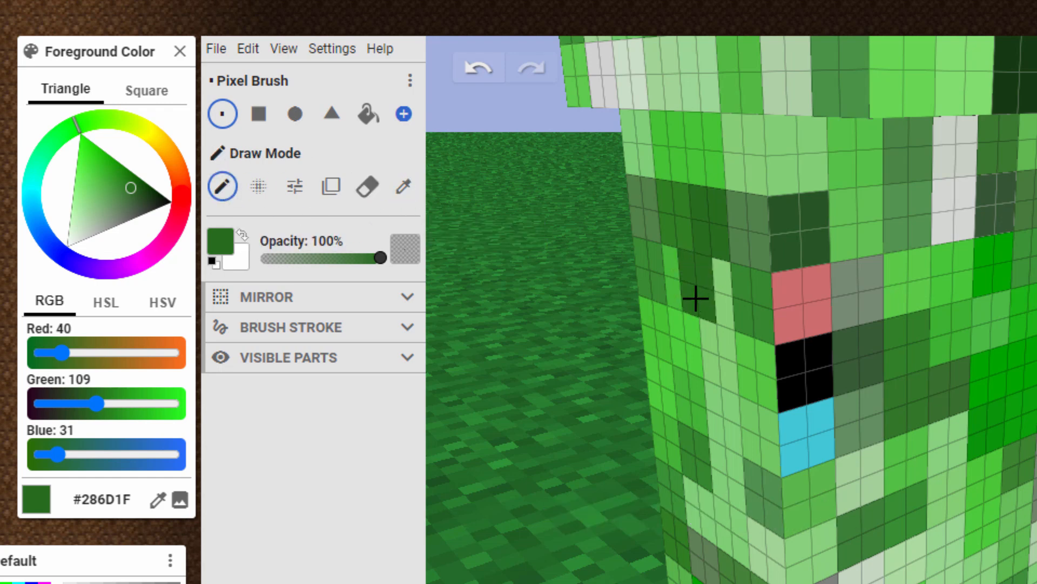
left_click(260, 115)
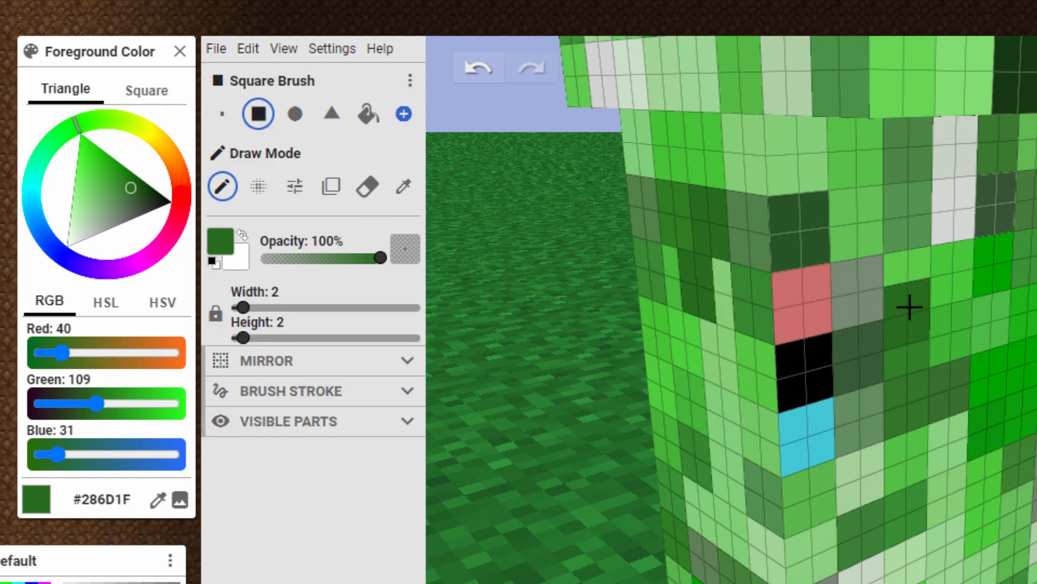
mouse_move(915, 342)
left_mouse_down()
mouse_move(991, 317)
mouse_move(949, 285)
mouse_move(950, 203)
mouse_move(900, 216)
left_mouse_up()
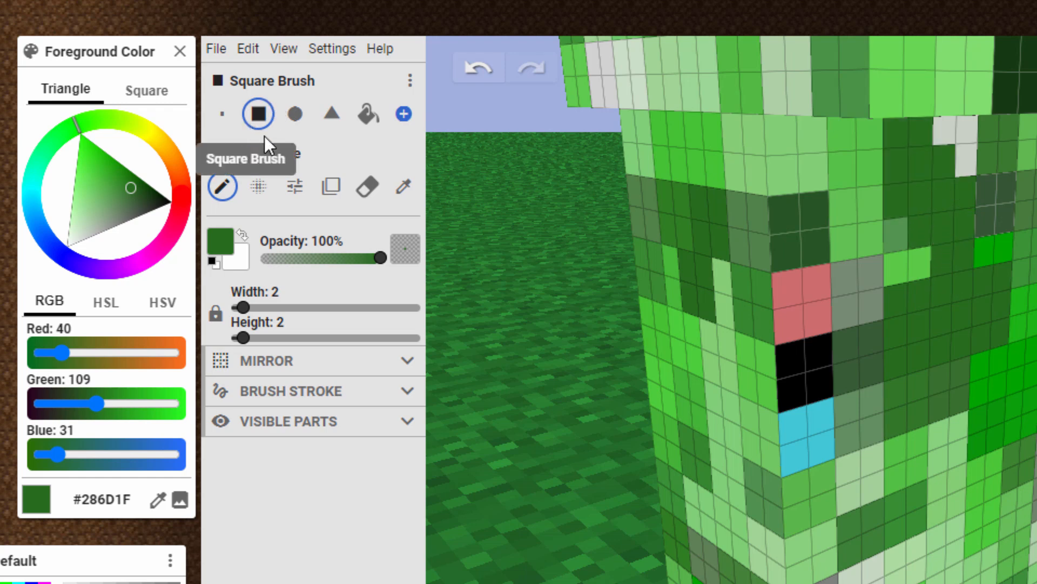
Paint dark green with the size 3 Circle Brush on the lower front face and the 5×5 Triangle Brush on the right face.
left_click(296, 114)
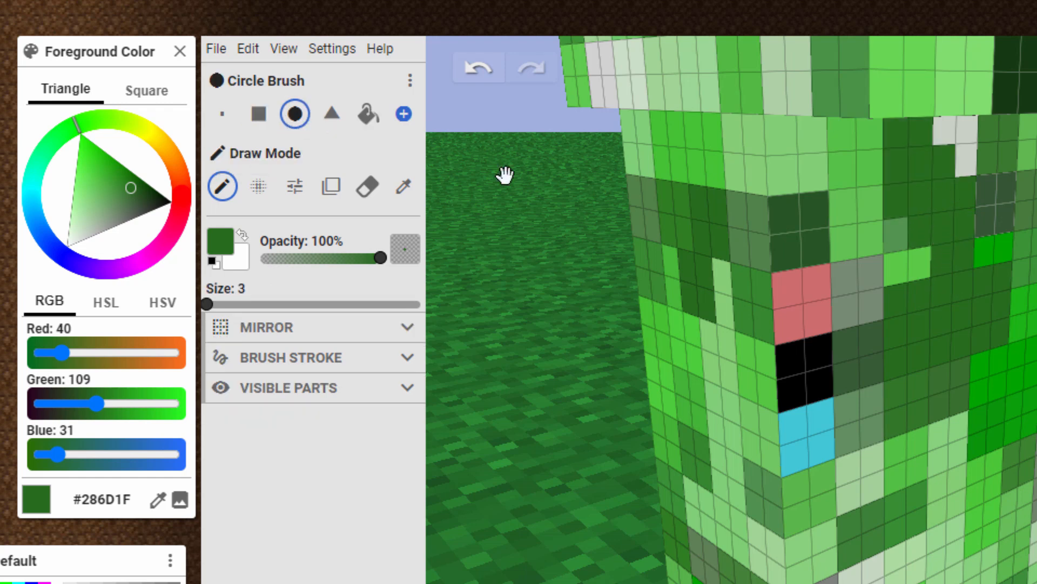
mouse_move(856, 518)
left_mouse_down()
mouse_move(873, 489)
mouse_move(847, 459)
mouse_move(910, 472)
mouse_move(920, 505)
left_mouse_up()
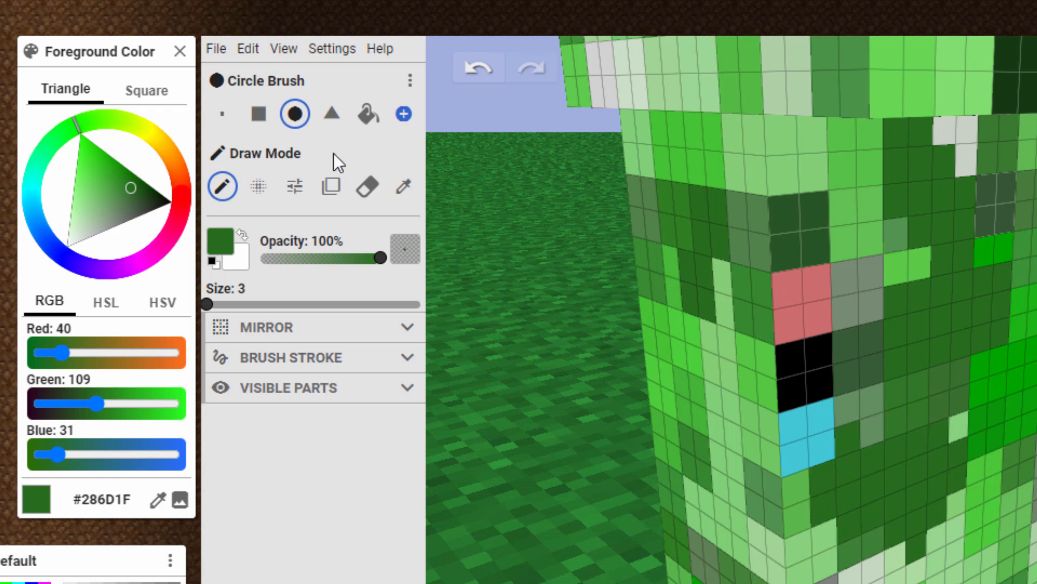
left_click(334, 113)
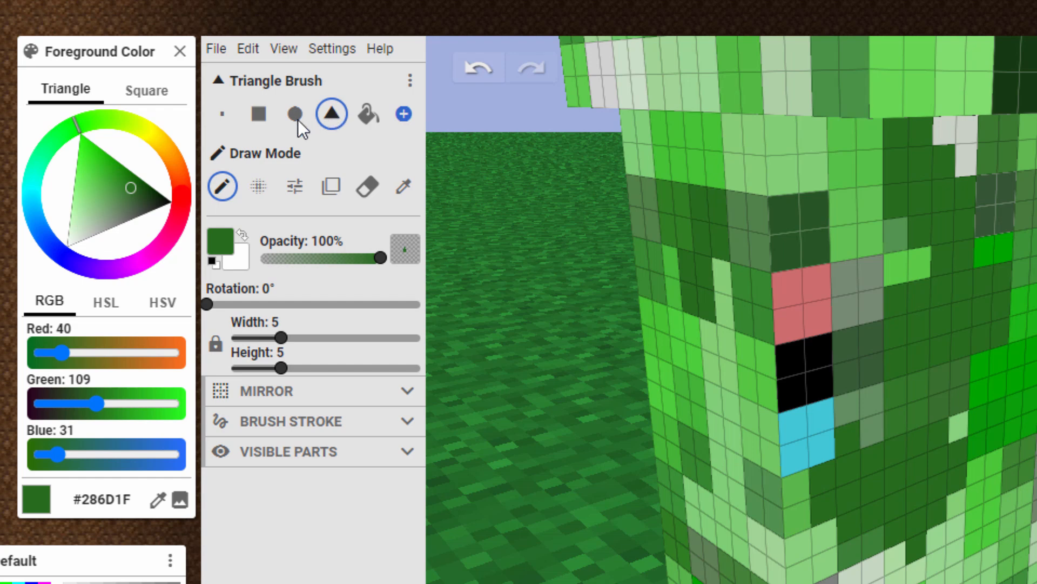
Fill the lighter green areas of the body's right face with dark green #286D1F using the Paint Bucket Tool.
left_click(369, 115)
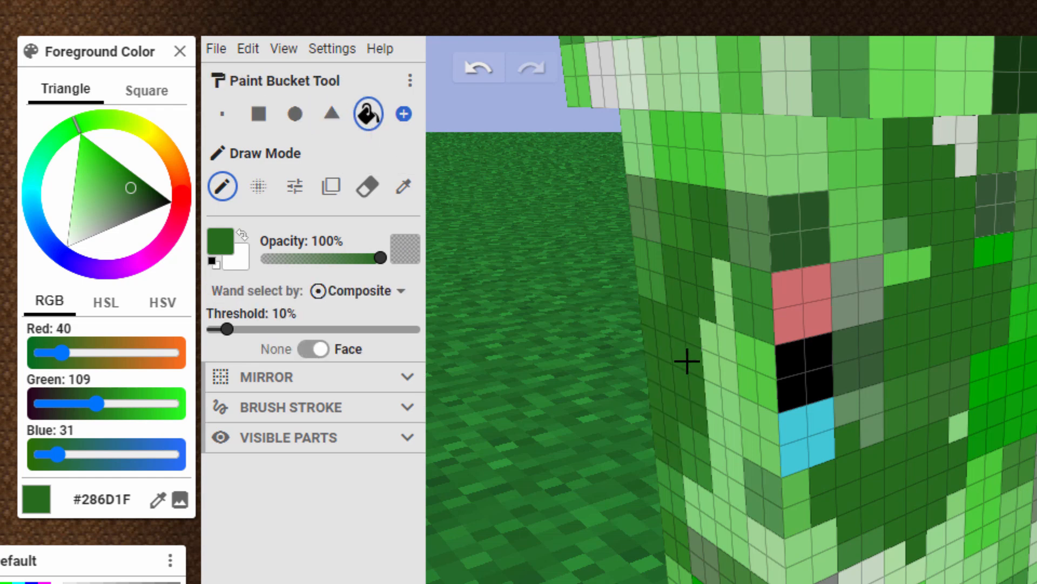
left_click(734, 397)
left_click(733, 400)
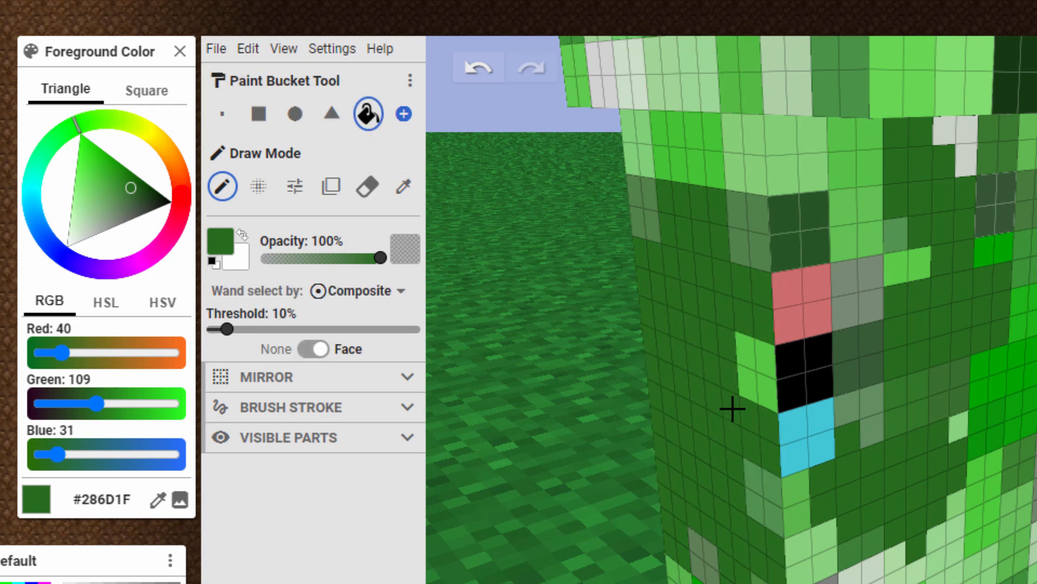
left_click(753, 387)
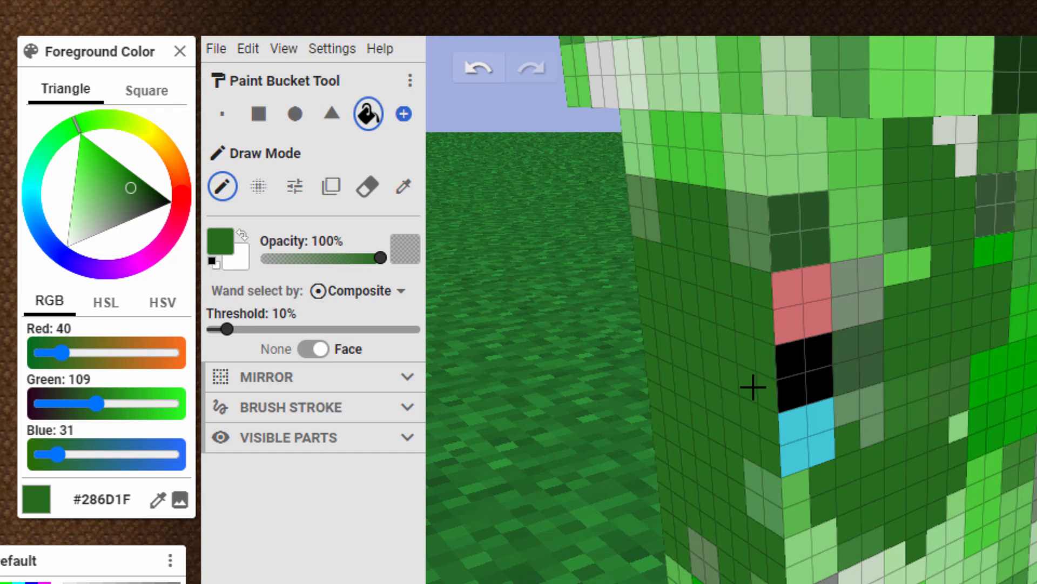
left_click(653, 240)
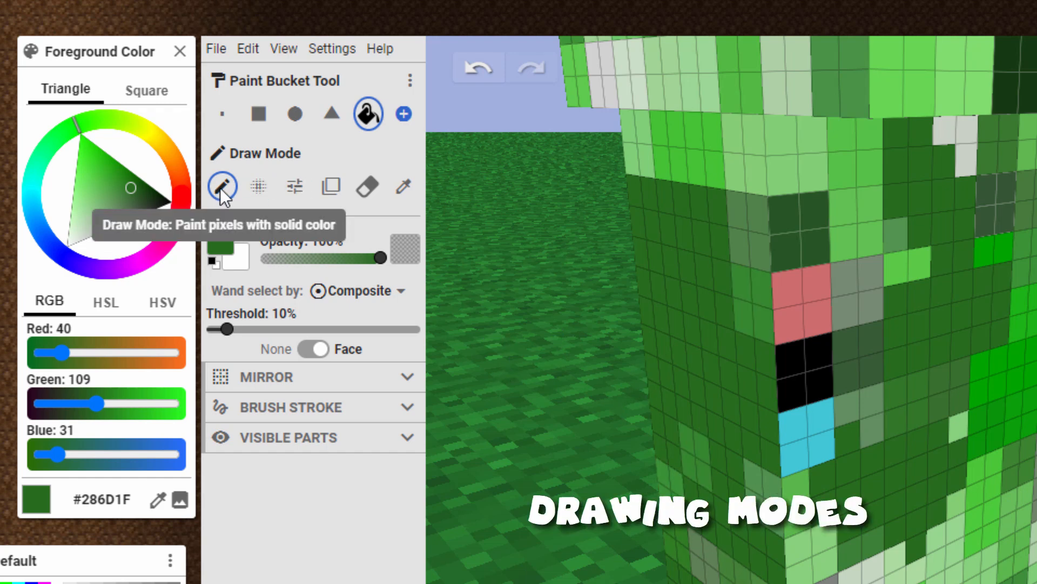
Paint #41EB2B pixels over the body's dark right face with the Pixel Brush in Noise Mode at 50% intensity.
key("b")
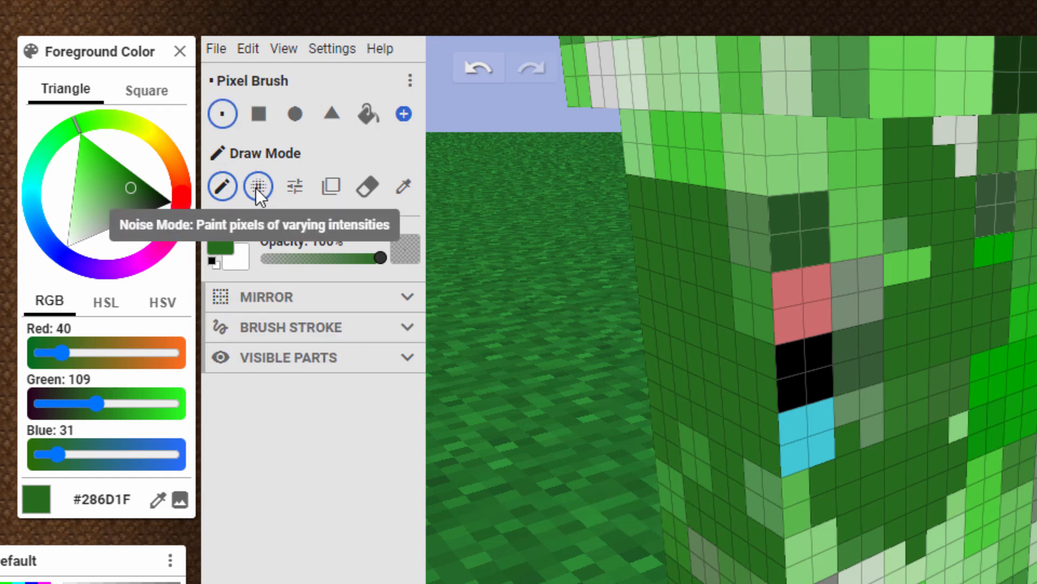
left_click(257, 187)
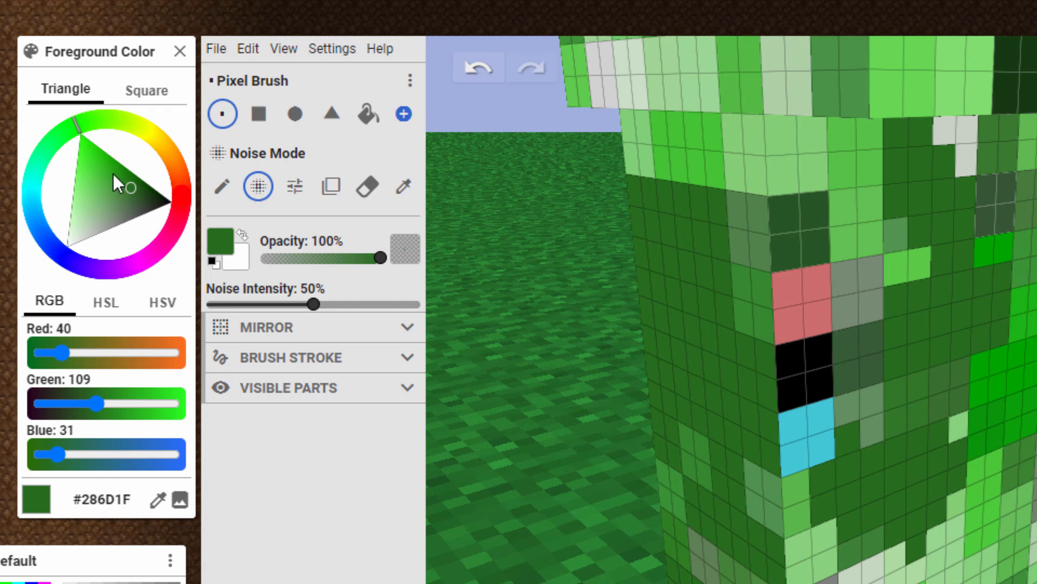
left_click(85, 158)
mouse_move(662, 319)
left_mouse_down()
mouse_move(664, 294)
mouse_move(687, 292)
mouse_move(732, 378)
mouse_move(671, 366)
mouse_move(690, 282)
mouse_move(713, 254)
mouse_move(741, 365)
mouse_move(683, 419)
mouse_move(670, 411)
left_mouse_up()
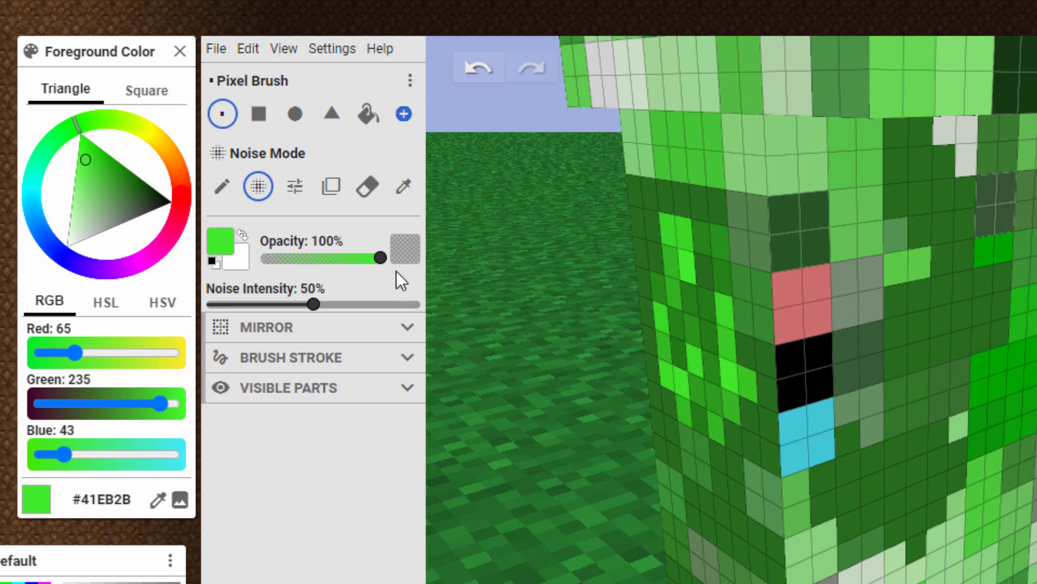
Try HSL Shift Mode on the body's front face with hue 44°, saturation 126% and lightness 130%.
left_click(298, 183)
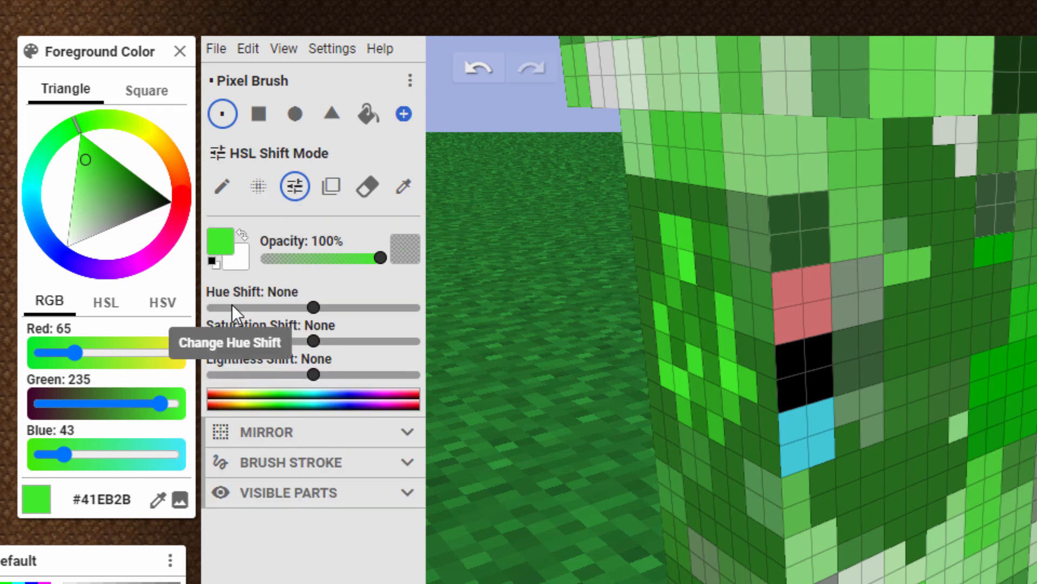
left_click_drag(314, 307, 346, 308)
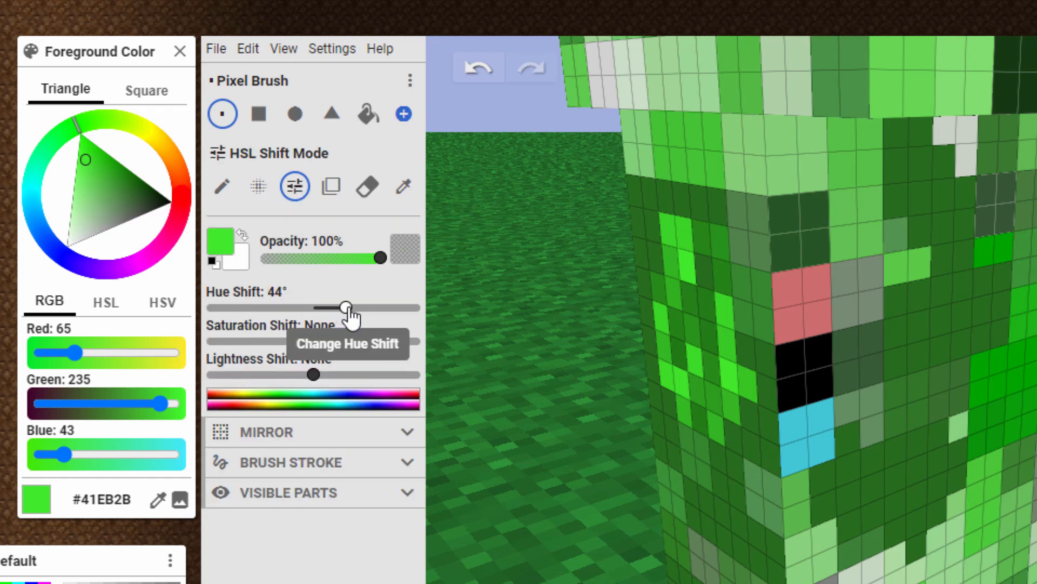
left_click_drag(314, 341, 348, 341)
left_click_drag(313, 374, 352, 375)
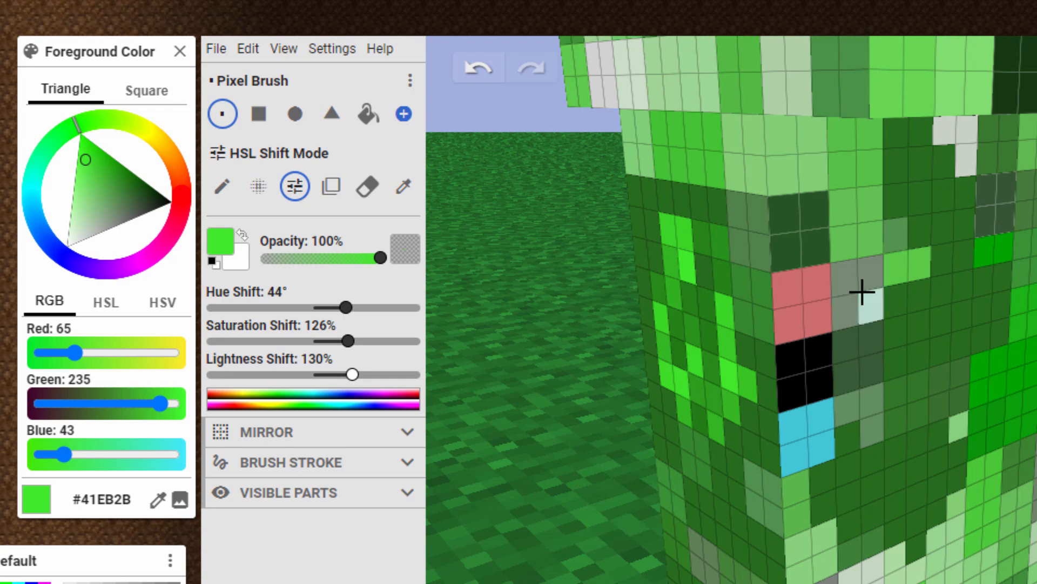
mouse_move(868, 299)
left_mouse_down()
mouse_move(899, 292)
mouse_move(921, 375)
mouse_move(949, 398)
mouse_move(1012, 354)
mouse_move(943, 362)
left_mouse_up()
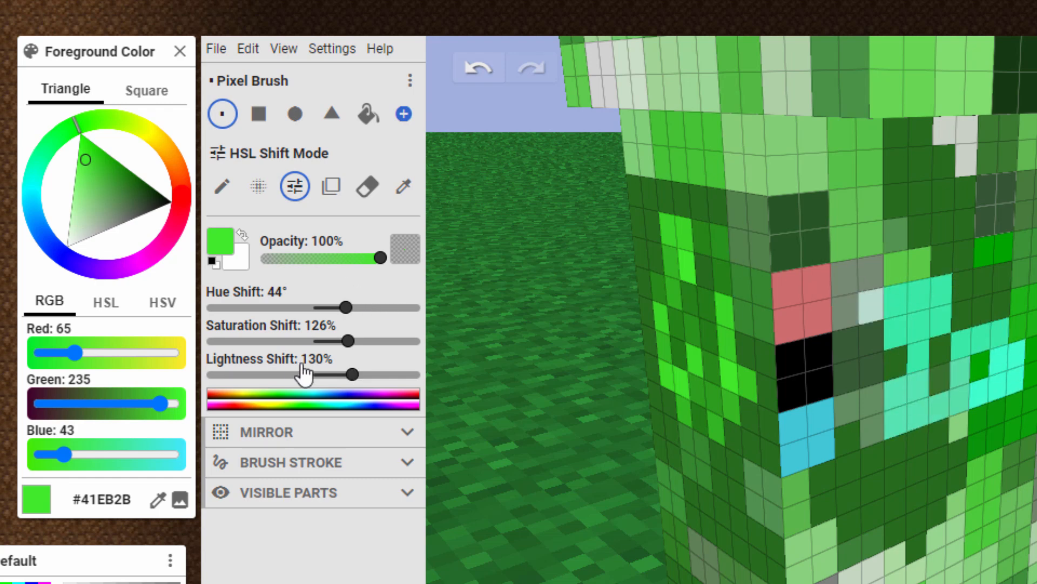
Set the hue shift to -112° and brush the shift across the body's front face.
left_click_drag(299, 307, 254, 307)
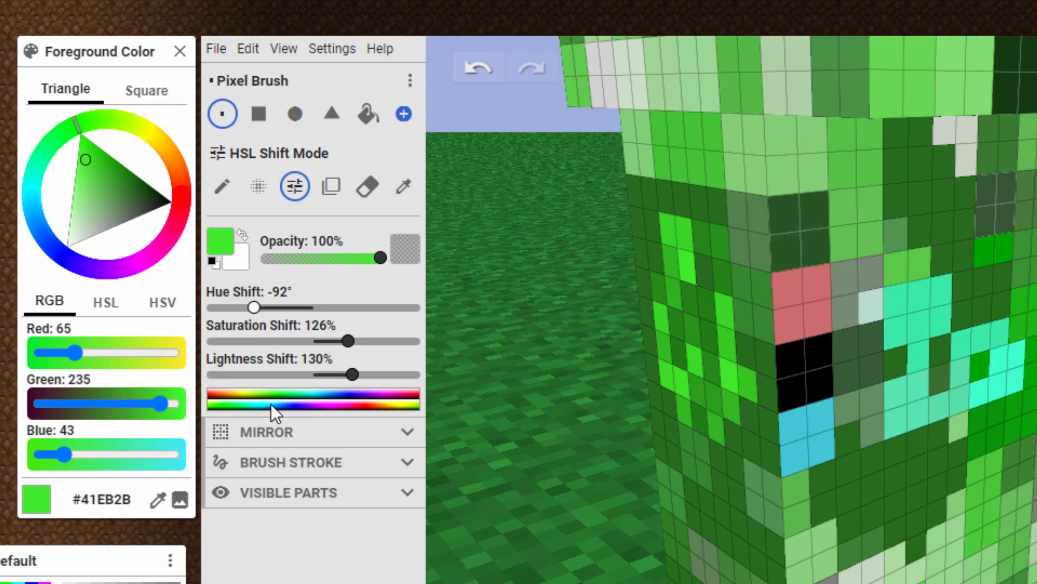
left_click(268, 307)
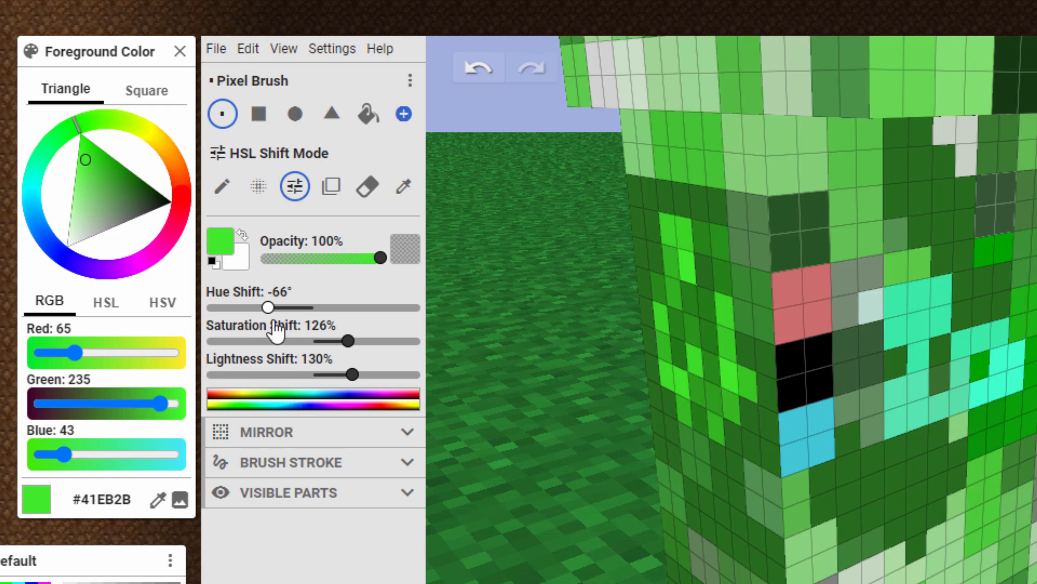
left_click_drag(268, 307, 244, 308)
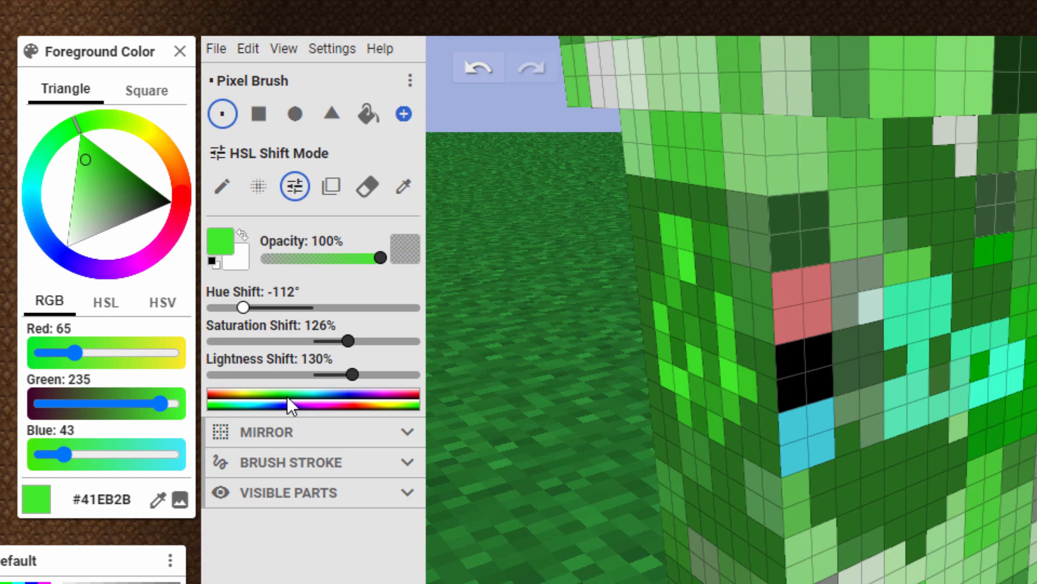
mouse_move(986, 313)
left_mouse_down()
mouse_move(982, 301)
mouse_move(1027, 335)
mouse_move(952, 431)
mouse_move(936, 500)
mouse_move(915, 459)
mouse_move(919, 331)
mouse_move(804, 171)
mouse_move(738, 211)
left_mouse_up()
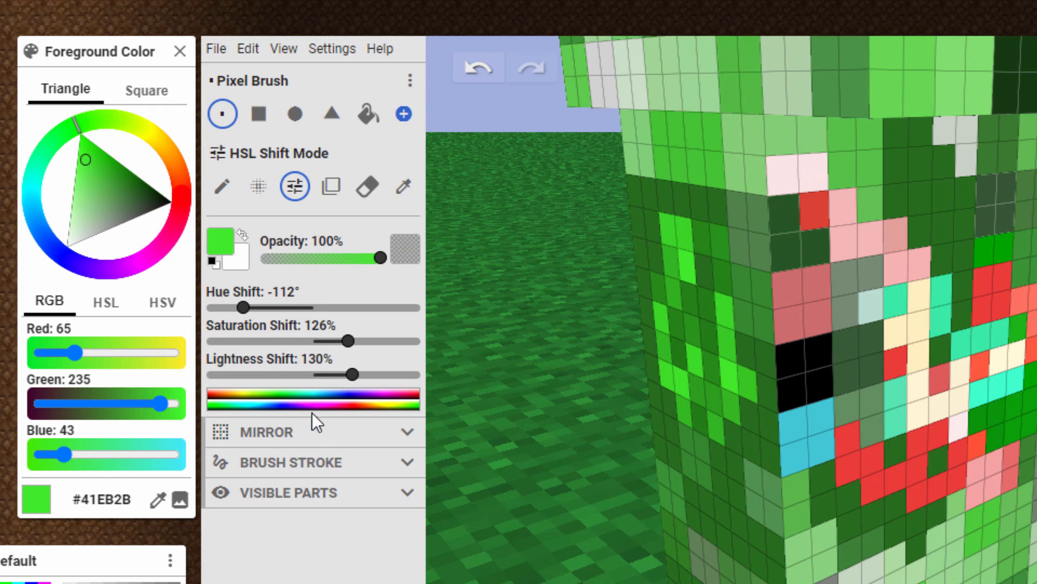
Reset the hue, saturation and lightness shifts to None and undo the HSL shift strokes on the body.
left_click_drag(243, 307, 313, 311)
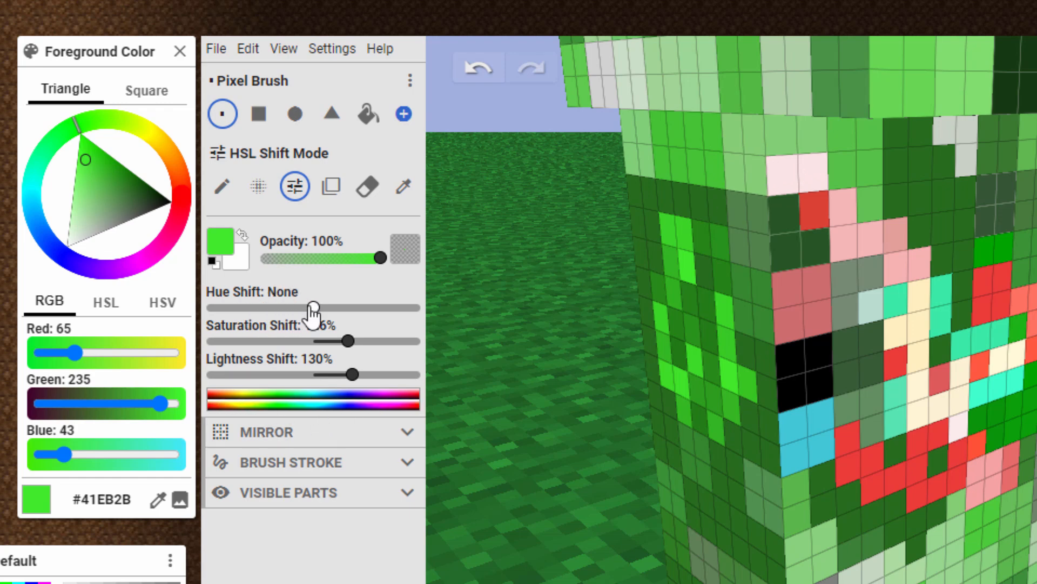
left_click_drag(347, 341, 314, 340)
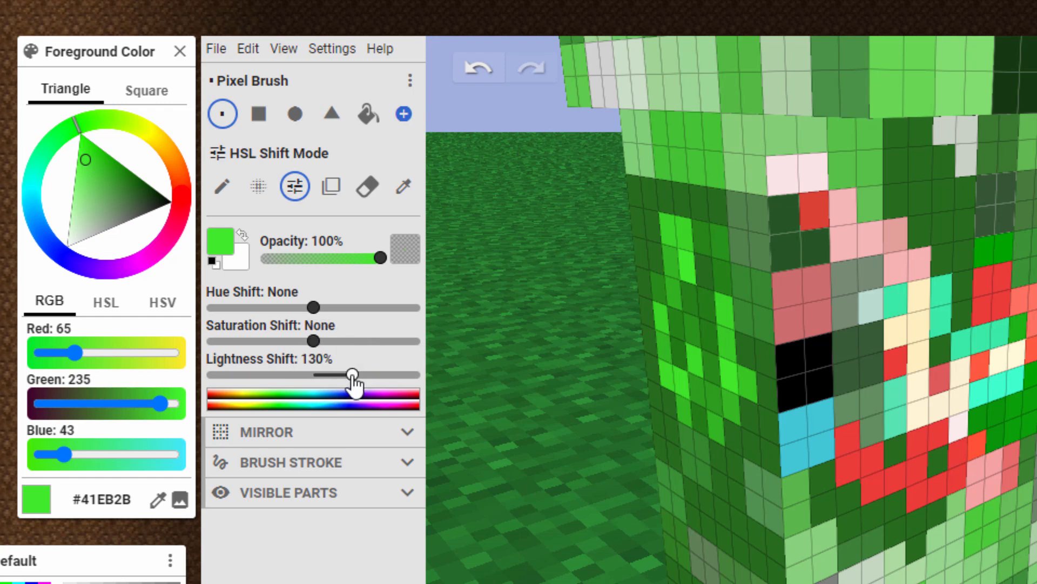
left_click_drag(352, 374, 314, 374)
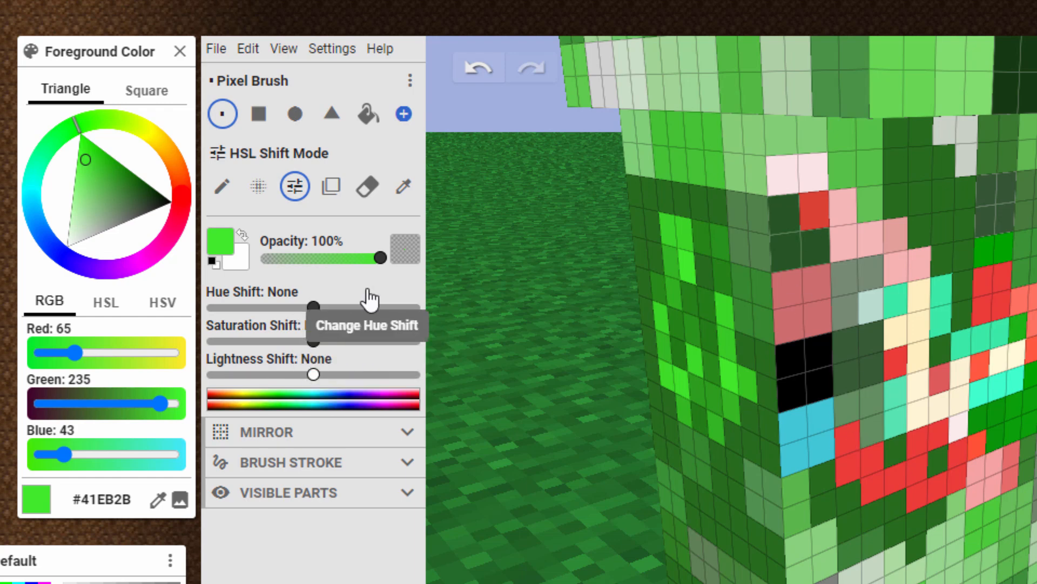
key("ctrl+z")
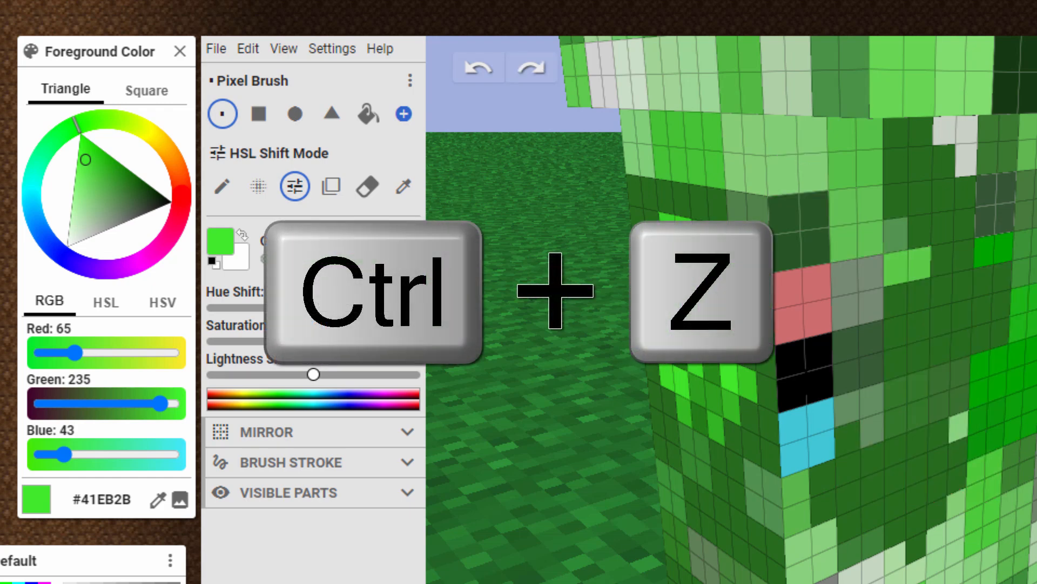
Paint #41EB2B over the upper part of the body's right face in Draw Mode at 53% opacity, and set the opacity to 41%.
left_click(222, 186)
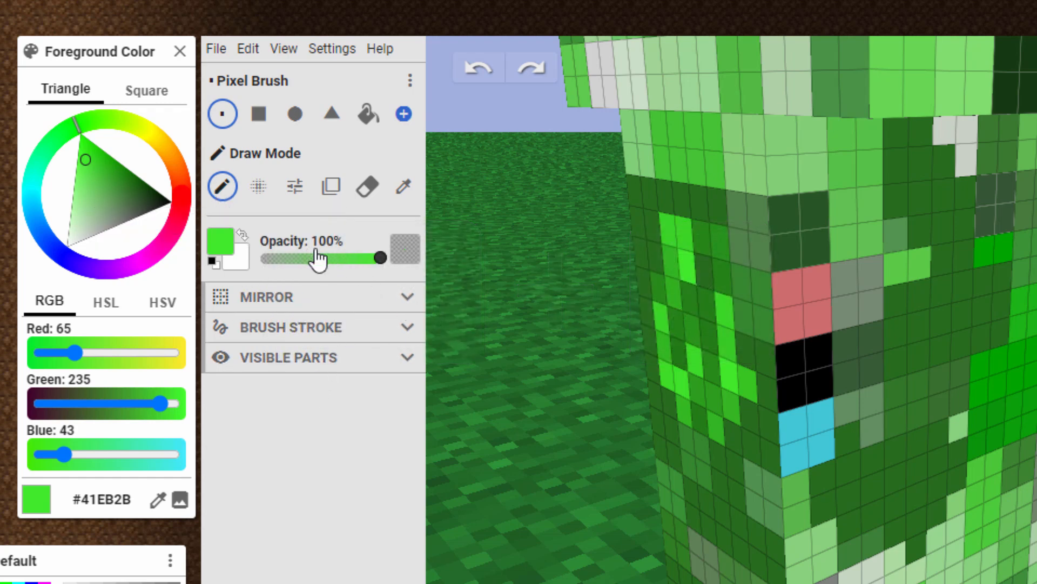
left_click_drag(378, 257, 323, 258)
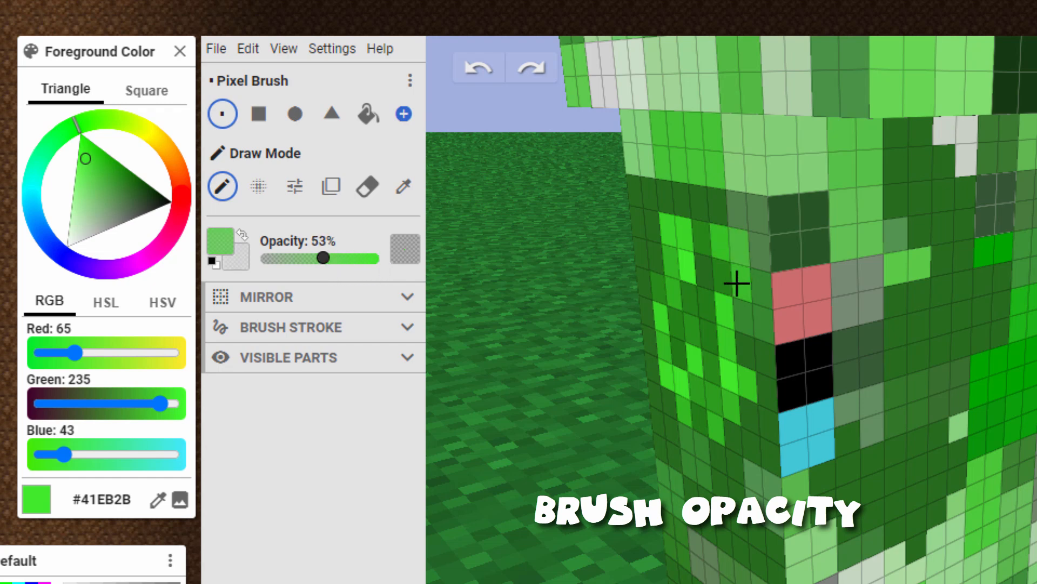
mouse_move(736, 283)
left_mouse_down()
mouse_move(759, 255)
mouse_move(711, 171)
mouse_move(732, 153)
mouse_move(678, 181)
mouse_move(713, 218)
left_mouse_up()
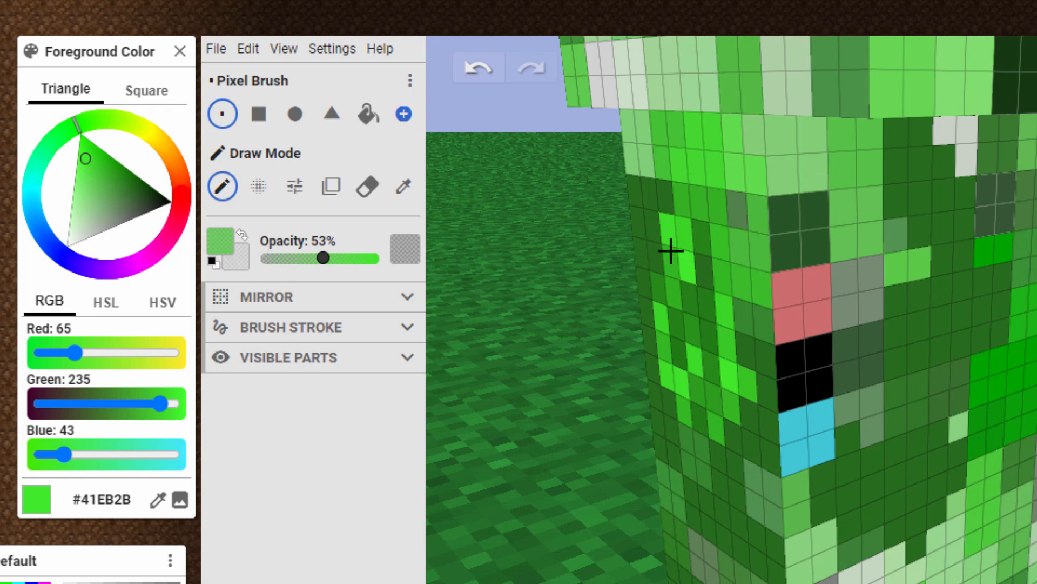
left_click_drag(323, 259, 309, 259)
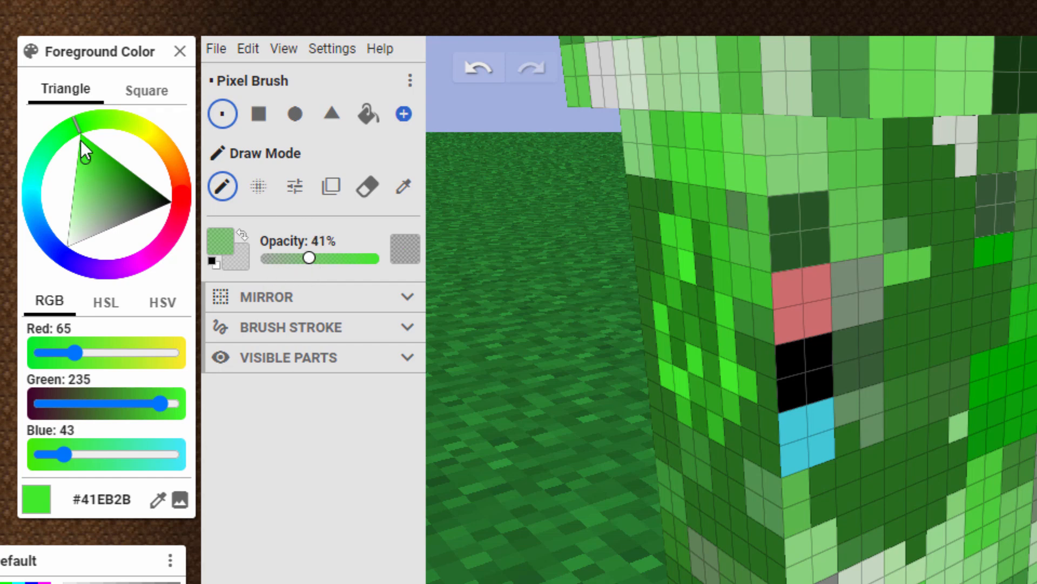
Paint #2BE1EB over the upper part of the body's right face at 41% opacity, and set the opacity to 100%.
mouse_move(76, 124)
left_mouse_down()
mouse_move(40, 168)
mouse_move(49, 203)
left_mouse_up()
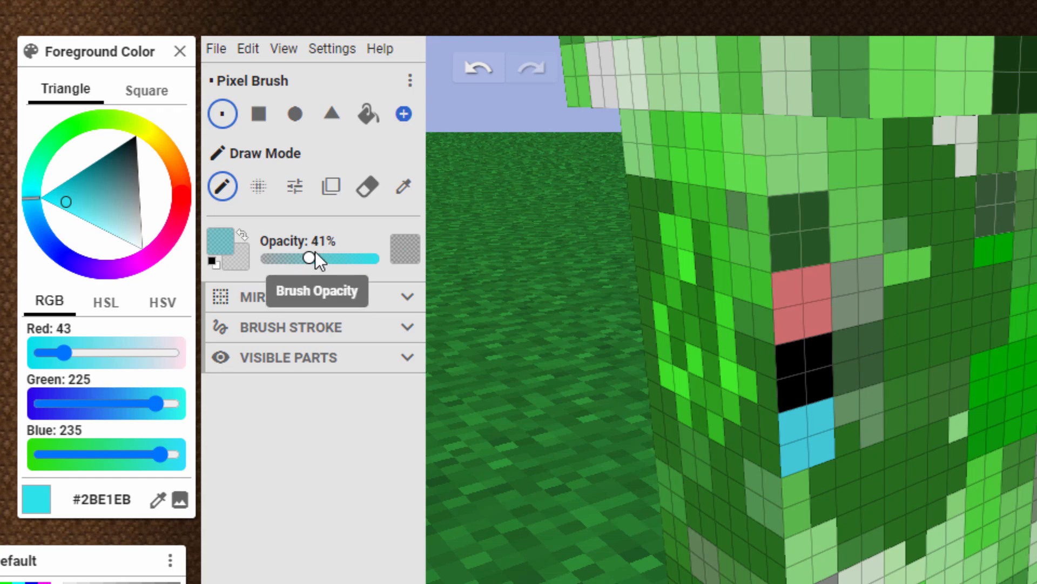
mouse_move(676, 180)
left_mouse_down()
mouse_move(739, 218)
mouse_move(722, 155)
left_mouse_up()
mouse_move(673, 186)
left_mouse_down()
mouse_move(664, 236)
mouse_move(706, 277)
mouse_move(705, 316)
left_mouse_up()
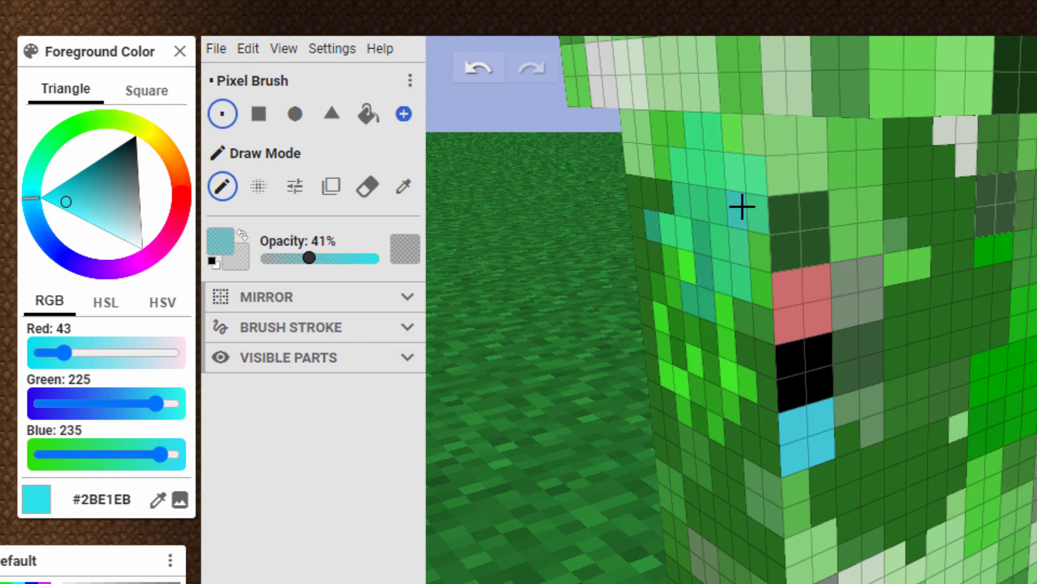
left_click_drag(308, 258, 409, 257)
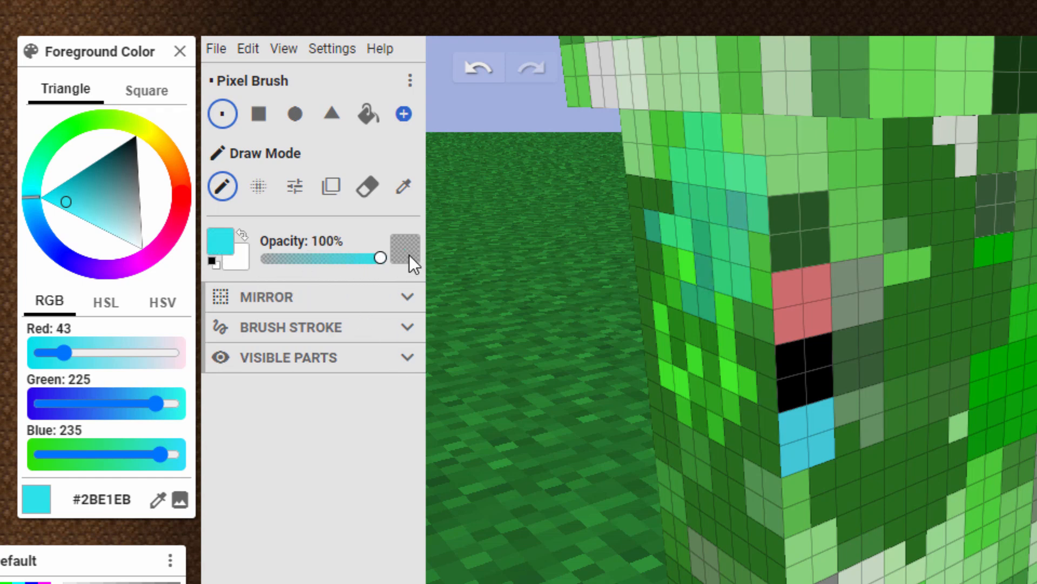
Try the Across limbs mirroring and turn on surface mirroring on the X axis and Y axis.
left_click(354, 296)
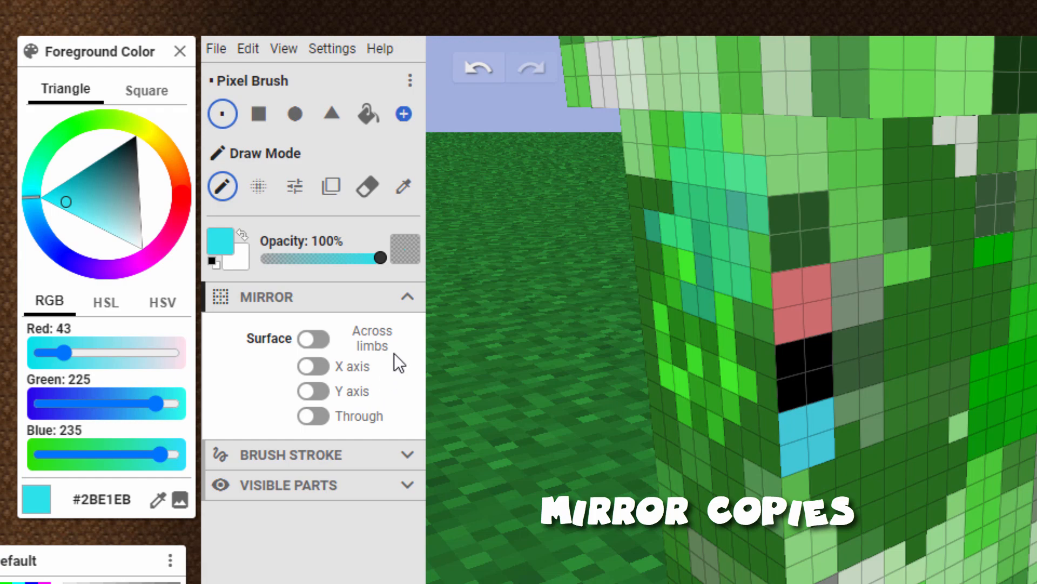
left_click(316, 339)
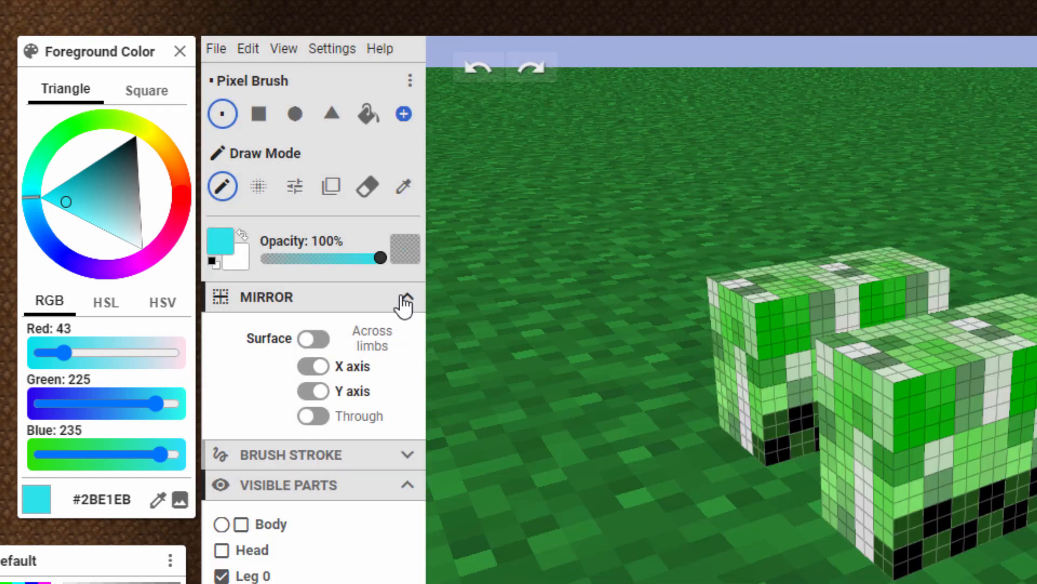
left_click(404, 298)
left_click(408, 327)
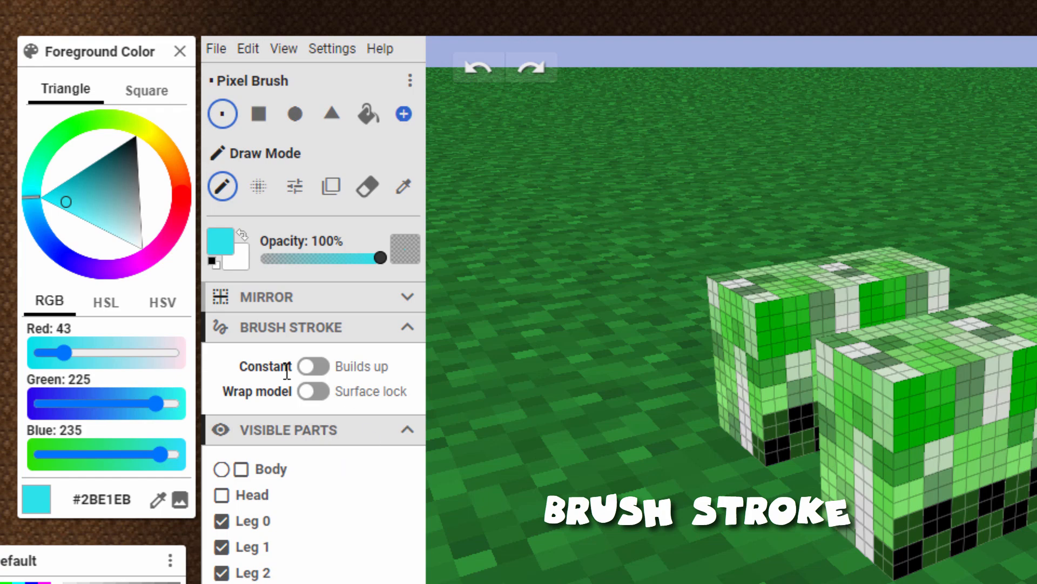
Show the body with mirrored #2BE1EB spots painted on its front face, and turn off X-axis and Y-axis mirroring.
left_click(241, 469)
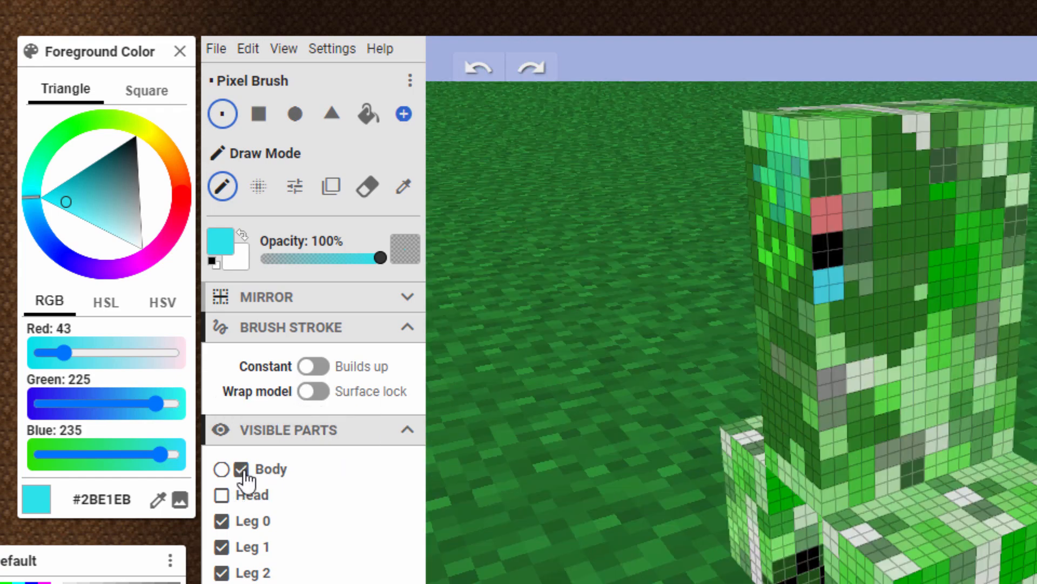
key("ctrl+y")
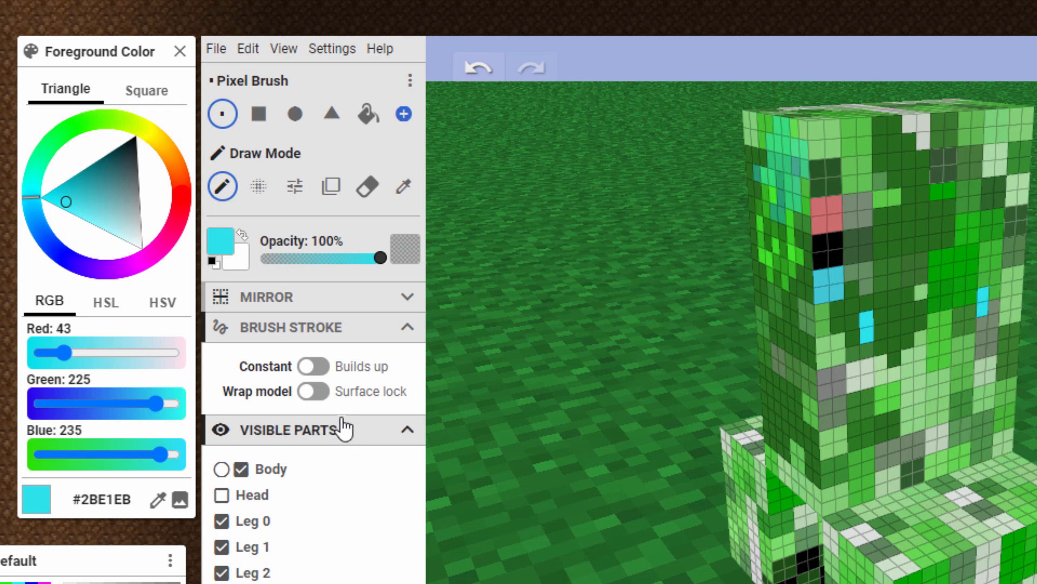
left_click(384, 298)
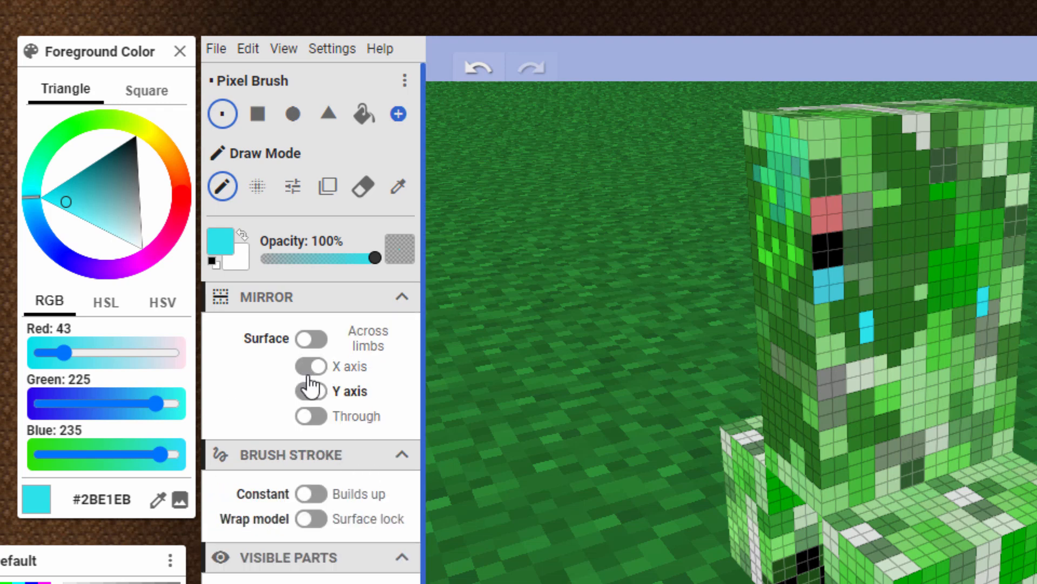
left_click(400, 298)
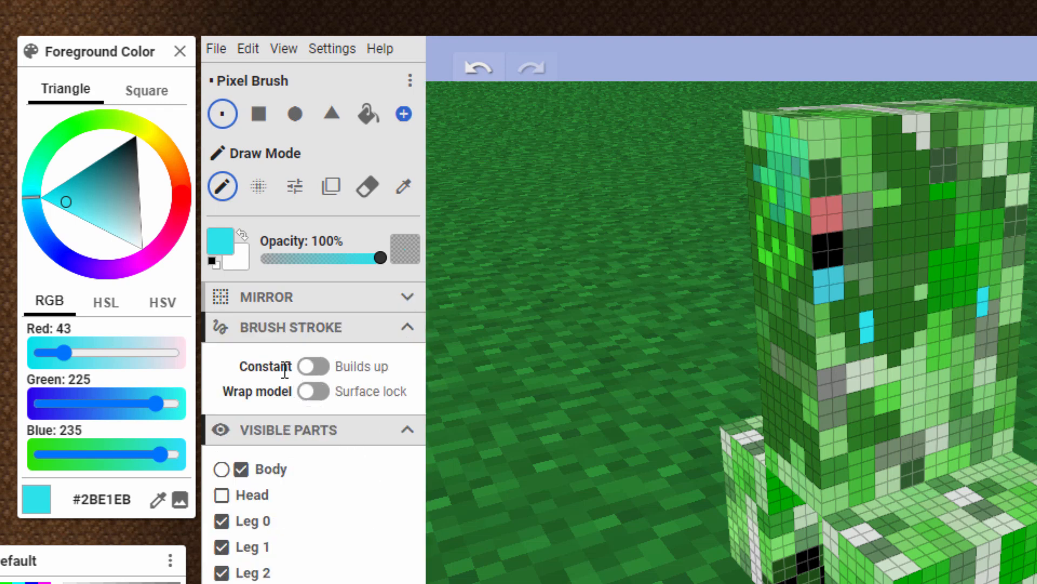
Paint #2BE1EB strokes on the lower half of the body's front face with the Constant and Builds up brush strokes.
left_click(894, 346)
mouse_move(893, 370)
left_mouse_down()
mouse_move(852, 378)
mouse_move(852, 364)
mouse_move(885, 358)
mouse_move(909, 406)
left_mouse_up()
left_click(324, 370)
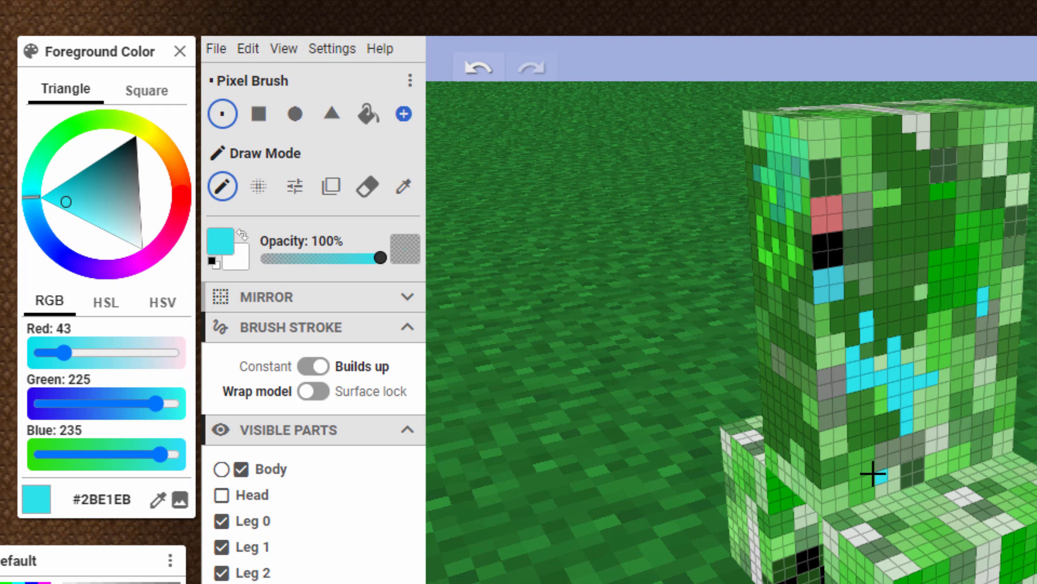
Set the brush stroke to Constant and paint around the corner between the body's right and front faces with Wrap model.
left_click(316, 366)
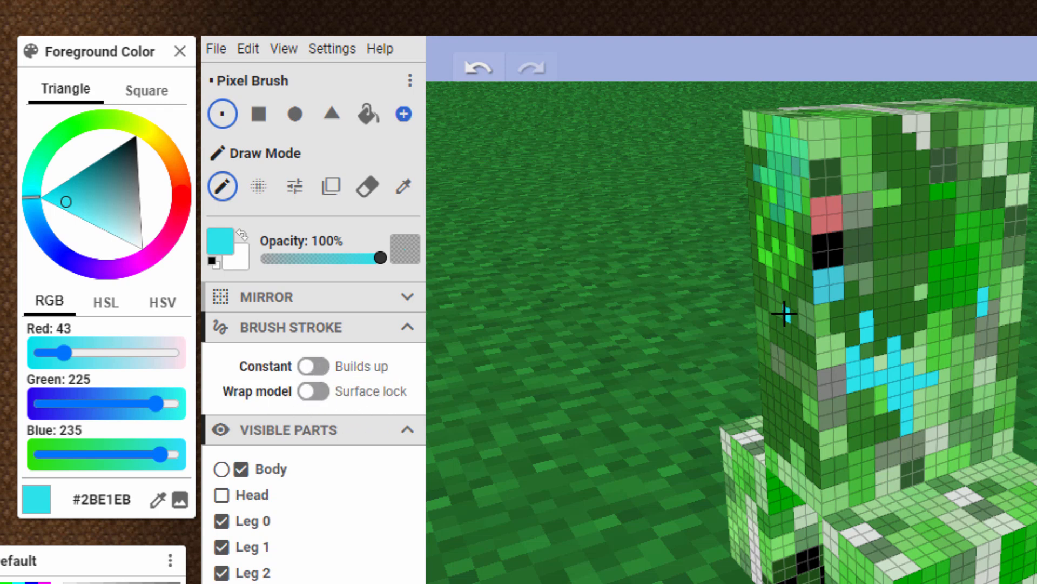
left_click_drag(787, 315, 876, 309)
mouse_move(812, 322)
left_mouse_down()
mouse_move(847, 371)
mouse_move(786, 364)
left_mouse_up()
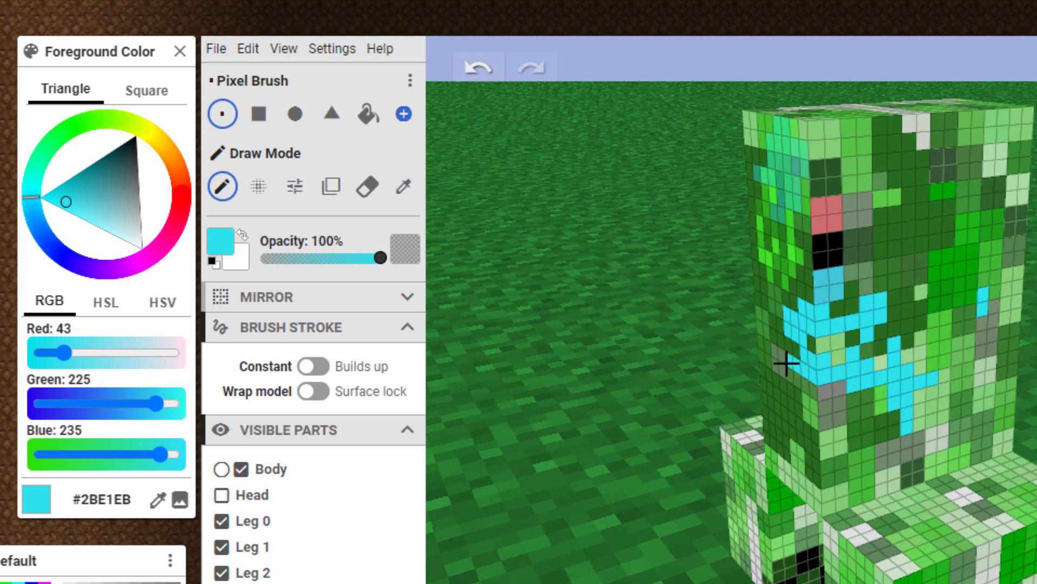
Try Surface lock by painting #2BE1EB along the lower corner of the body's front face, and switch back to Wrap model.
left_click(316, 392)
left_click(866, 423)
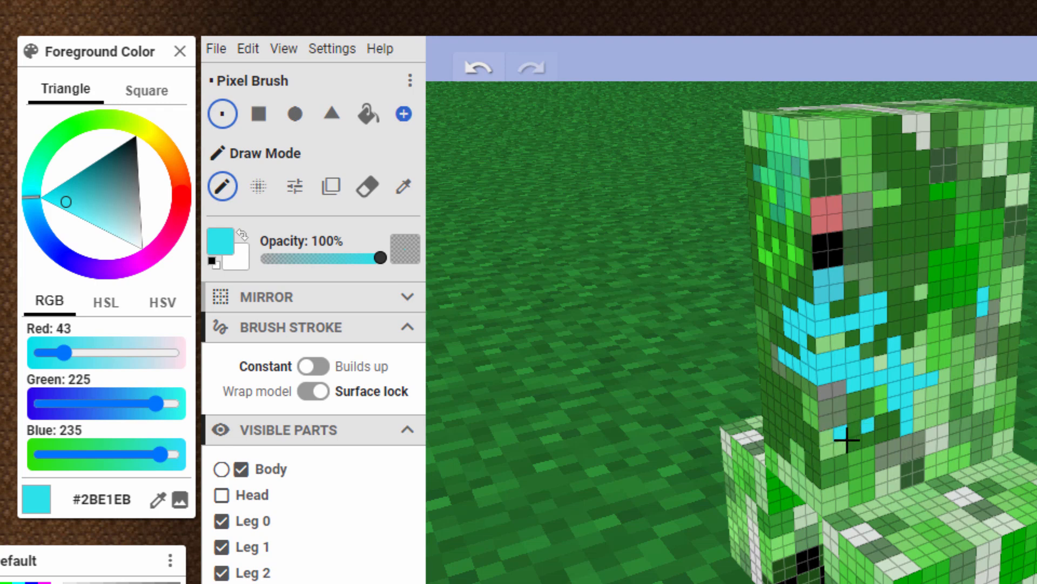
left_click(826, 425)
left_click(826, 404)
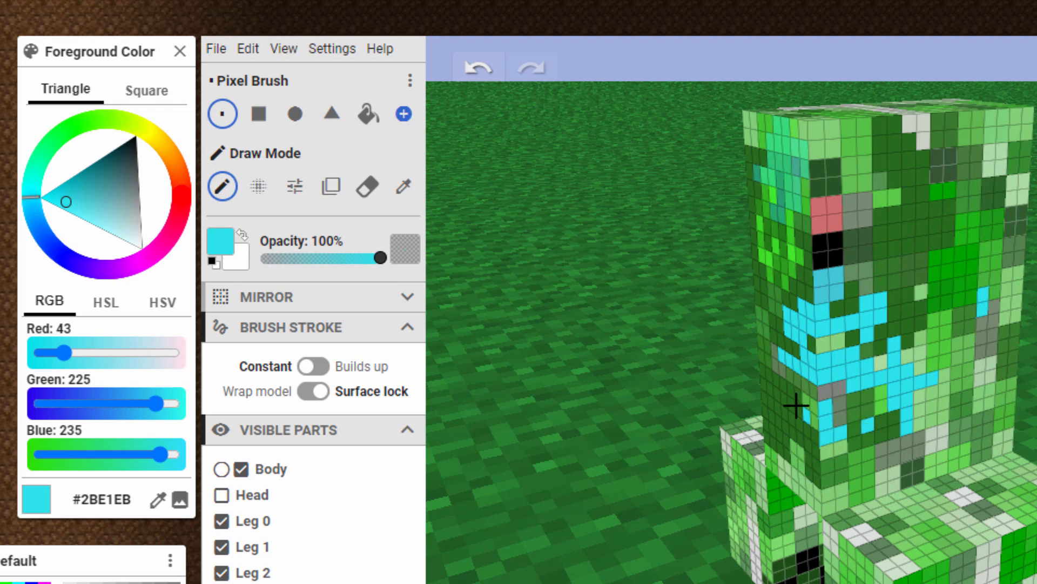
left_click(836, 463)
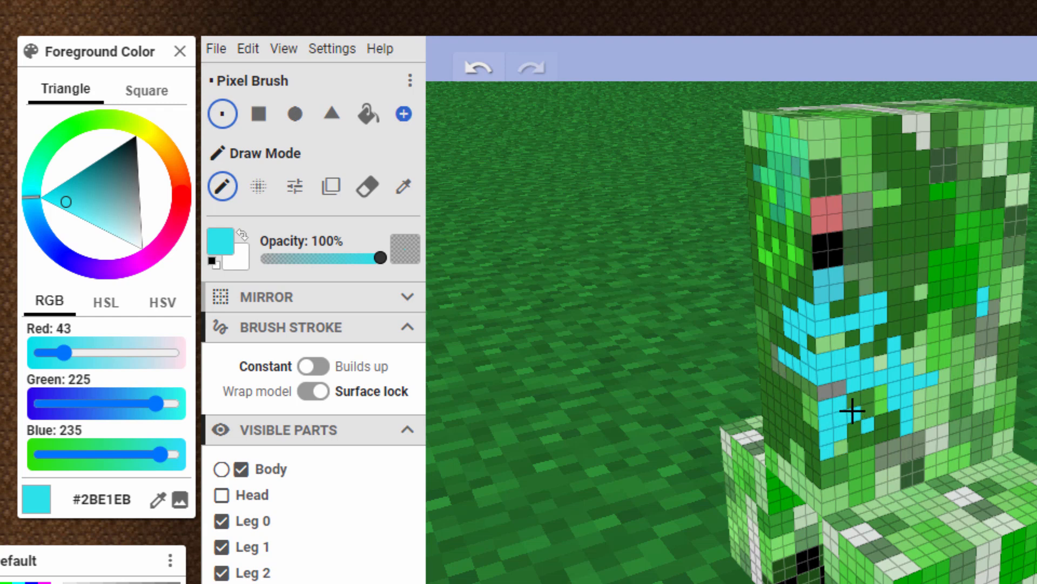
left_click(310, 400)
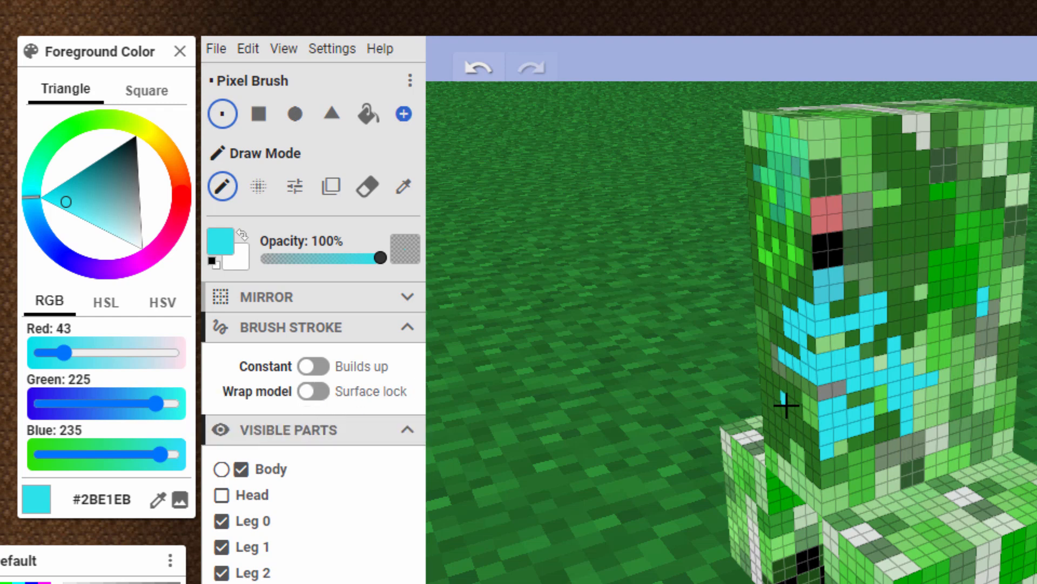
Undo all the green and cyan test strokes on the body's right and front faces.
key("ctrl+z")
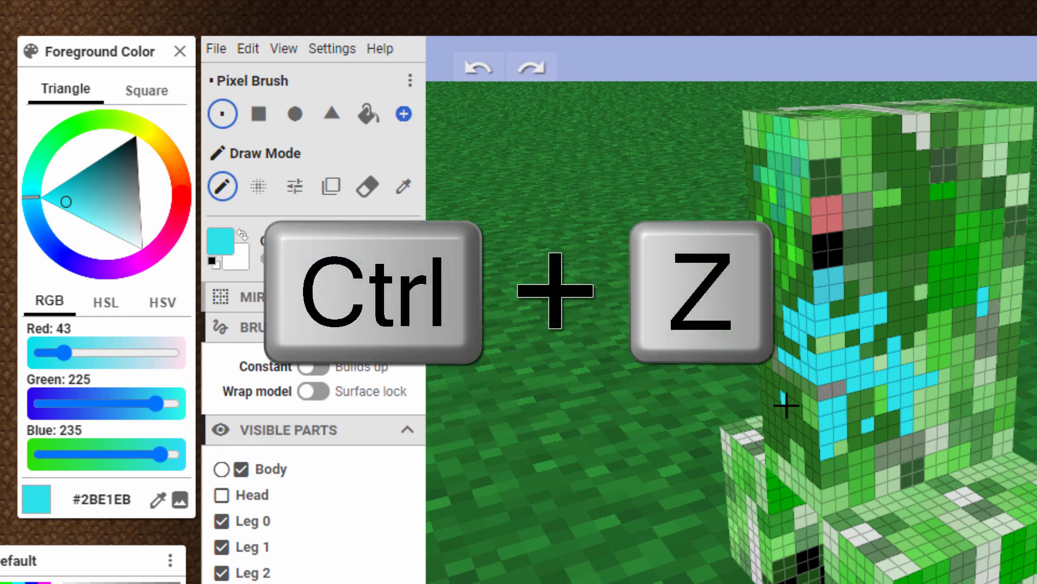
key("ctrl+z")
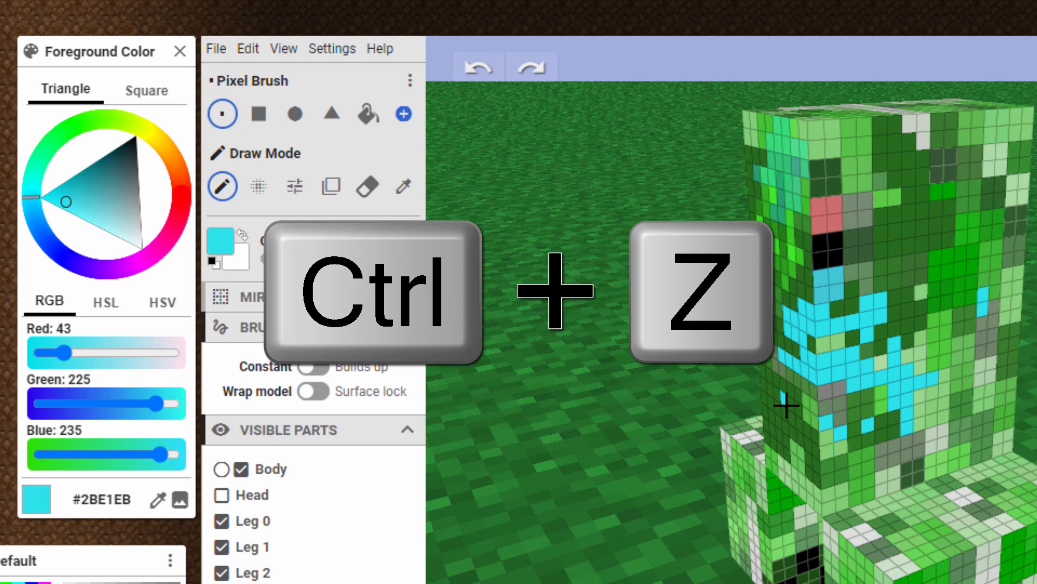
key("ctrl+z")
key("ctrl+z")
key("ctrl+z")
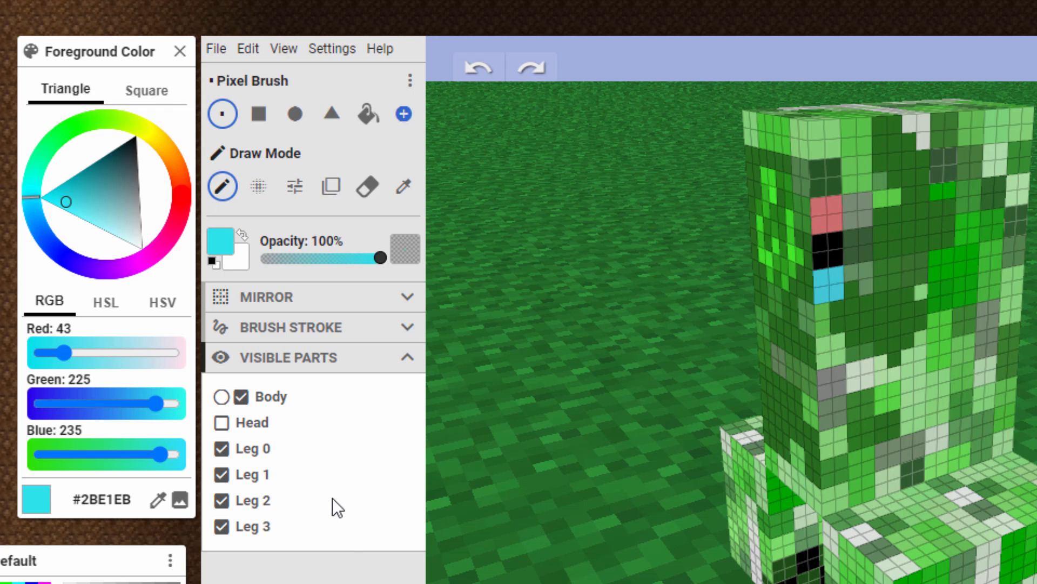
left_click(248, 52)
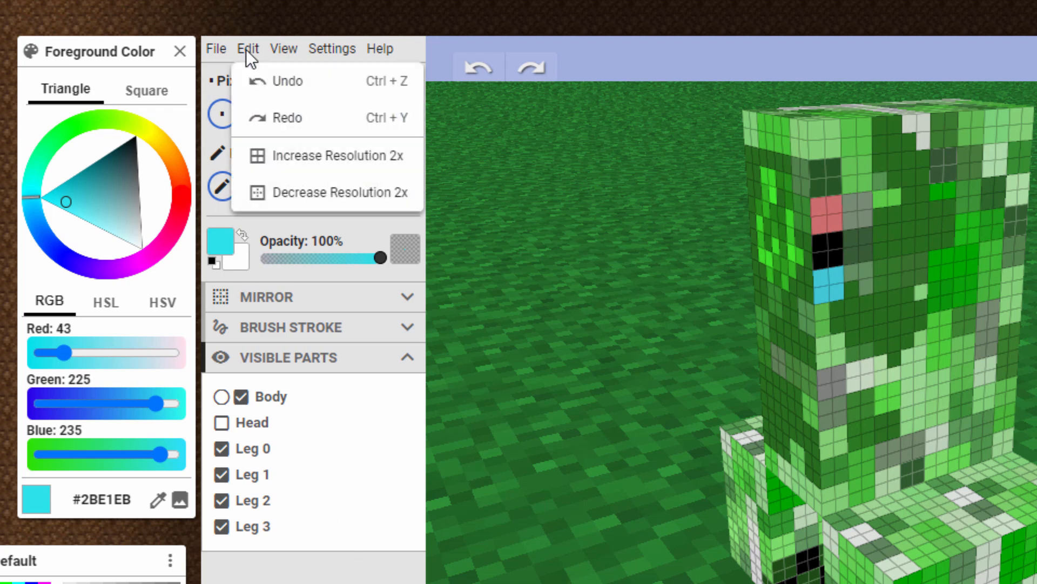
left_click(284, 51)
left_click(284, 50)
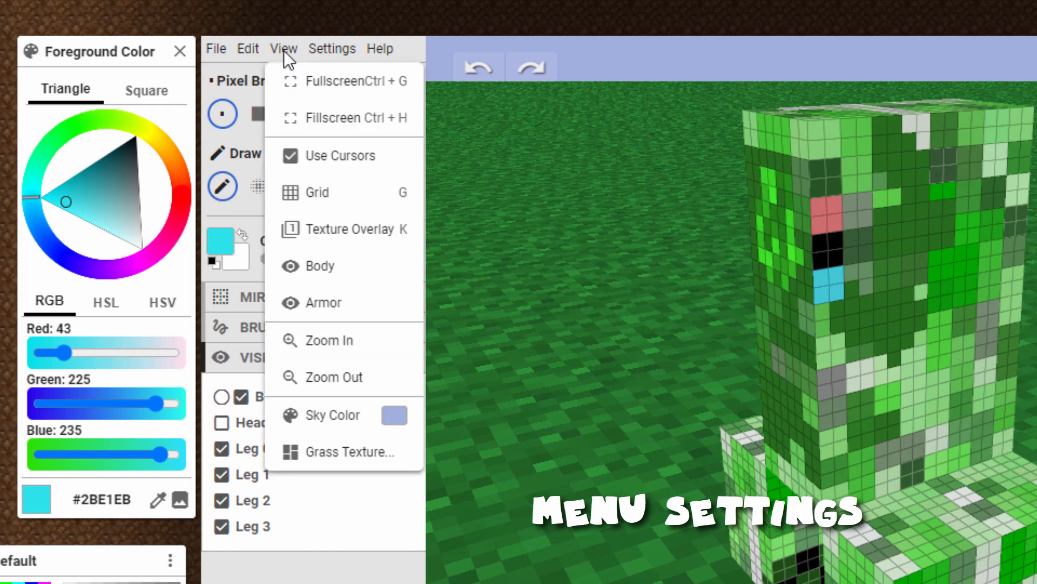
left_click(334, 49)
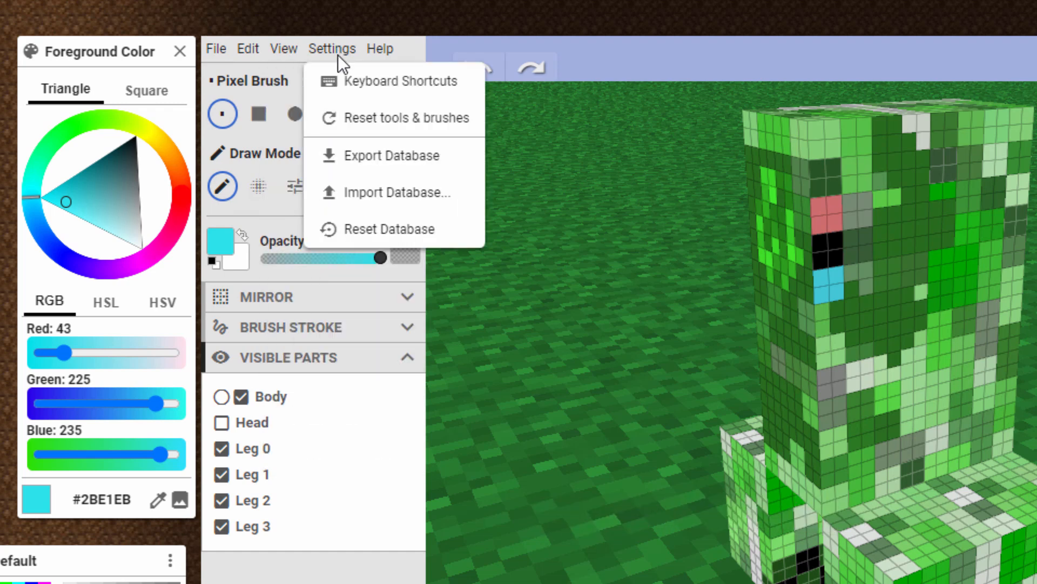
left_click(394, 120)
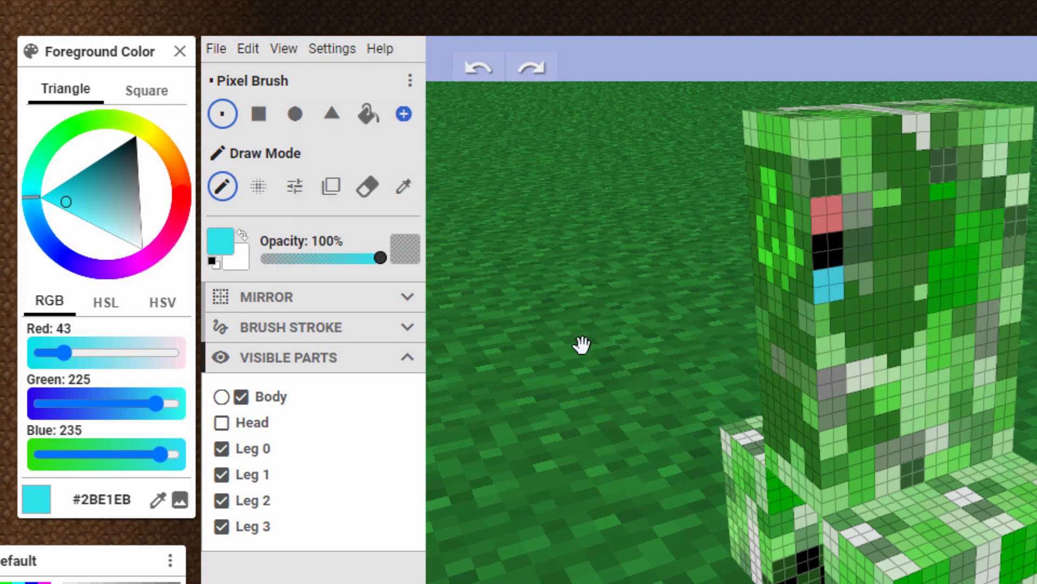
Show the head and hide Leg 0, Leg 1, Leg 2, Leg 3 and the body.
left_click_drag(498, 366, 654, 450)
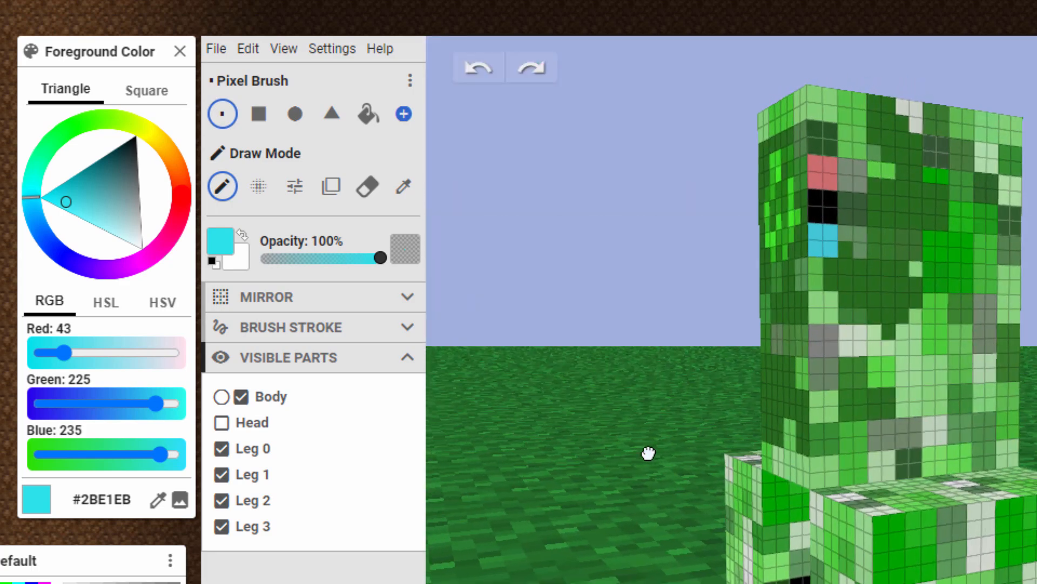
left_click(222, 422)
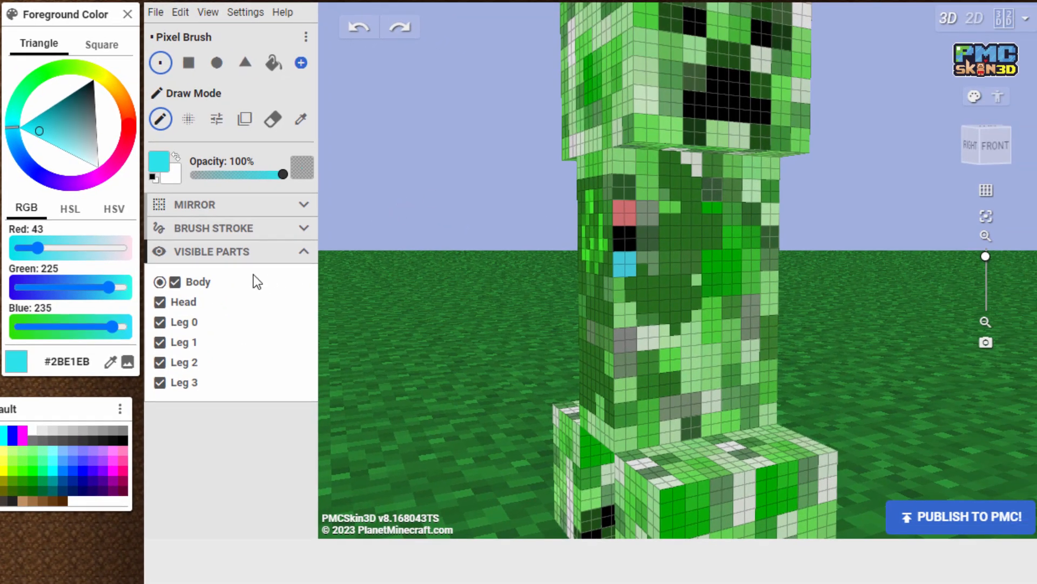
left_click(160, 323)
left_click(160, 342)
left_click(160, 362)
left_click(160, 382)
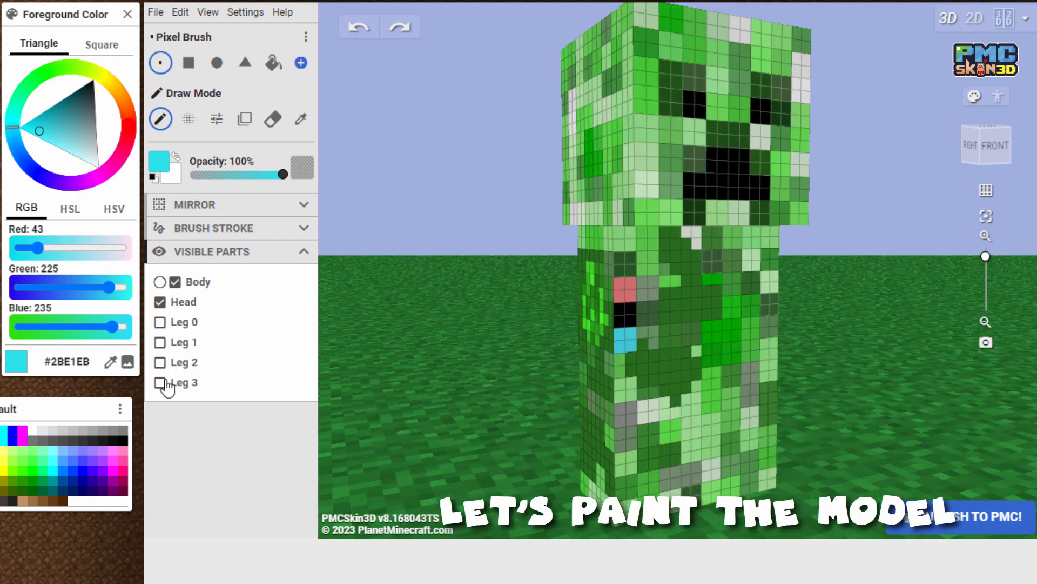
left_click(175, 282)
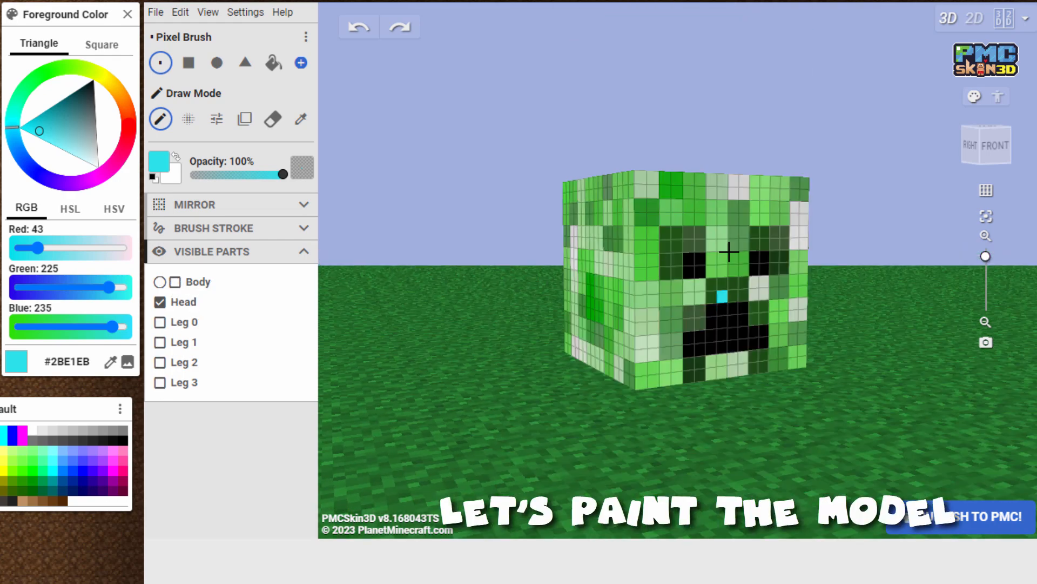
Set the foreground color to black (#000) for painting the head's front face.
left_click(985, 236)
left_click_drag(462, 252, 412, 259)
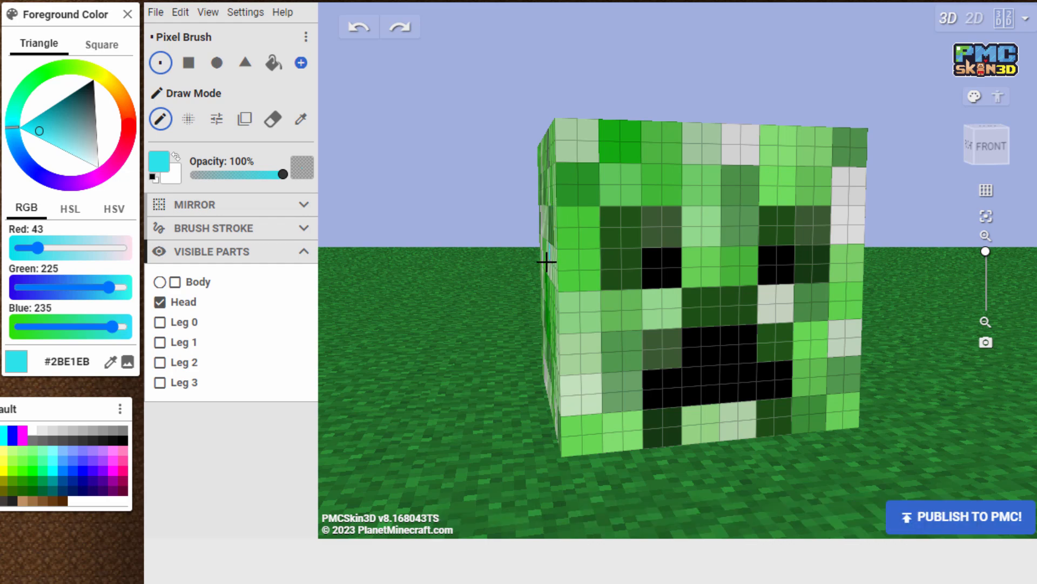
left_click_drag(467, 217, 486, 236)
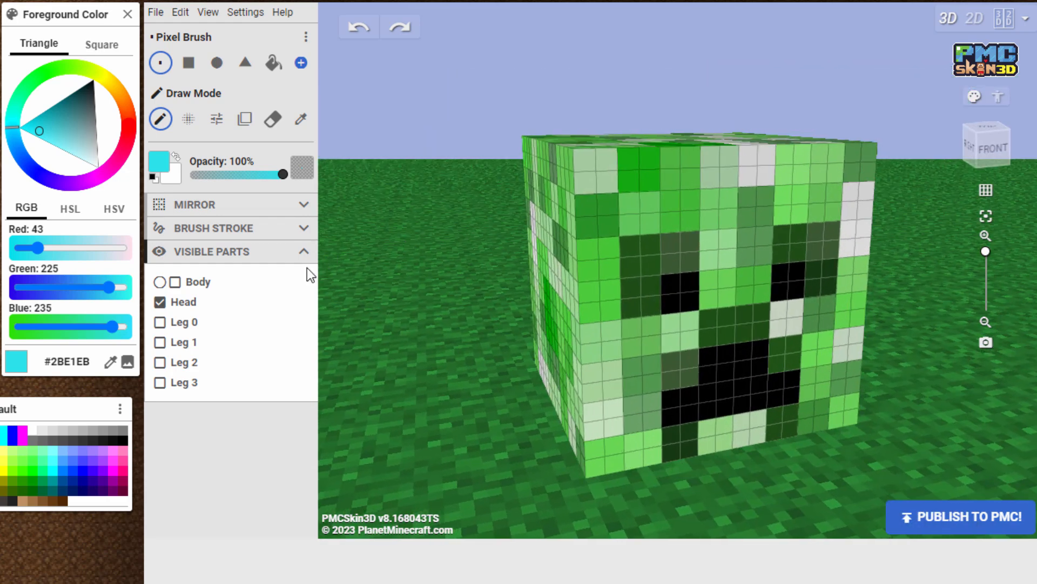
left_click_drag(90, 108, 96, 73)
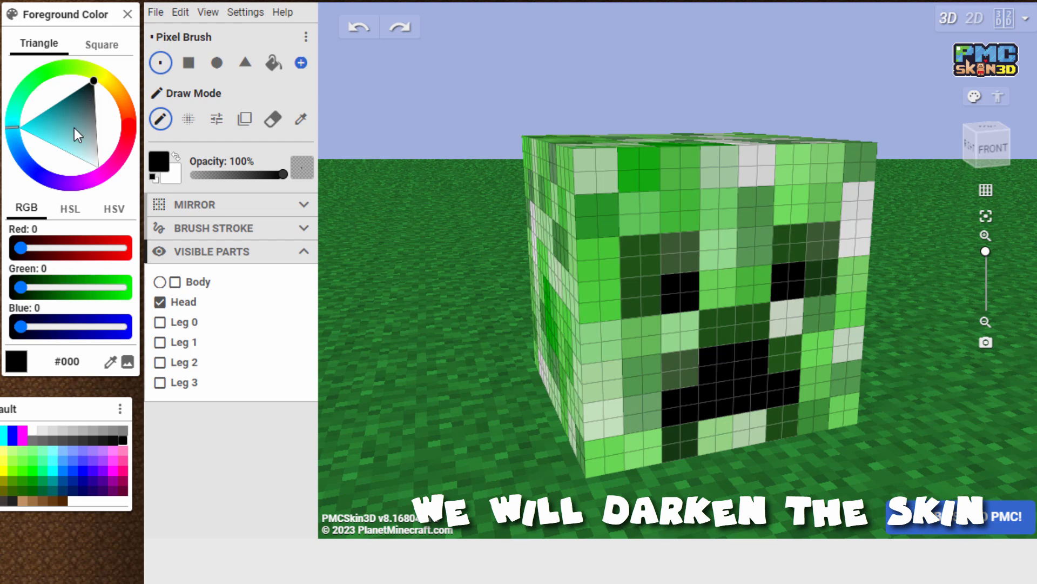
left_click(123, 440)
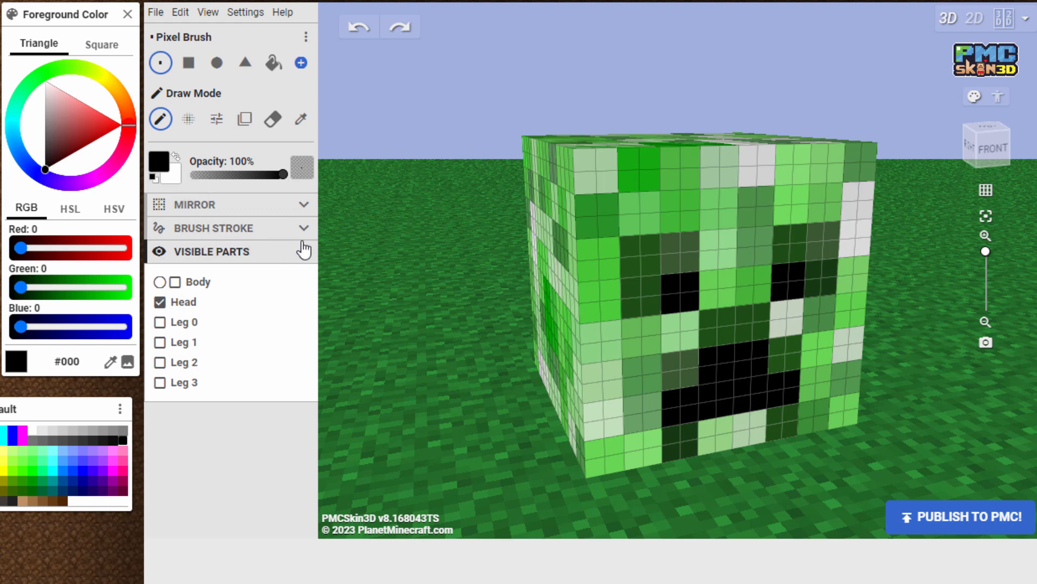
Set the opacity to 27% and darken the first four blocks of the top row on the head's front face with black.
left_click(215, 174)
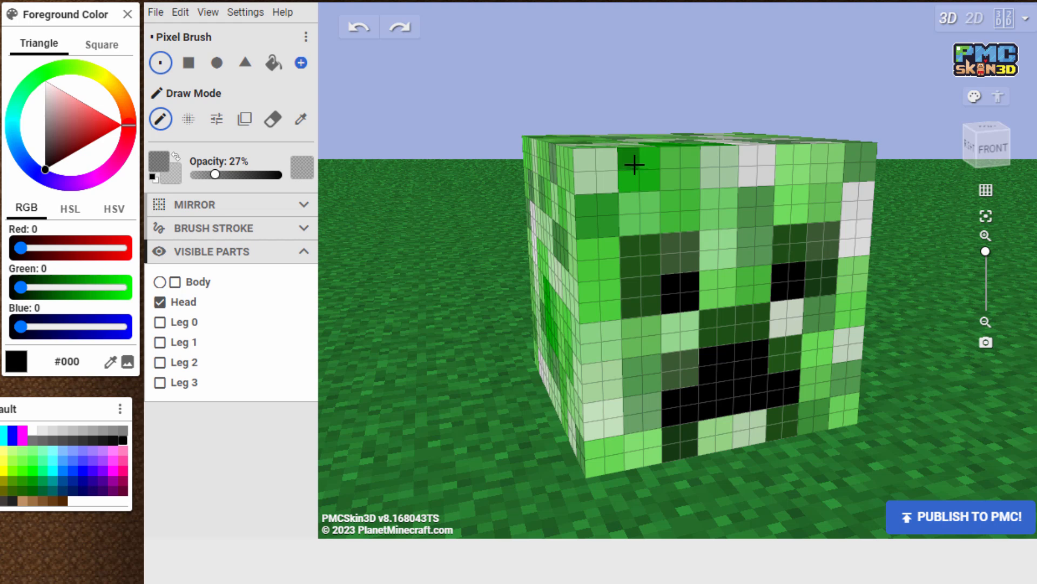
mouse_move(667, 164)
left_mouse_down()
mouse_move(672, 176)
mouse_move(619, 179)
mouse_move(608, 159)
left_mouse_up()
left_click_drag(701, 158, 706, 182)
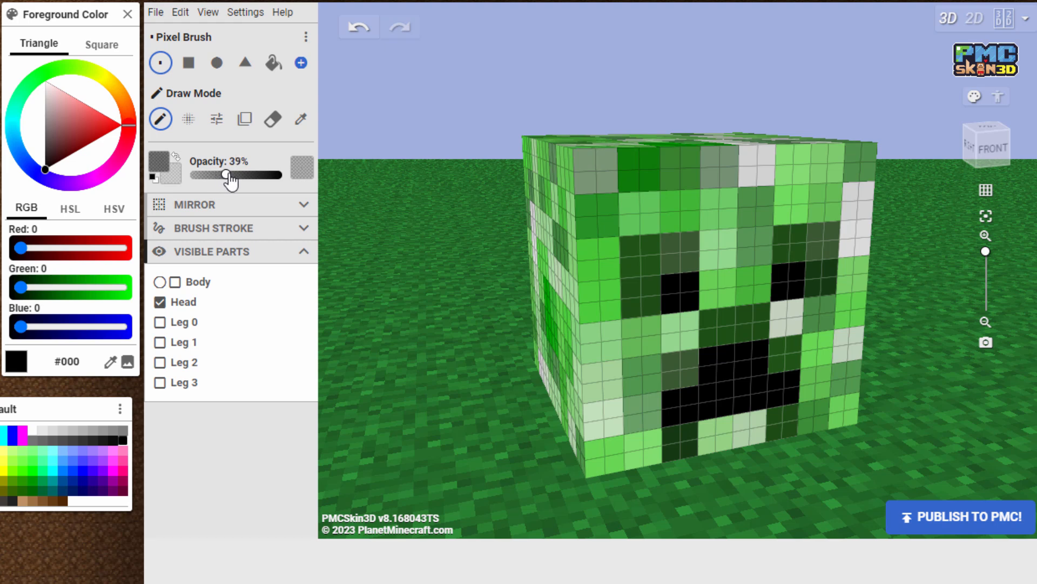
Set the opacity to 39% and darken the rest of the head's front face with translucent black.
left_click_drag(229, 174, 226, 174)
mouse_move(592, 173)
left_mouse_down()
mouse_move(678, 172)
mouse_move(597, 181)
mouse_move(588, 209)
mouse_move(678, 197)
mouse_move(628, 220)
mouse_move(598, 270)
mouse_move(628, 245)
mouse_move(646, 271)
mouse_move(617, 276)
mouse_move(646, 309)
mouse_move(655, 347)
mouse_move(624, 323)
left_mouse_up()
mouse_move(662, 250)
left_mouse_down()
mouse_move(688, 167)
mouse_move(799, 155)
mouse_move(688, 173)
mouse_move(834, 193)
mouse_move(686, 239)
mouse_move(681, 264)
mouse_move(709, 279)
mouse_move(703, 262)
left_mouse_up()
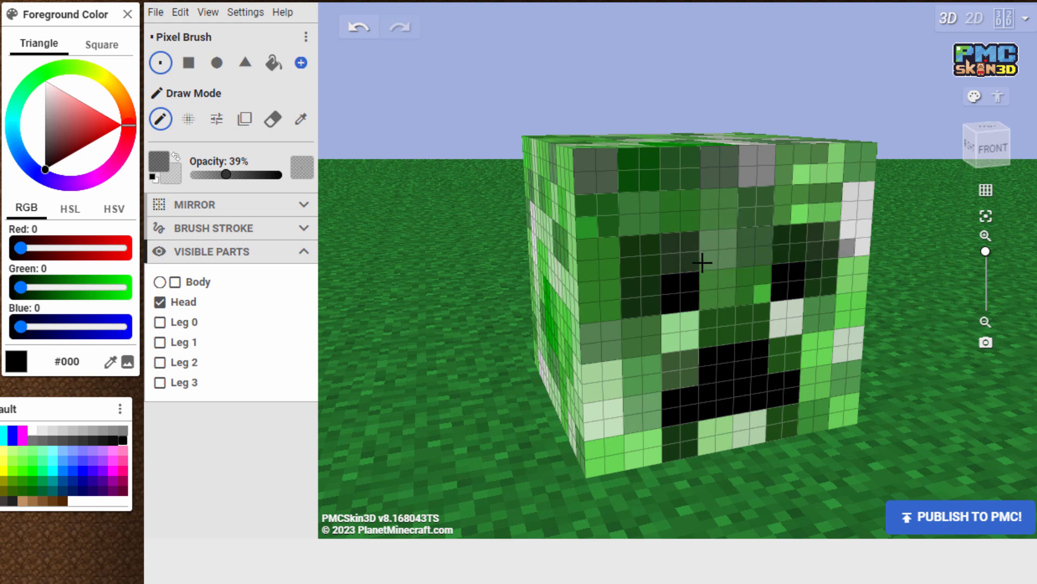
mouse_move(752, 296)
left_mouse_down()
mouse_move(651, 319)
mouse_move(697, 341)
mouse_move(615, 339)
left_mouse_up()
mouse_move(596, 393)
left_mouse_down()
mouse_move(643, 371)
mouse_move(578, 414)
mouse_move(683, 433)
mouse_move(619, 444)
mouse_move(634, 453)
mouse_move(793, 432)
mouse_move(707, 426)
left_mouse_up()
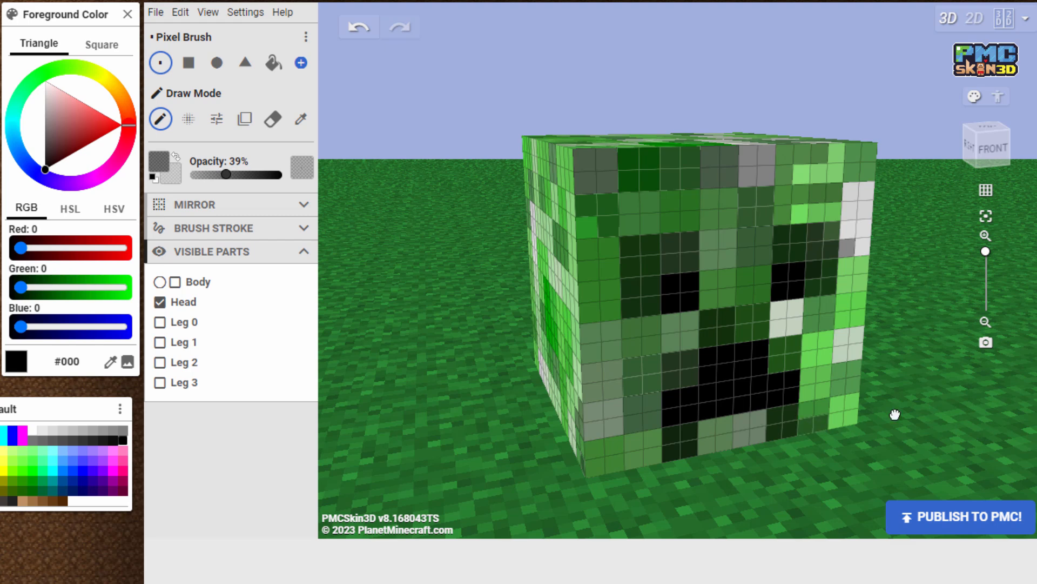
mouse_move(896, 414)
left_mouse_down()
mouse_move(800, 394)
mouse_move(763, 294)
mouse_move(794, 318)
mouse_move(817, 414)
mouse_move(854, 334)
mouse_move(850, 405)
mouse_move(871, 238)
mouse_move(817, 238)
mouse_move(845, 271)
mouse_move(862, 184)
mouse_move(846, 166)
left_mouse_up()
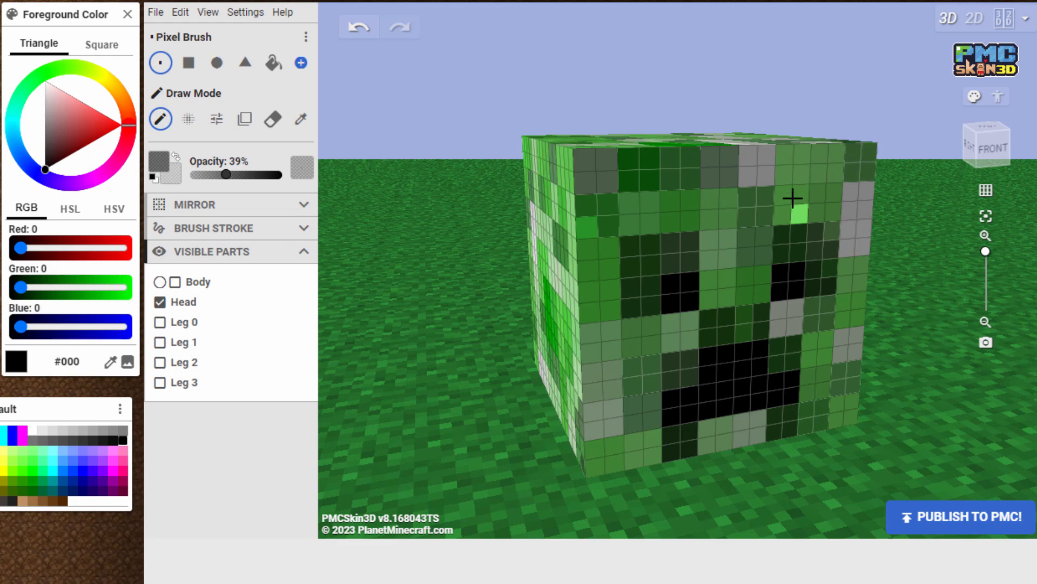
Darken the head's side and back faces with translucent black, switching to a square brush 4 wide and 4 high.
left_click_drag(398, 241, 529, 218)
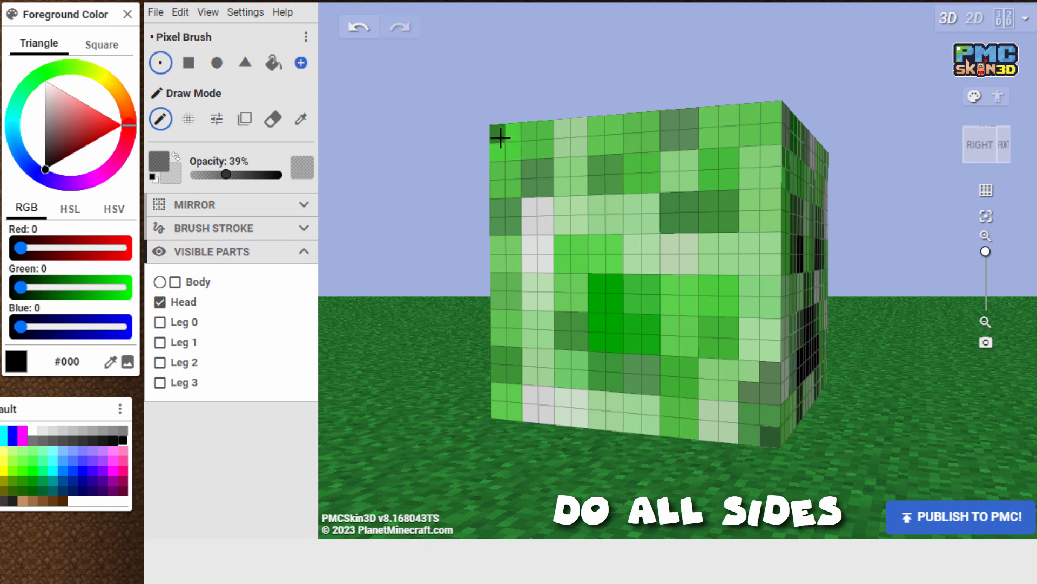
mouse_move(498, 137)
left_mouse_down()
mouse_move(743, 122)
mouse_move(484, 116)
left_mouse_up()
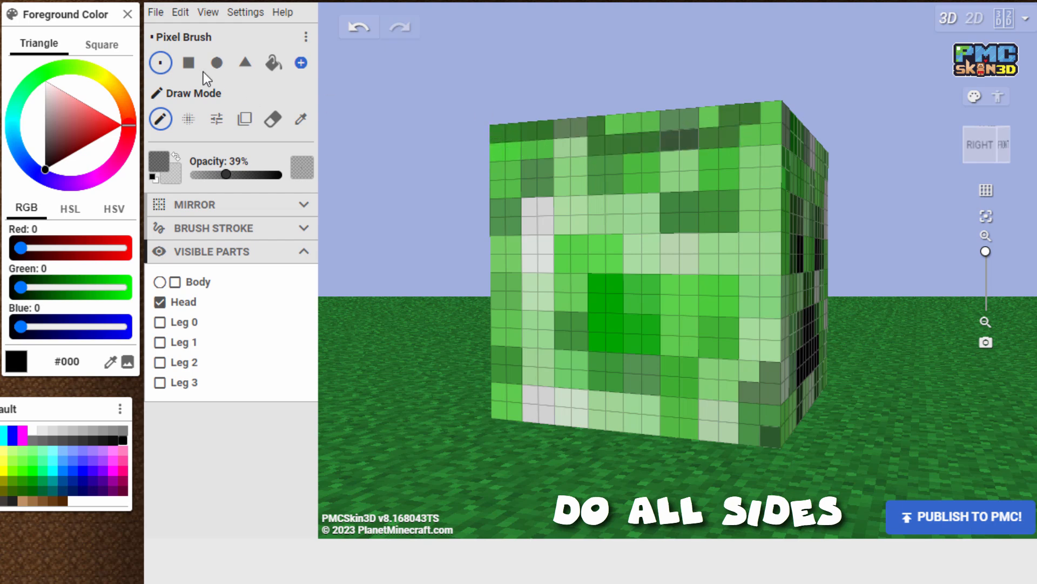
left_click(189, 63)
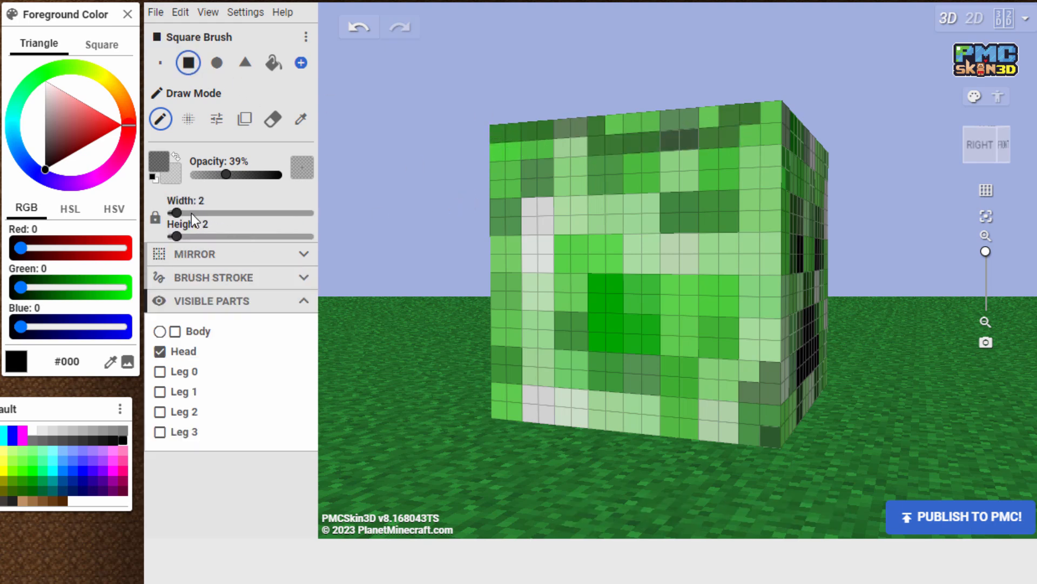
left_click_drag(187, 214, 197, 213)
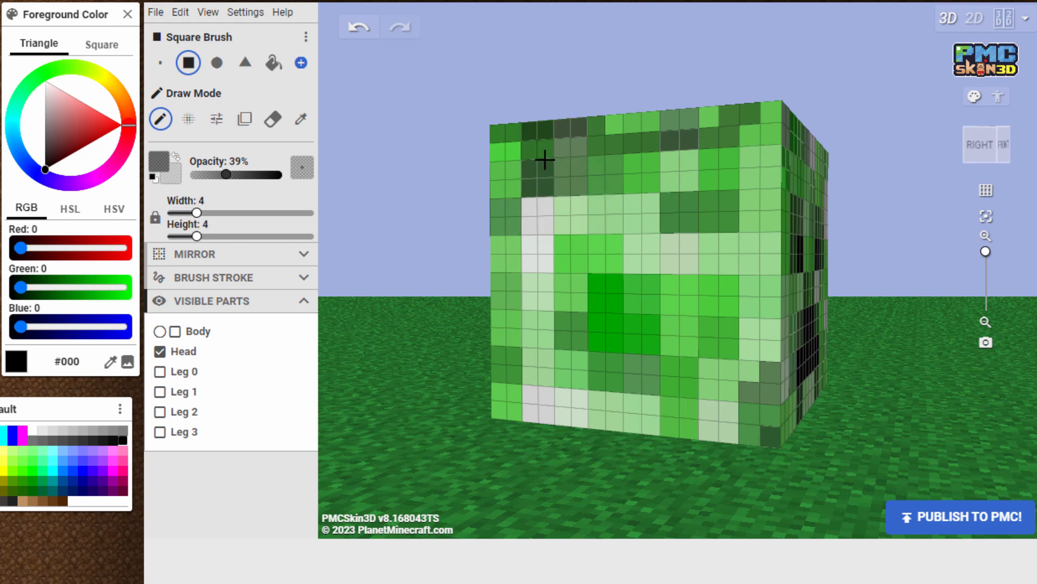
mouse_move(544, 157)
left_mouse_down()
mouse_move(523, 162)
mouse_move(740, 158)
mouse_move(732, 216)
mouse_move(530, 229)
mouse_move(581, 259)
mouse_move(737, 261)
mouse_move(729, 319)
mouse_move(576, 322)
mouse_move(526, 346)
mouse_move(639, 367)
mouse_move(738, 408)
mouse_move(520, 403)
left_mouse_up()
mouse_move(456, 340)
left_mouse_down()
mouse_move(686, 363)
mouse_move(662, 303)
left_mouse_up()
mouse_move(547, 222)
left_mouse_down()
mouse_move(686, 213)
mouse_move(798, 228)
mouse_move(787, 297)
mouse_move(591, 296)
mouse_move(556, 352)
mouse_move(545, 281)
mouse_move(637, 375)
mouse_move(776, 366)
mouse_move(700, 419)
mouse_move(570, 435)
mouse_move(784, 432)
left_mouse_up()
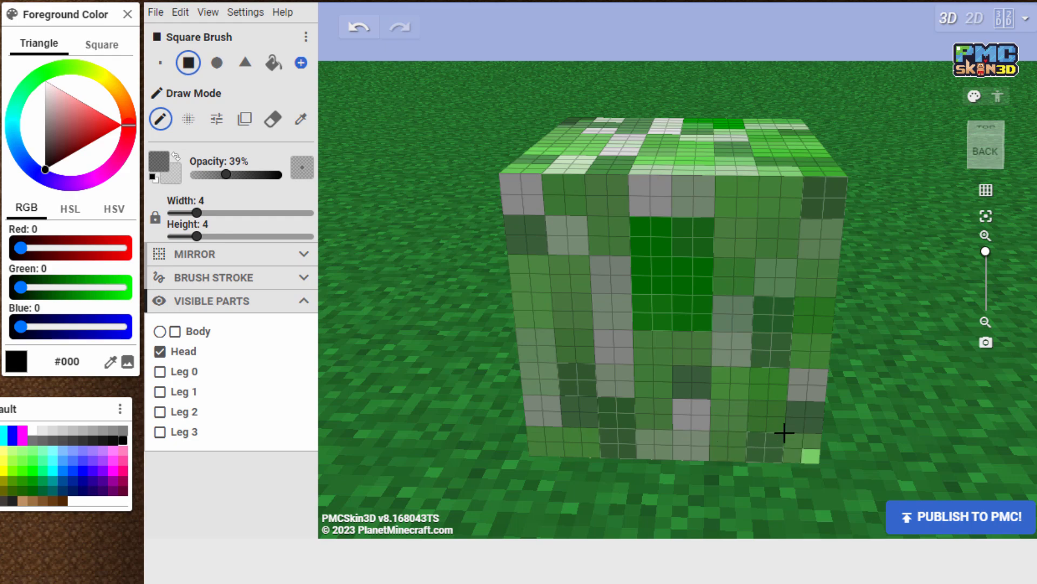
Darken the top and bottom faces of the head with the translucent black square brush.
mouse_move(424, 363)
left_mouse_down()
mouse_move(616, 338)
mouse_move(574, 224)
mouse_move(551, 202)
mouse_move(785, 197)
mouse_move(803, 258)
mouse_move(552, 271)
mouse_move(595, 320)
mouse_move(817, 306)
mouse_move(670, 350)
mouse_move(585, 396)
mouse_move(809, 413)
mouse_move(550, 427)
left_mouse_up()
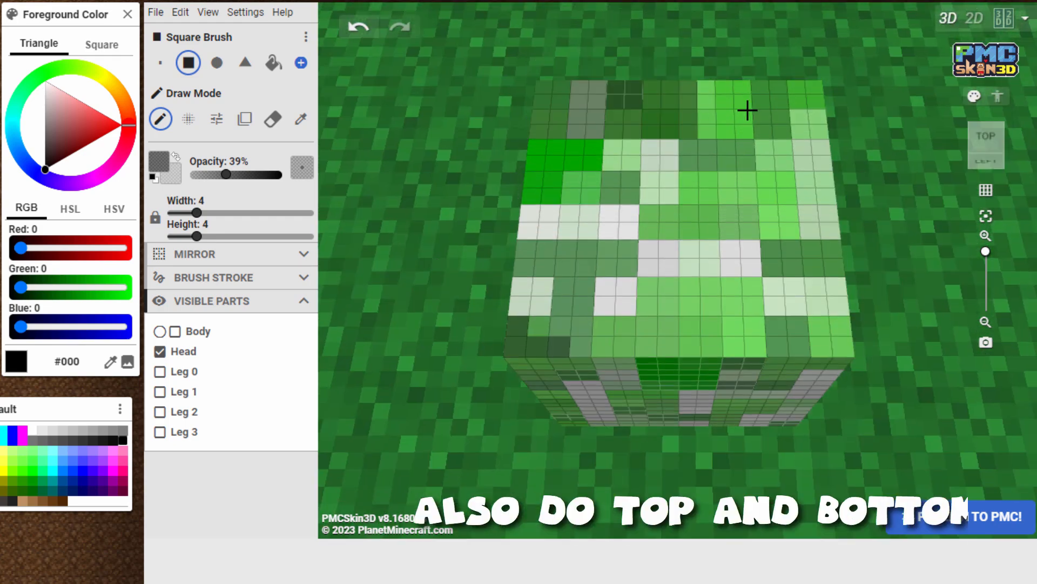
mouse_move(746, 108)
left_mouse_down()
mouse_move(799, 167)
mouse_move(567, 183)
mouse_move(646, 294)
mouse_move(762, 331)
mouse_move(810, 326)
left_mouse_up()
mouse_move(472, 415)
left_mouse_down()
mouse_move(479, 338)
mouse_move(460, 167)
left_mouse_up()
mouse_move(567, 219)
left_mouse_down()
mouse_move(525, 210)
mouse_move(773, 206)
mouse_move(799, 280)
mouse_move(586, 280)
mouse_move(540, 303)
mouse_move(803, 338)
mouse_move(633, 387)
mouse_move(633, 424)
mouse_move(776, 435)
mouse_move(540, 440)
left_mouse_up()
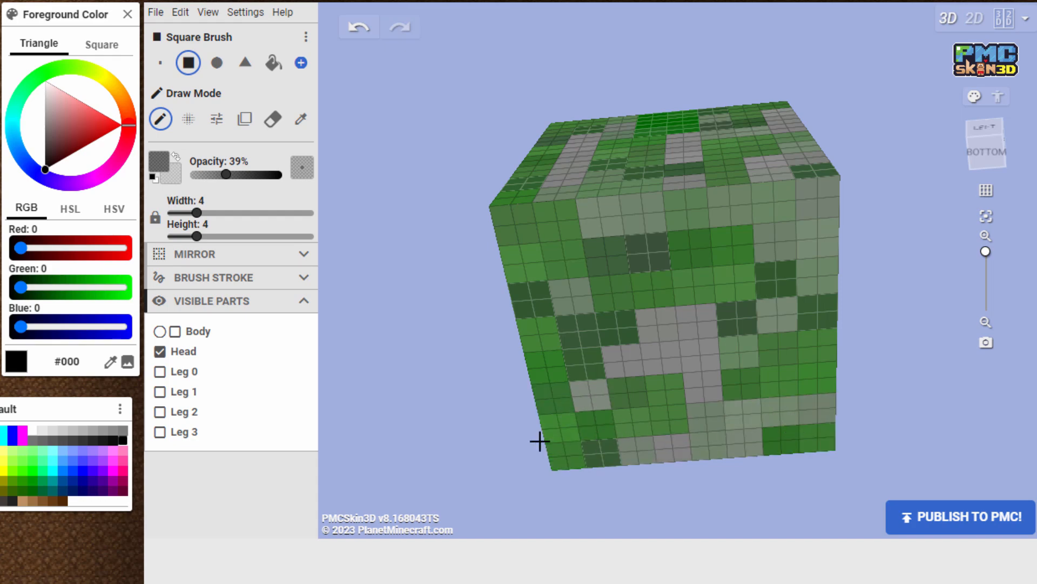
Set up a light gray (#E6E6E6) square brush in Noise mode with width and height 1 and 100% opacity.
left_click_drag(411, 172, 331, 250)
left_click_drag(875, 307, 432, 281)
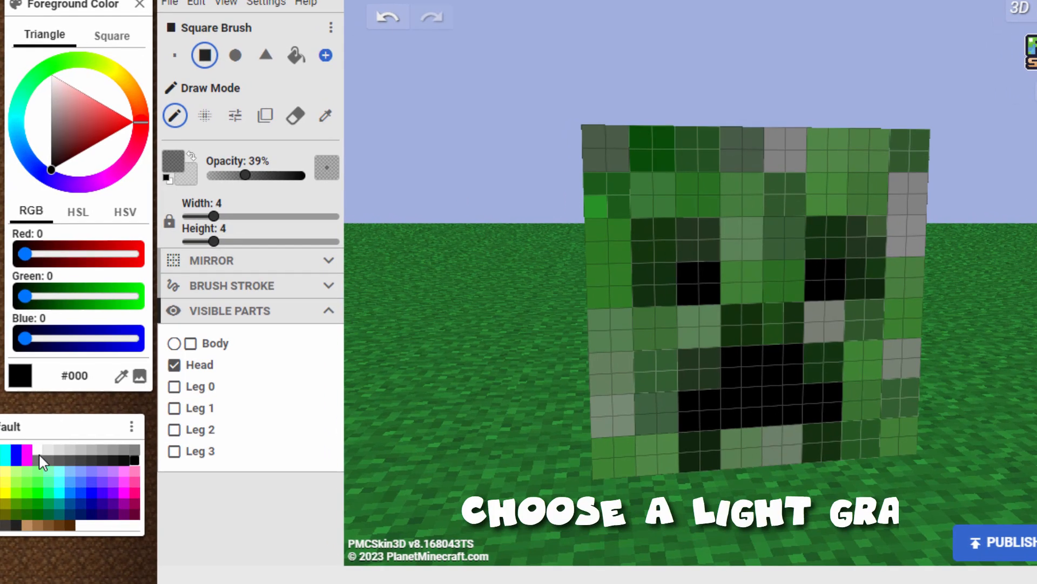
left_click(32, 430)
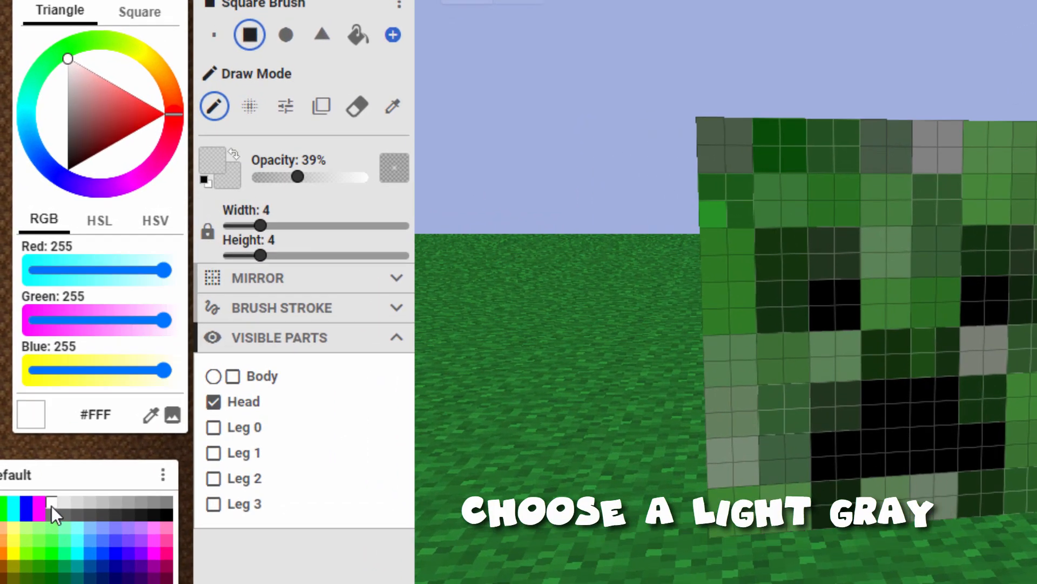
left_click(63, 504)
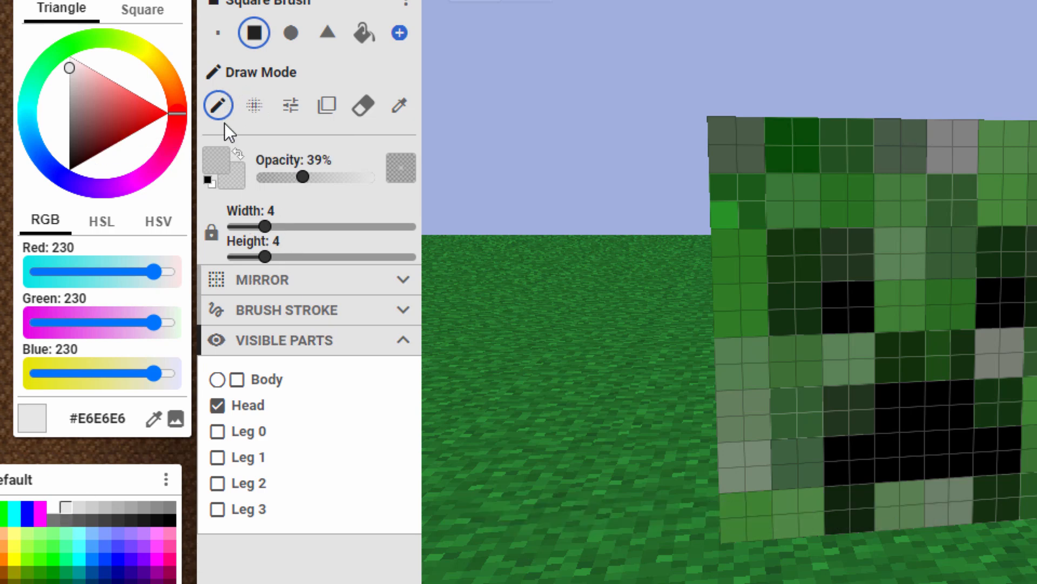
left_click_drag(252, 225, 227, 235)
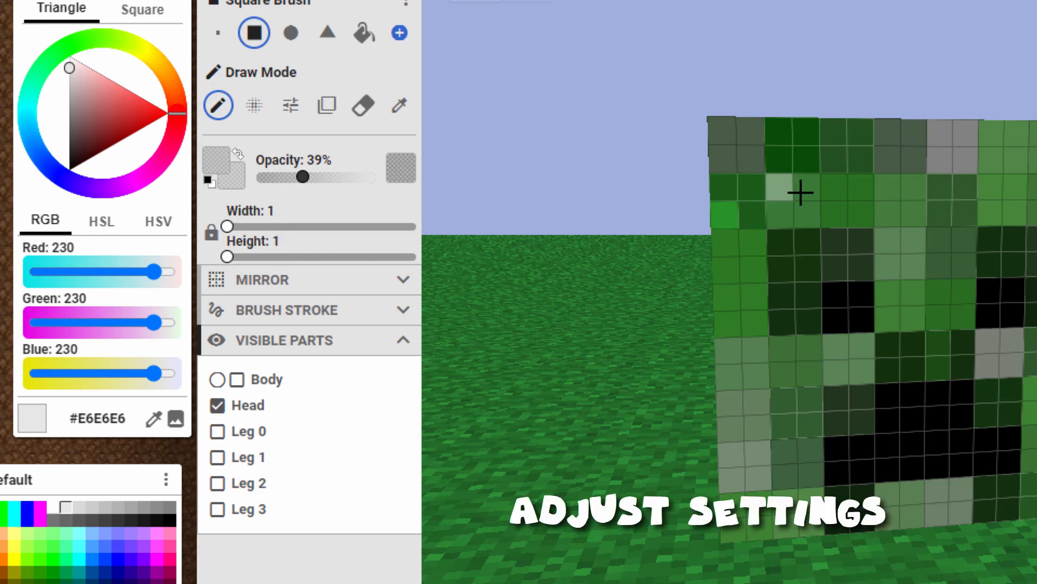
left_click_drag(303, 176, 403, 185)
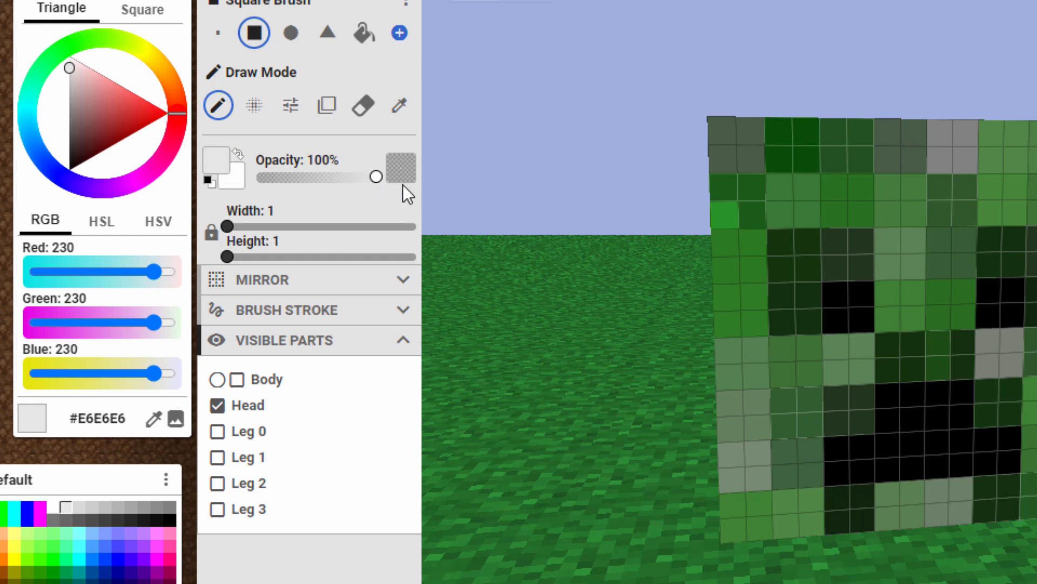
left_click(259, 109)
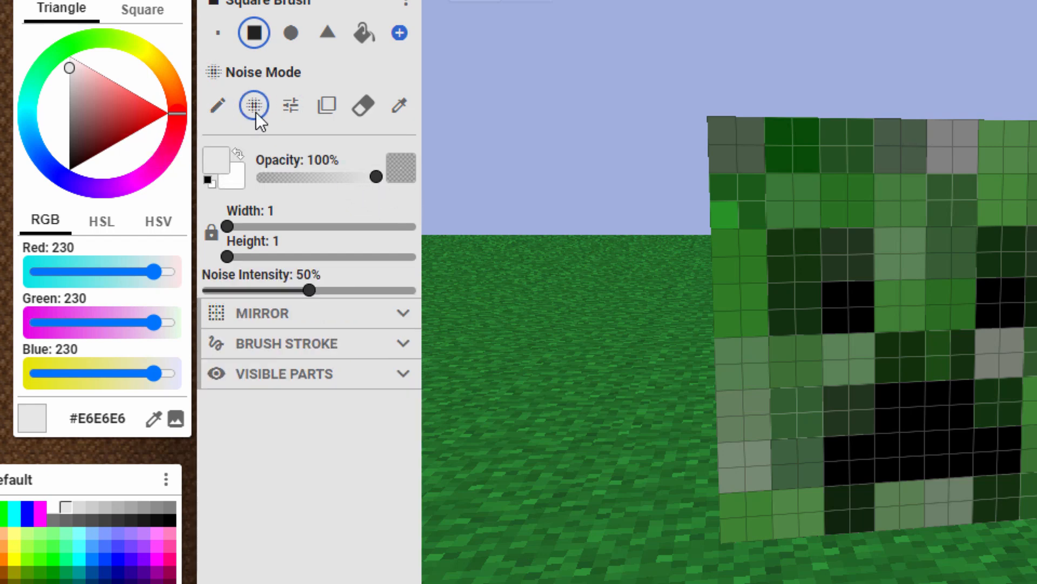
Paint a noisy light gray mask over the head's front face, leaving a one-pixel green border and black eye and mouth areas.
mouse_move(740, 139)
left_mouse_down()
mouse_move(959, 170)
mouse_move(777, 175)
left_mouse_up()
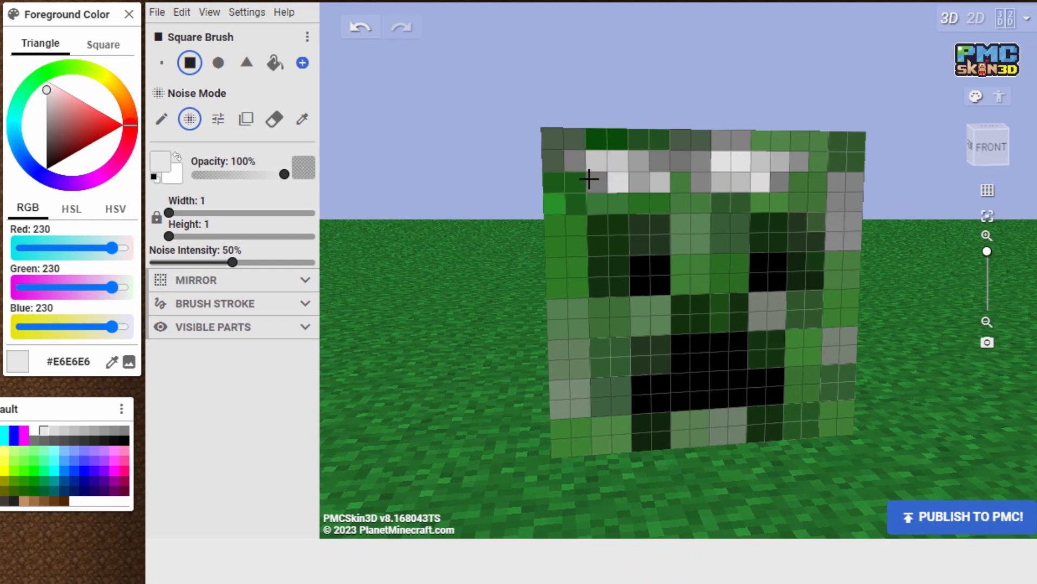
mouse_move(577, 213)
left_mouse_down()
mouse_move(572, 292)
mouse_move(593, 326)
mouse_move(597, 204)
mouse_move(757, 204)
mouse_move(630, 218)
mouse_move(770, 240)
mouse_move(798, 284)
mouse_move(832, 169)
mouse_move(816, 181)
left_mouse_up()
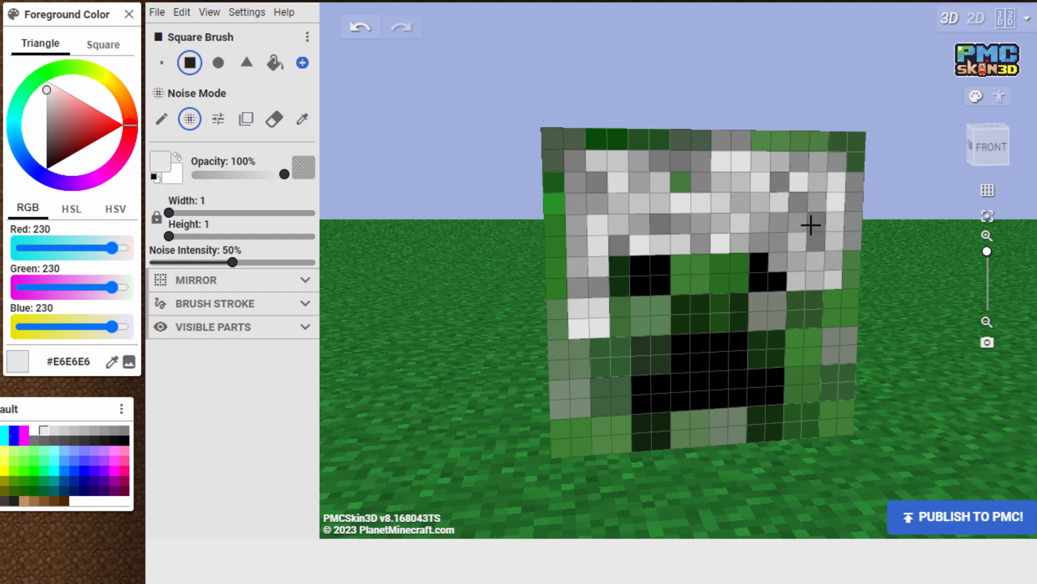
mouse_move(679, 271)
left_mouse_down()
mouse_move(732, 284)
mouse_move(701, 266)
left_mouse_up()
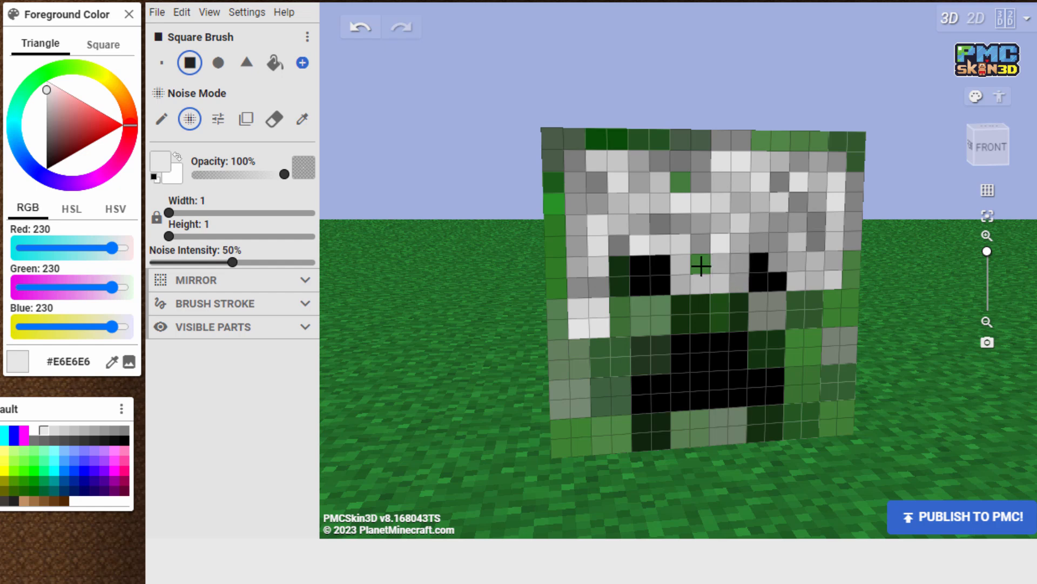
mouse_move(647, 308)
left_mouse_down()
mouse_move(617, 278)
mouse_move(614, 317)
mouse_move(751, 302)
mouse_move(822, 324)
mouse_move(827, 366)
mouse_move(607, 381)
mouse_move(583, 348)
mouse_move(815, 317)
mouse_move(768, 341)
mouse_move(630, 358)
mouse_move(727, 362)
mouse_move(590, 400)
mouse_move(669, 419)
mouse_move(806, 417)
mouse_move(655, 420)
mouse_move(594, 406)
left_mouse_up()
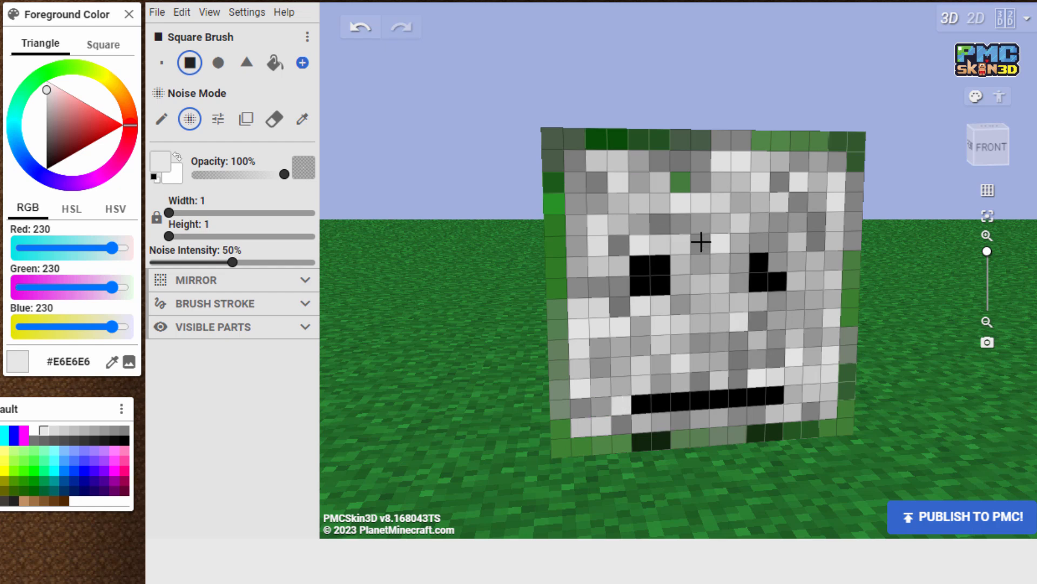
Switch to black (#000) in Draw mode and paint two larger, angled eyes on the gray mask.
left_click(125, 439)
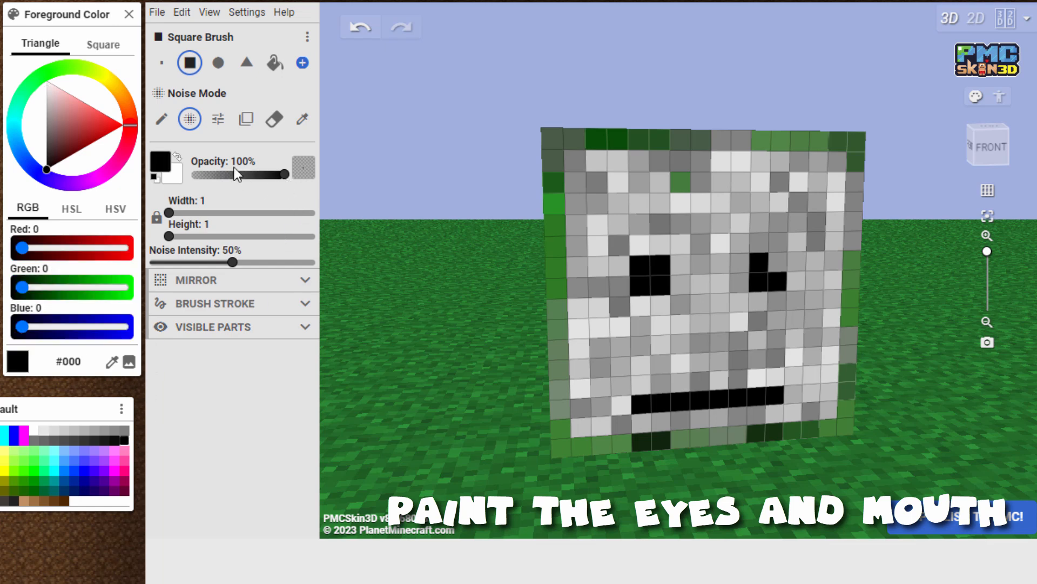
left_click(161, 118)
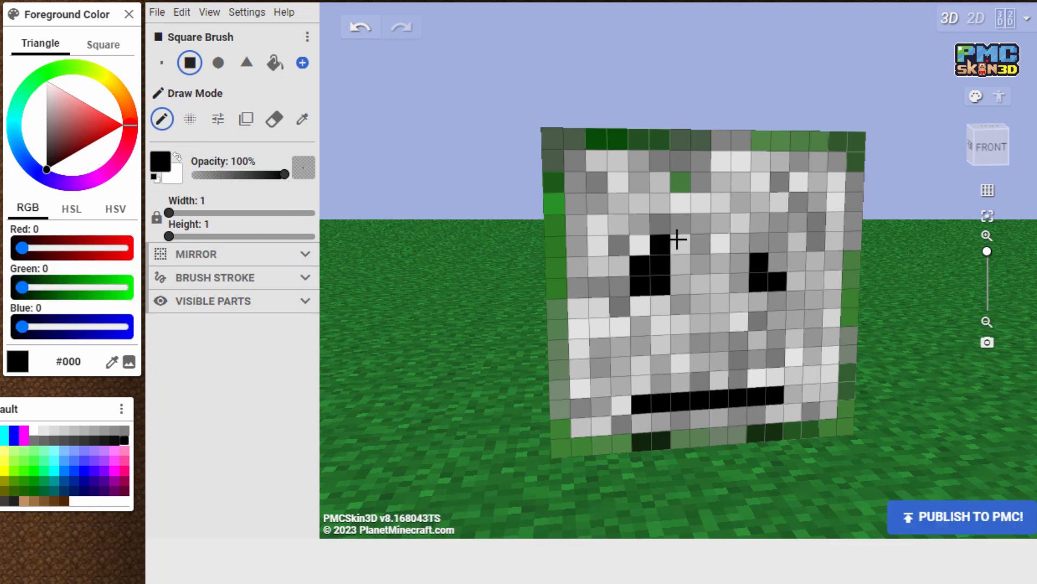
left_click(601, 241)
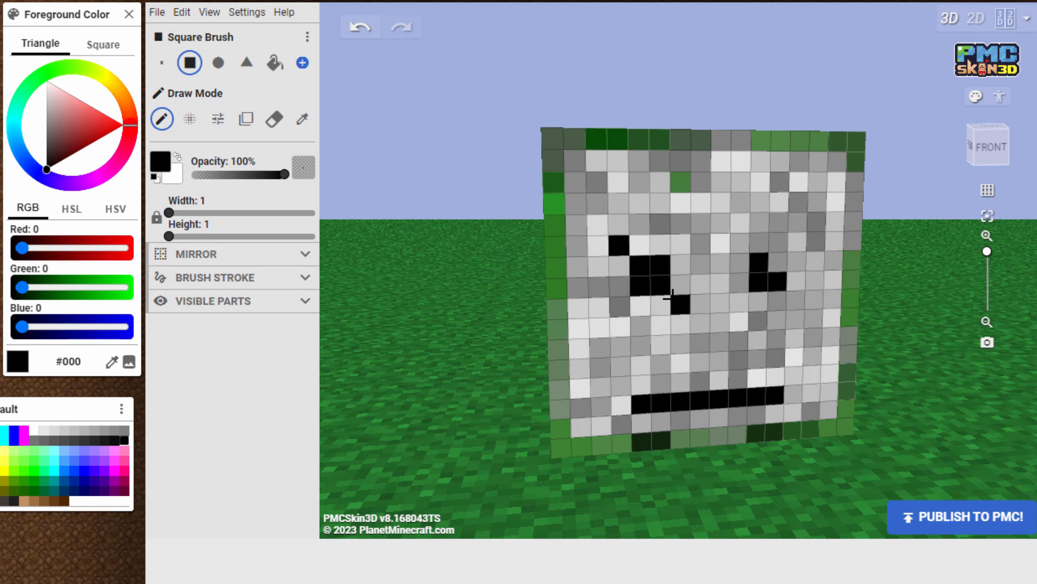
left_click_drag(643, 305, 669, 316)
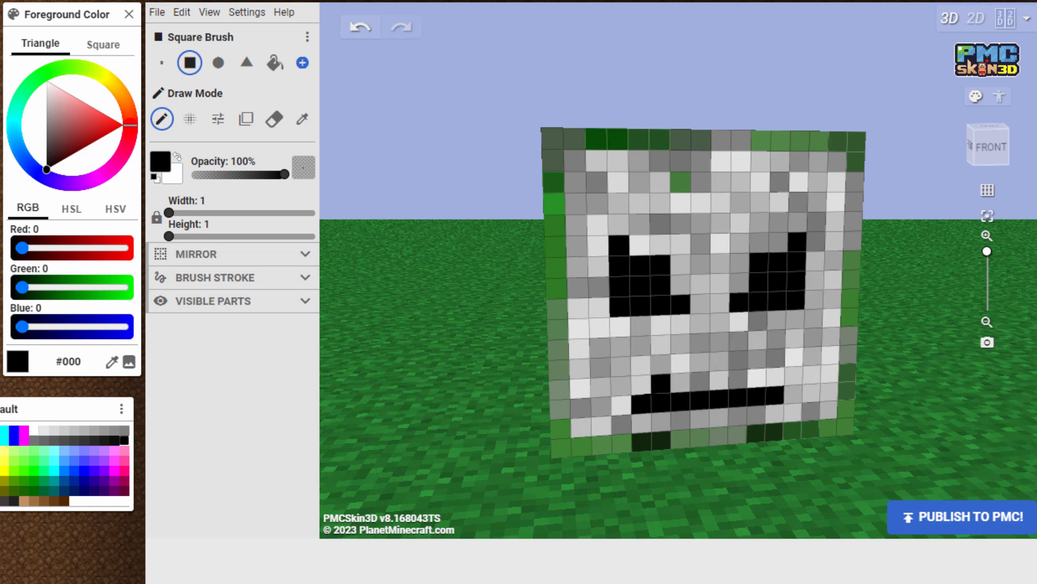
Add a second black row above the mouth and one black pixel diagonally below each mouth corner.
left_click_drag(728, 381, 756, 380)
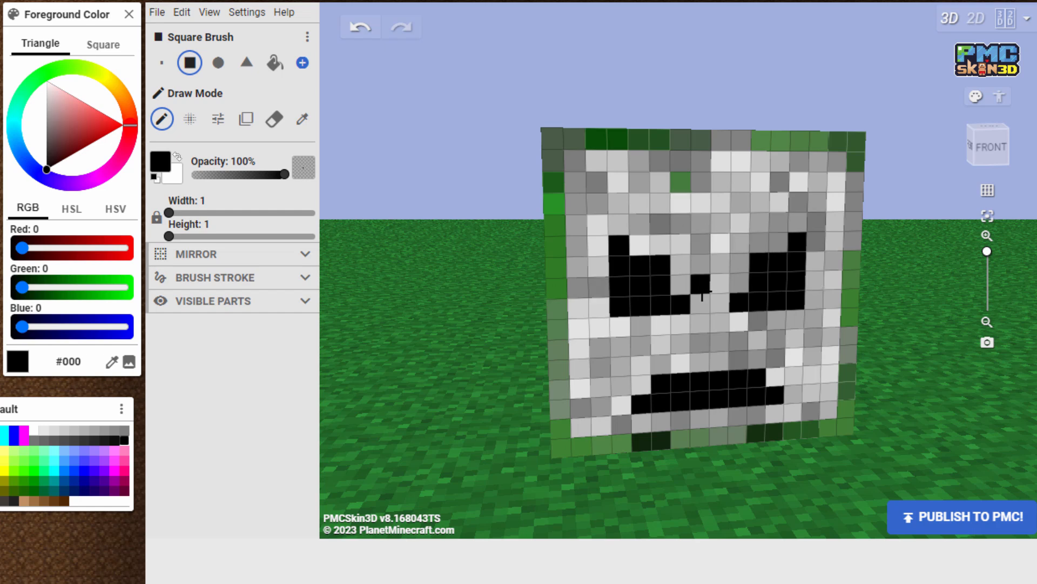
left_click(622, 423)
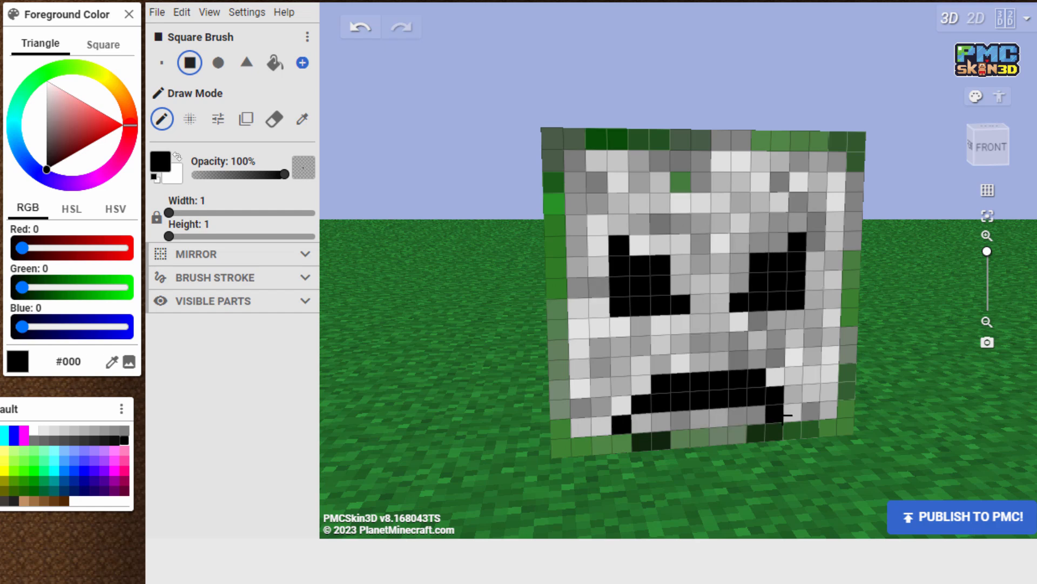
left_click(791, 413)
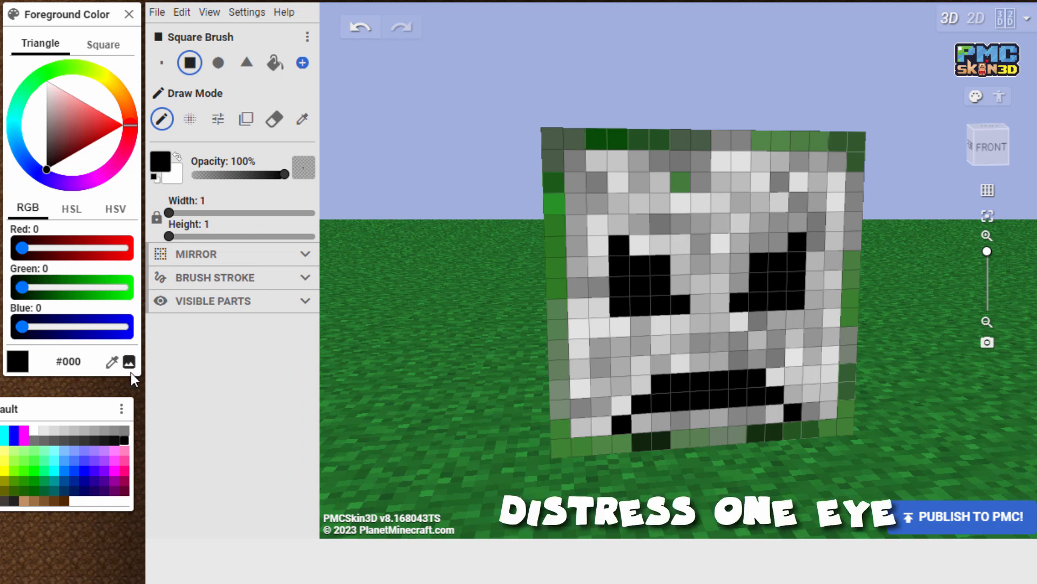
Distress the right-hand eye of the mask with two light gray (#E6E6E6) pixels.
left_click(45, 431)
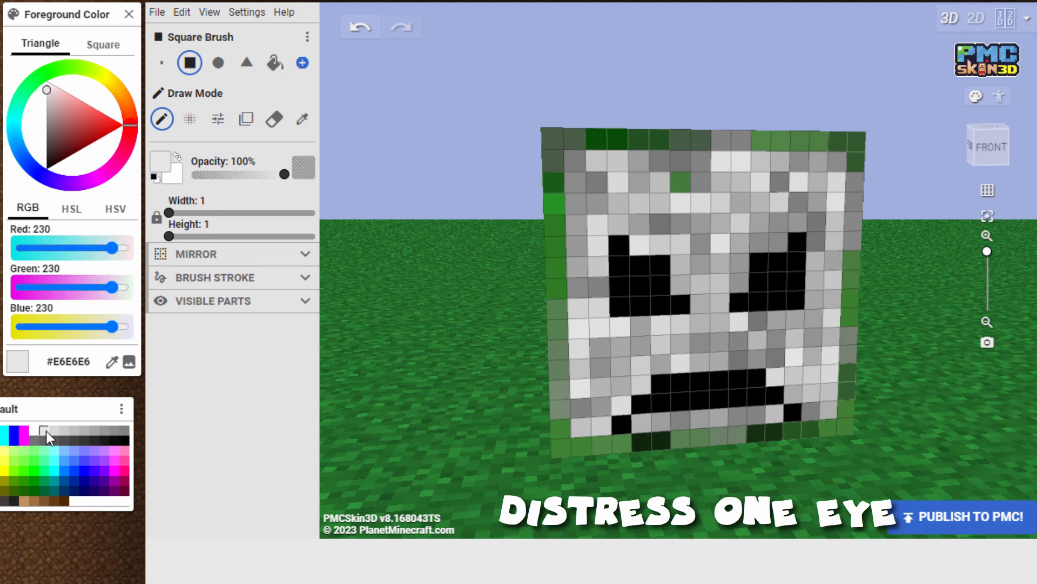
left_click(758, 264)
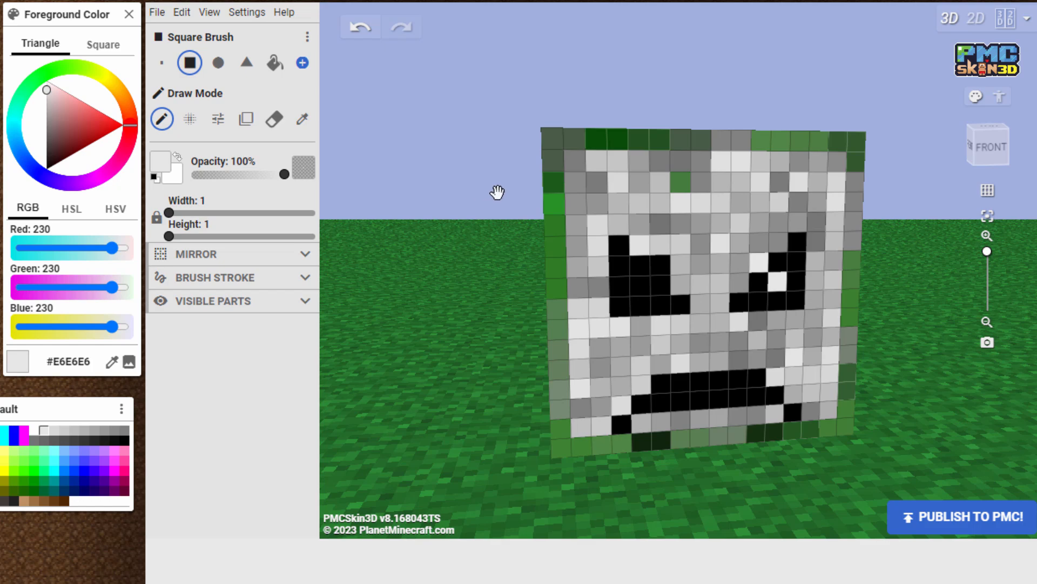
left_click_drag(424, 334, 364, 319)
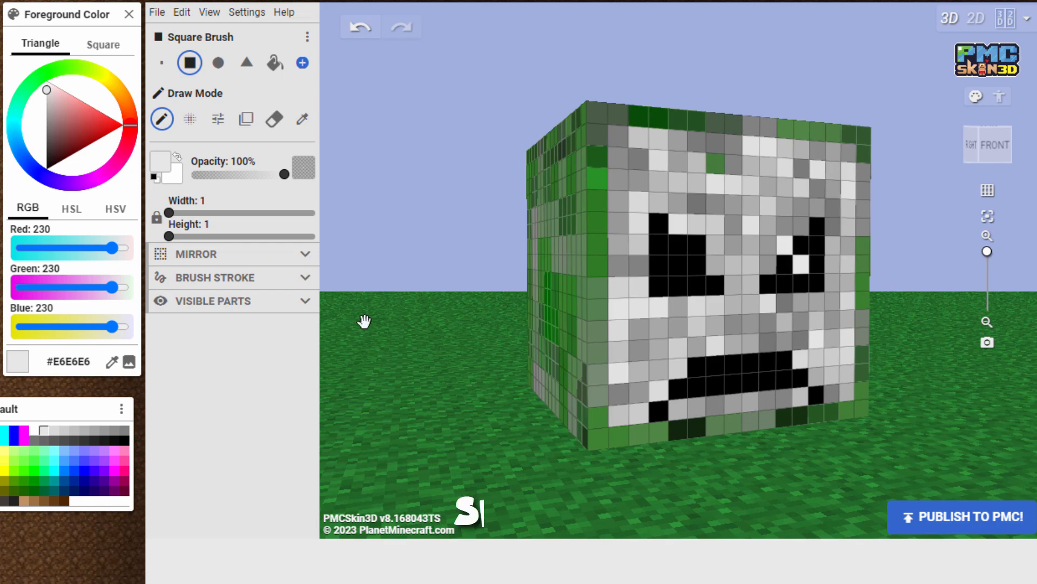
Show the body and hide the head.
left_click(309, 304)
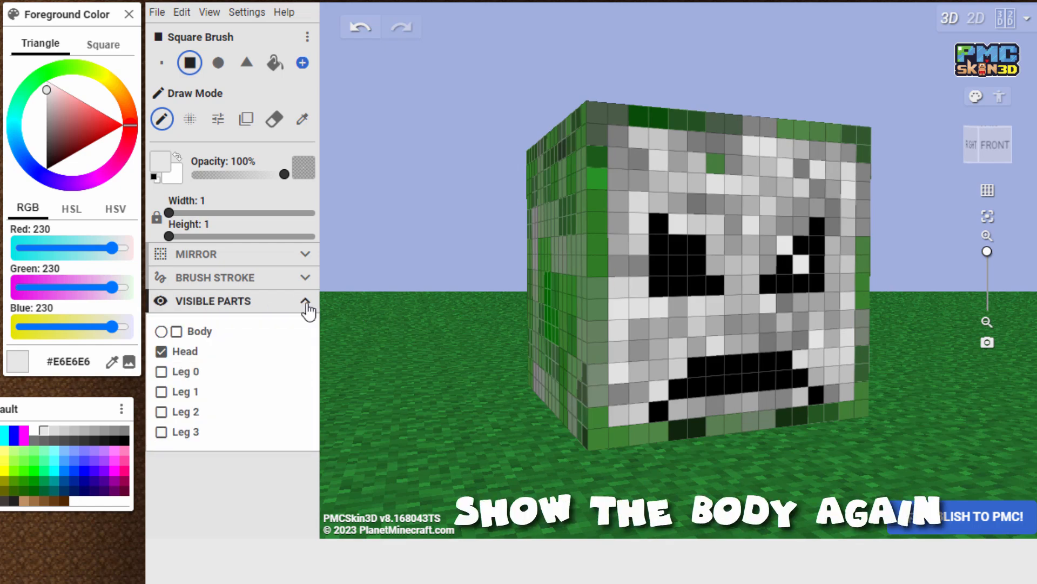
left_click(177, 331)
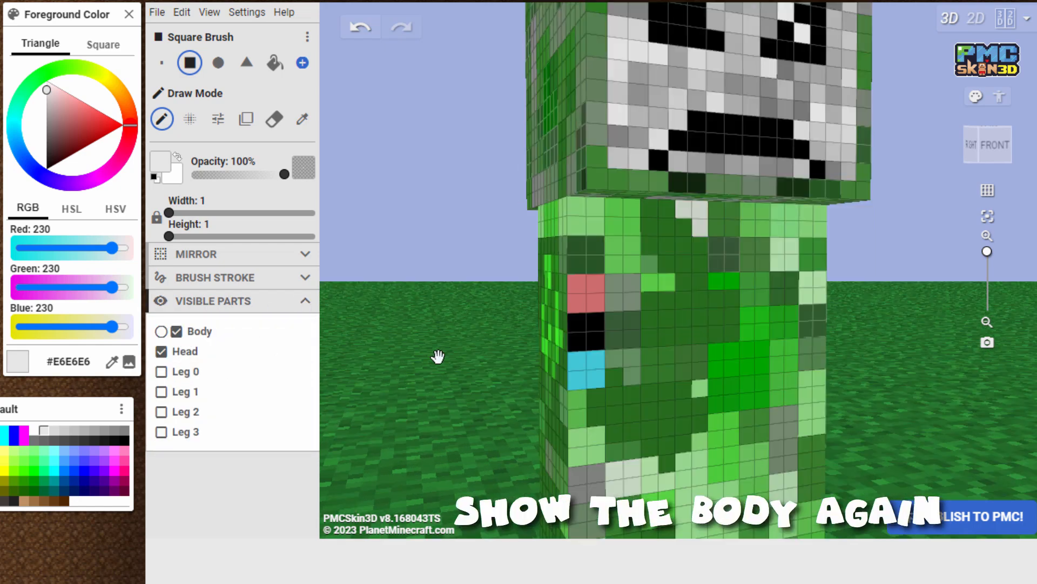
left_click(162, 352)
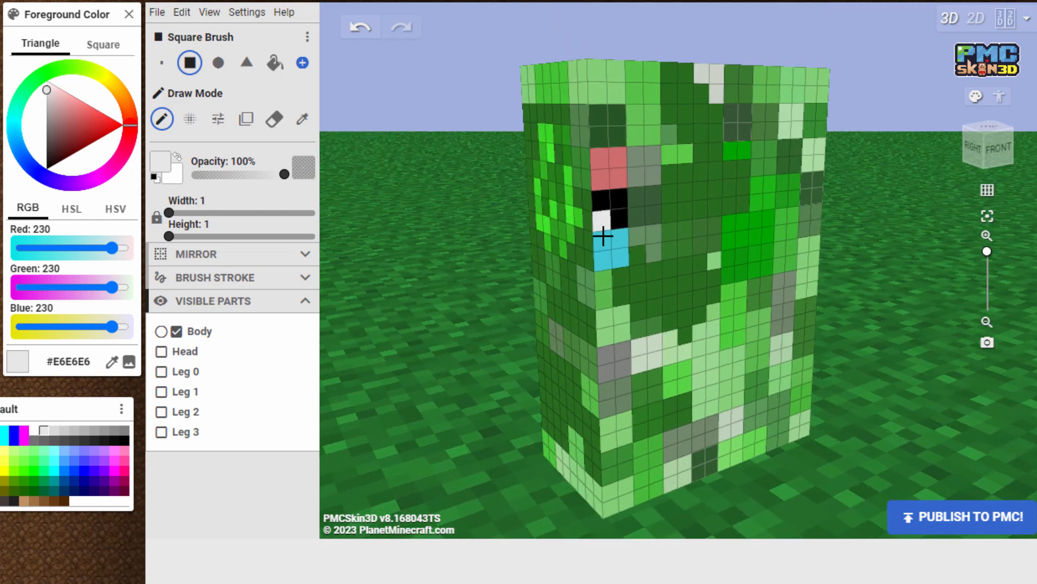
Sample the body's dark green (#099409) and repaint the pink, black, cyan, bright green and gray patches on its front and right side in Noise mode.
left_click(302, 120)
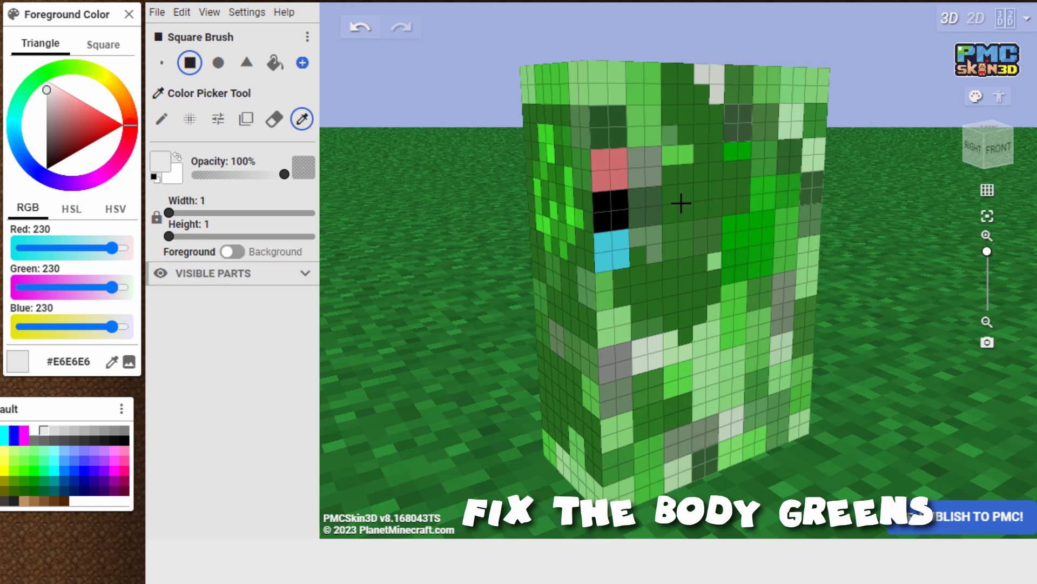
left_click(739, 254)
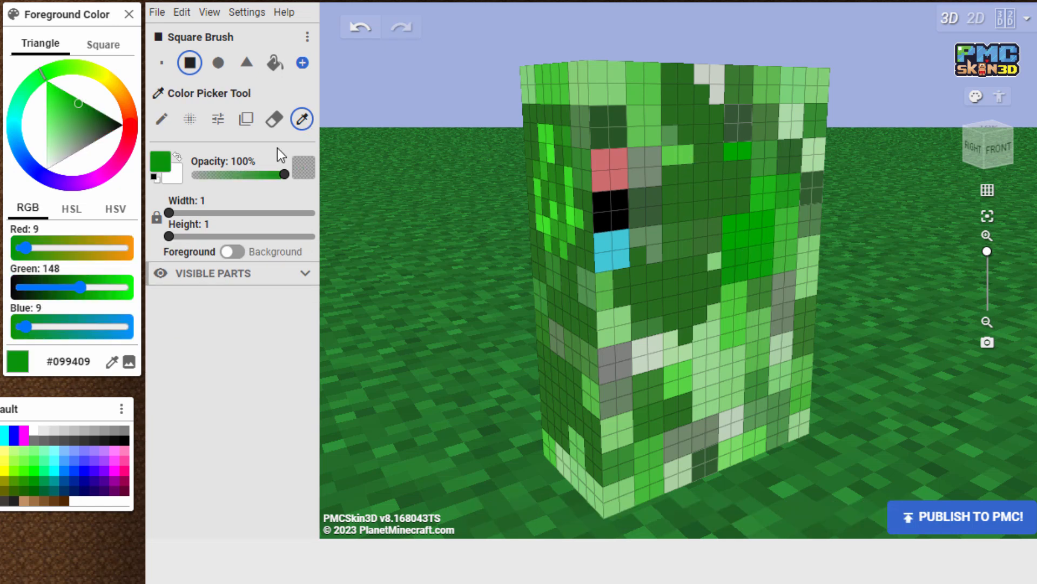
left_click(191, 117)
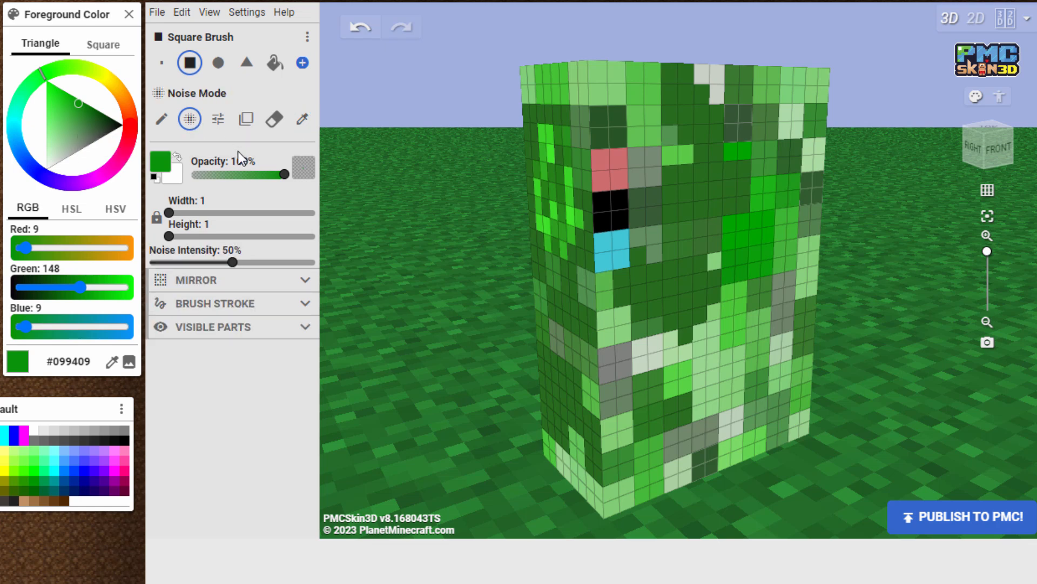
mouse_move(627, 257)
left_mouse_down()
mouse_move(605, 253)
mouse_move(621, 265)
mouse_move(598, 174)
left_mouse_up()
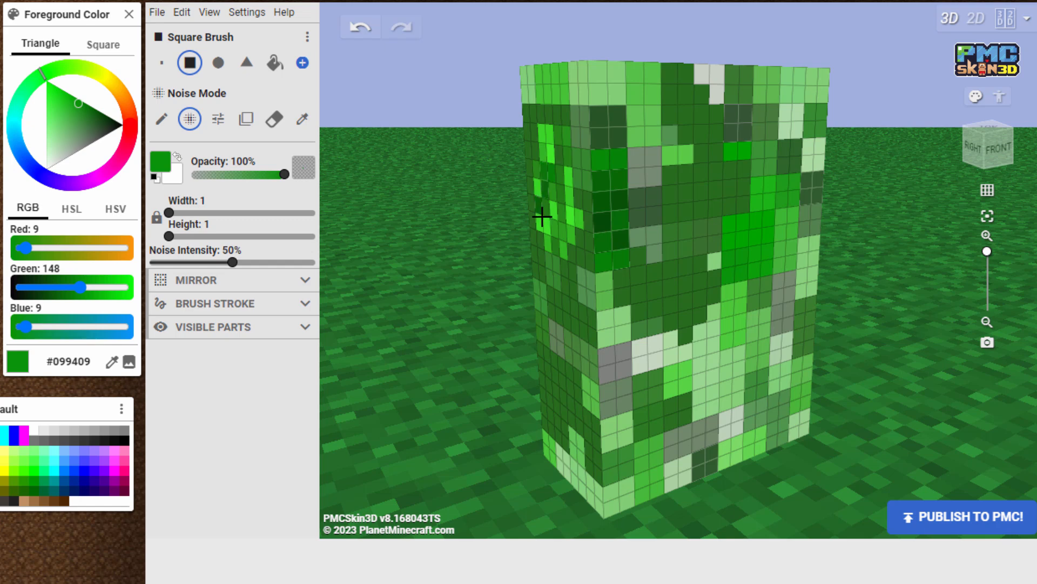
left_click_drag(572, 202, 580, 218)
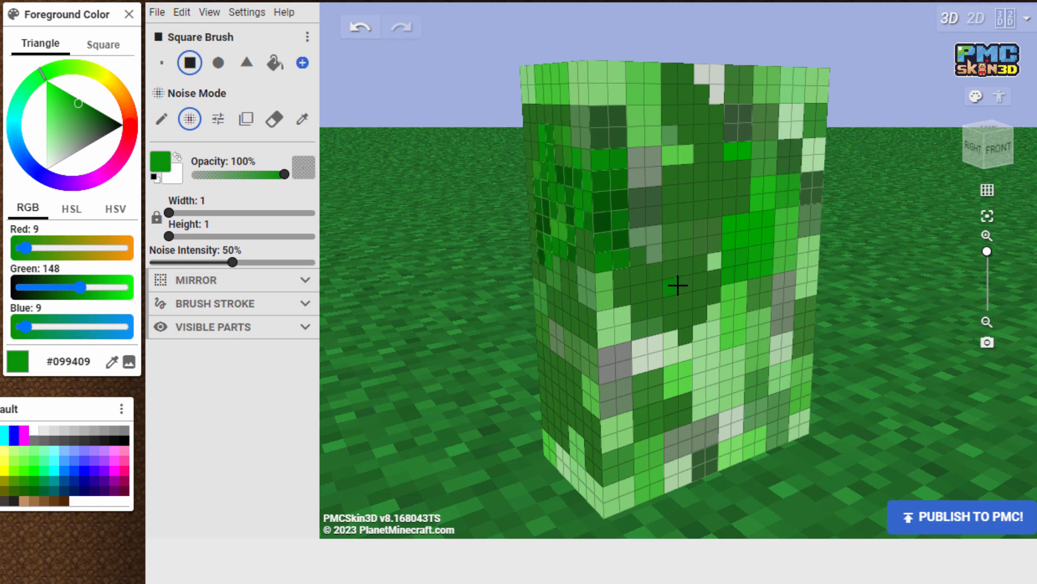
mouse_move(660, 251)
left_mouse_down()
mouse_move(637, 238)
mouse_move(650, 167)
mouse_move(637, 244)
mouse_move(674, 435)
mouse_move(696, 448)
left_mouse_up()
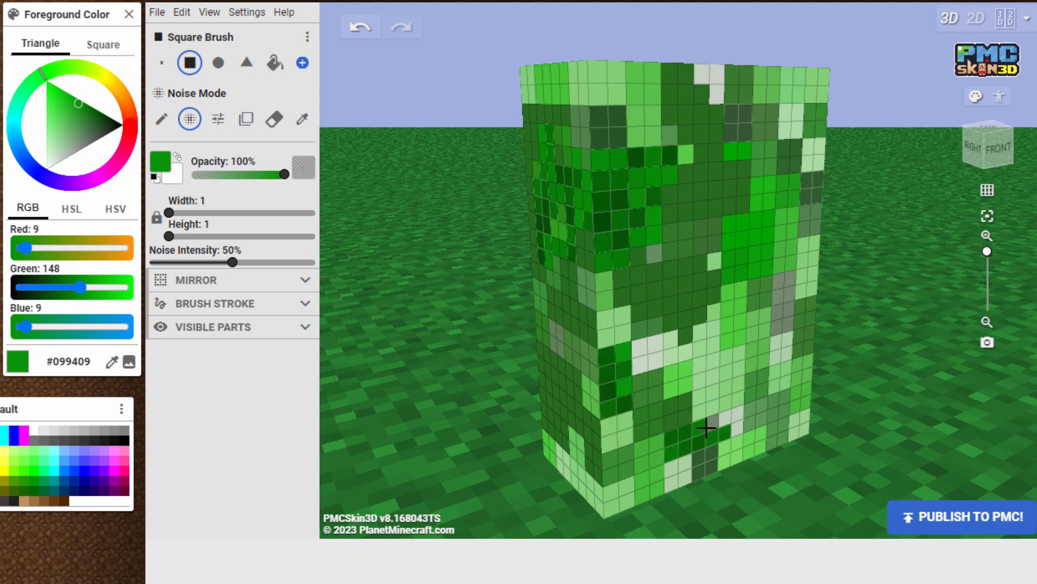
mouse_move(779, 344)
left_mouse_down()
mouse_move(783, 278)
mouse_move(694, 181)
mouse_move(713, 344)
left_mouse_up()
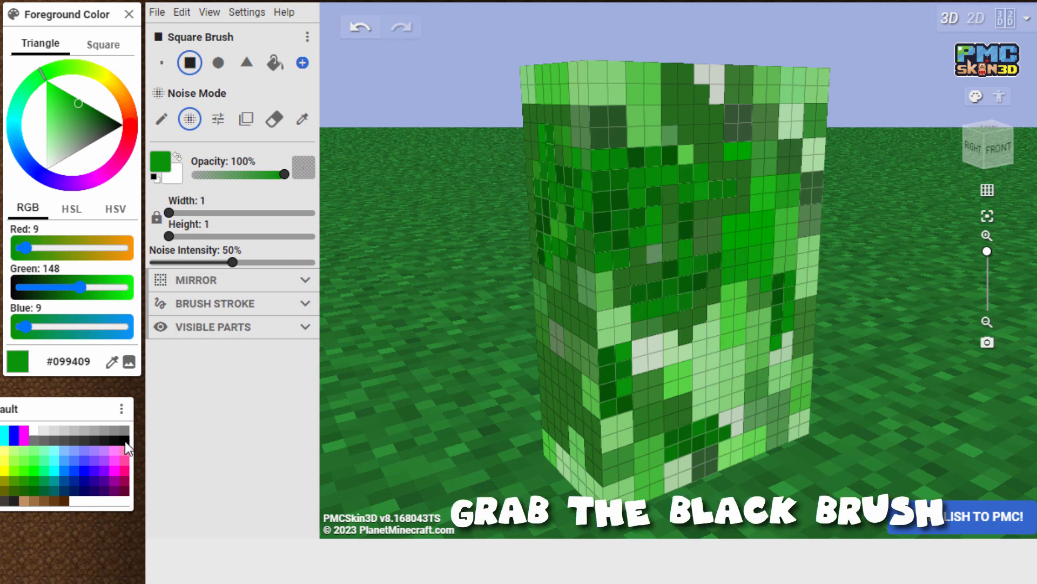
Darken all sides and the top of the body in Draw mode with black (#000) at 40% opacity and a 4×4 brush.
left_click(124, 440)
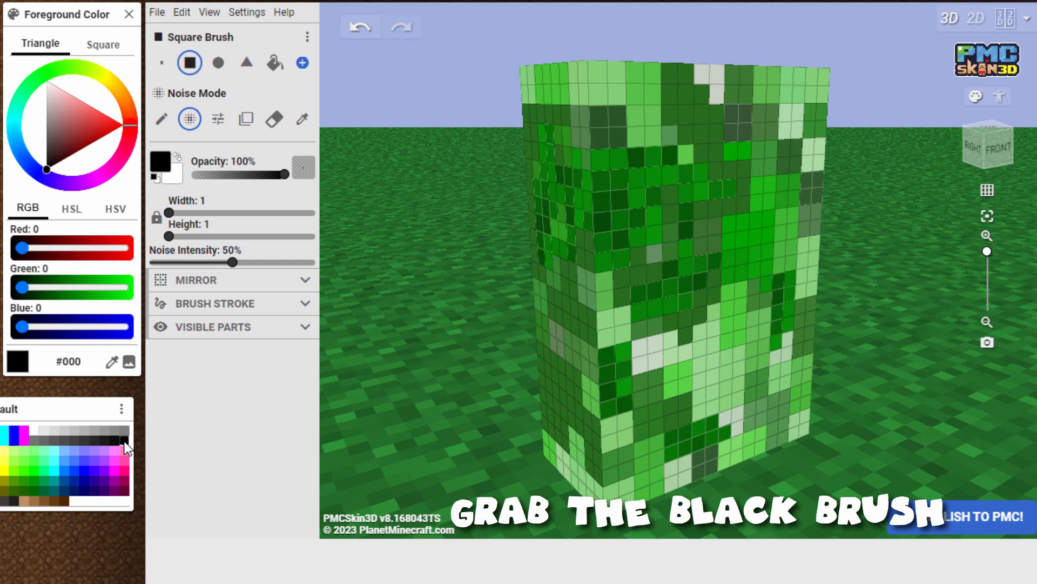
left_click(161, 120)
left_click_drag(285, 175, 229, 177)
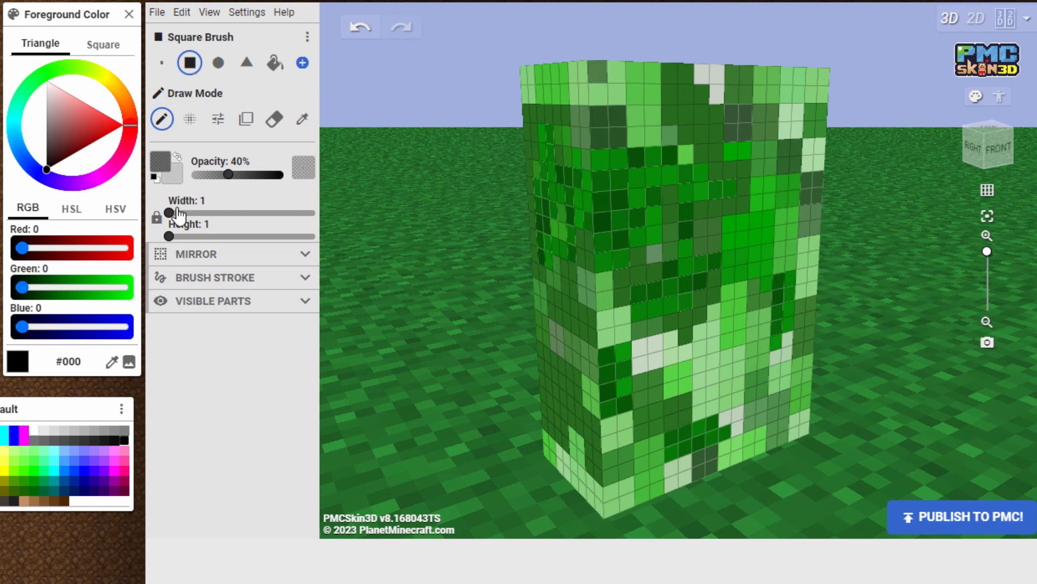
left_click_drag(172, 217, 200, 219)
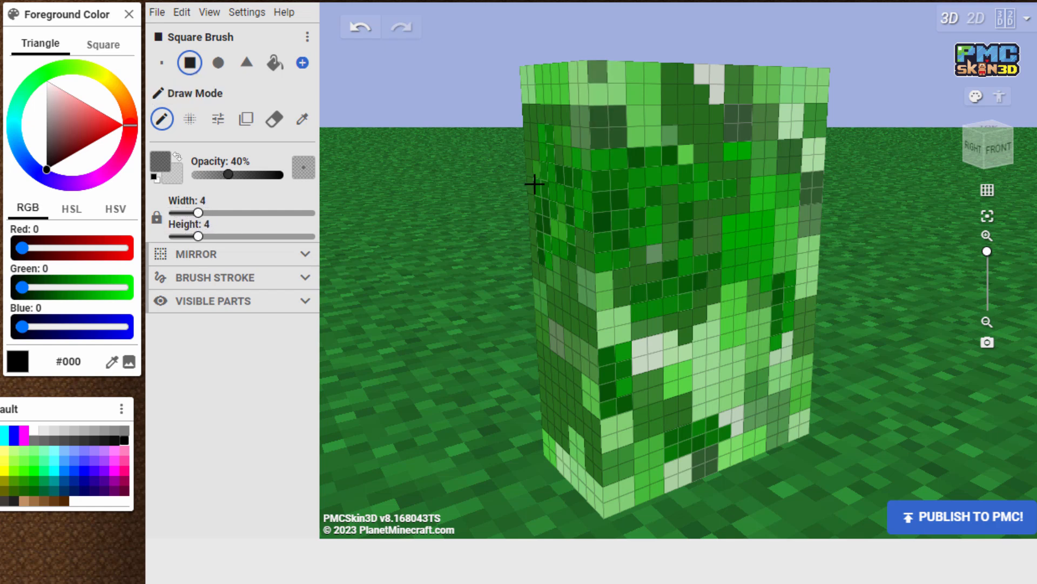
mouse_move(535, 184)
left_mouse_down()
mouse_move(630, 105)
mouse_move(810, 103)
mouse_move(749, 160)
mouse_move(630, 177)
mouse_move(675, 238)
mouse_move(802, 202)
mouse_move(757, 272)
mouse_move(621, 308)
mouse_move(610, 373)
mouse_move(797, 346)
mouse_move(654, 413)
mouse_move(626, 440)
mouse_move(683, 461)
mouse_move(789, 433)
mouse_move(618, 301)
mouse_move(579, 97)
mouse_move(533, 97)
mouse_move(546, 180)
mouse_move(592, 234)
mouse_move(543, 292)
mouse_move(605, 352)
mouse_move(551, 357)
mouse_move(590, 400)
mouse_move(550, 399)
mouse_move(563, 447)
mouse_move(597, 502)
left_mouse_up()
left_click_drag(442, 355, 886, 323)
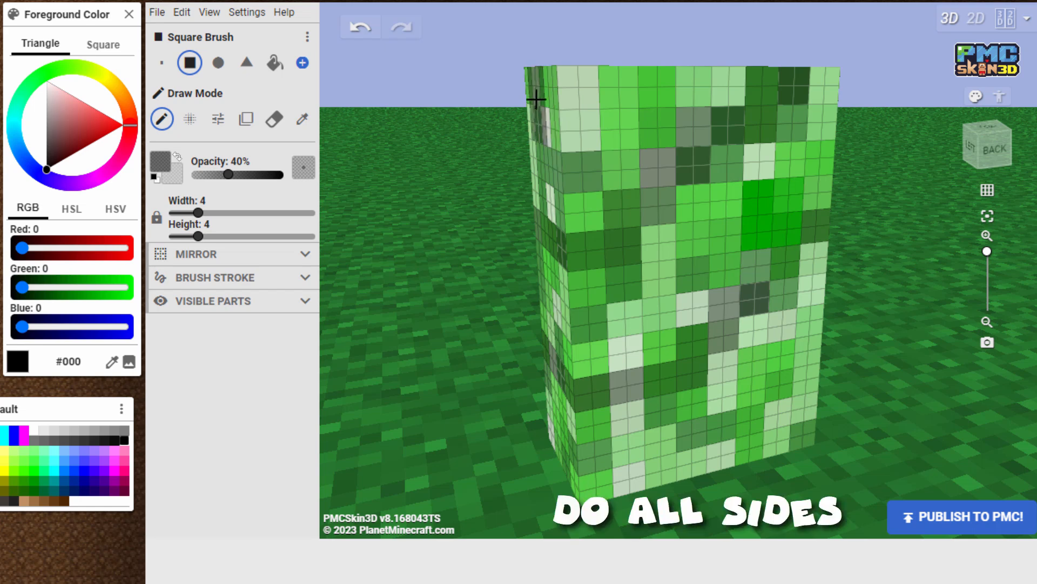
mouse_move(537, 99)
left_mouse_down()
mouse_move(831, 90)
mouse_move(656, 150)
mouse_move(530, 153)
mouse_move(722, 204)
mouse_move(653, 250)
mouse_move(544, 266)
mouse_move(690, 313)
mouse_move(778, 308)
mouse_move(674, 371)
mouse_move(549, 358)
mouse_move(609, 412)
mouse_move(766, 394)
mouse_move(785, 433)
mouse_move(624, 451)
mouse_move(553, 424)
mouse_move(662, 458)
left_mouse_up()
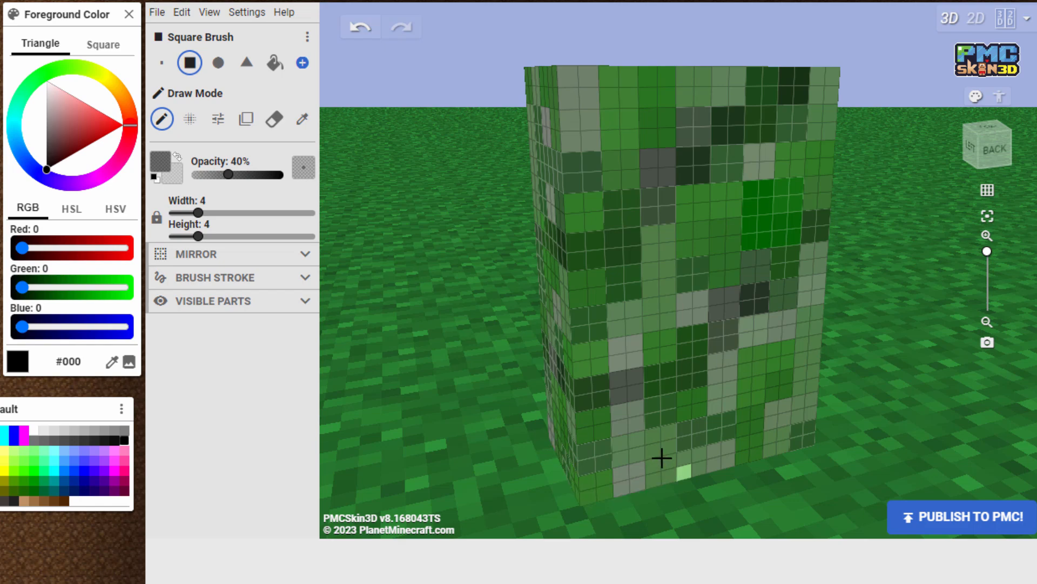
left_click_drag(436, 132, 439, 256)
mouse_move(527, 211)
left_mouse_down()
mouse_move(514, 301)
mouse_move(755, 255)
mouse_move(817, 229)
mouse_move(787, 127)
mouse_move(634, 201)
mouse_move(828, 209)
left_mouse_up()
mouse_move(700, 371)
left_mouse_down()
mouse_move(553, 386)
mouse_move(618, 183)
mouse_move(640, 315)
mouse_move(576, 248)
mouse_move(801, 329)
mouse_move(792, 444)
mouse_move(551, 382)
mouse_move(597, 340)
mouse_move(481, 229)
mouse_move(438, 229)
mouse_move(458, 400)
left_mouse_up()
left_click_drag(445, 316, 424, 322)
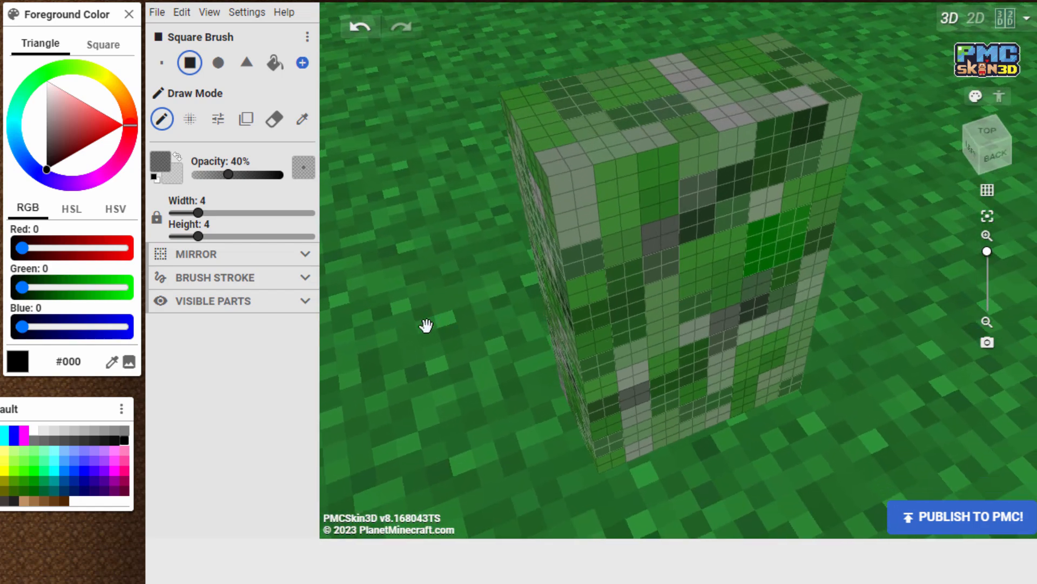
Hide the body and show Leg 0, Leg 1, Leg 2 and Leg 3.
left_click(304, 304)
left_click(247, 332)
left_click(161, 371)
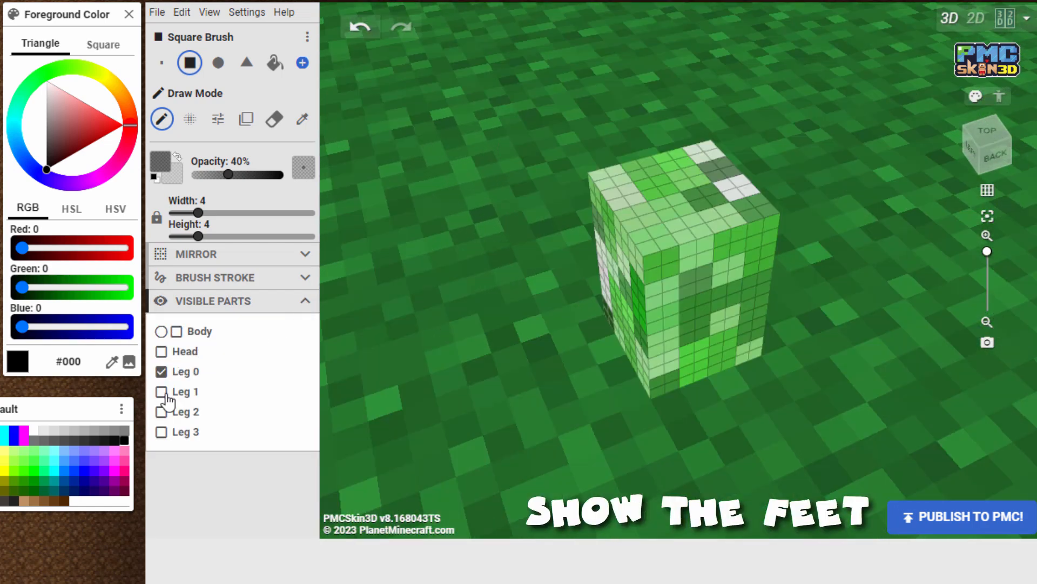
left_click(161, 392)
left_click(161, 411)
left_click(161, 431)
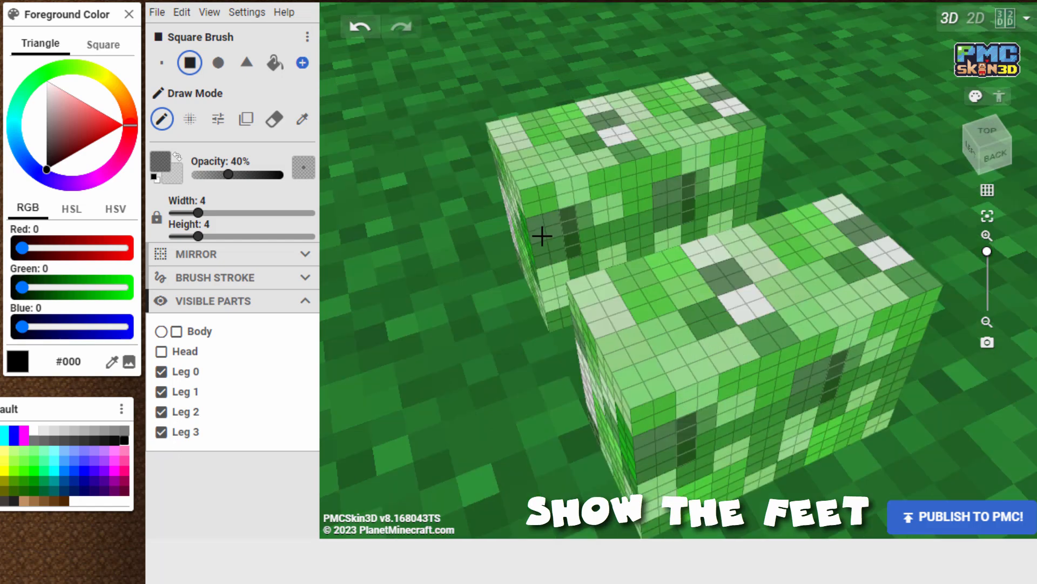
Darken the tops and sides of all four legs with the 40% black brush.
mouse_move(656, 246)
left_mouse_down()
mouse_move(646, 439)
mouse_move(871, 315)
mouse_move(646, 251)
mouse_move(588, 280)
left_mouse_up()
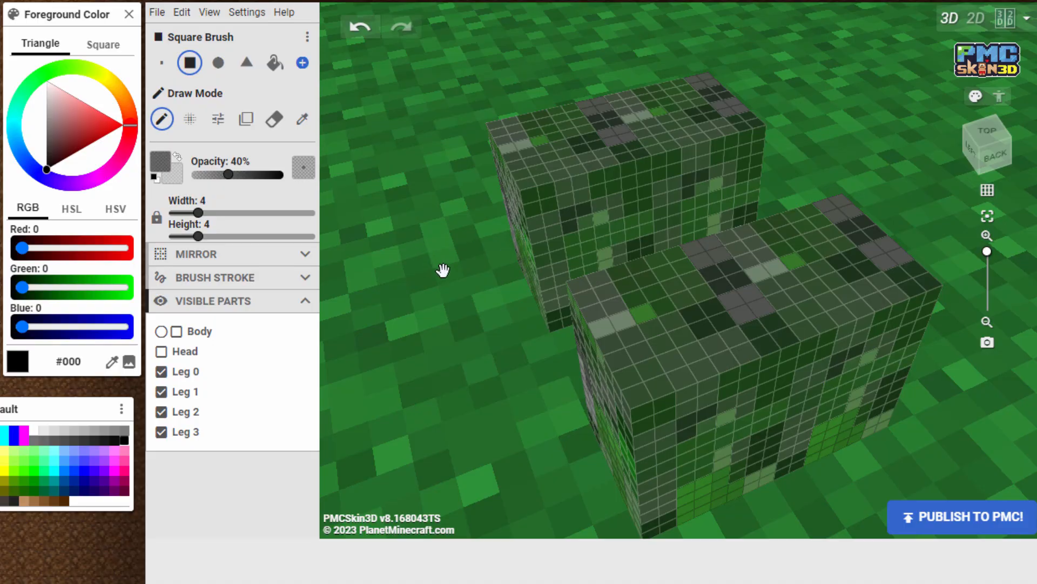
scroll(442, 271, "down", 2)
scroll(427, 255, "up", 3)
left_click_drag(427, 255, 362, 205)
mouse_move(876, 362)
left_mouse_down()
mouse_move(827, 426)
mouse_move(660, 394)
mouse_move(651, 356)
left_mouse_up()
mouse_move(535, 246)
left_mouse_down()
mouse_move(540, 254)
mouse_move(463, 301)
mouse_move(827, 401)
mouse_move(775, 257)
mouse_move(869, 275)
left_mouse_up()
left_click_drag(703, 449, 512, 431)
mouse_move(678, 372)
left_mouse_down()
mouse_move(637, 285)
mouse_move(676, 264)
mouse_move(892, 309)
mouse_move(871, 422)
mouse_move(627, 469)
left_mouse_up()
mouse_move(432, 316)
left_mouse_down()
mouse_move(412, 336)
mouse_move(470, 375)
left_mouse_up()
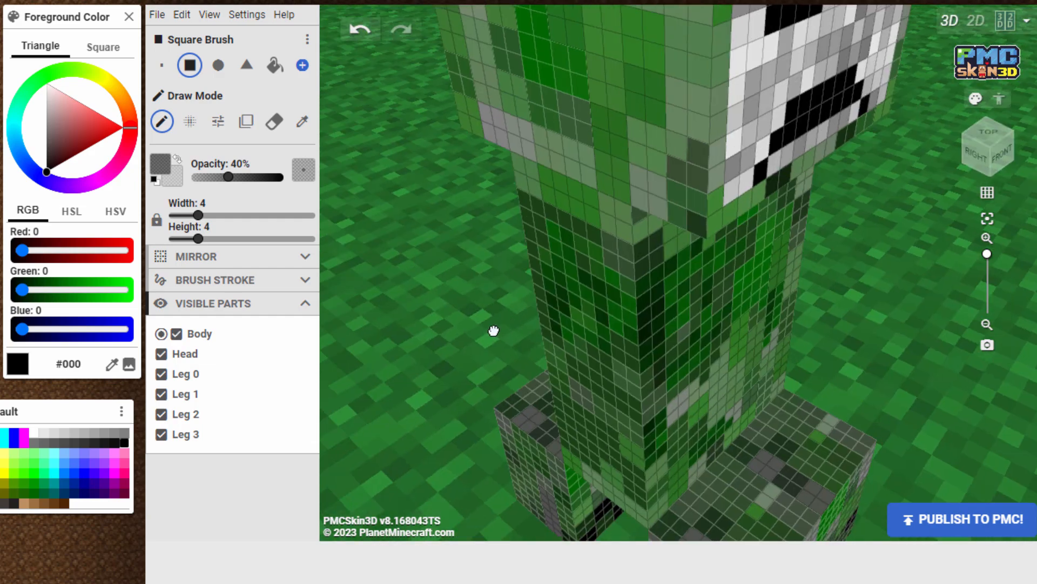
Hide the head and all four legs, leaving only the body shown.
left_click_drag(493, 329, 415, 279)
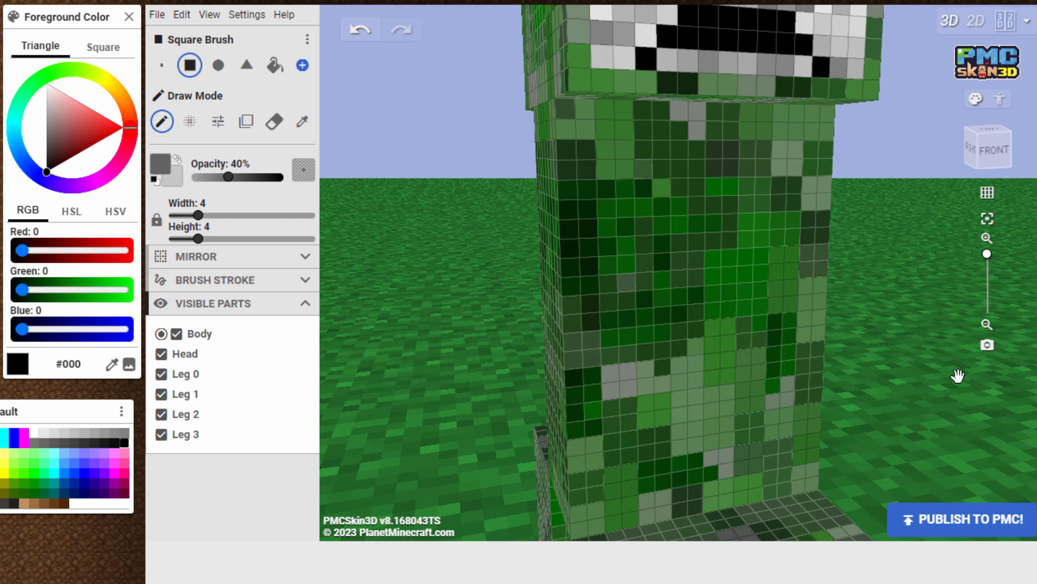
left_click(987, 324)
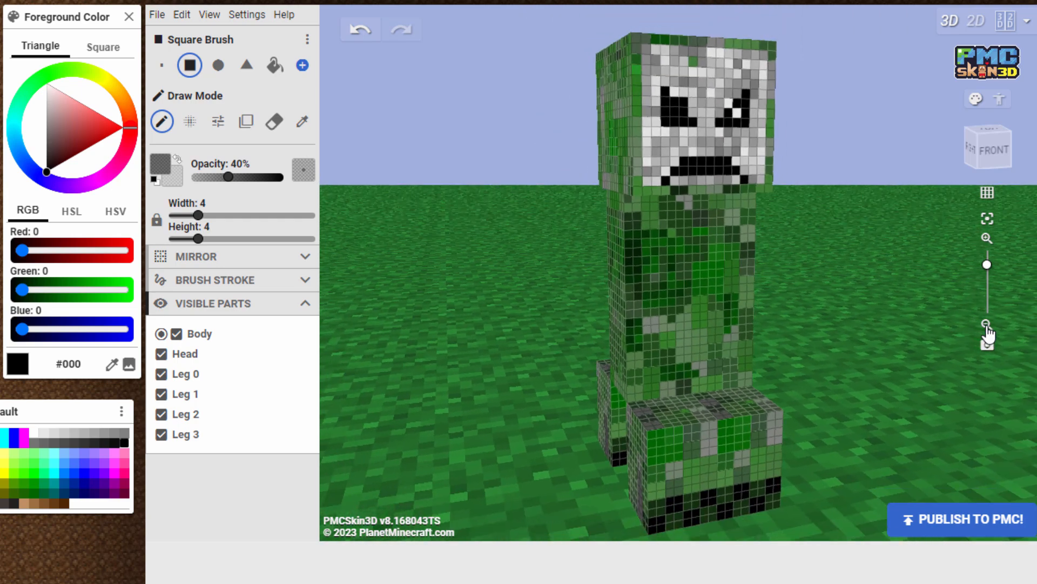
mouse_move(863, 380)
left_mouse_down()
mouse_move(814, 370)
mouse_move(866, 368)
left_mouse_up()
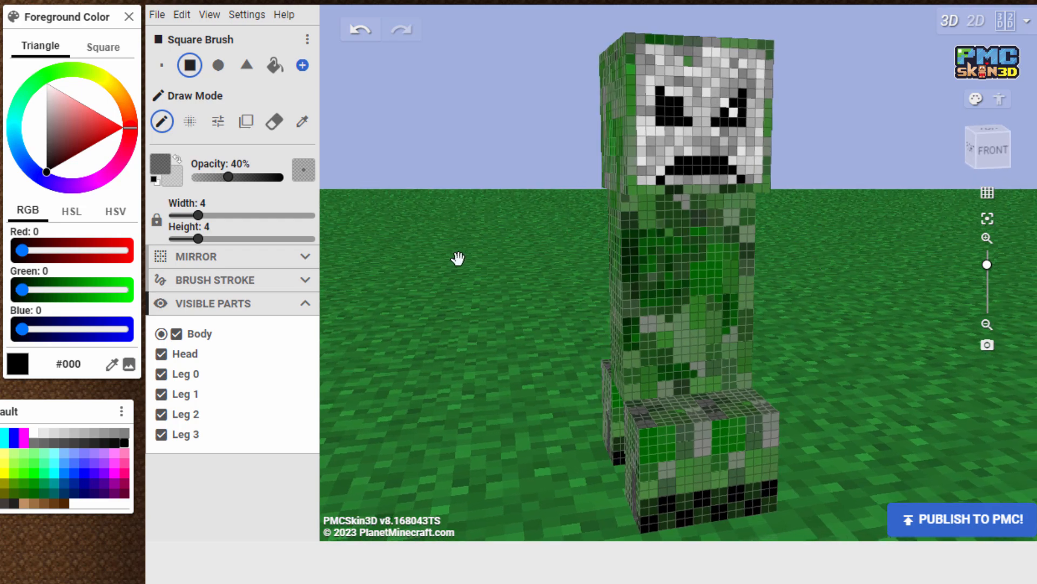
mouse_move(459, 257)
left_mouse_down()
mouse_move(491, 274)
mouse_move(460, 275)
left_mouse_up()
left_click(171, 354)
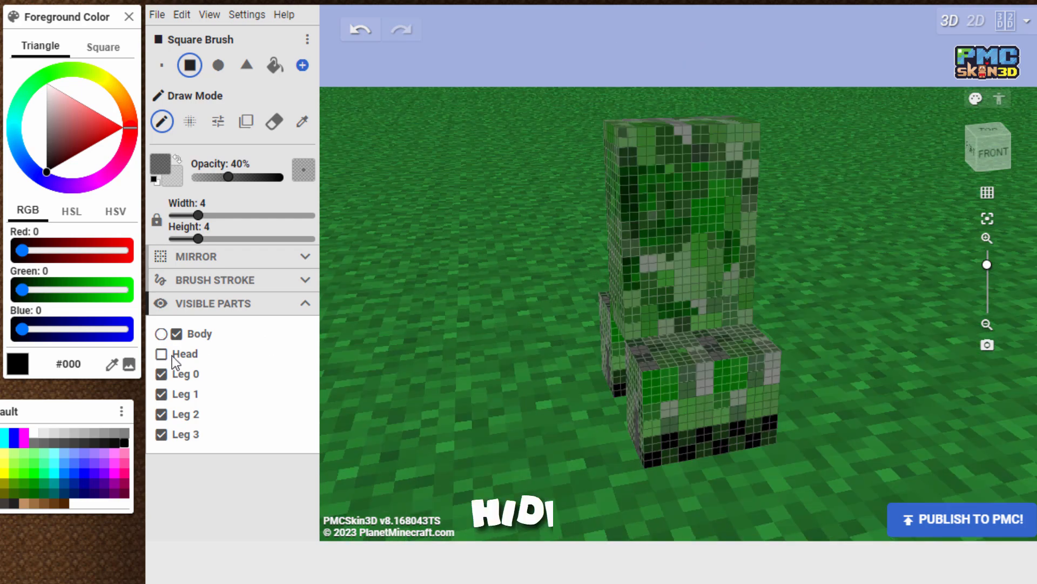
left_click(165, 377)
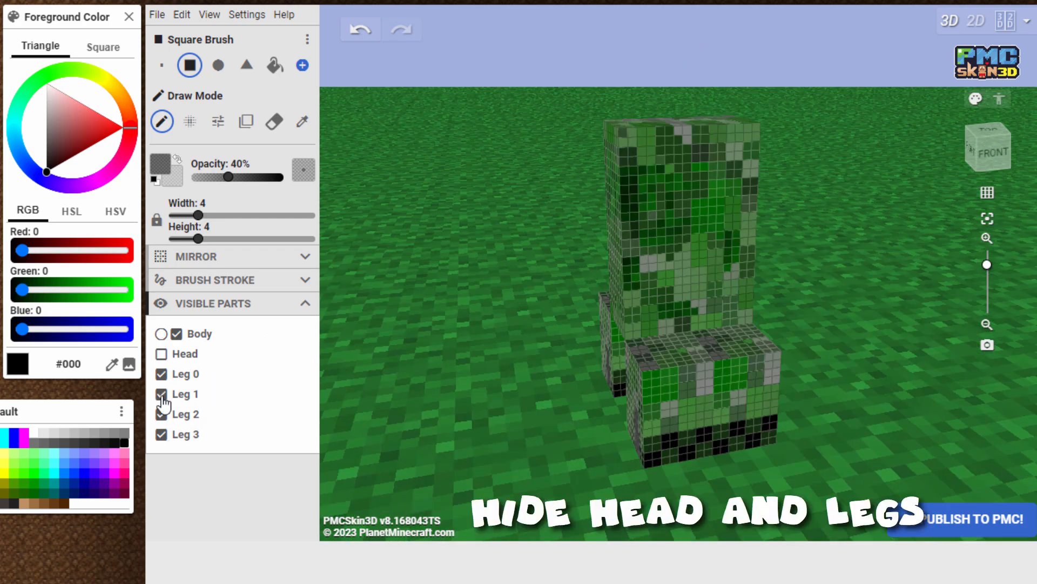
left_click(162, 414)
left_click(162, 434)
left_click(162, 395)
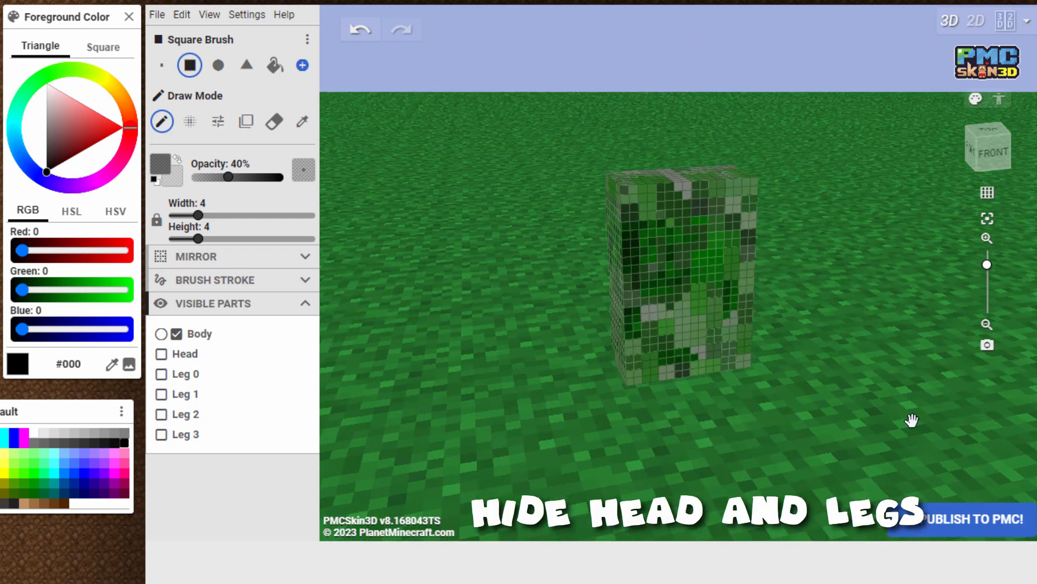
Show the head briefly to check where it meets the body, and hide it again.
left_click(988, 239)
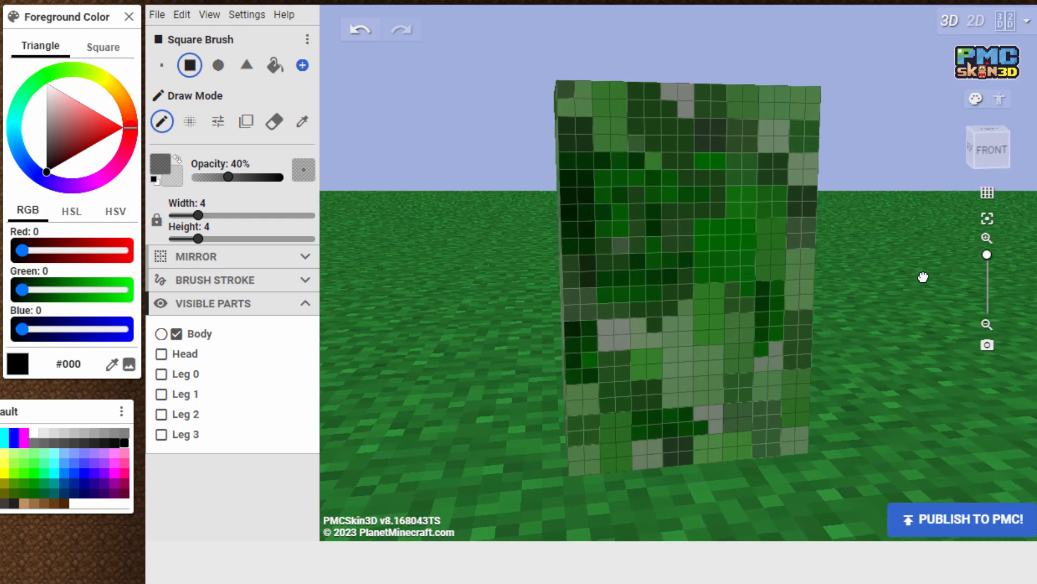
left_click_drag(924, 277, 934, 274)
left_click(162, 355)
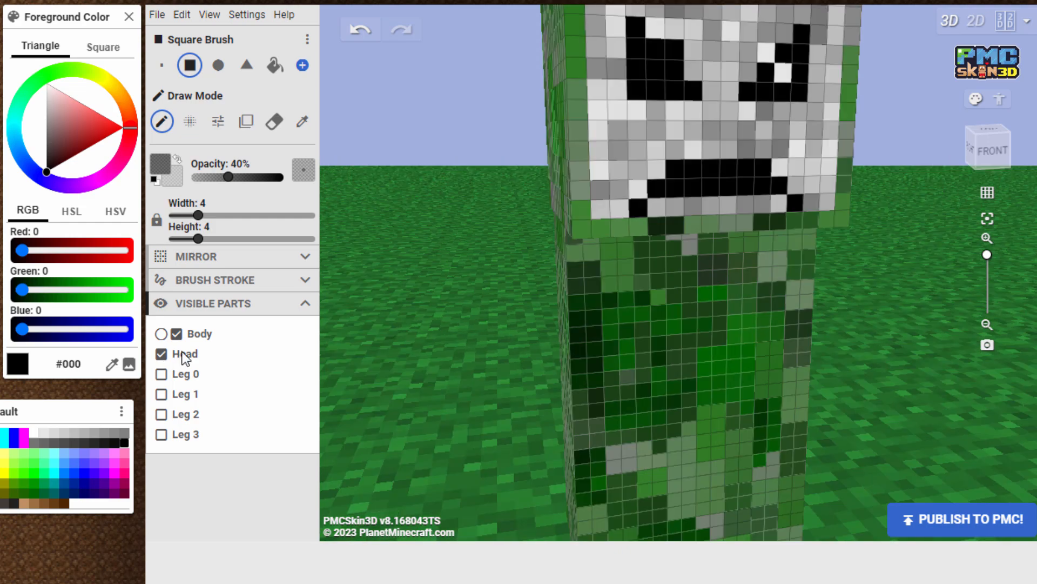
left_click(162, 354)
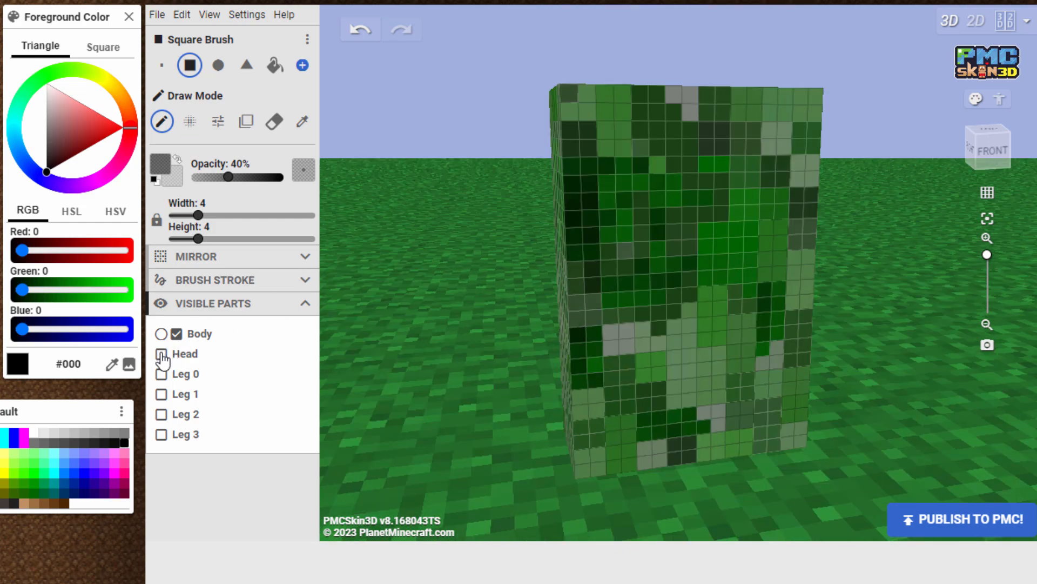
left_click_drag(448, 304, 444, 291)
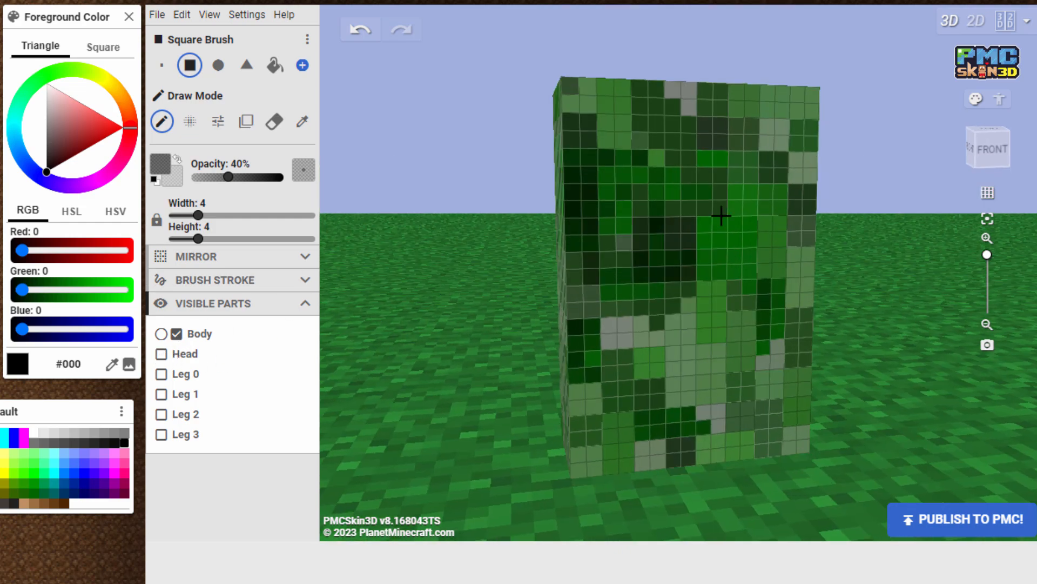
Set the square brush to light gray #E6E6E6, size 1 by 1, Noise Mode and 100% opacity.
left_click(43, 432)
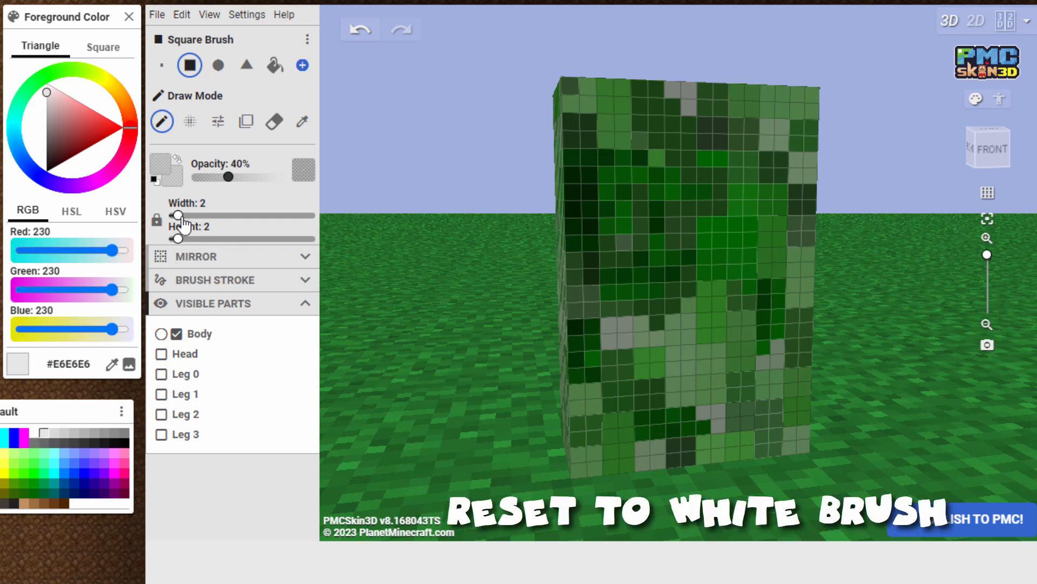
left_click_drag(176, 215, 169, 215)
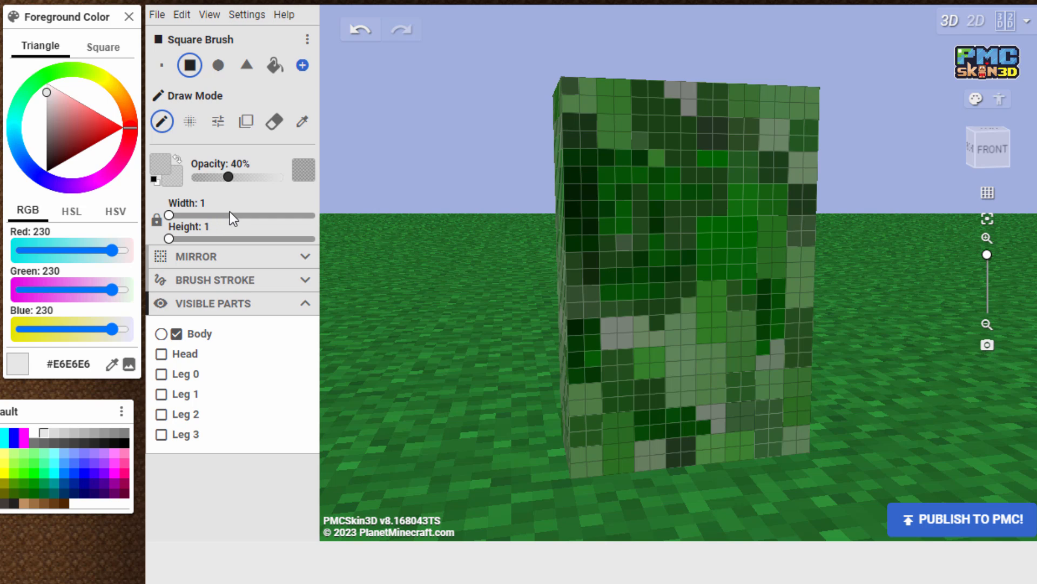
left_click(190, 121)
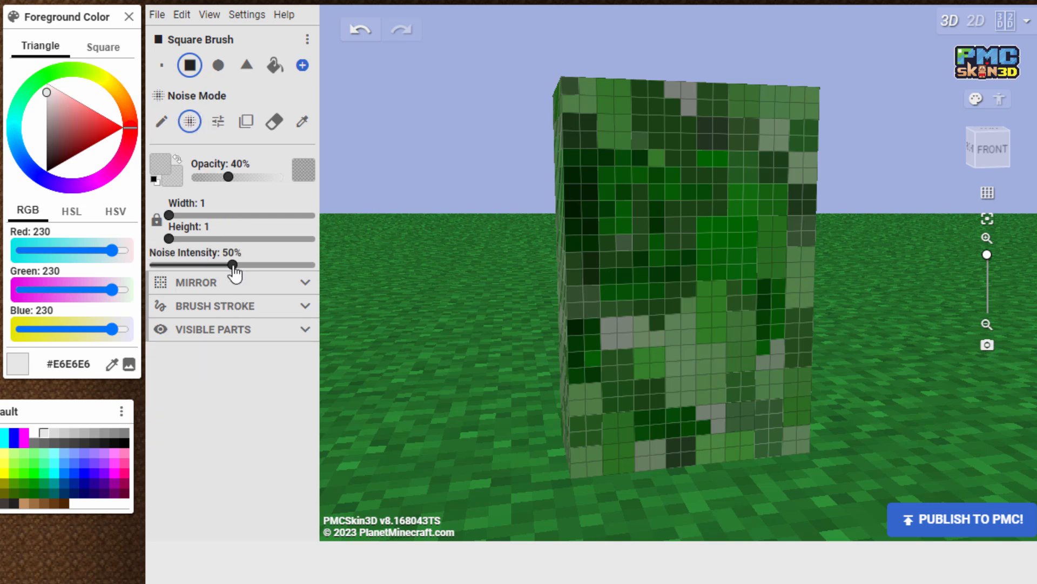
left_click_drag(271, 177, 292, 177)
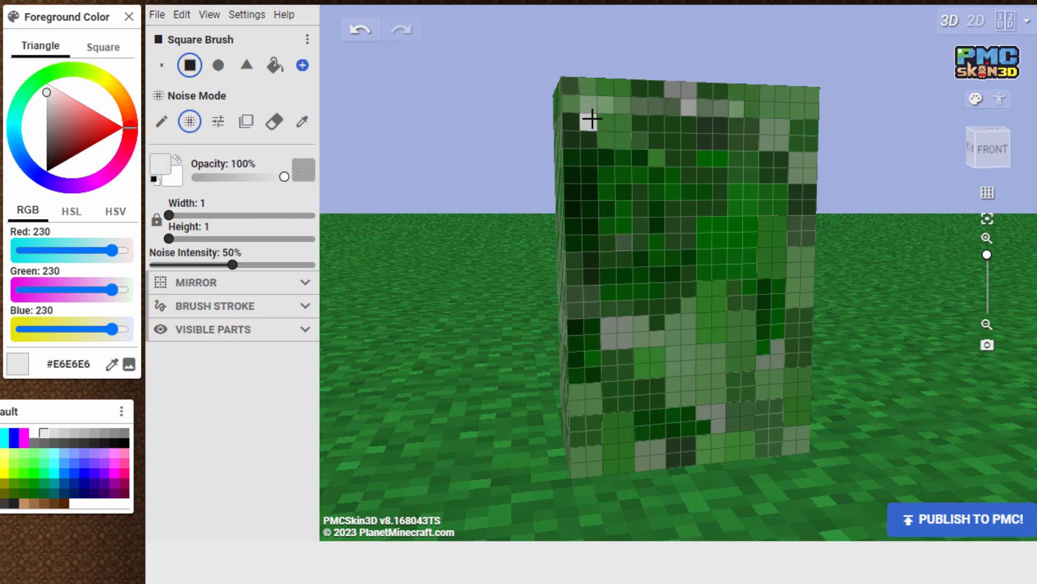
Paint noisy light gray two-pixel bands across the front of the upper body, with short rib ends along both edges below.
mouse_move(567, 104)
left_mouse_down()
mouse_move(802, 111)
mouse_move(565, 123)
mouse_move(595, 159)
mouse_move(799, 160)
mouse_move(576, 176)
mouse_move(589, 209)
mouse_move(804, 211)
mouse_move(573, 224)
mouse_move(627, 241)
mouse_move(584, 243)
left_mouse_up()
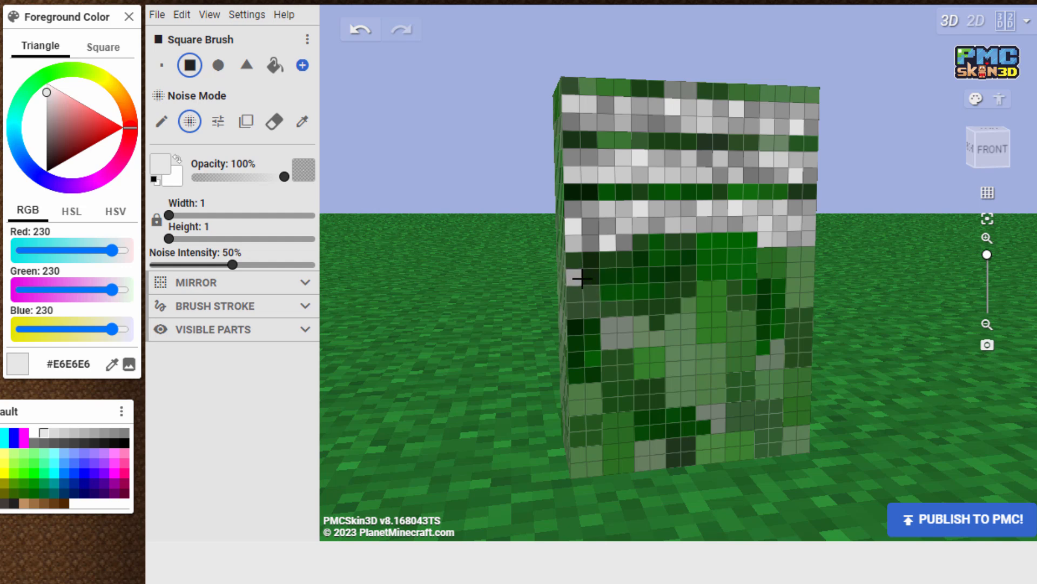
left_click_drag(582, 278, 577, 295)
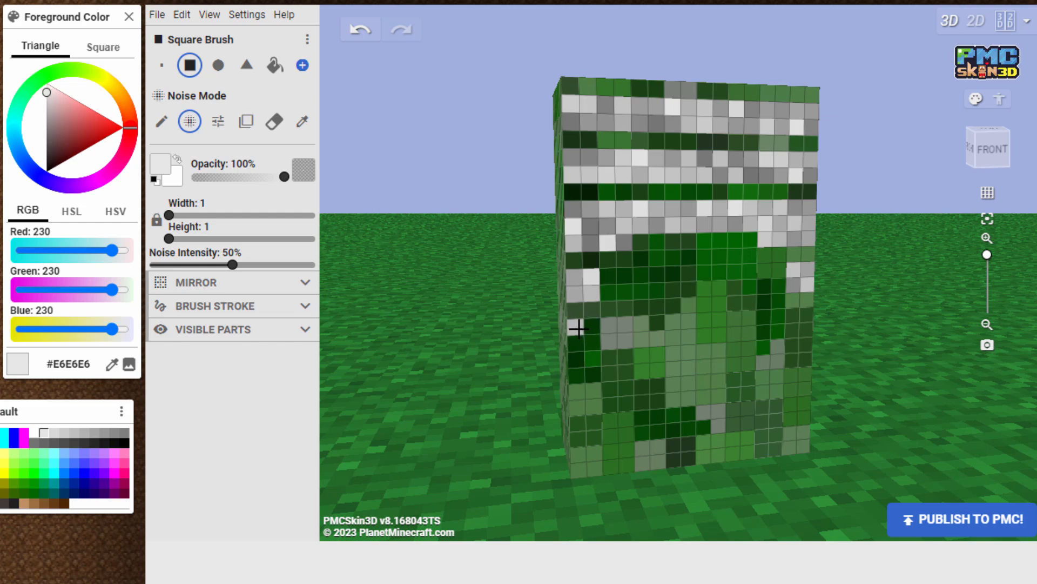
left_click_drag(578, 328, 592, 328)
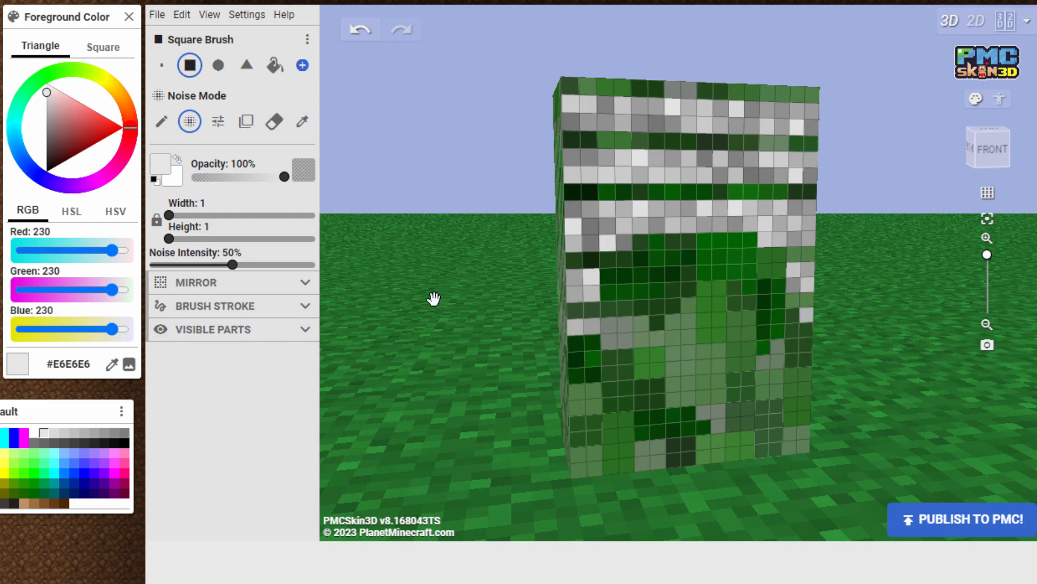
Continue the noisy light gray bands around the creeper body's right side, leaving green rows between them.
left_click_drag(434, 298, 614, 343)
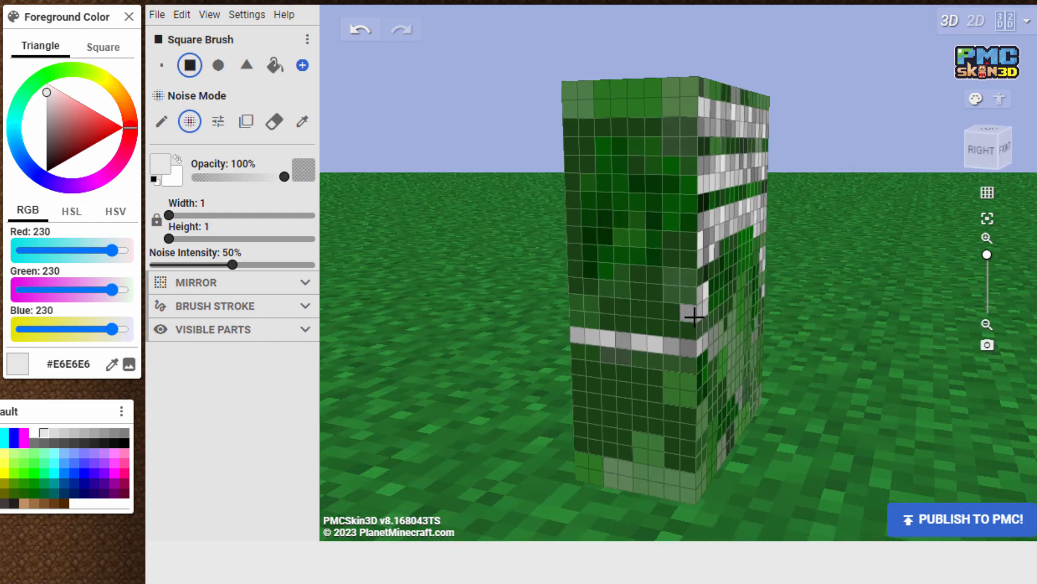
left_click_drag(694, 316, 606, 309)
left_click_drag(696, 294, 572, 301)
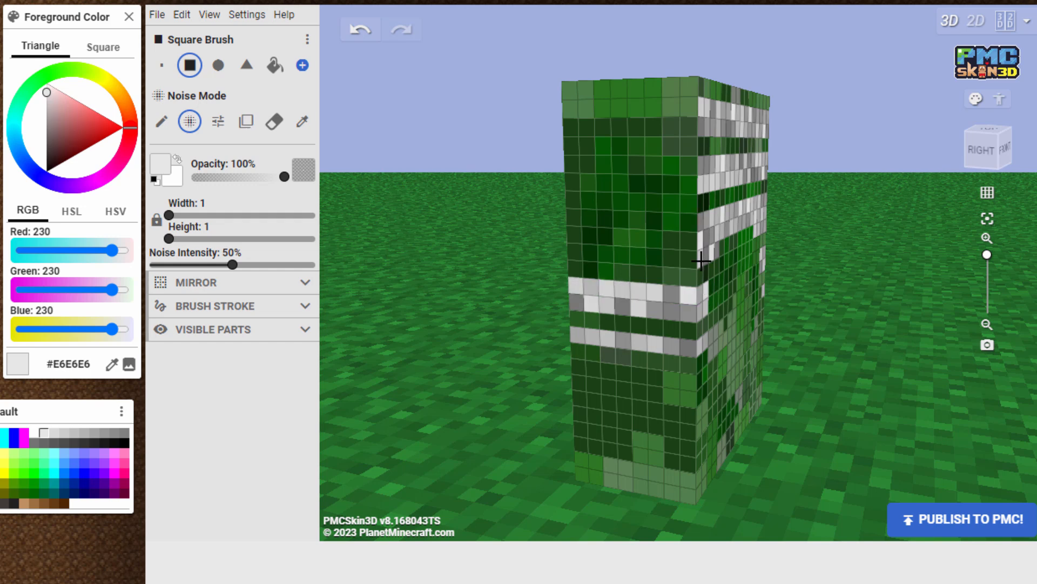
mouse_move(662, 255)
left_mouse_down()
mouse_move(583, 248)
mouse_move(579, 229)
mouse_move(687, 222)
mouse_move(651, 236)
mouse_move(589, 233)
mouse_move(690, 185)
mouse_move(580, 186)
mouse_move(664, 162)
mouse_move(583, 124)
mouse_move(670, 109)
left_mouse_up()
Paint matching noisy light gray bands on the left side of the body, leaving single green rows between them.
mouse_move(840, 272)
left_mouse_down()
mouse_move(764, 340)
mouse_move(616, 284)
left_mouse_up()
mouse_move(661, 125)
left_mouse_down()
mouse_move(775, 122)
mouse_move(655, 151)
left_mouse_up()
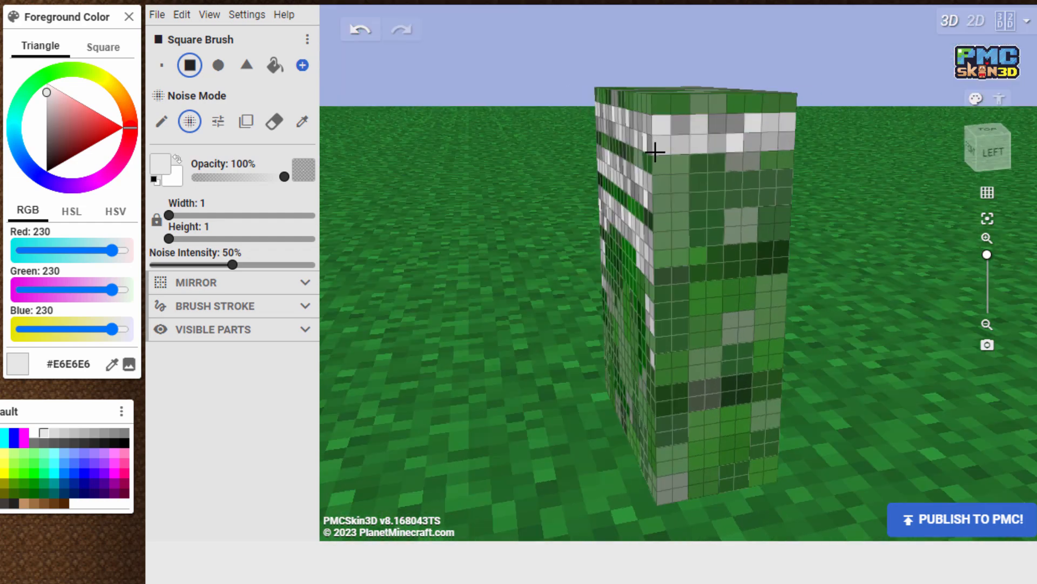
mouse_move(693, 181)
left_mouse_down()
mouse_move(768, 179)
mouse_move(667, 241)
mouse_move(778, 248)
mouse_move(665, 271)
mouse_move(692, 260)
mouse_move(760, 262)
left_mouse_up()
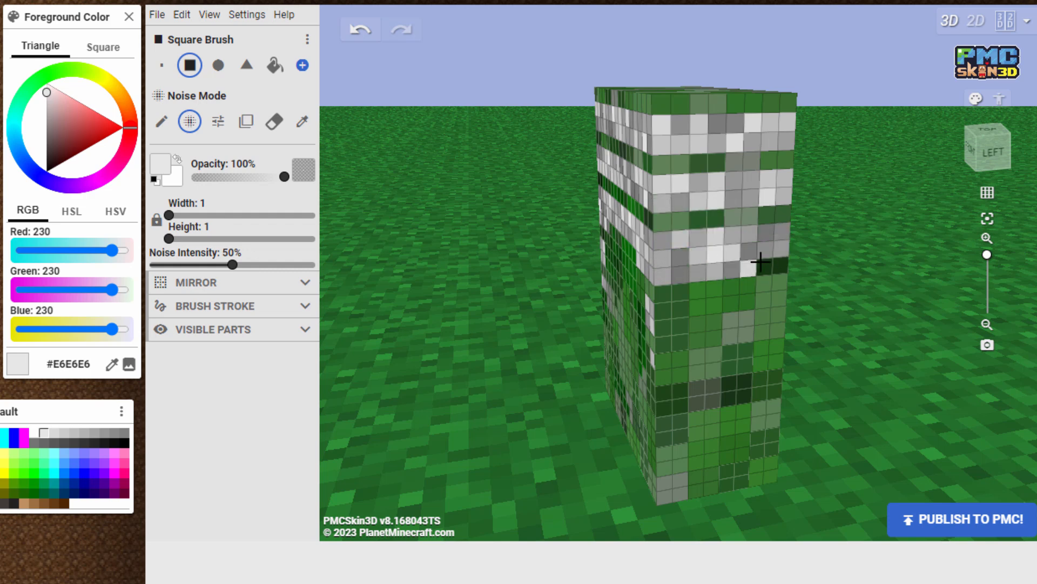
mouse_move(712, 319)
left_mouse_down()
mouse_move(663, 308)
mouse_move(771, 307)
mouse_move(677, 322)
mouse_move(664, 359)
mouse_move(724, 355)
left_mouse_up()
Show the head and all four legs with the body again and inspect the whole creeper from all sides.
left_click_drag(476, 333, 664, 285)
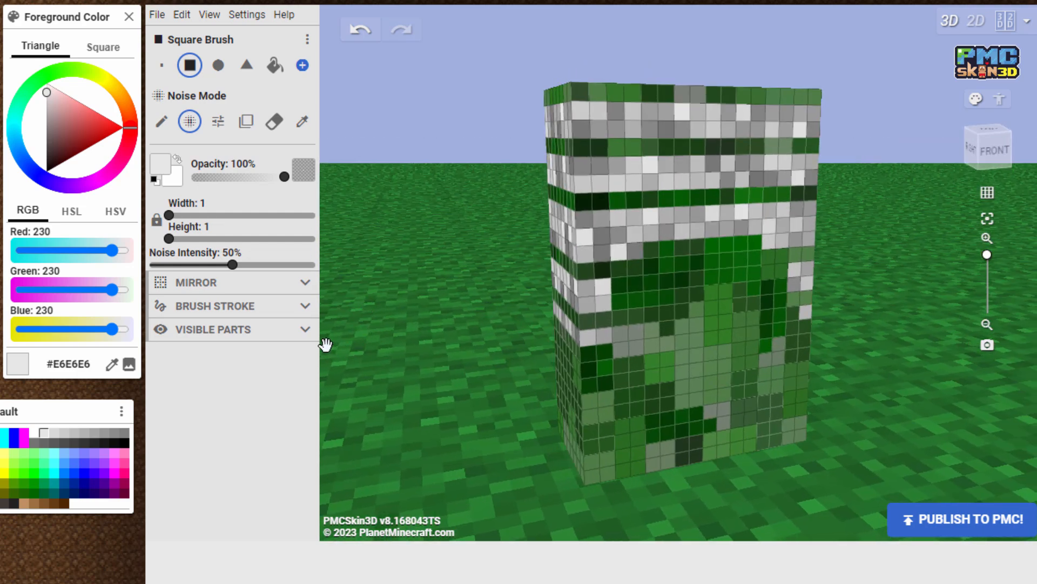
left_click(301, 334)
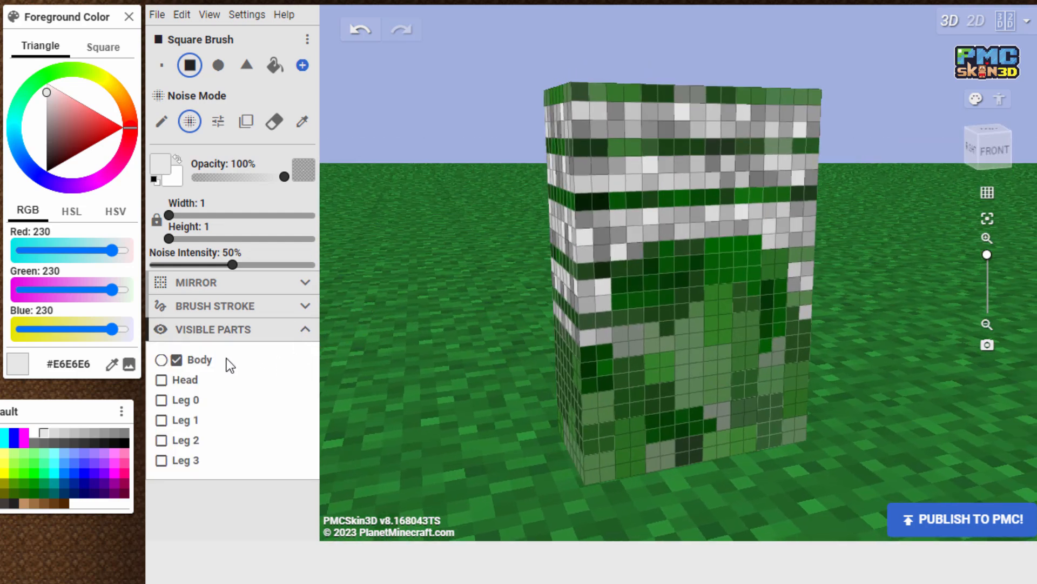
left_click(164, 365)
left_click(164, 365)
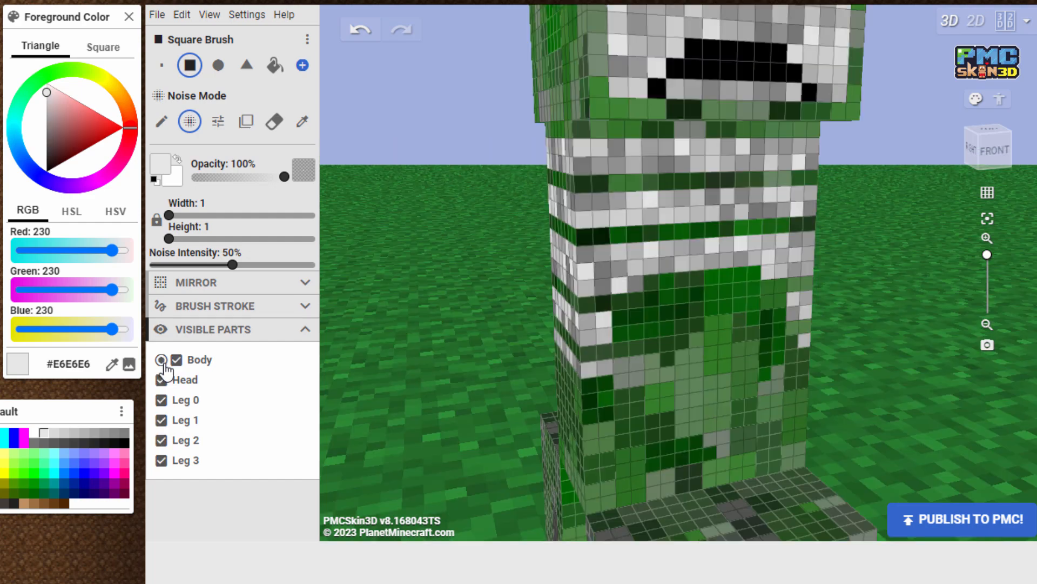
left_click(988, 323)
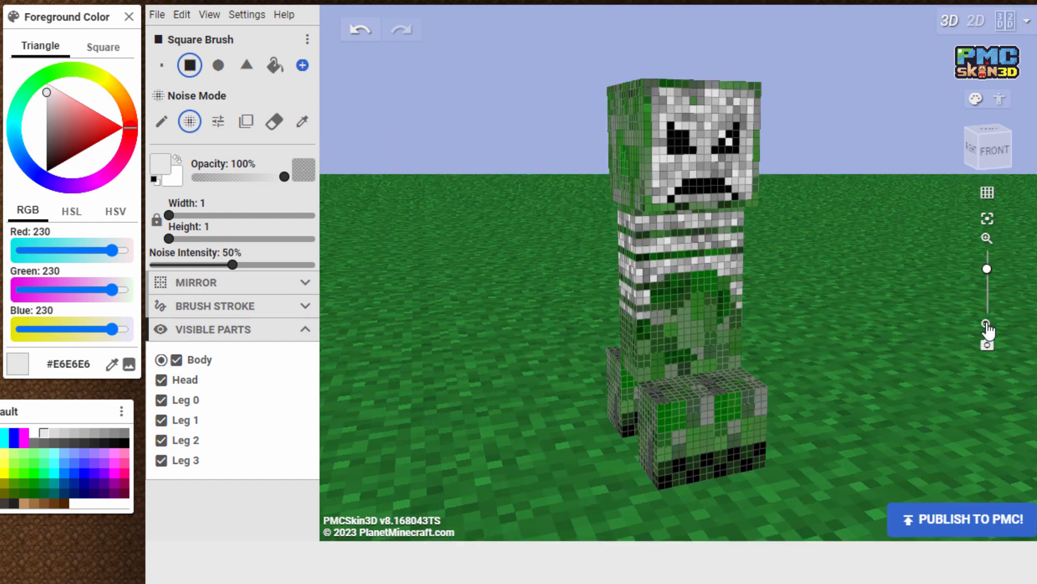
left_click_drag(541, 294, 490, 289)
left_click_drag(442, 251, 845, 347)
left_click_drag(447, 347, 518, 375)
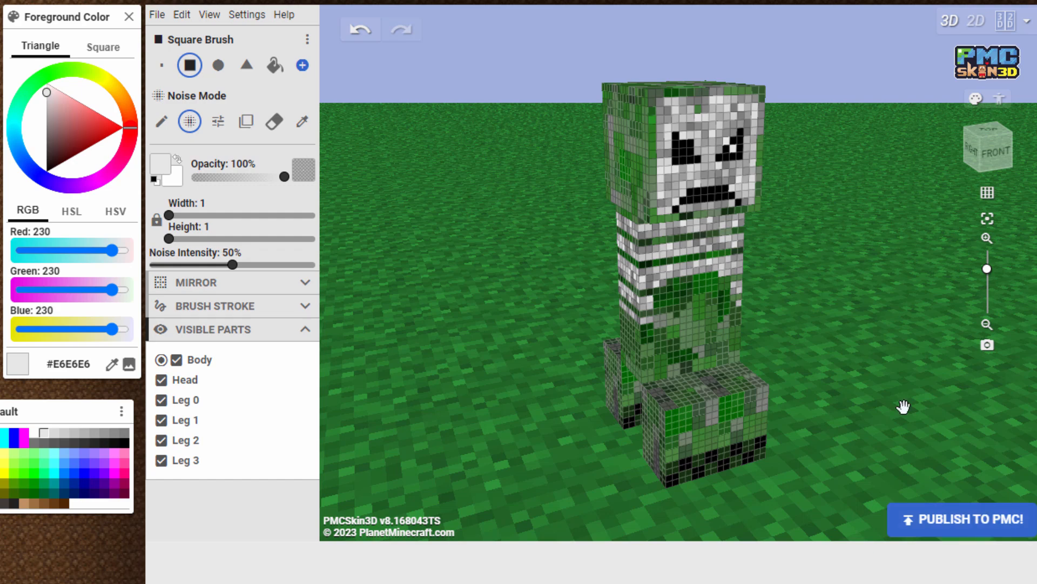
Start publishing the skin to PMC, with category Scary and the title "Dark Grim Creeper".
left_click(957, 519)
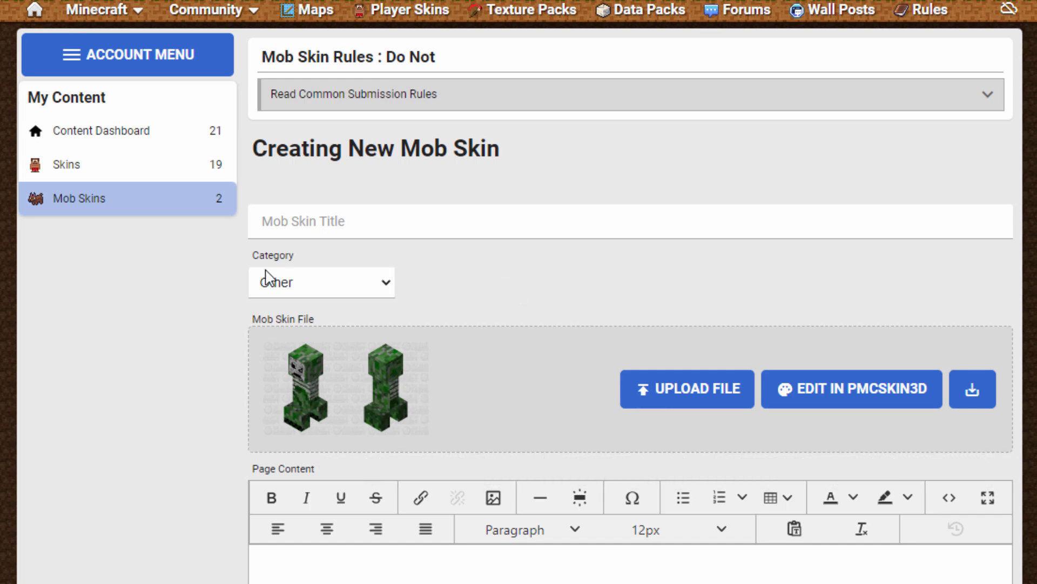
left_click(391, 287)
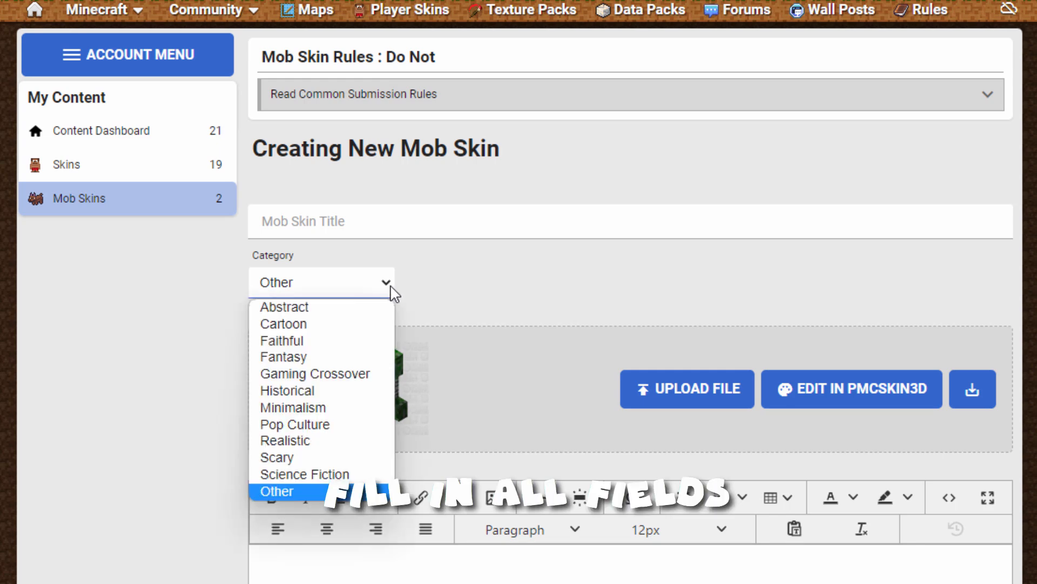
left_click(283, 457)
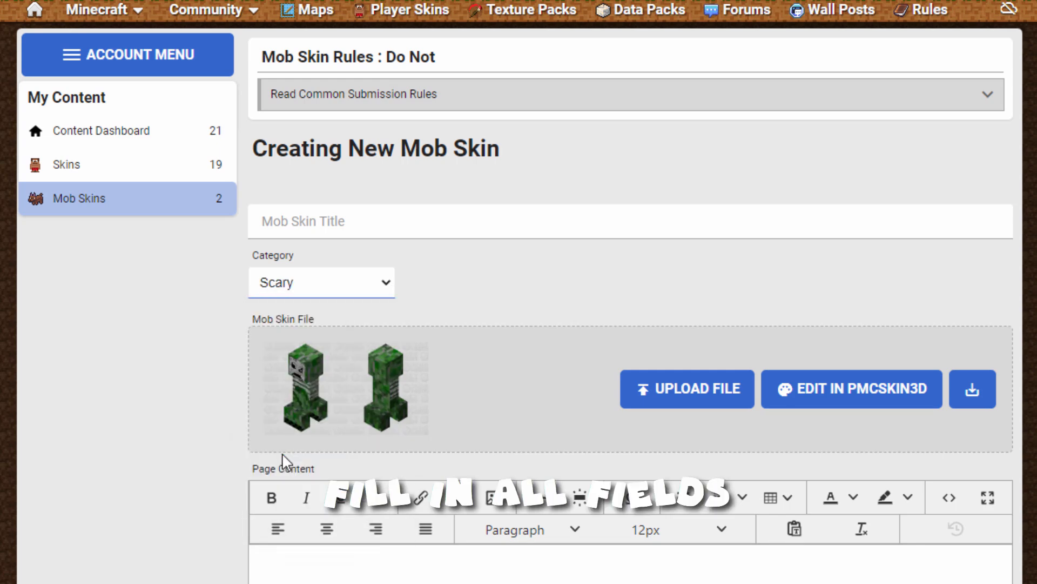
left_click(369, 226)
type("Dark Grim Creeper")
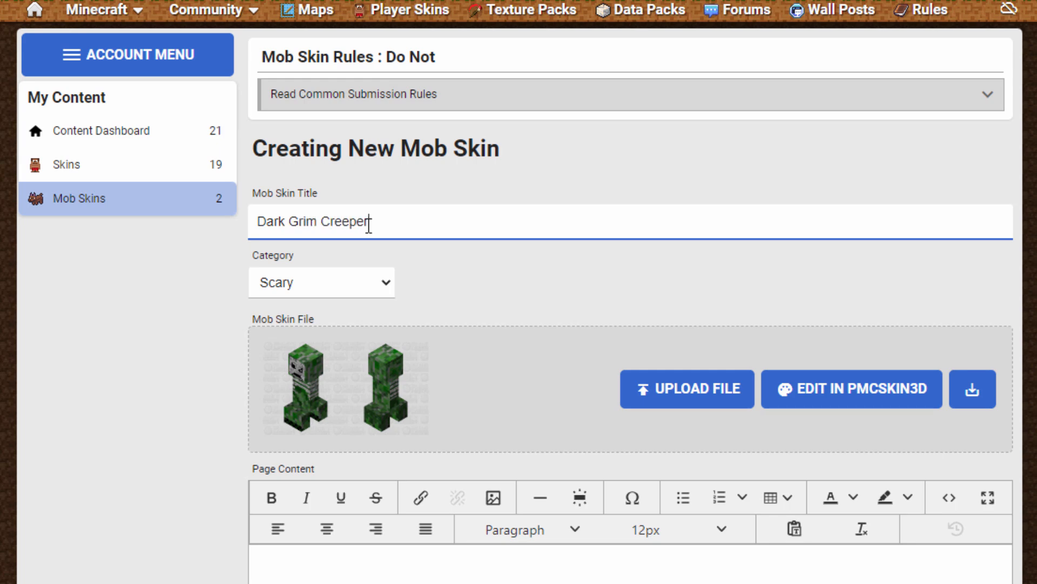
Enter "Darker version of my grim creeper" as the page content of the submission.
left_click(390, 574)
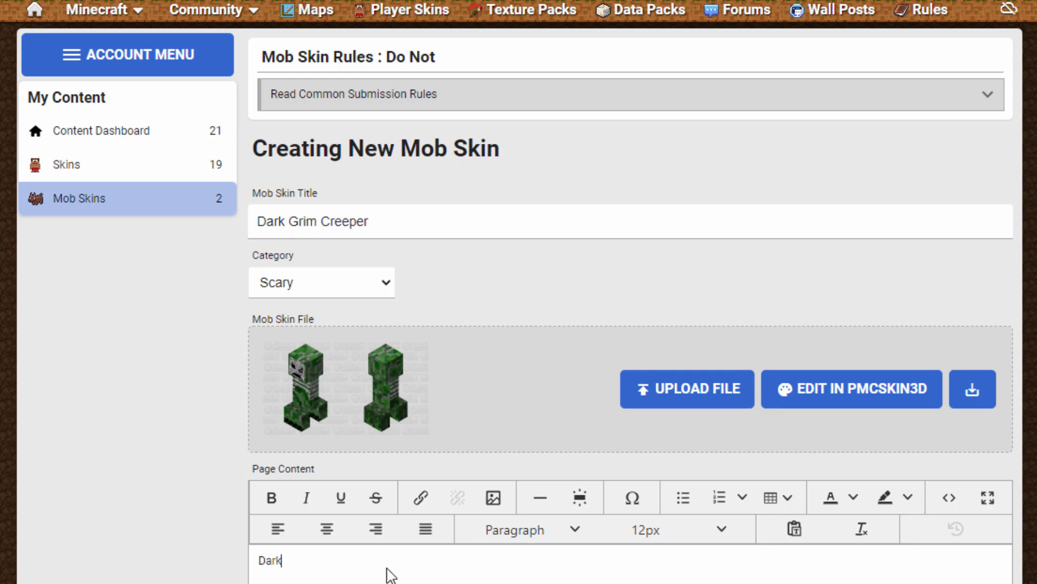
type("Darker version of my ")
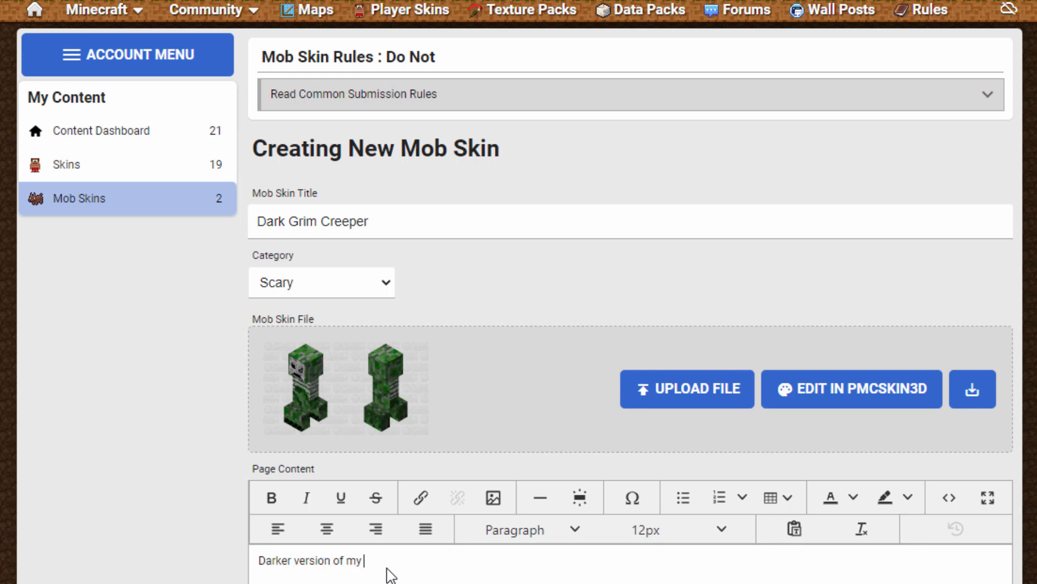
type("grim creeper")
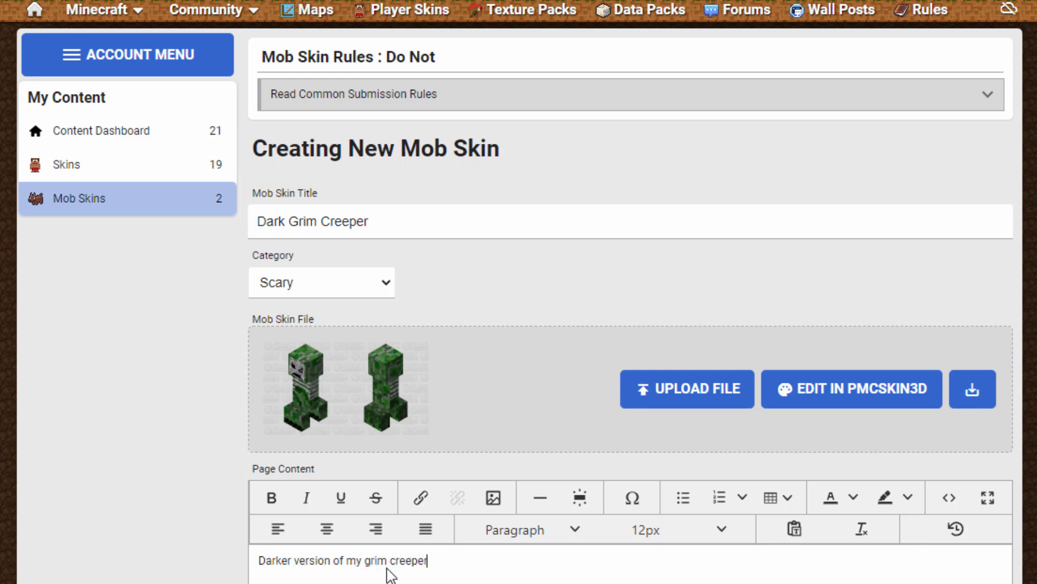
key("Tab")
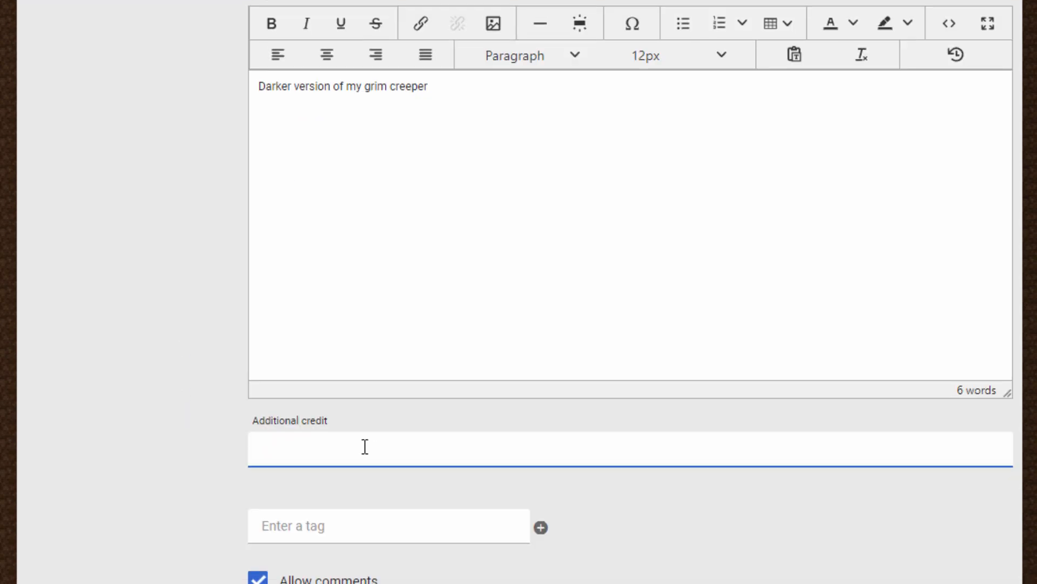
Add the tags "creeper" and "grimcreeper" to the mob skin submission.
left_click(365, 369)
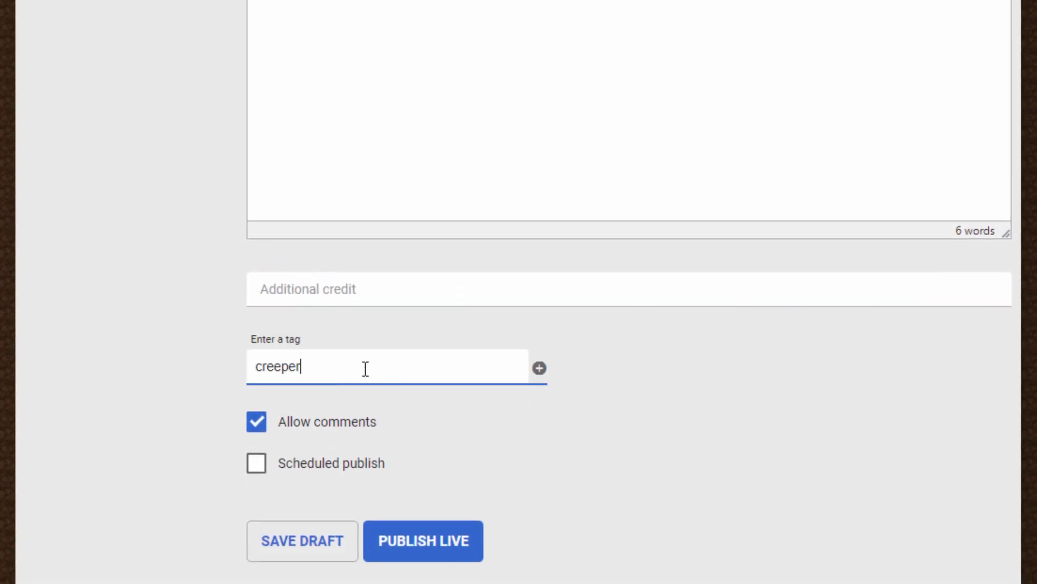
type("creeper")
left_click(540, 369)
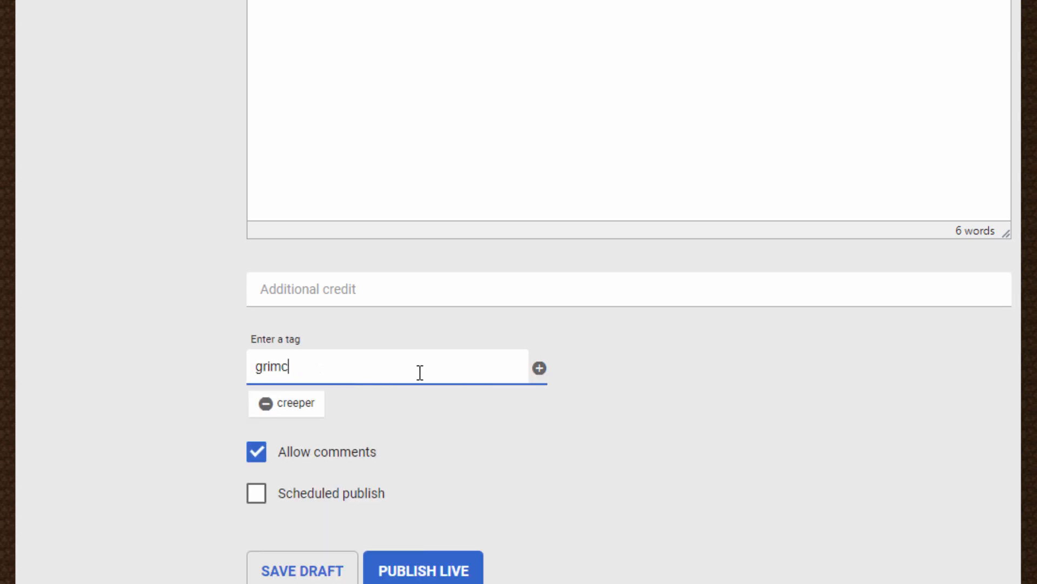
type("grimcreeper")
left_click(292, 399)
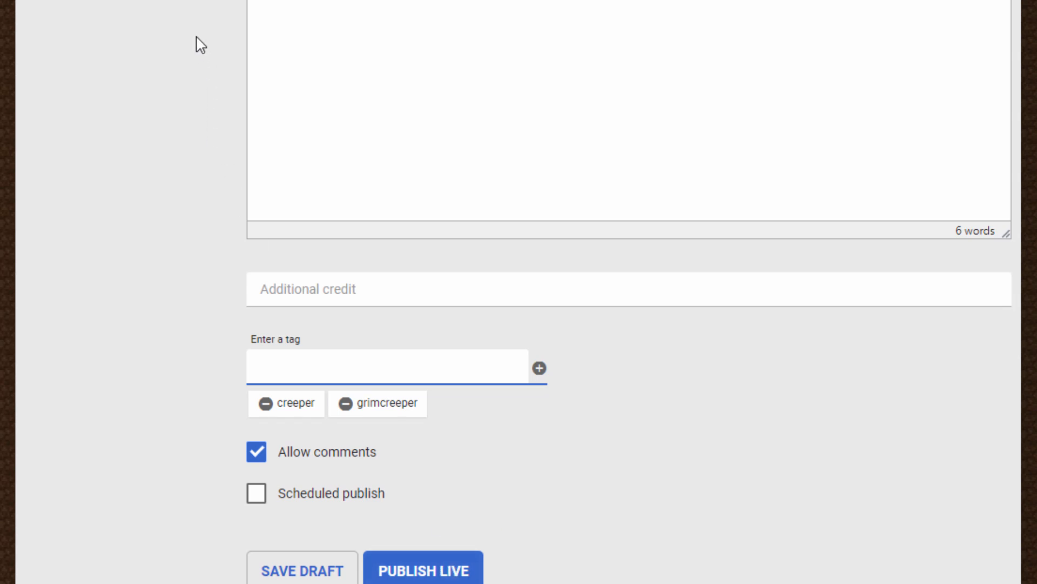
Review the filled-in submission form and publish the mob skin live.
scroll(199, 72, "up", 12)
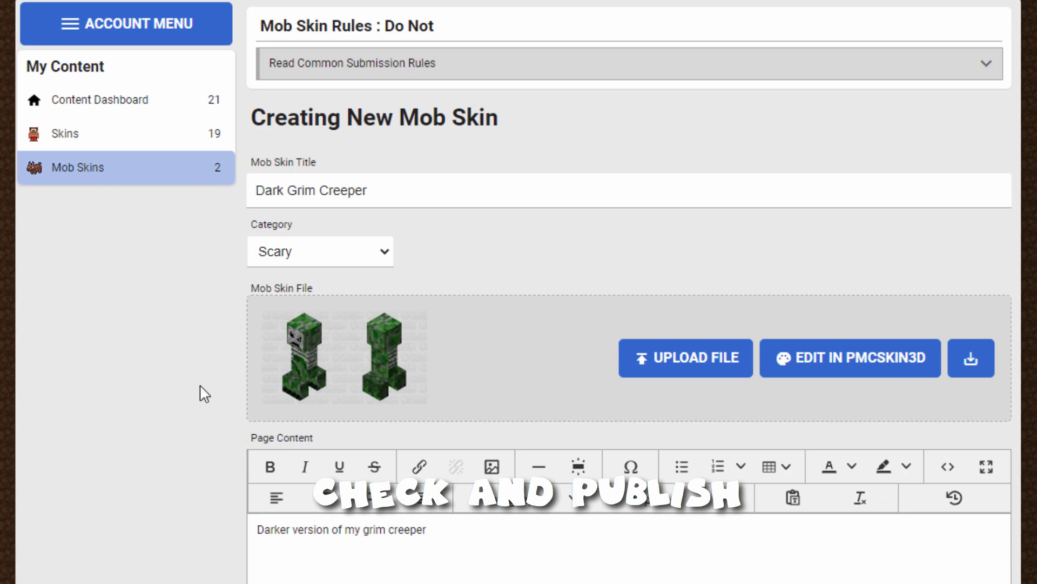
scroll(204, 378, "down", 1)
scroll(203, 335, "down", 10)
left_click(425, 556)
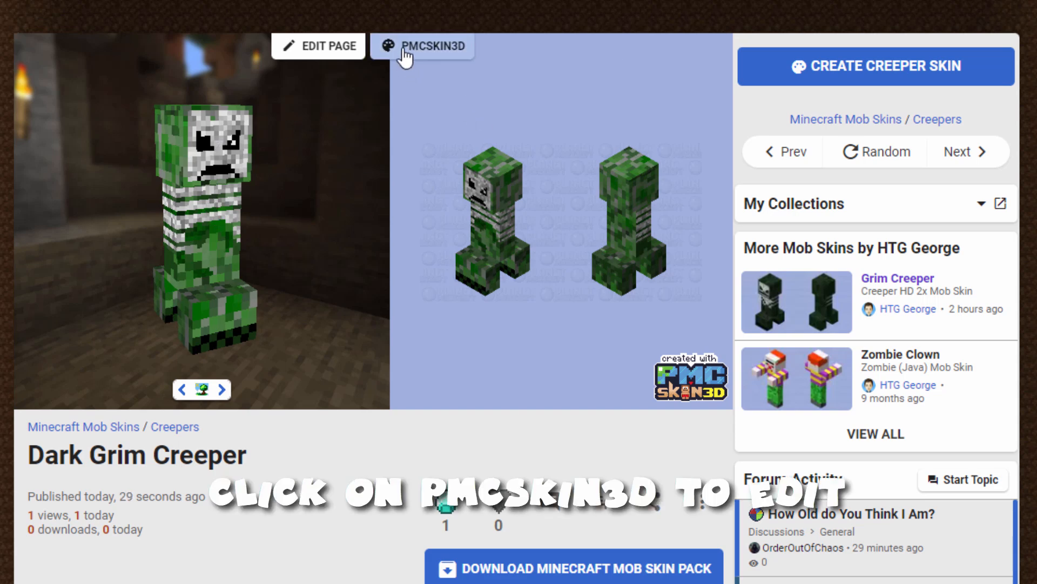
Load the published Dark Grim Creeper skin back into PMCSkin3D for editing, accepting the unsaved progress prompt, and view it at an angle.
left_click(437, 46)
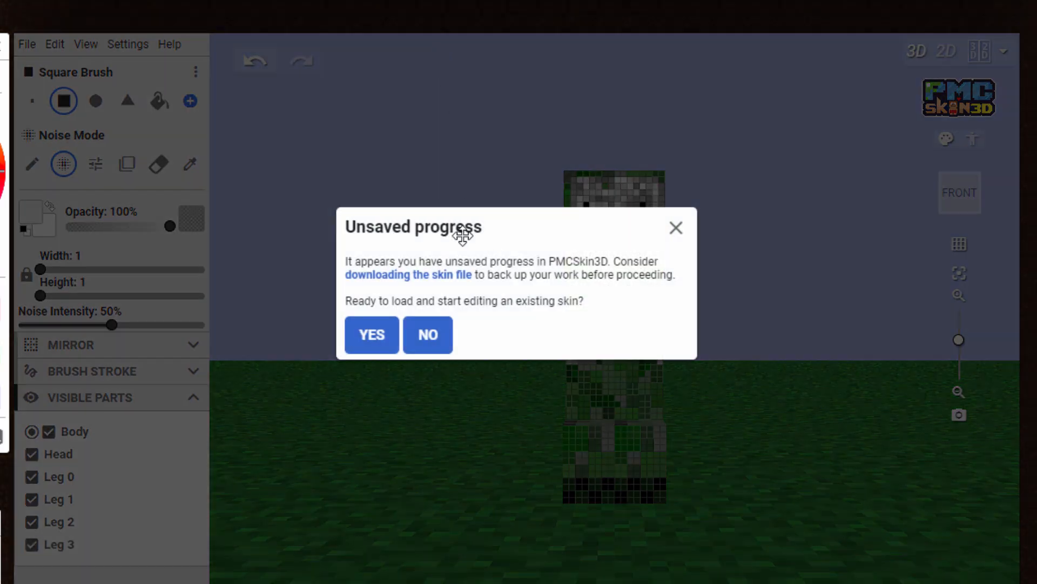
left_click(386, 342)
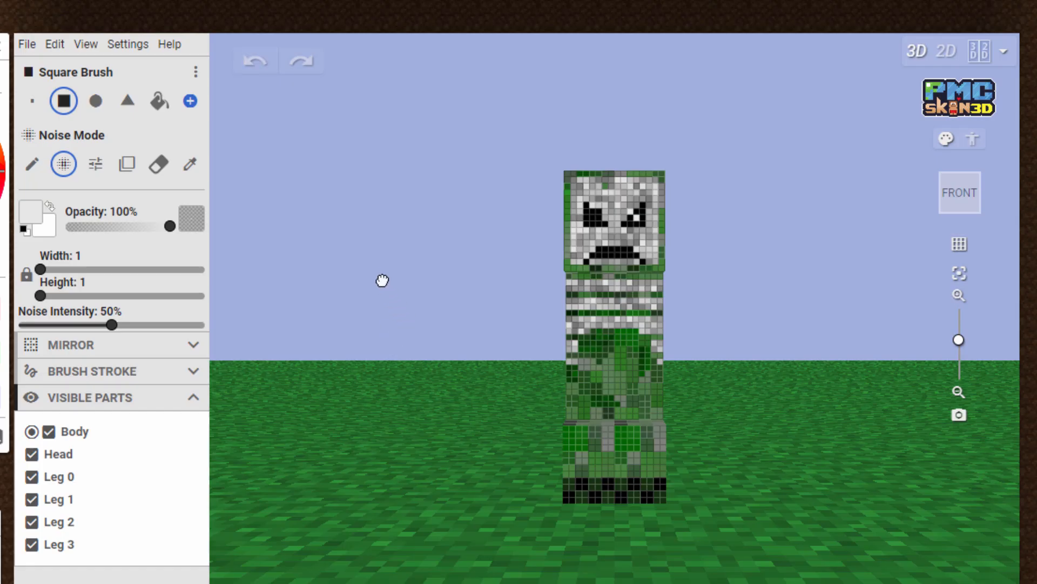
left_click_drag(382, 281, 450, 317)
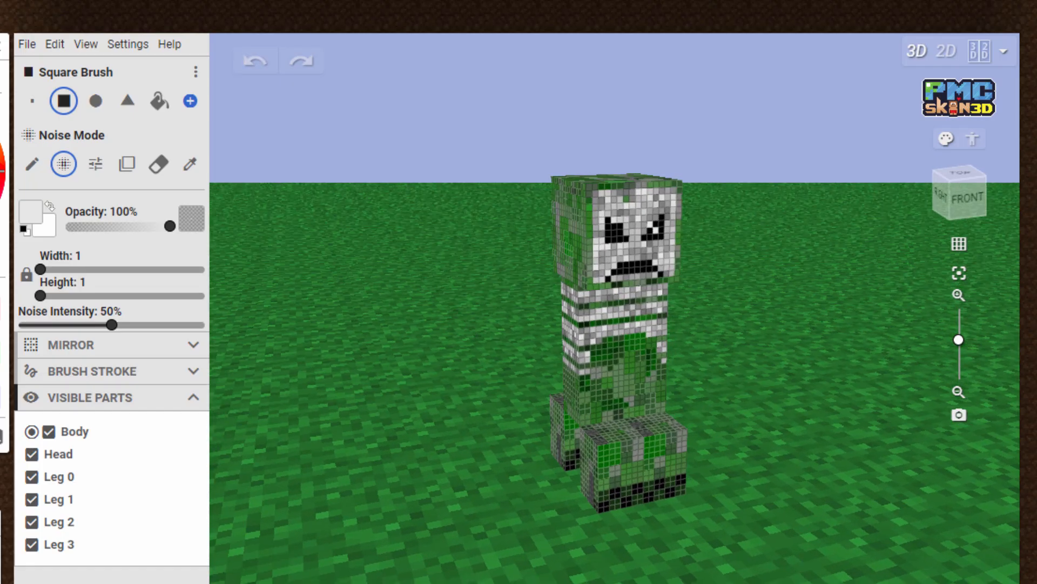
left_click_drag(501, 455, 447, 387)
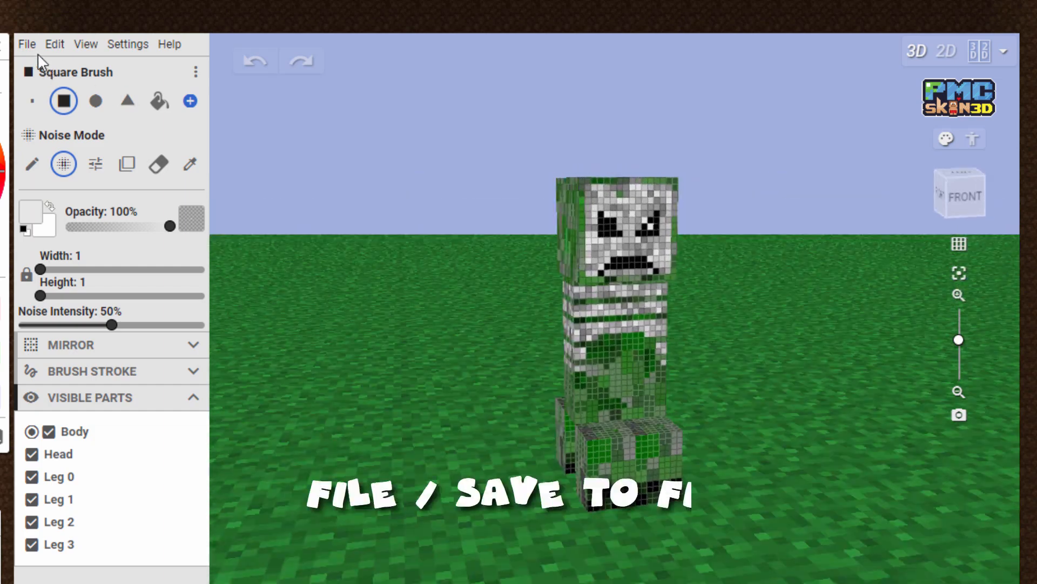
Save the creeper skin to a file as pmcskin3d-creeper.png in the C:\Pack folder.
left_click(27, 45)
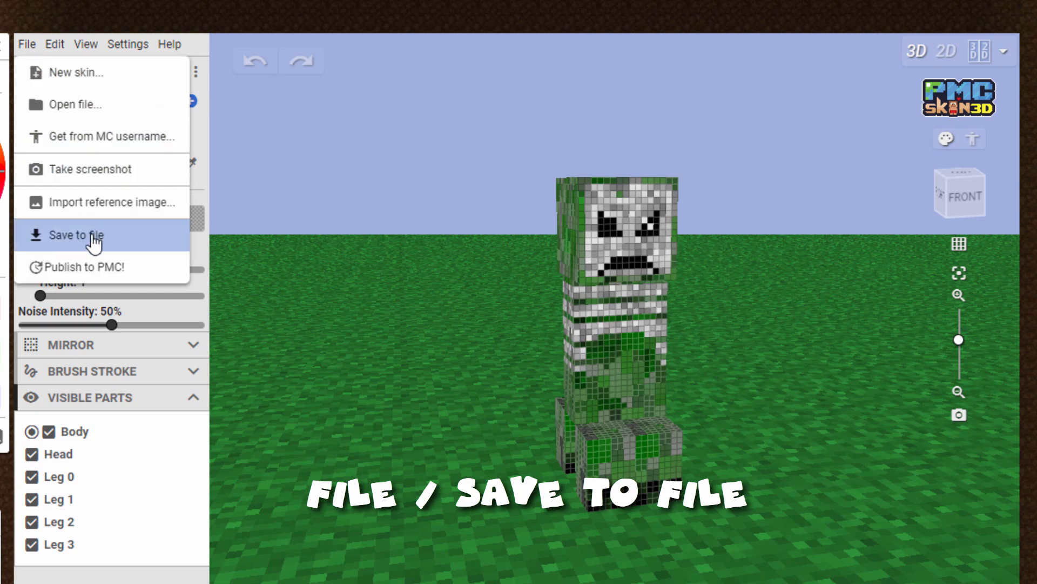
left_click(94, 238)
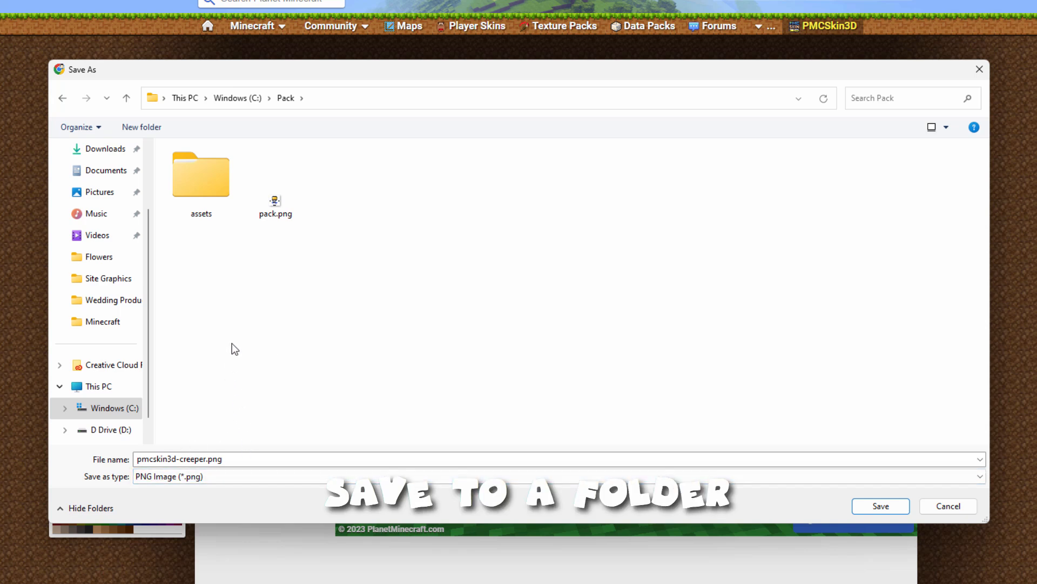
left_click(876, 508)
left_click_drag(455, 341, 636, 357)
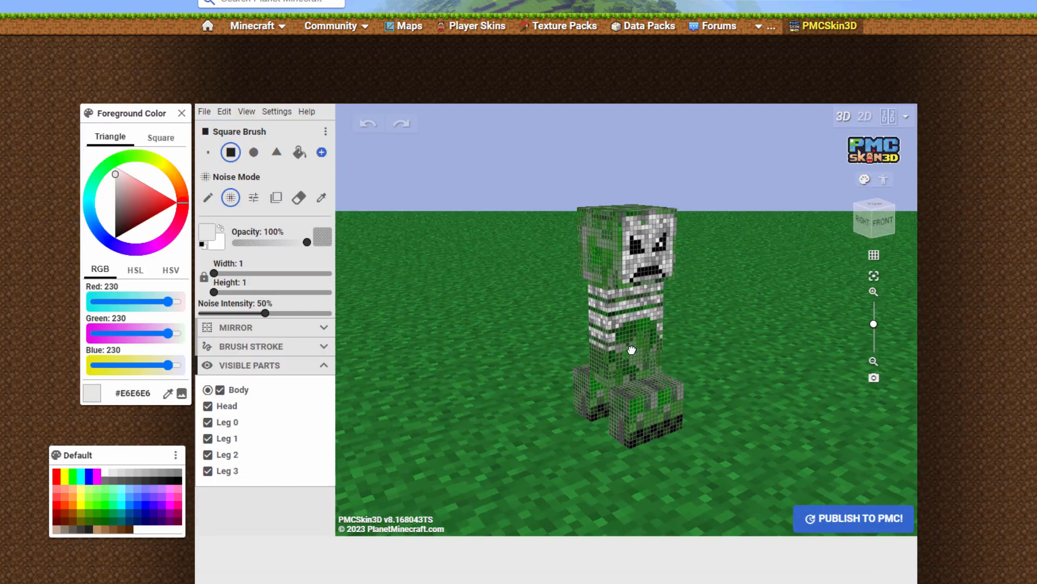
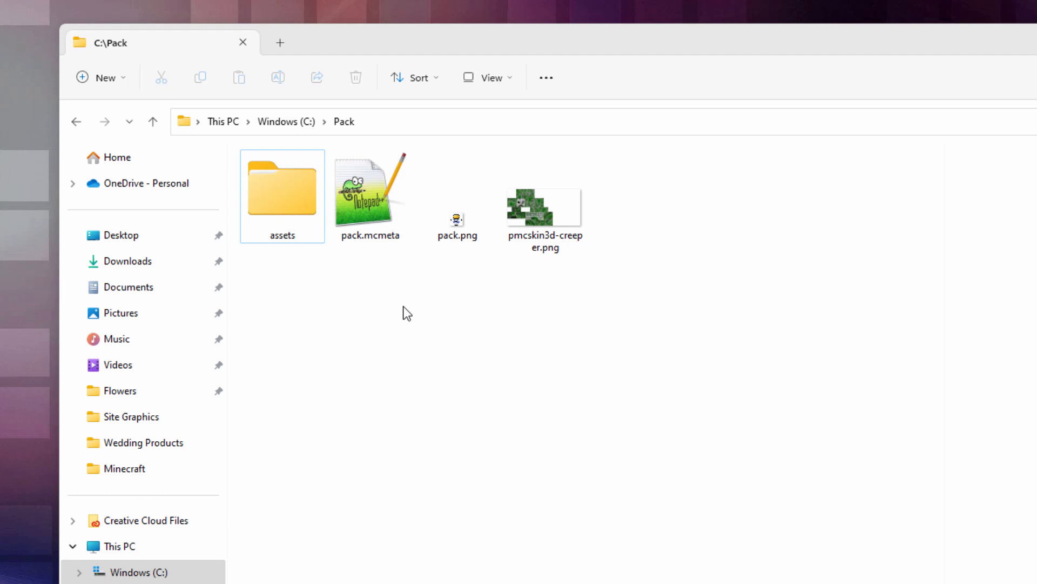
Switch to File Explorer and browse the Pack folder's assets, minecraft and textures subfolders to inspect their contents.
double_click(294, 216)
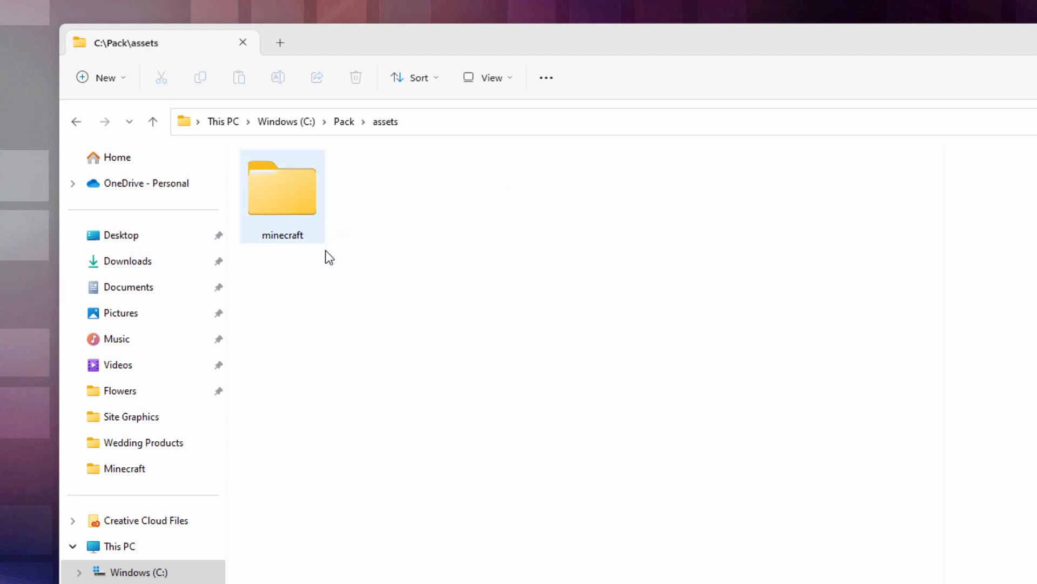
double_click(301, 212)
double_click(301, 212)
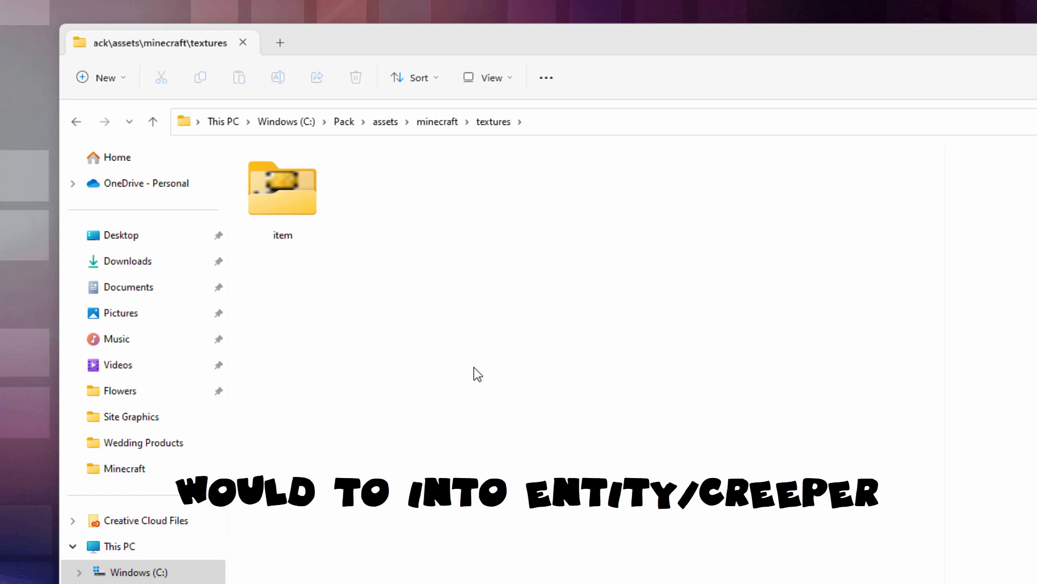
Return to the Pack folder and delete the assets folder and the pack.mcmeta file.
left_click(344, 121)
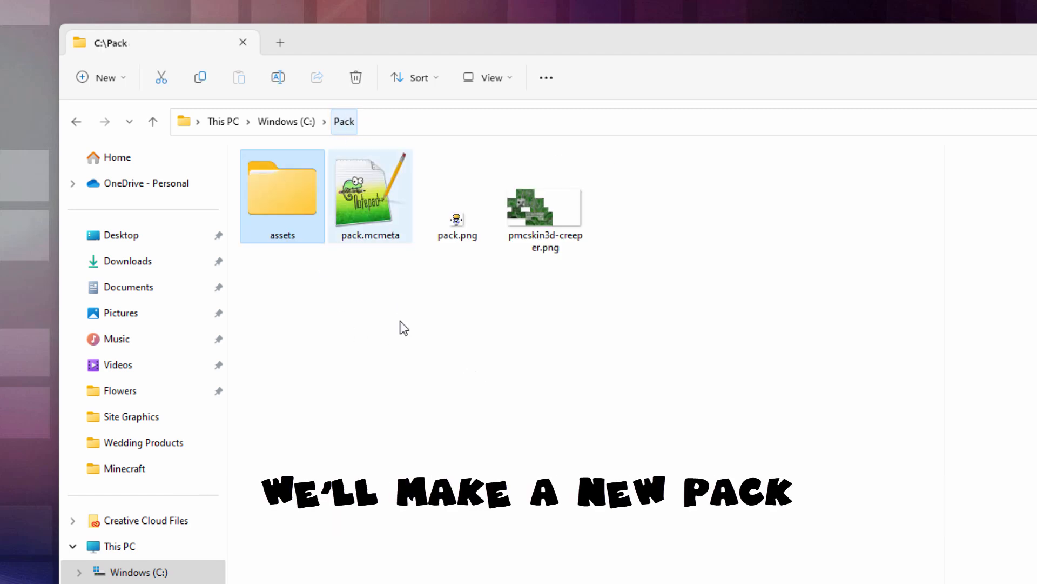
left_click_drag(409, 290, 283, 228)
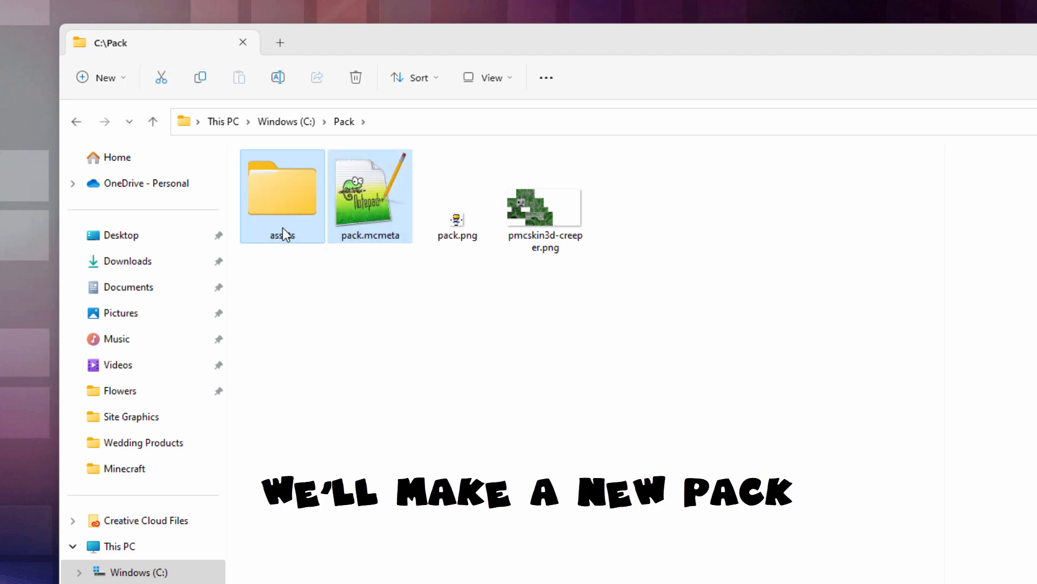
key("Delete")
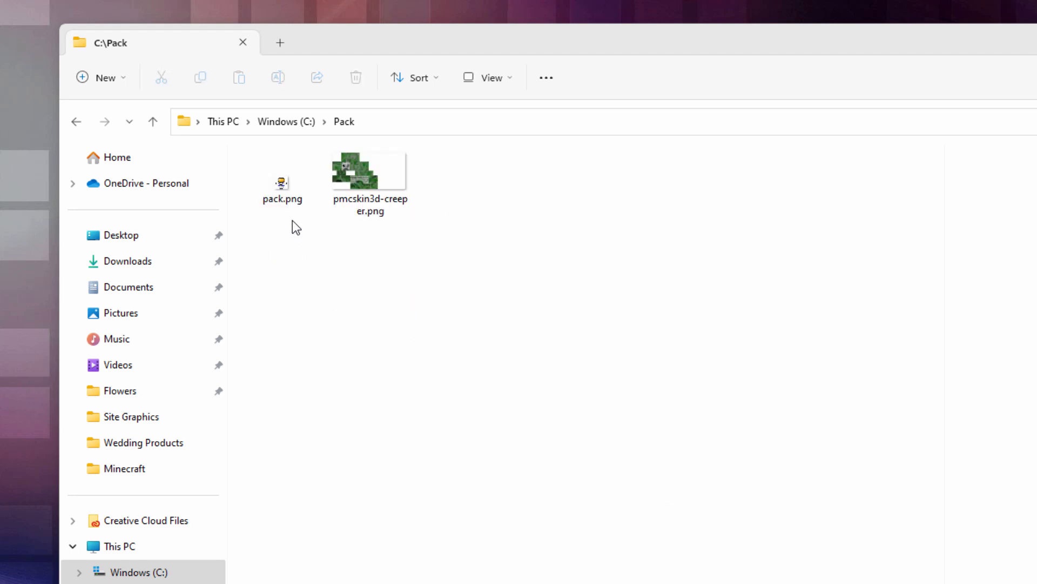
Switch to the Minecraft Launcher and open the game folder of the Latest release 1.19.4 installation.
mouse_move(290, 206)
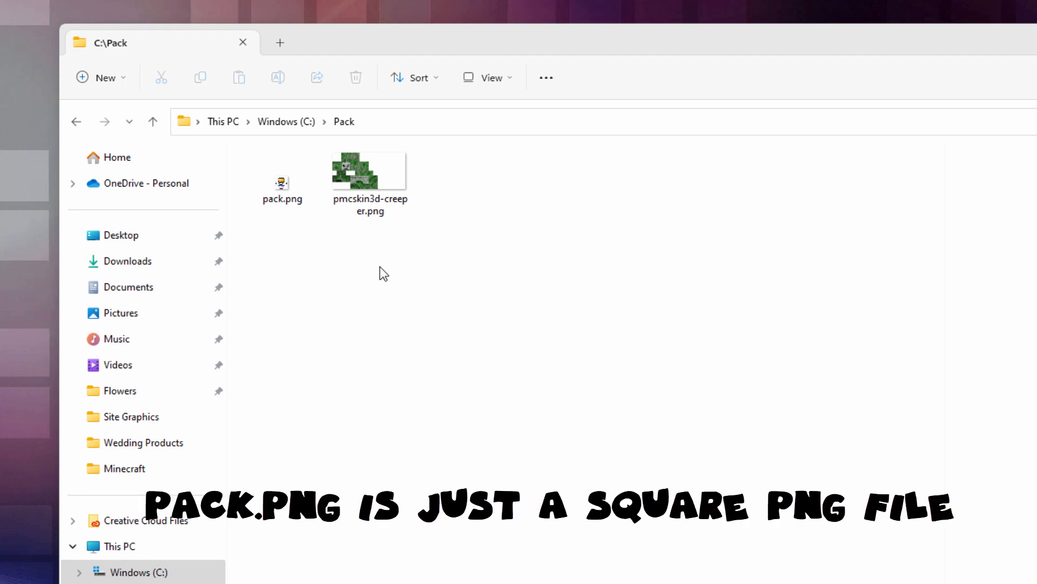
mouse_move(282, 183)
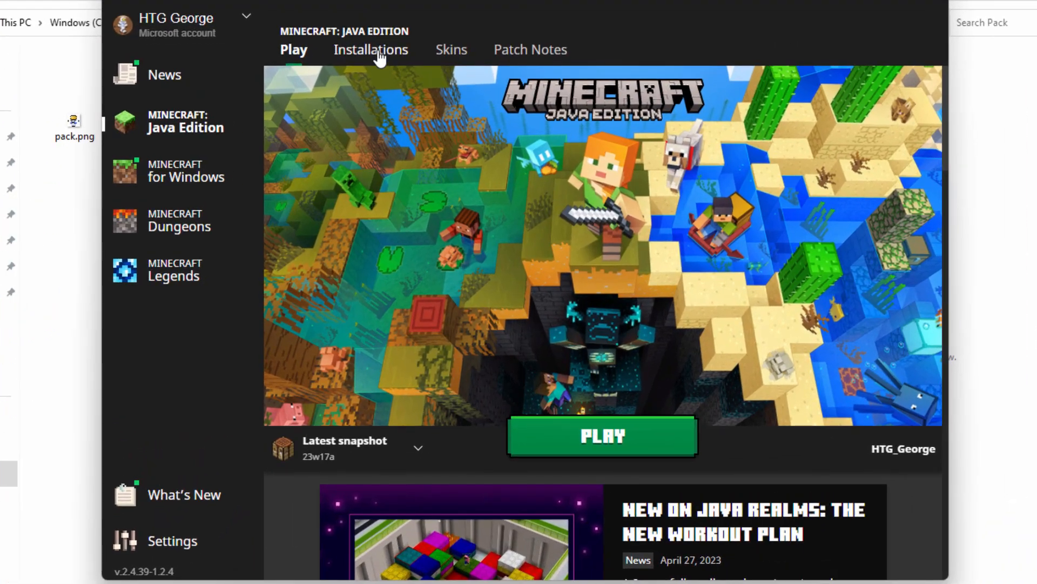
left_click(428, 130)
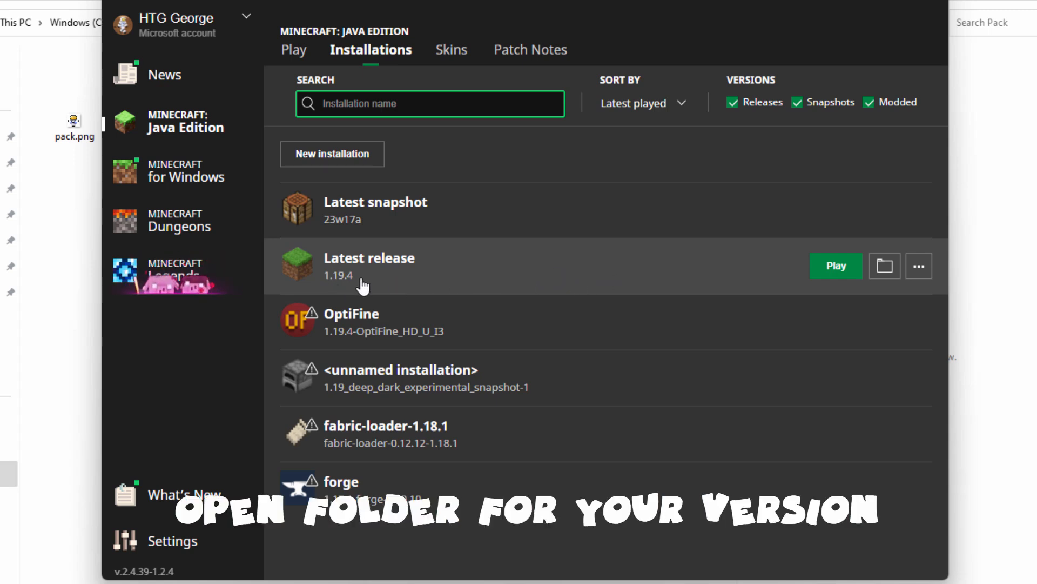
left_click(886, 267)
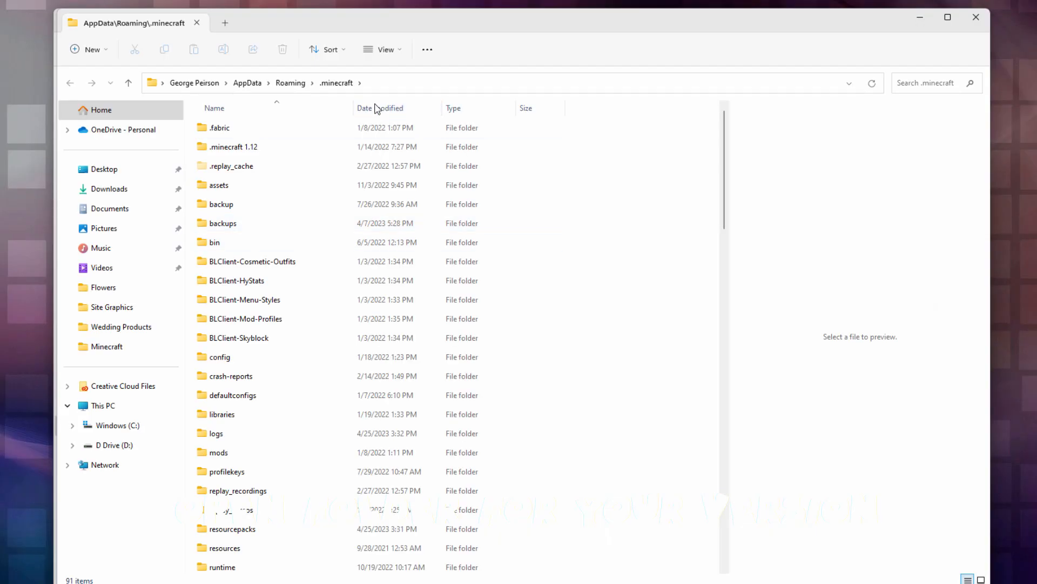
scroll(347, 219, "down", 2)
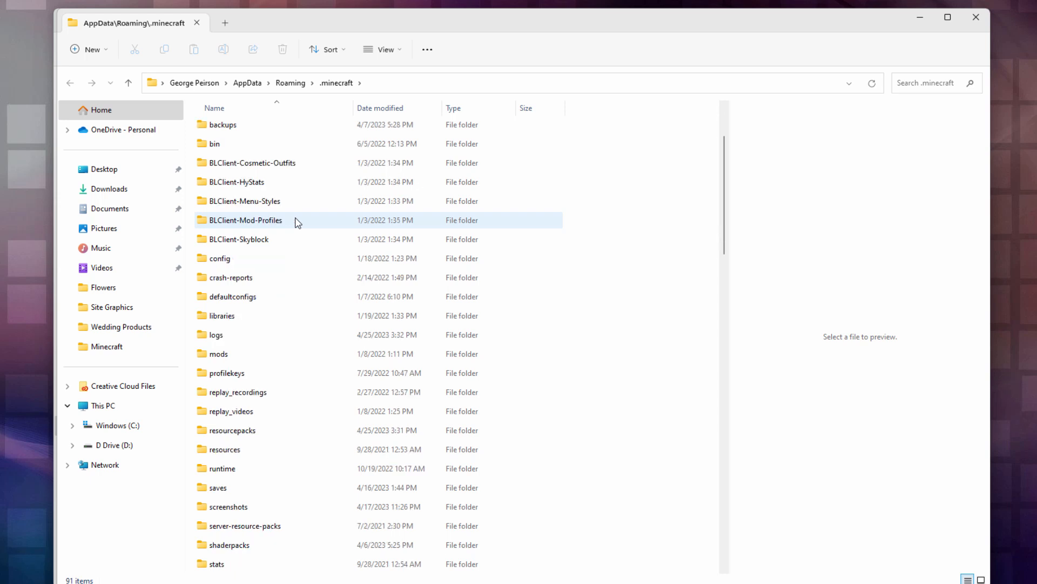
scroll(316, 189, "up", 2)
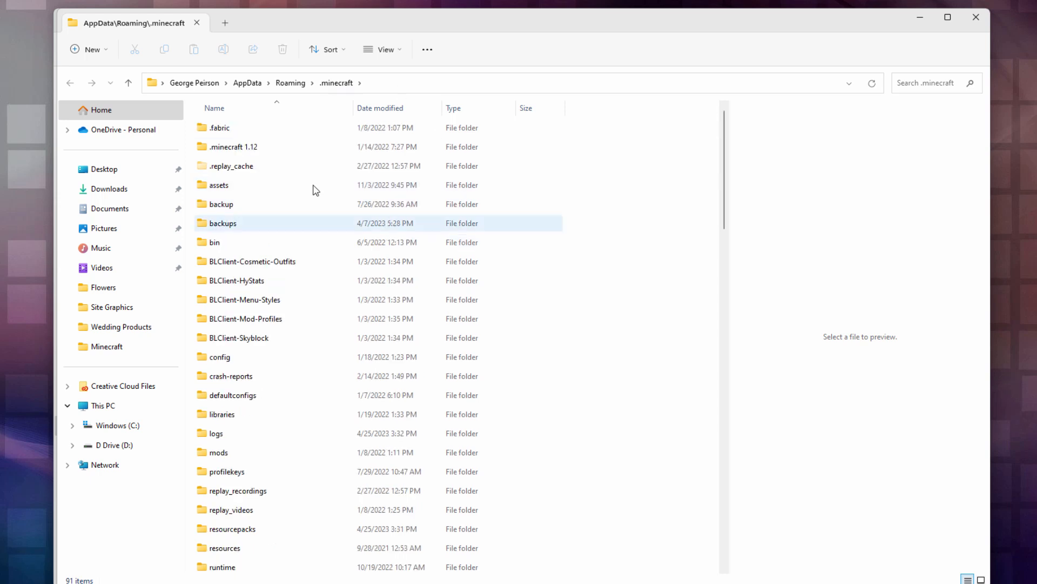
Go up to the Roaming folder, then reopen .minecraft and enter its versions folder.
left_click(298, 85)
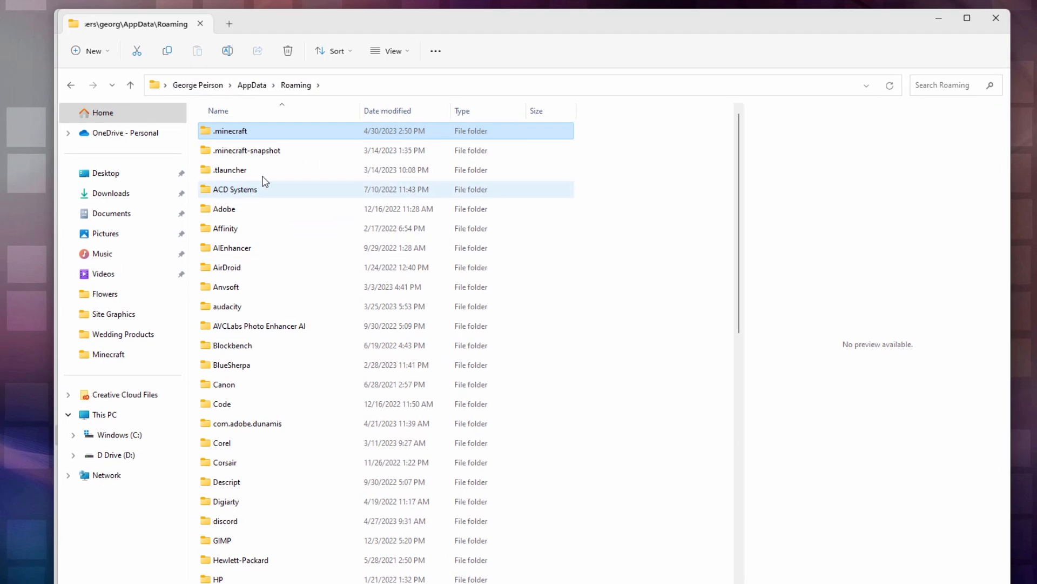
double_click(205, 135)
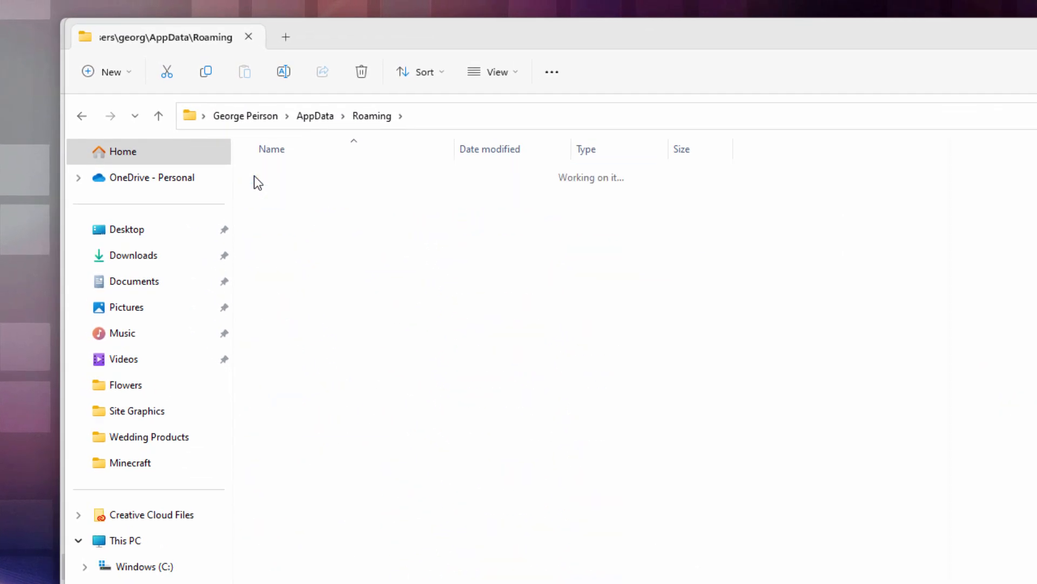
scroll(397, 573, "down", 3)
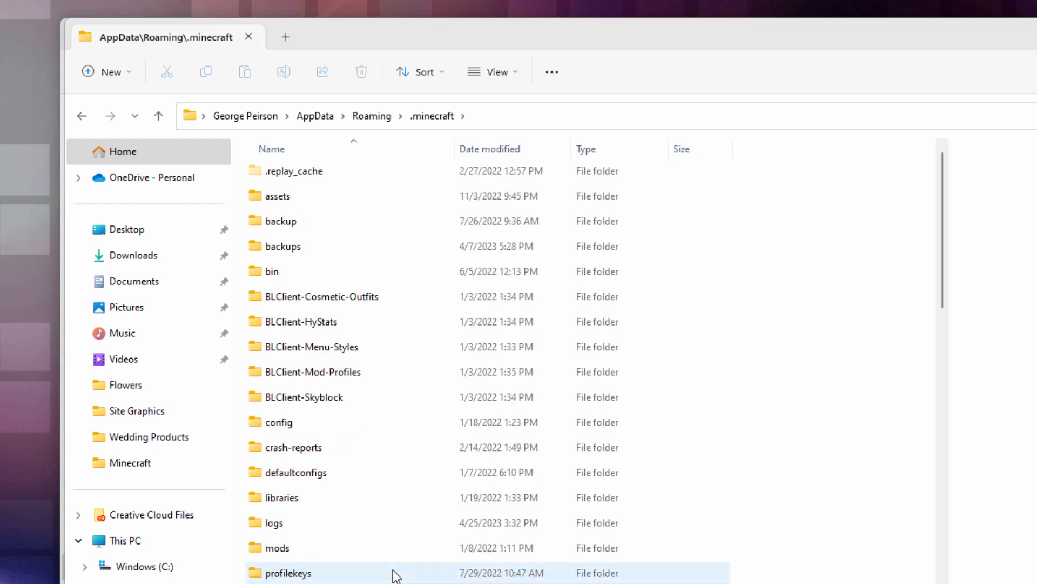
scroll(396, 573, "down", 5)
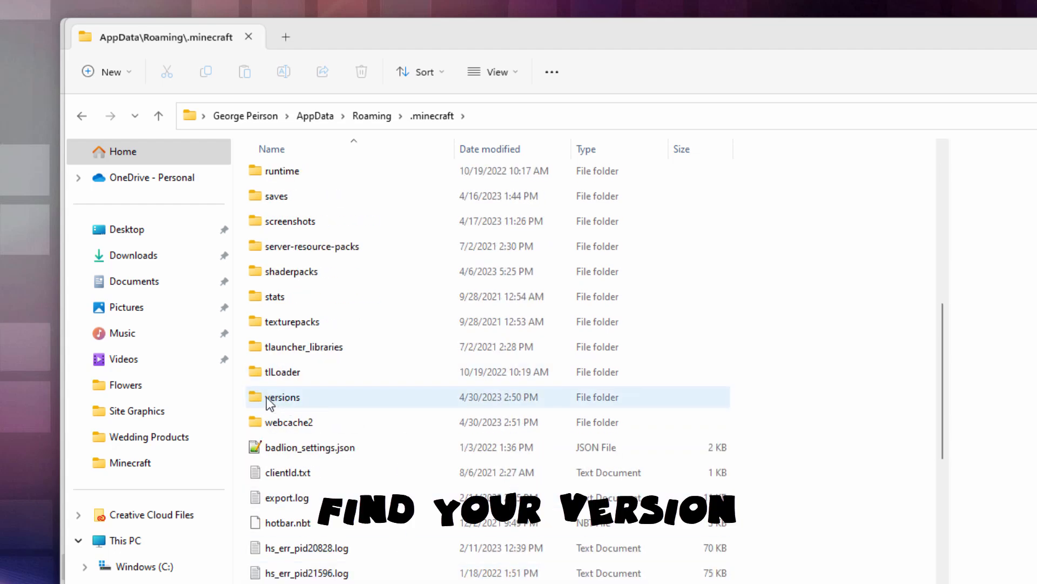
left_click(288, 400)
double_click(255, 398)
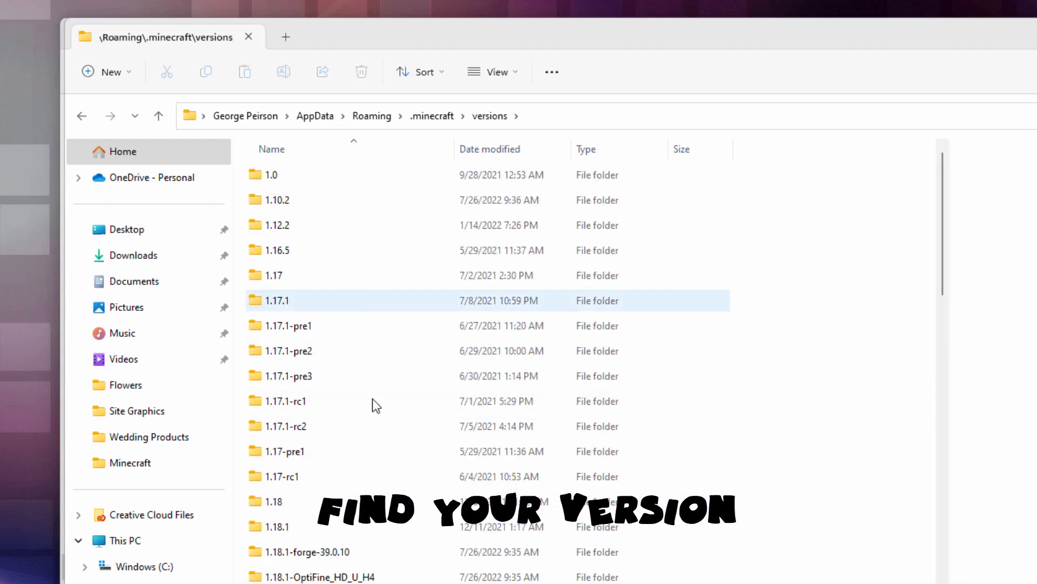
Find and open the 1.19.4 folder among the game versions.
scroll(372, 397, "down", 2)
scroll(327, 398, "down", 15)
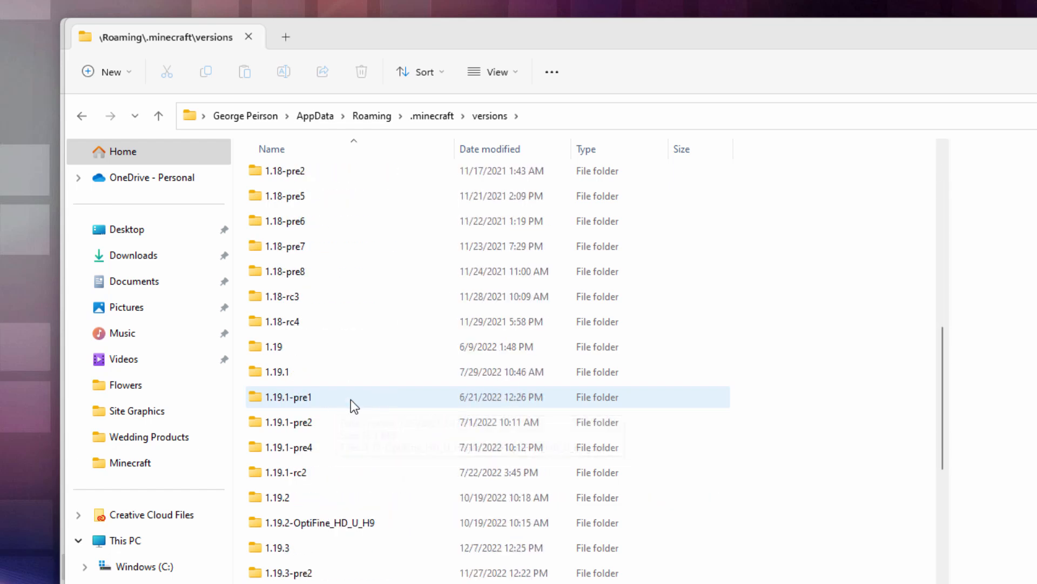
left_click(287, 426)
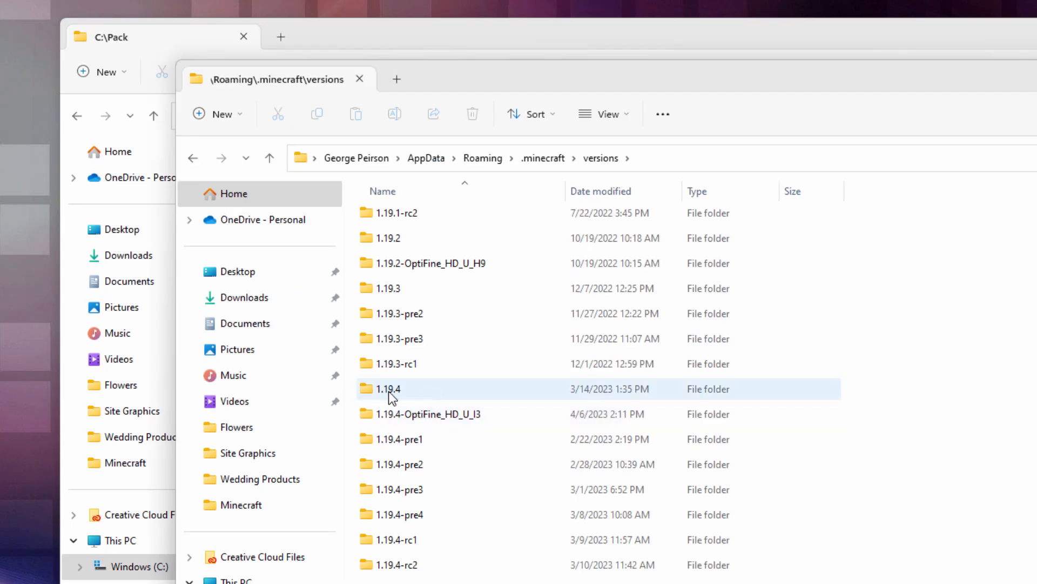
double_click(371, 389)
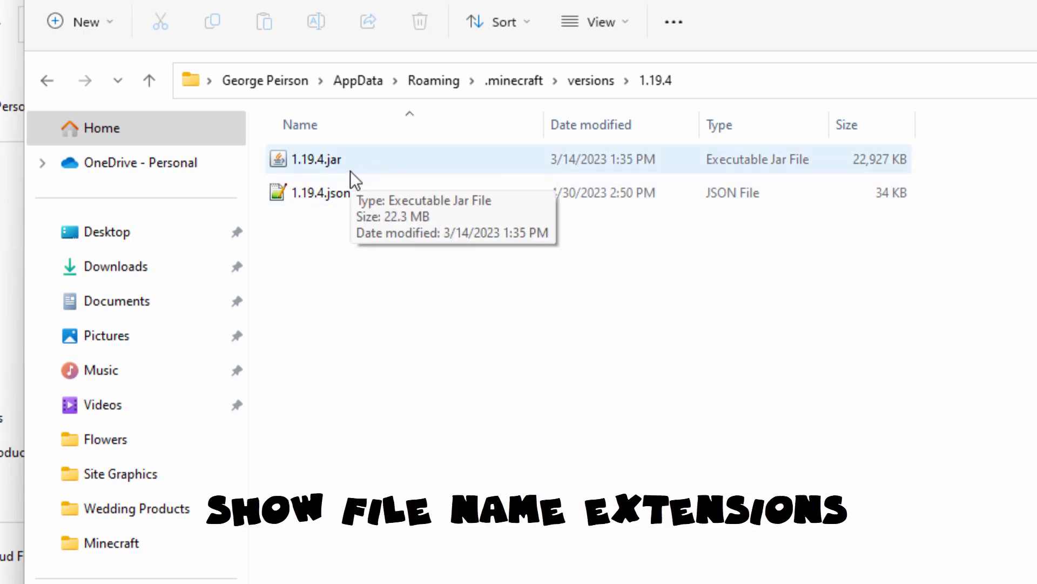
Check the view options for whether file name extensions are shown.
left_click(631, 21)
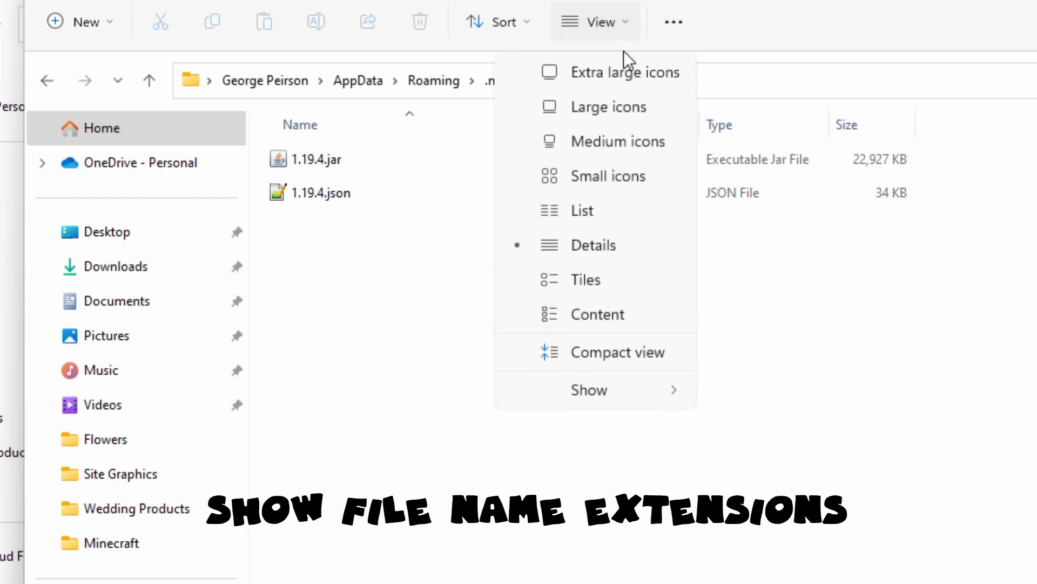
mouse_move(616, 389)
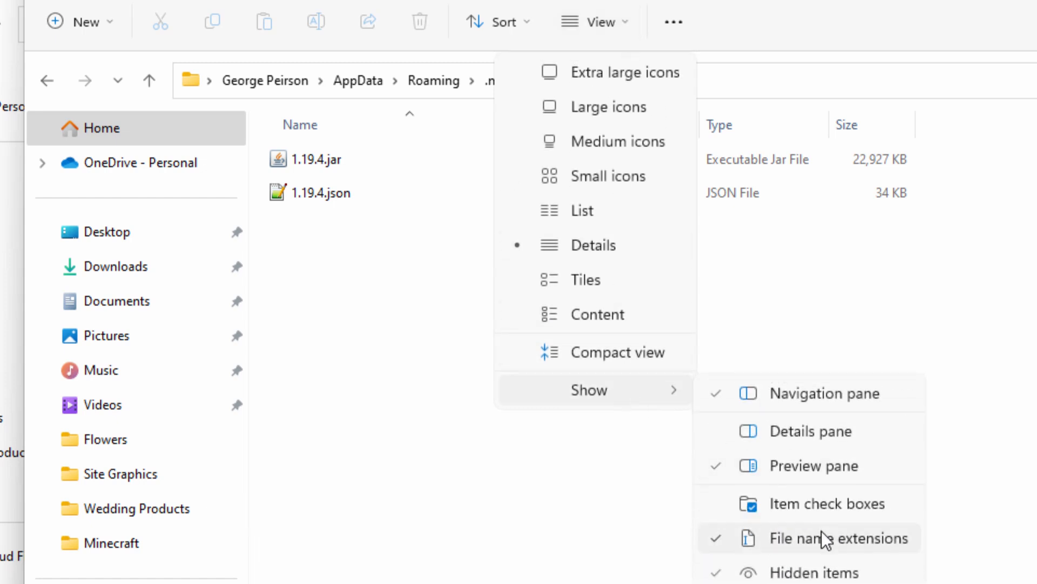
left_click(392, 334)
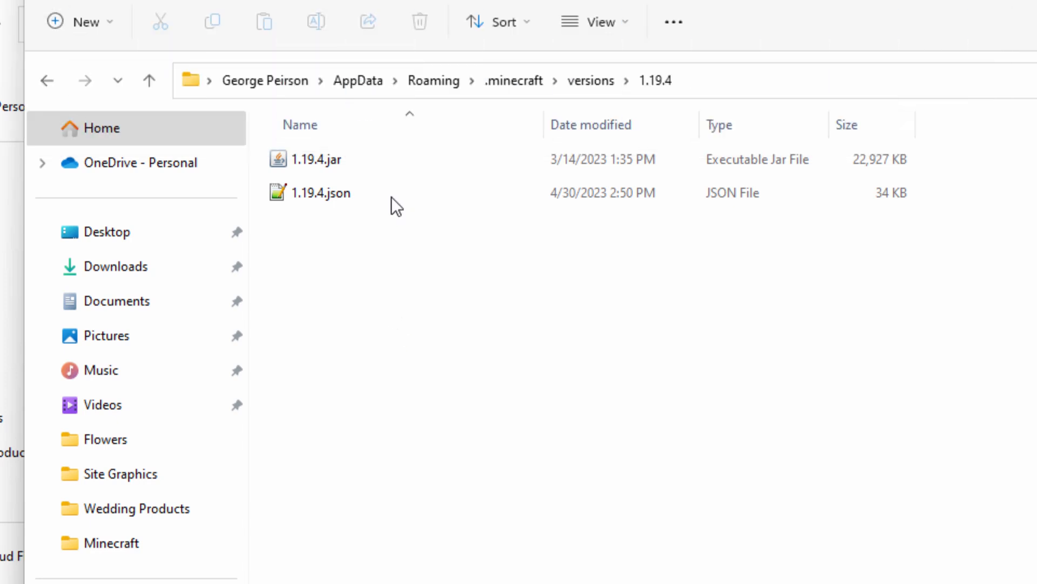
Copy 1.19.4.jar from the version folder into the C:\Pack folder.
left_click(280, 155)
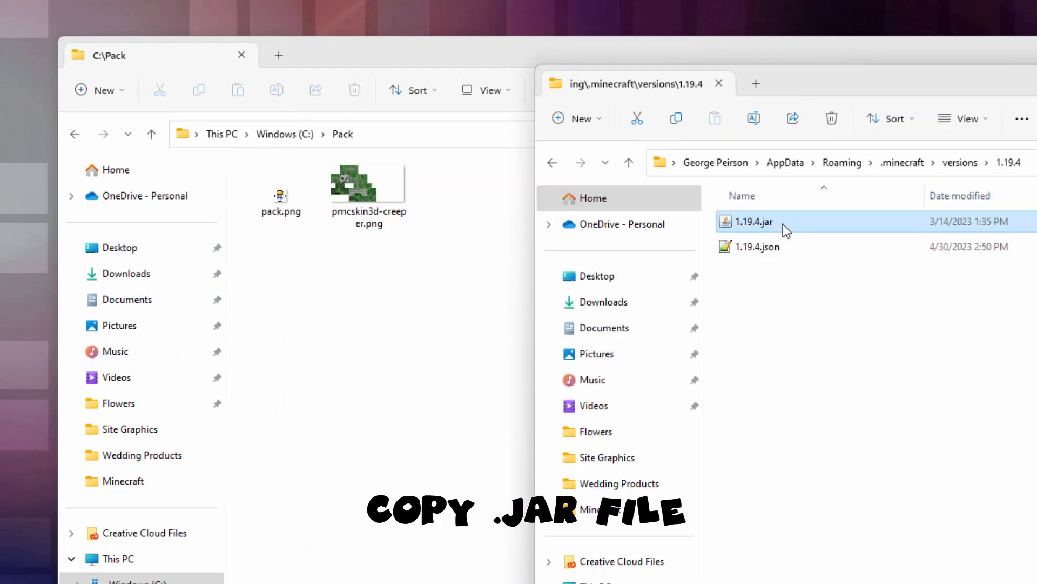
left_click_drag(782, 229, 705, 249)
right_click_drag(705, 249, 363, 375)
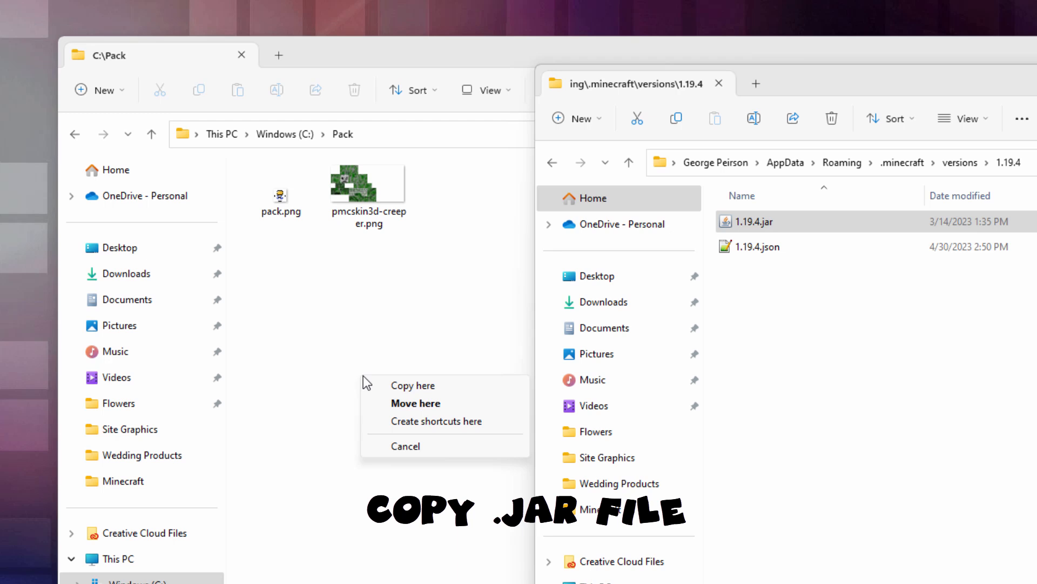
left_click(401, 387)
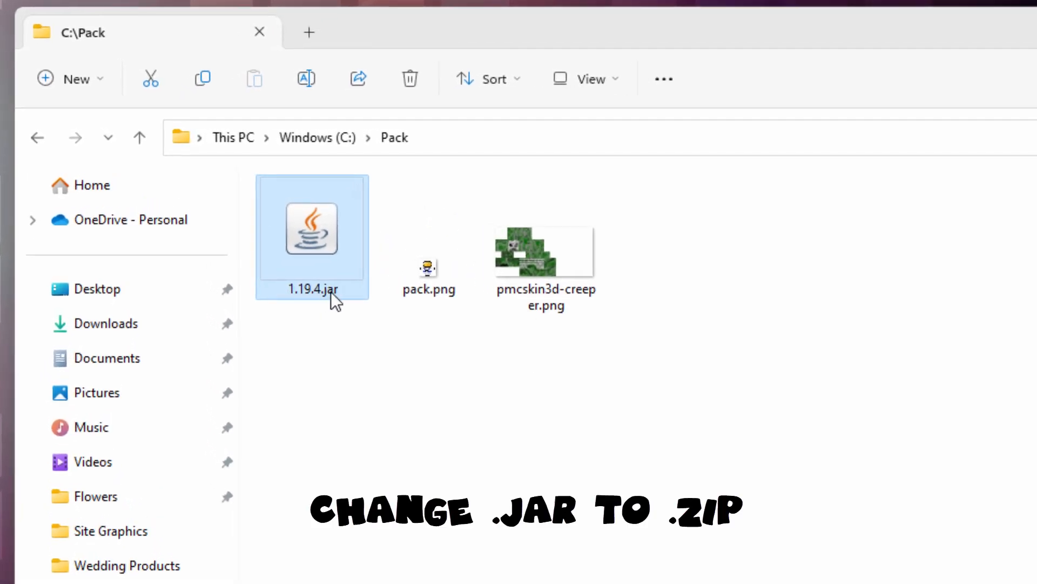
left_click(322, 287)
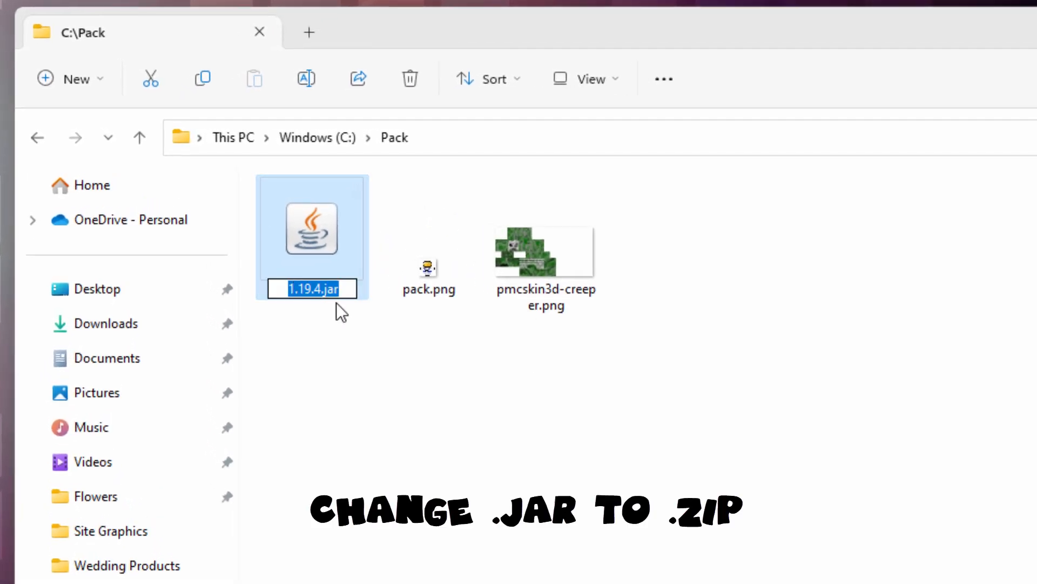
left_click(353, 289)
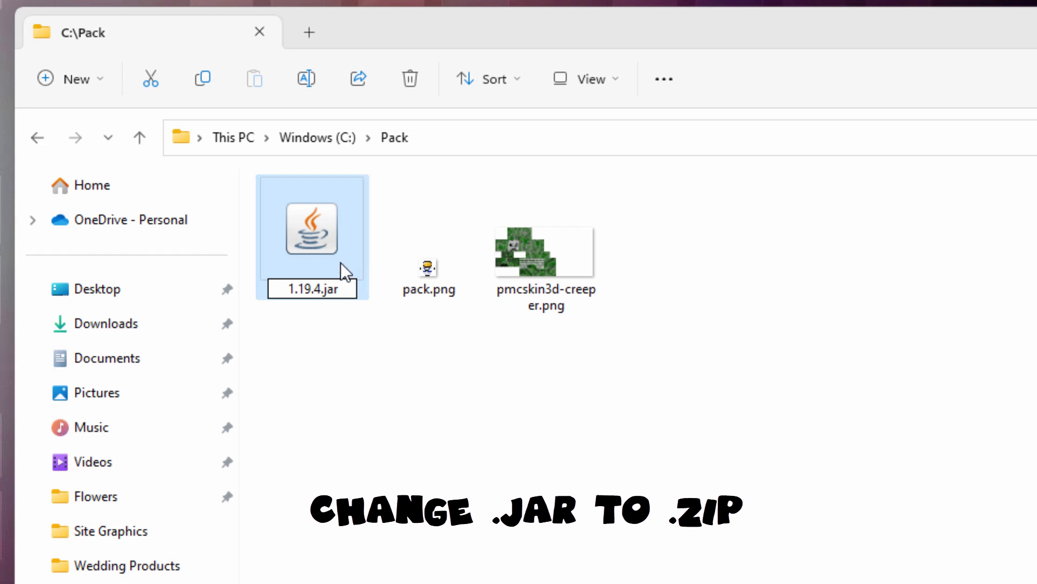
left_click(329, 242)
Rename 1.19.4.jar in the C:\Pack folder to 1.19.4.zip, accepting the file extension change.
right_click(328, 243)
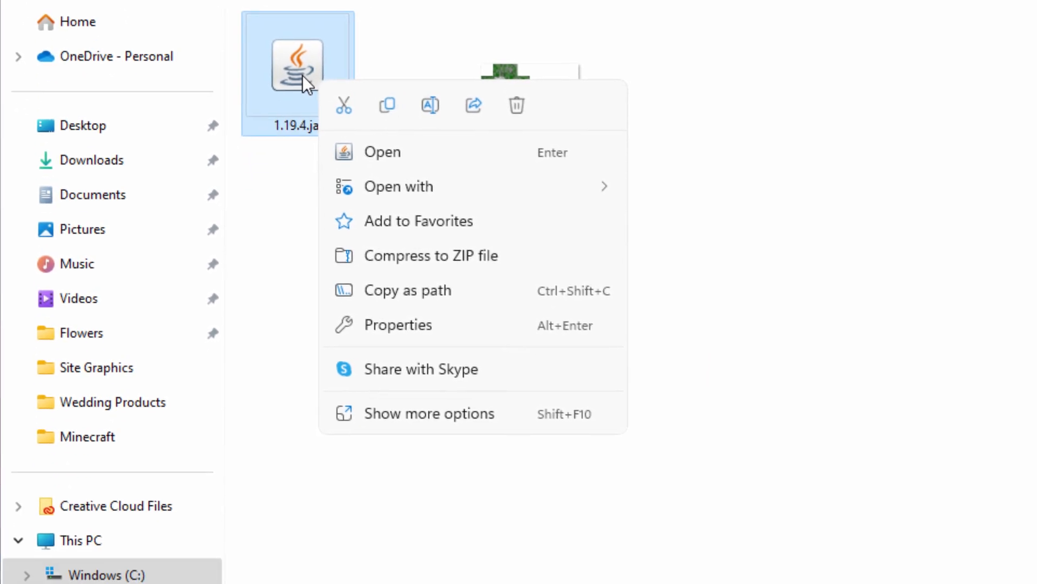
left_click(462, 416)
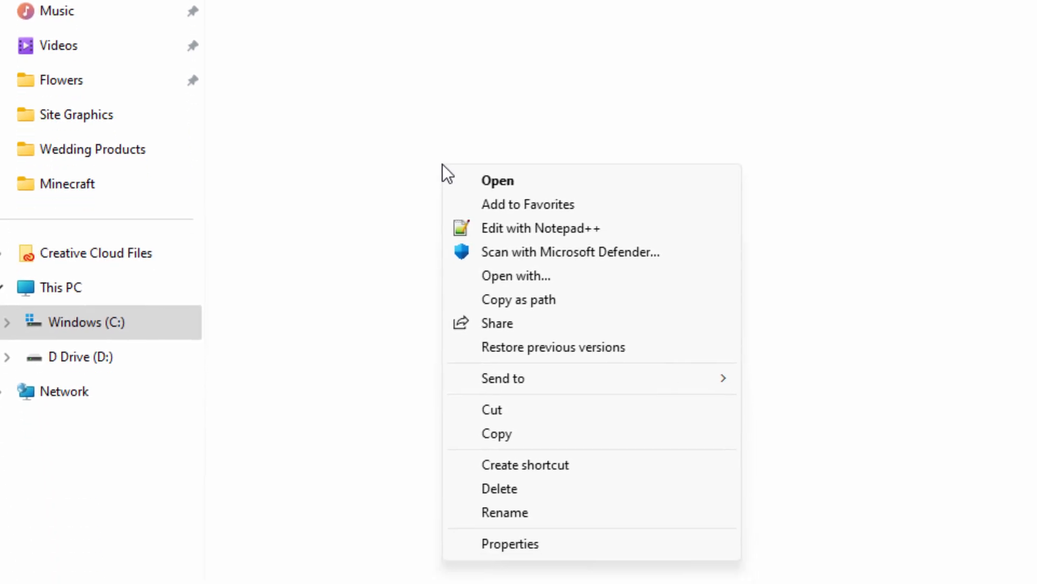
left_click(496, 494)
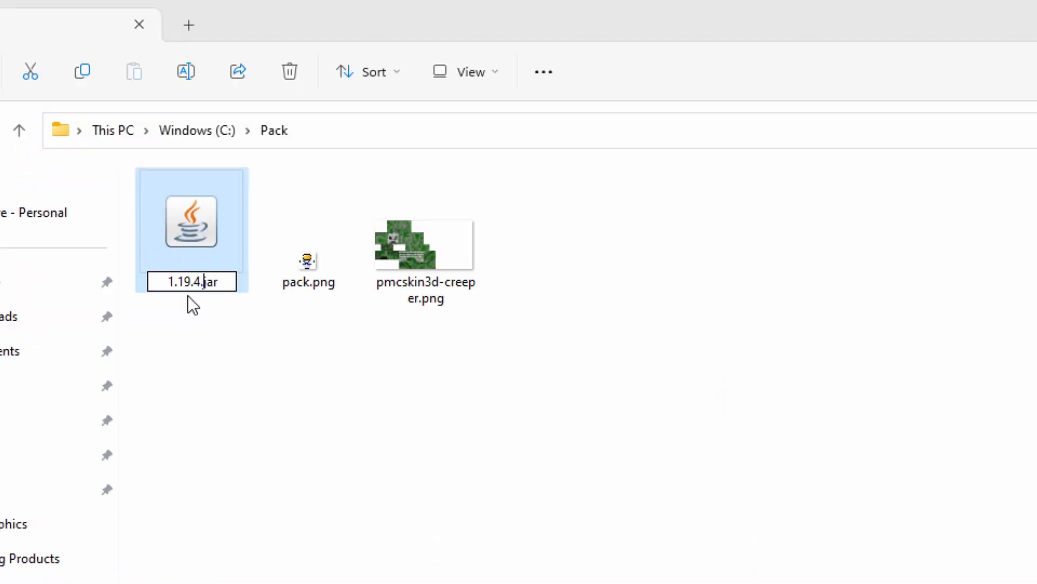
key("BackSpace")
key("BackSpace")
key("BackSpace")
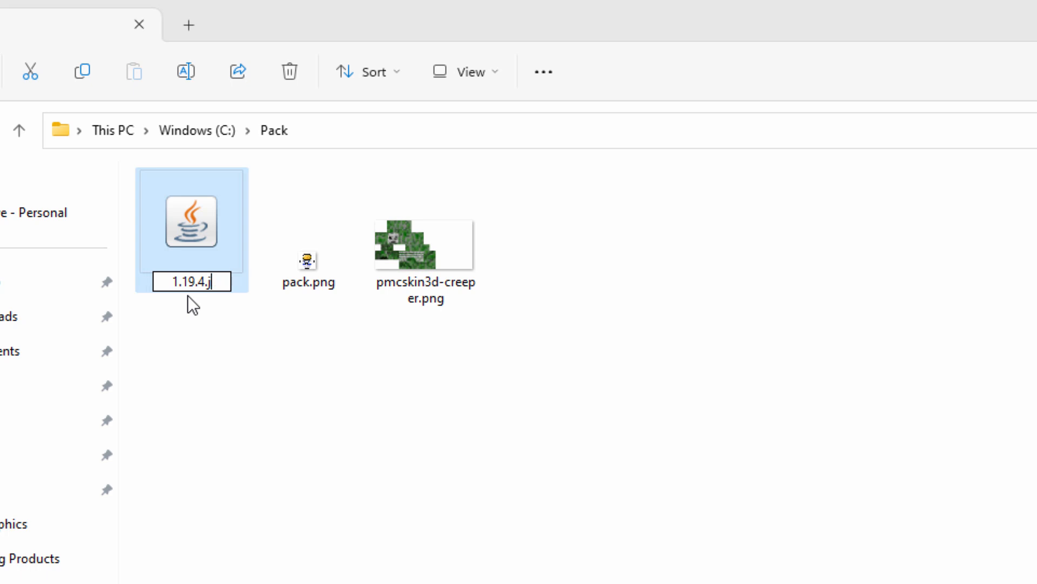
type("zip")
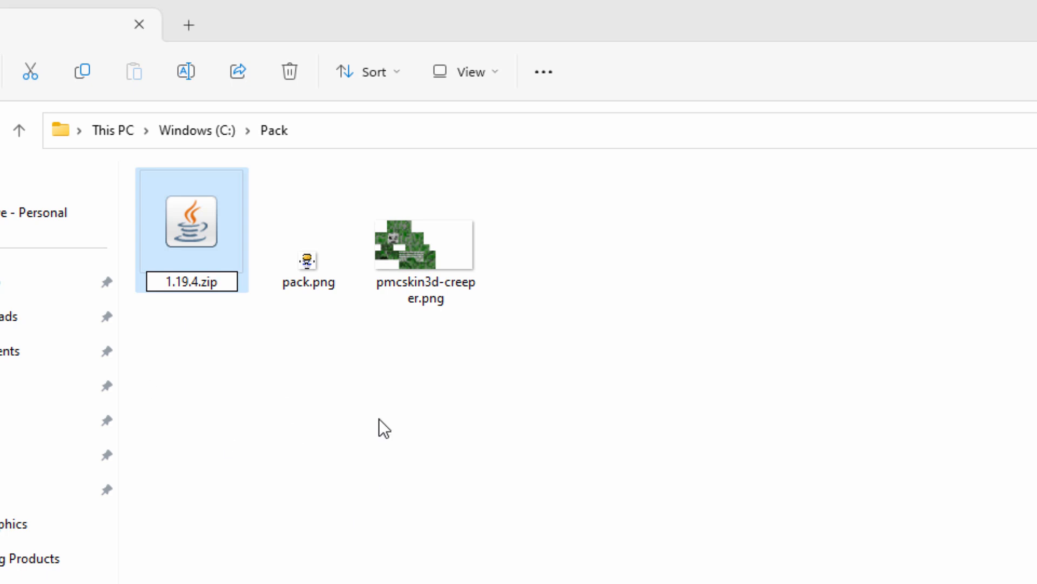
key("Return")
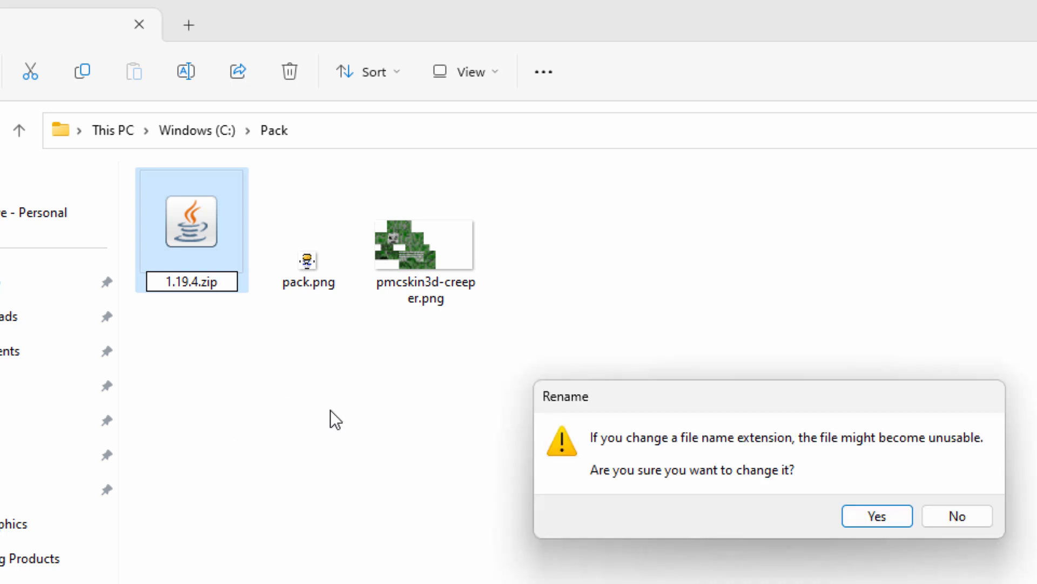
left_click(890, 513)
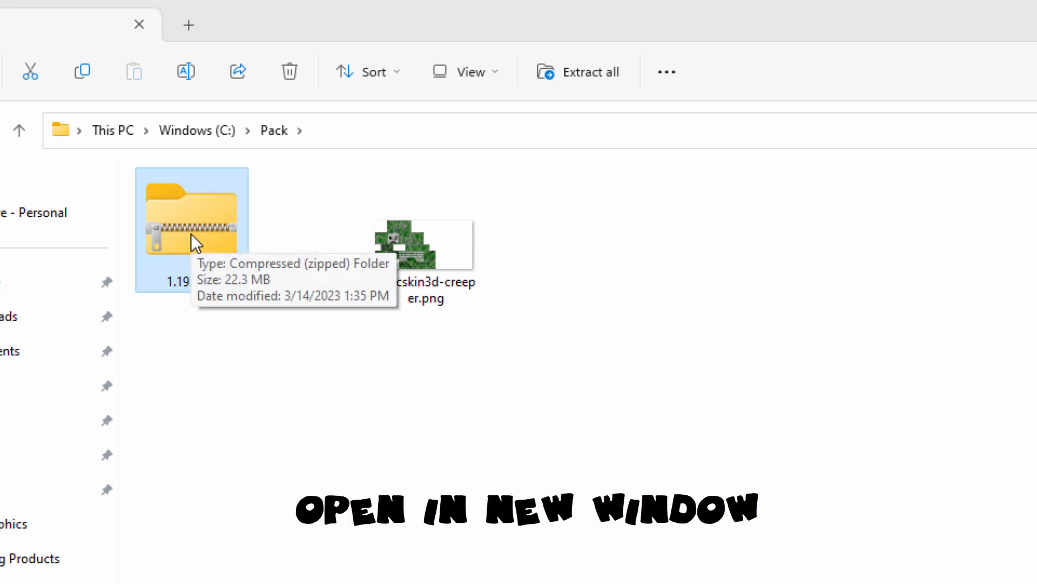
Open 1.19.4.zip in a new window and place it beside the C:\Pack window.
right_click(209, 221)
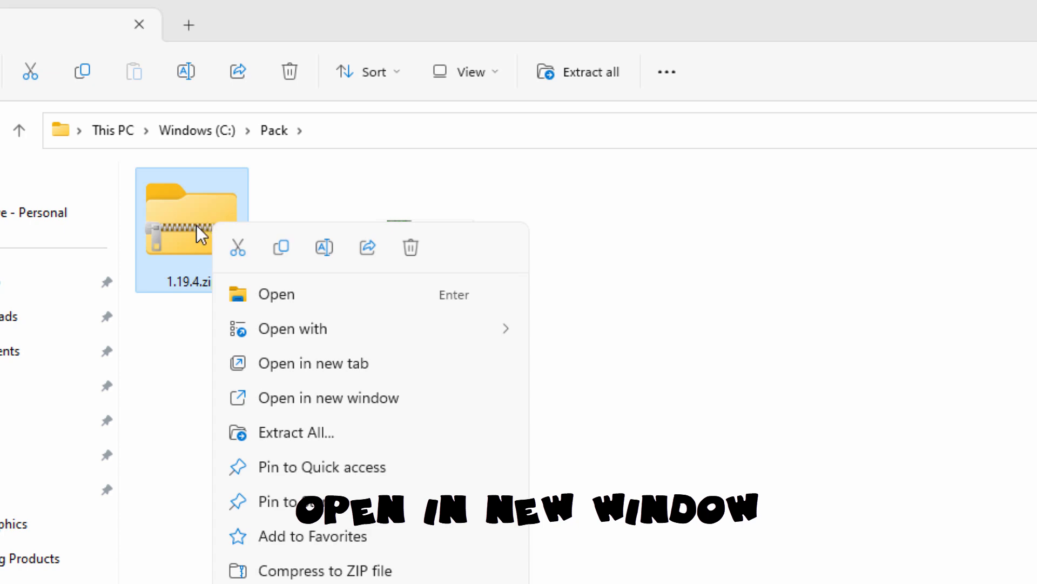
left_click(355, 403)
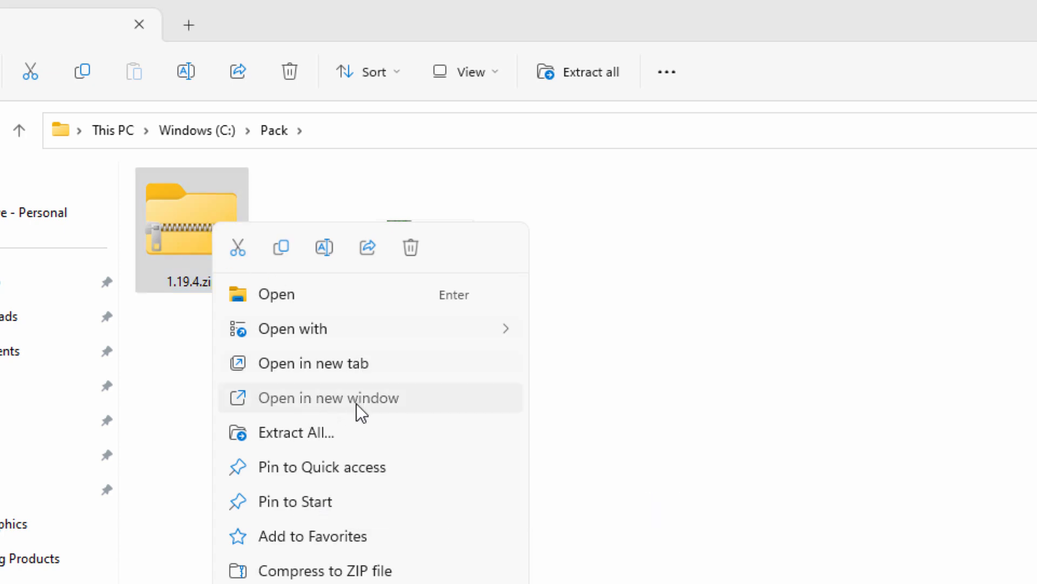
left_click_drag(586, 71, 814, 39)
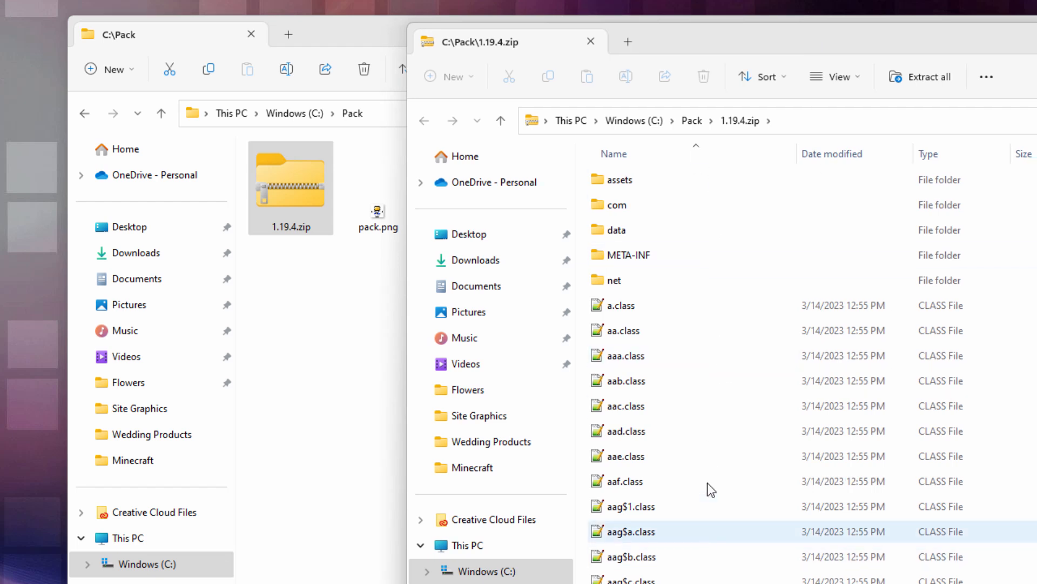
left_click_drag(706, 45, 748, 41)
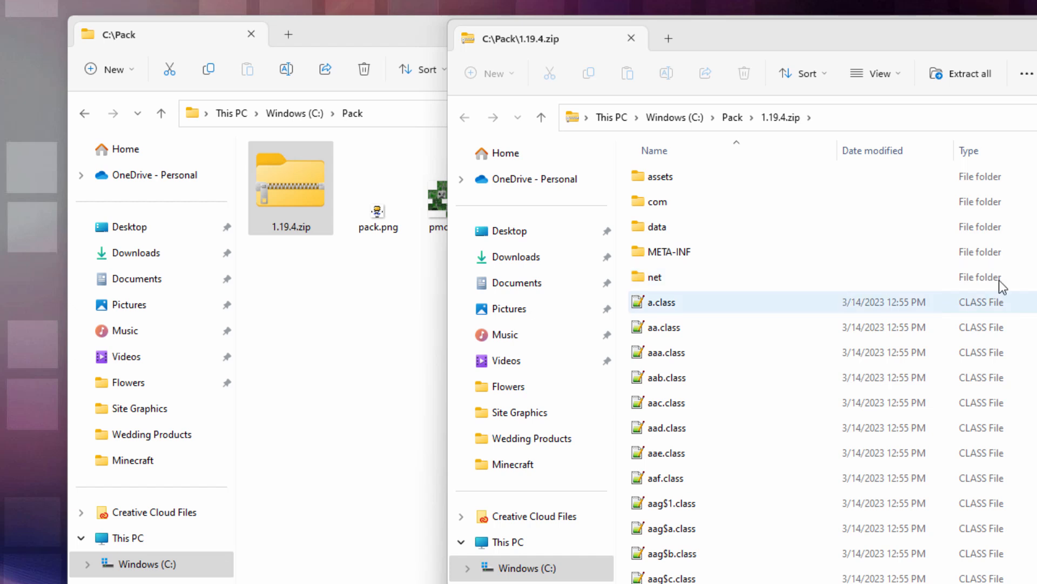
Look through the zip's contents and go to its assets\minecraft\textures\entity\creeper folder.
scroll(826, 368, "down", 20)
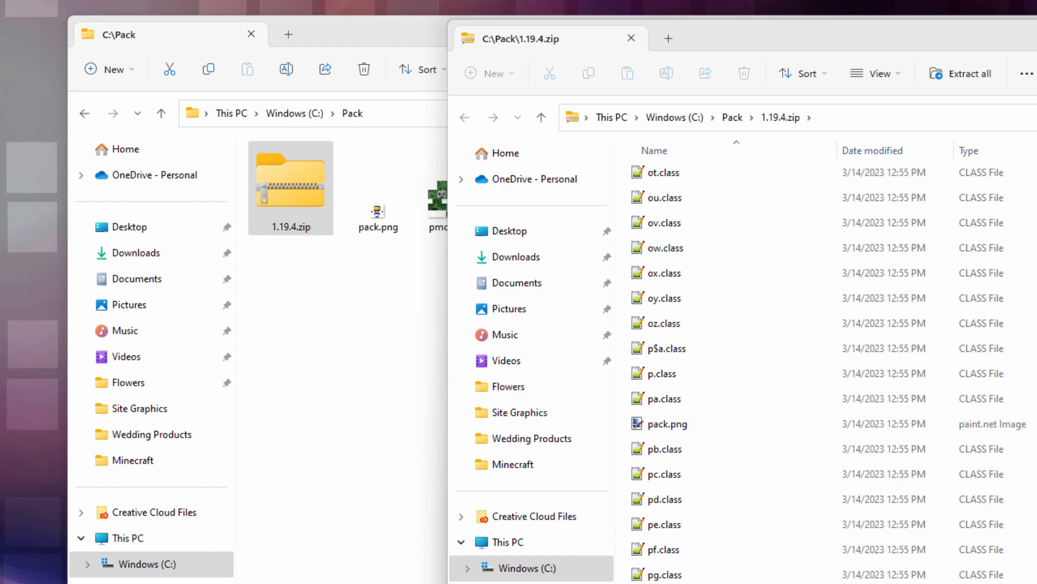
scroll(724, 292, "up", 20)
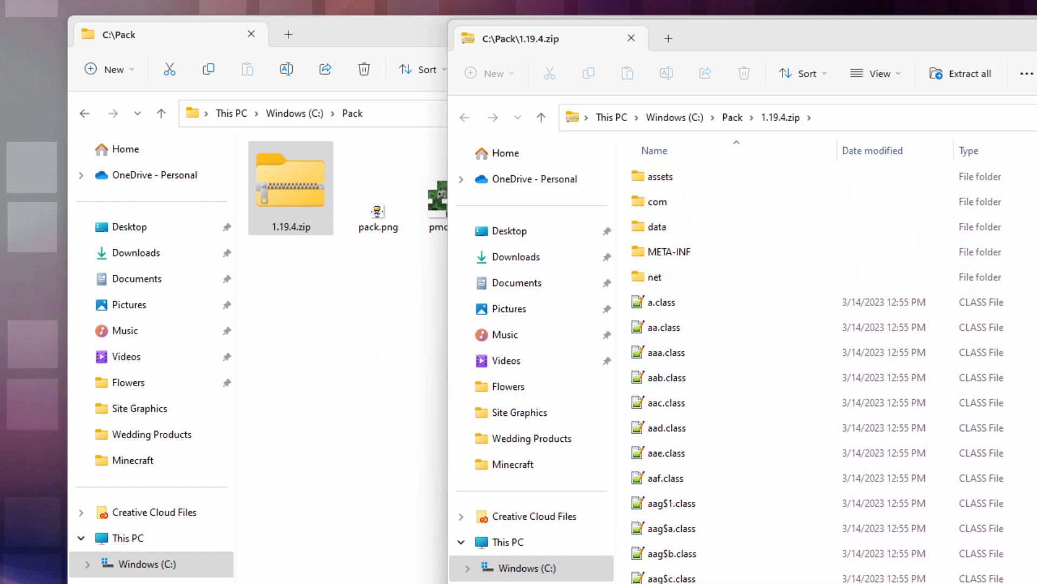
double_click(641, 180)
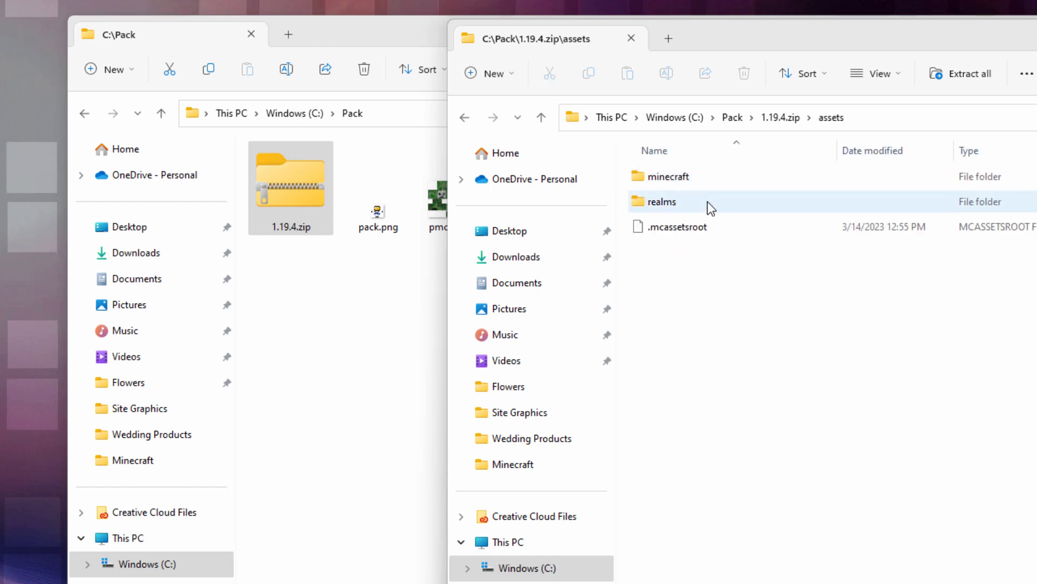
left_click(644, 178)
double_click(644, 179)
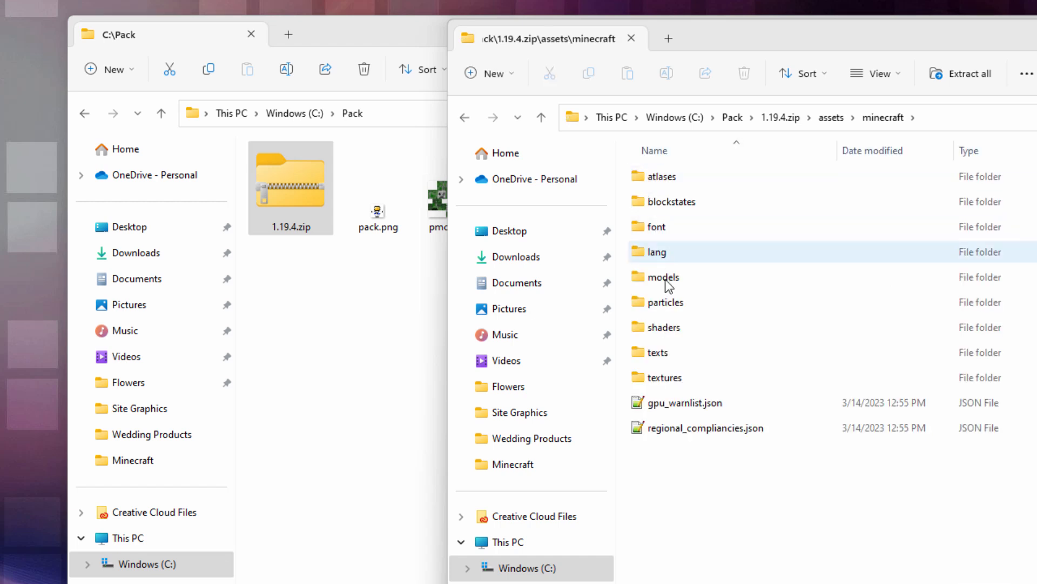
double_click(638, 378)
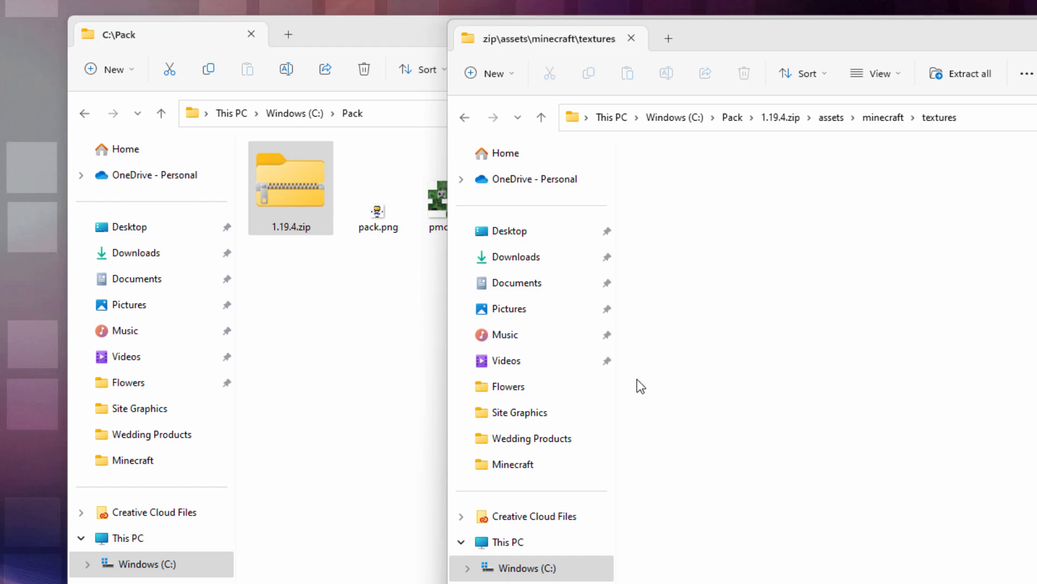
double_click(641, 252)
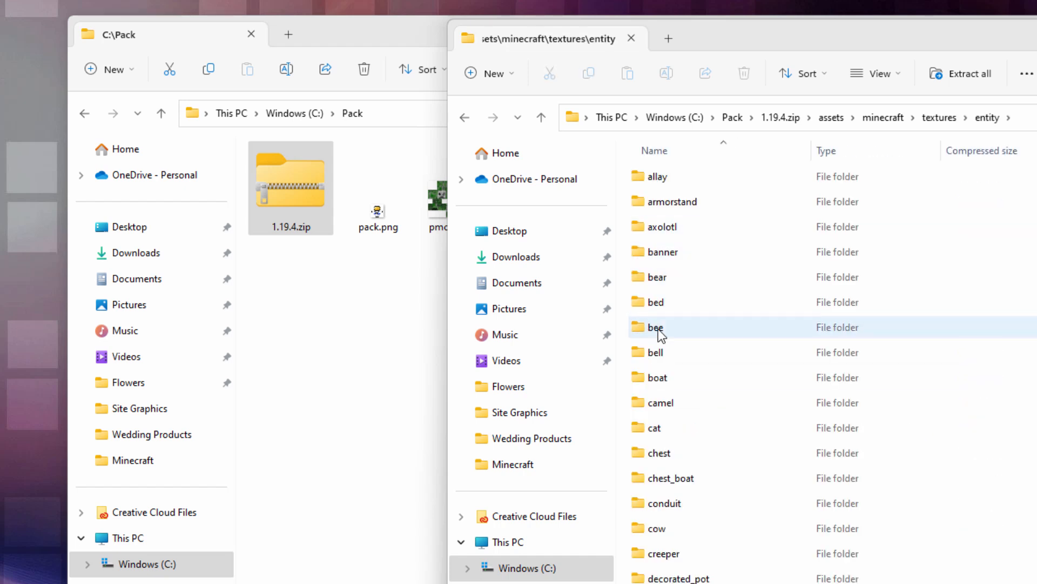
double_click(642, 555)
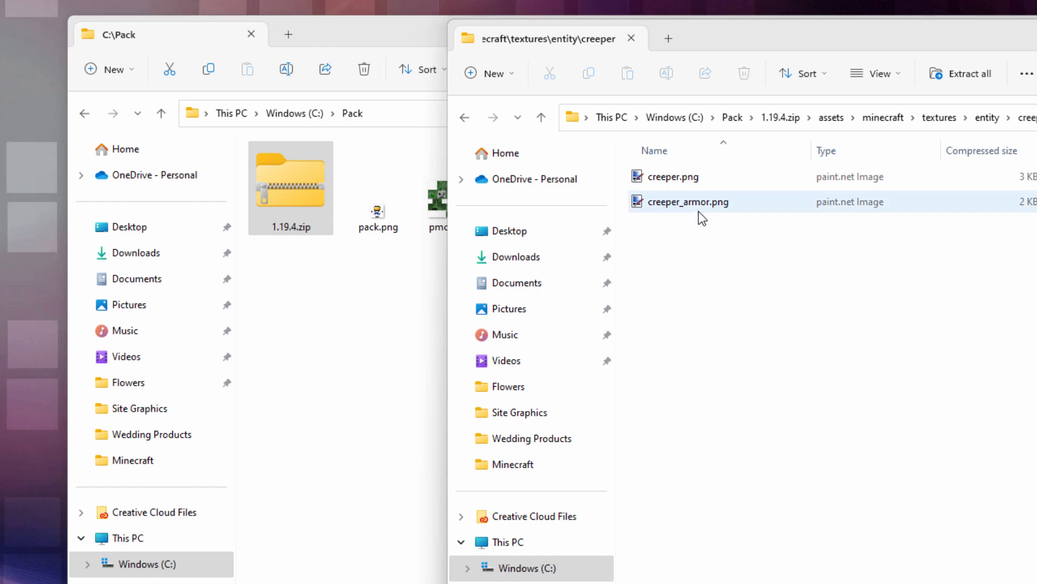
Rename the skin image pmcskin3d-creeper.png in C:\Pack to creeper.png, moving the zip window off it.
left_click_drag(701, 53, 820, 190)
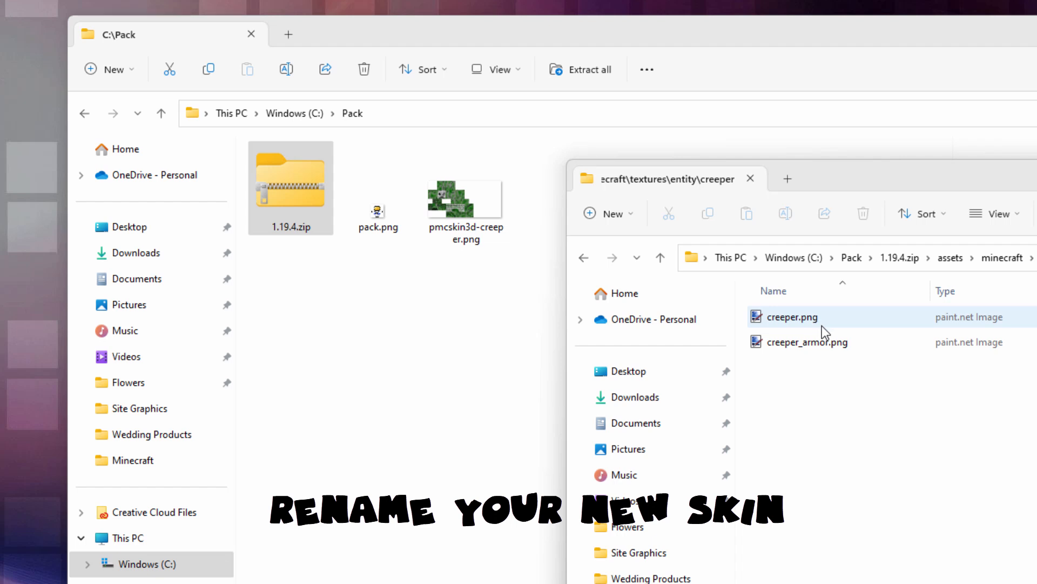
left_click(466, 238)
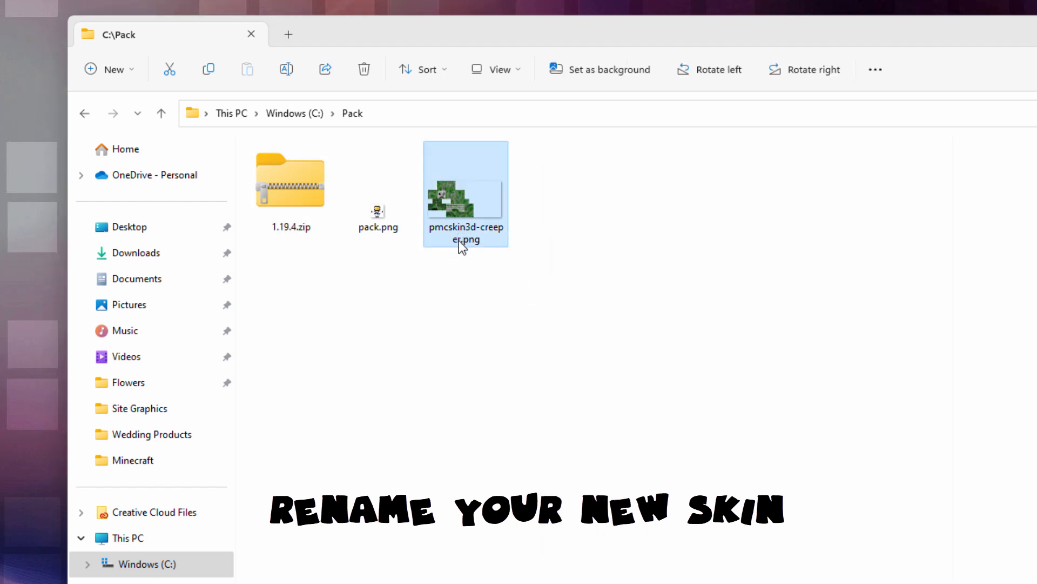
left_click(460, 229)
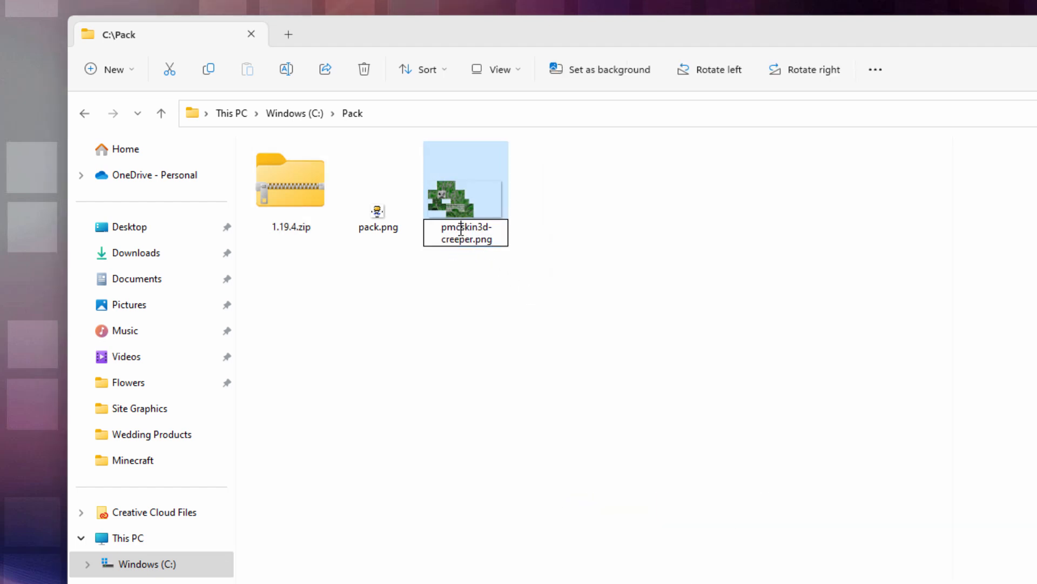
left_click(443, 241)
key("BackSpace")
key("BackSpace")
key("BackSpace")
key("BackSpace")
key("BackSpace")
key("BackSpace")
key("BackSpace")
key("BackSpace")
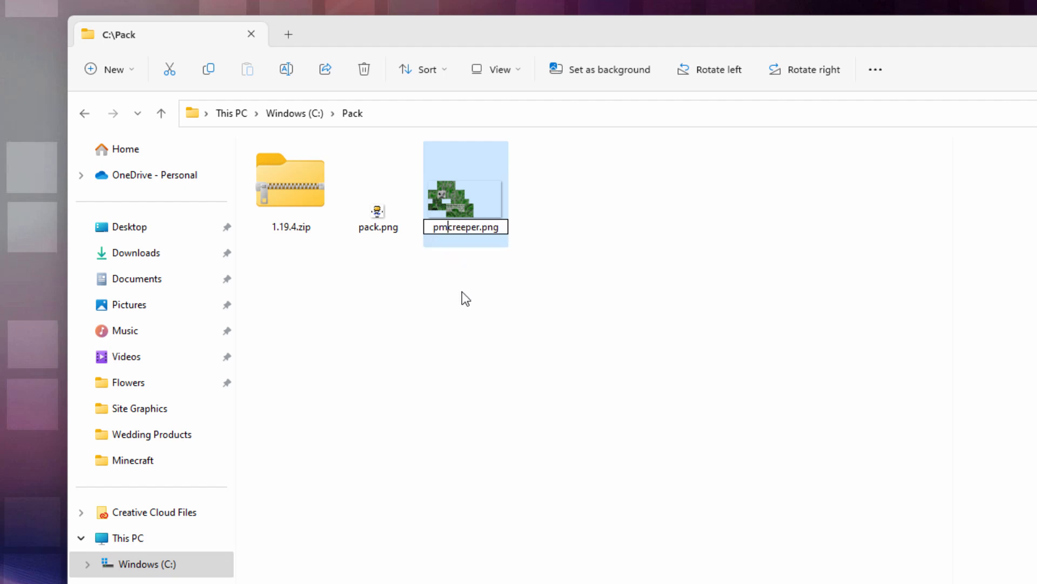
key("BackSpace")
key("BackSpace")
left_click(470, 294)
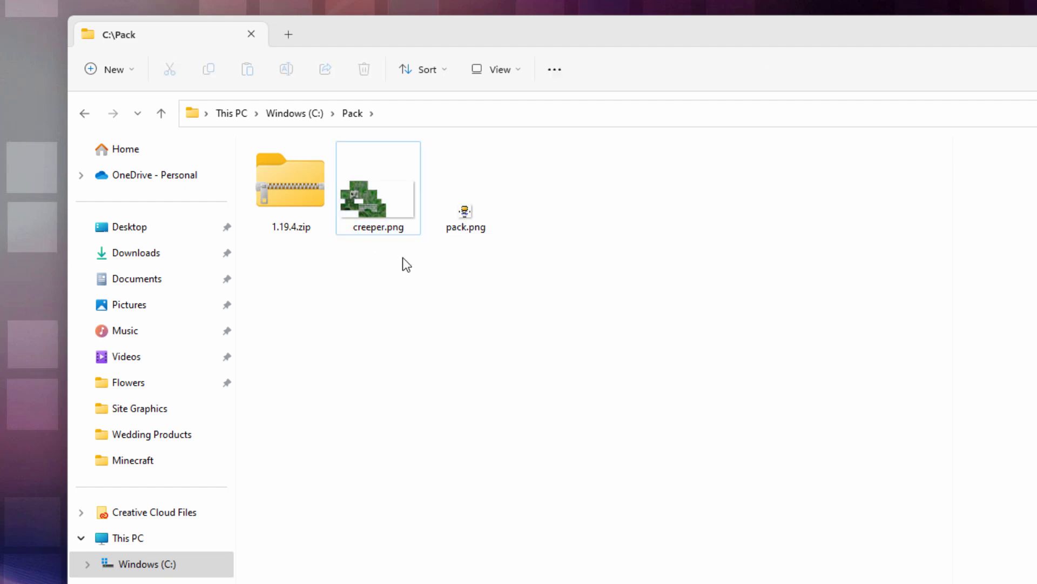
Arrange the windows so the zip's folder path shows above the C:\Pack window, and create an assets folder in C:\Pack.
left_click_drag(620, 37, 632, 122)
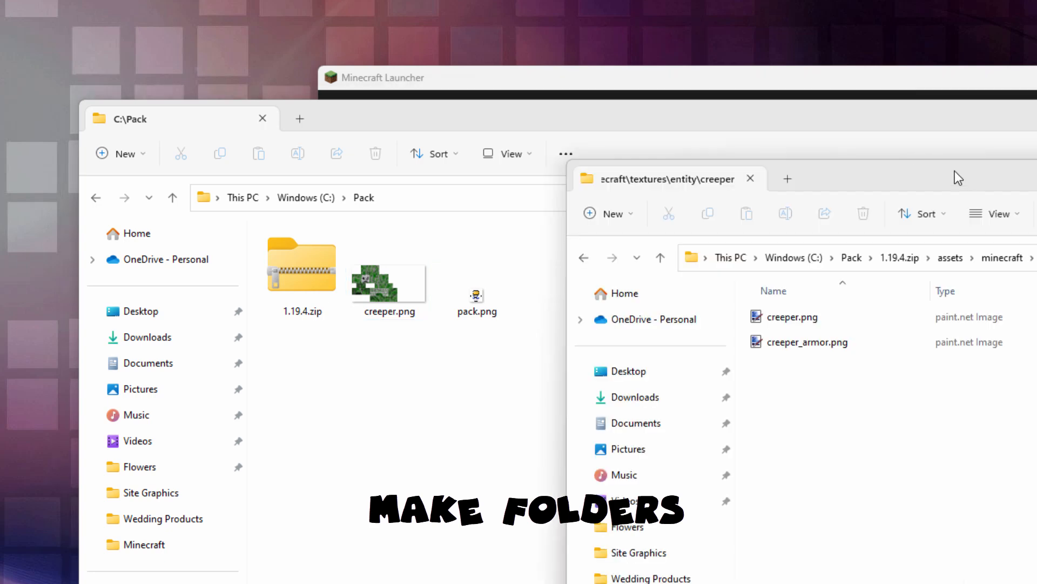
left_click_drag(958, 176, 596, 0)
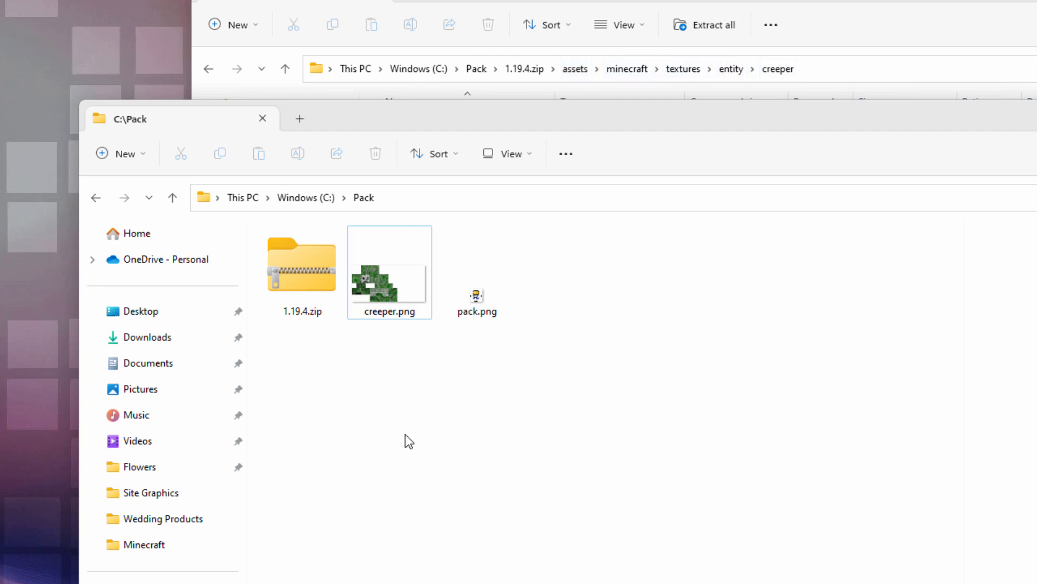
left_click(136, 155)
left_click(144, 186)
type("as")
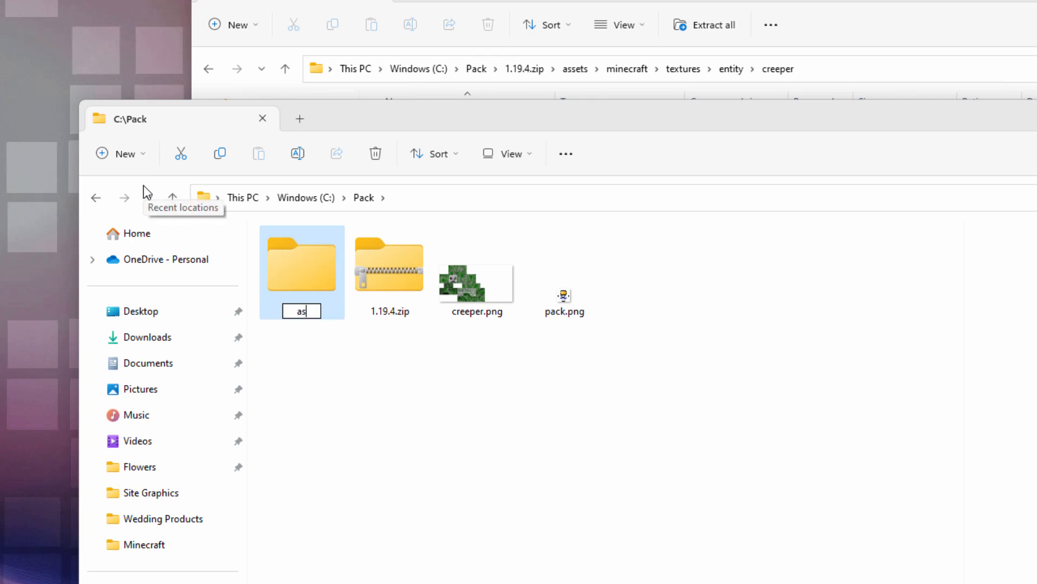
type("sets")
key("Return")
Open the new assets folder and create a folder named minecraft inside it.
double_click(314, 284)
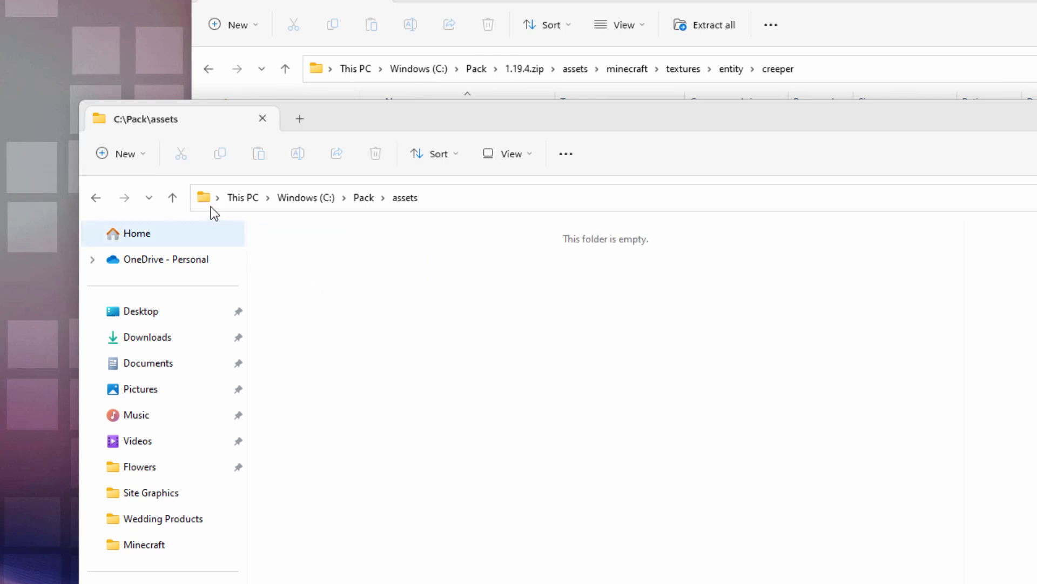
left_click(130, 154)
left_click(133, 189)
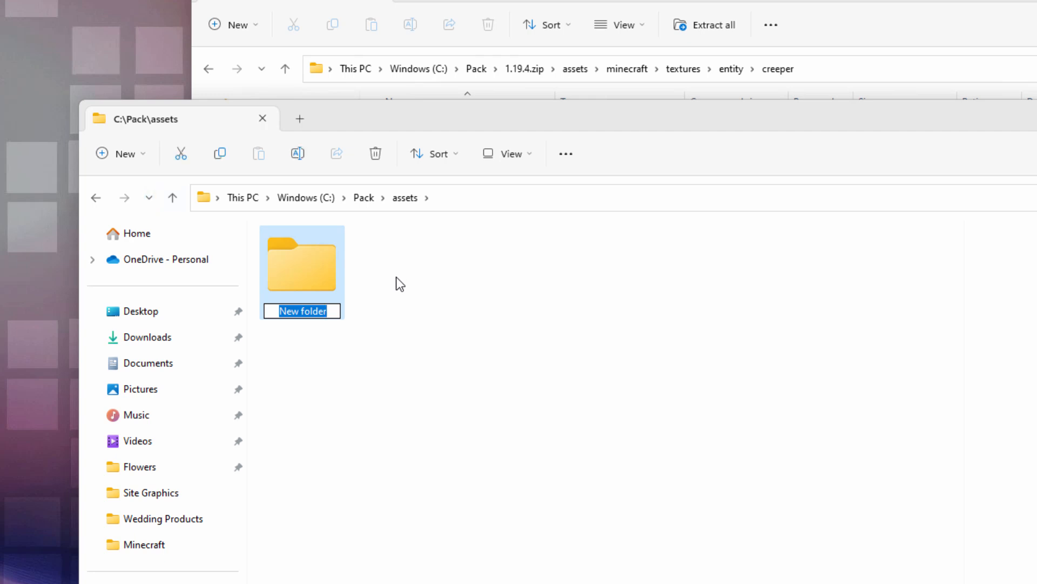
type("minecraft")
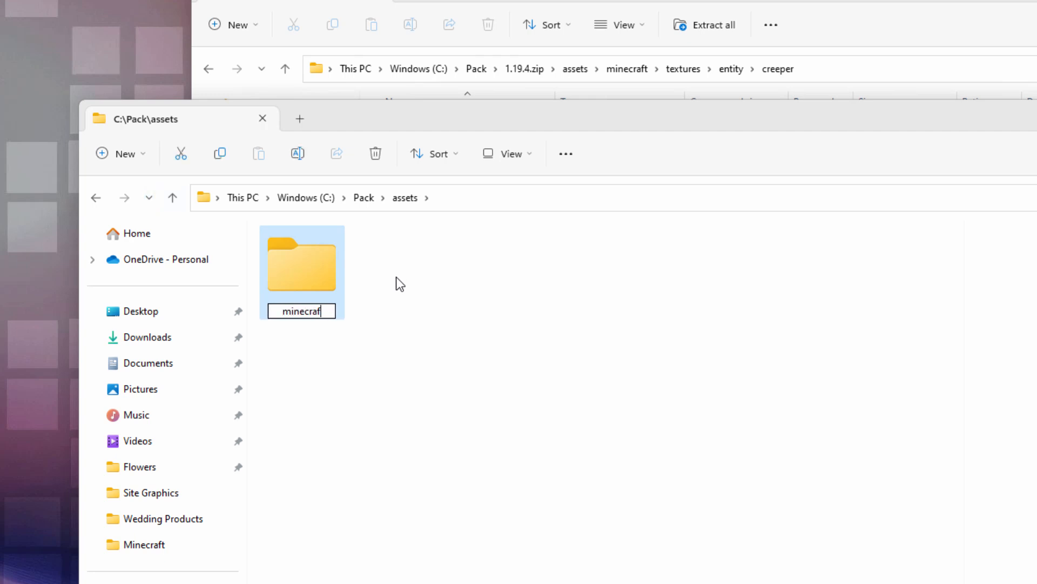
key("Return")
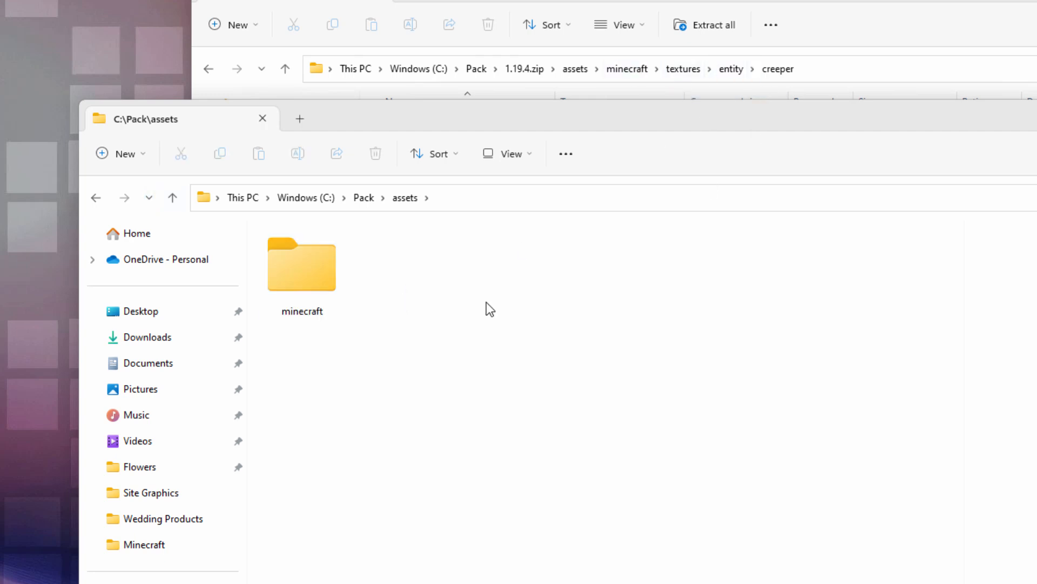
Open the new minecraft folder and create a folder named textures inside it.
double_click(318, 280)
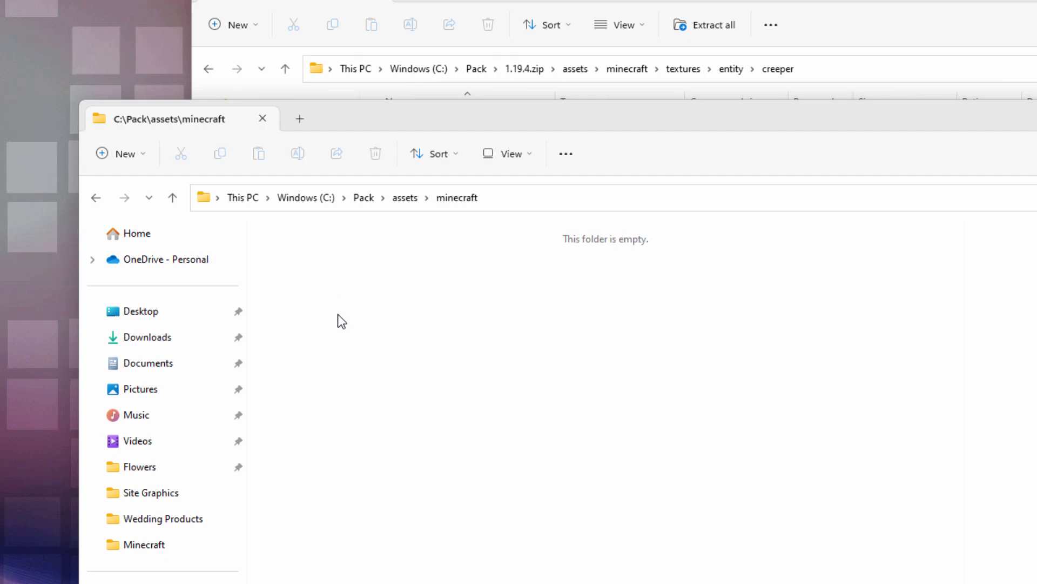
left_click(124, 156)
left_click(142, 188)
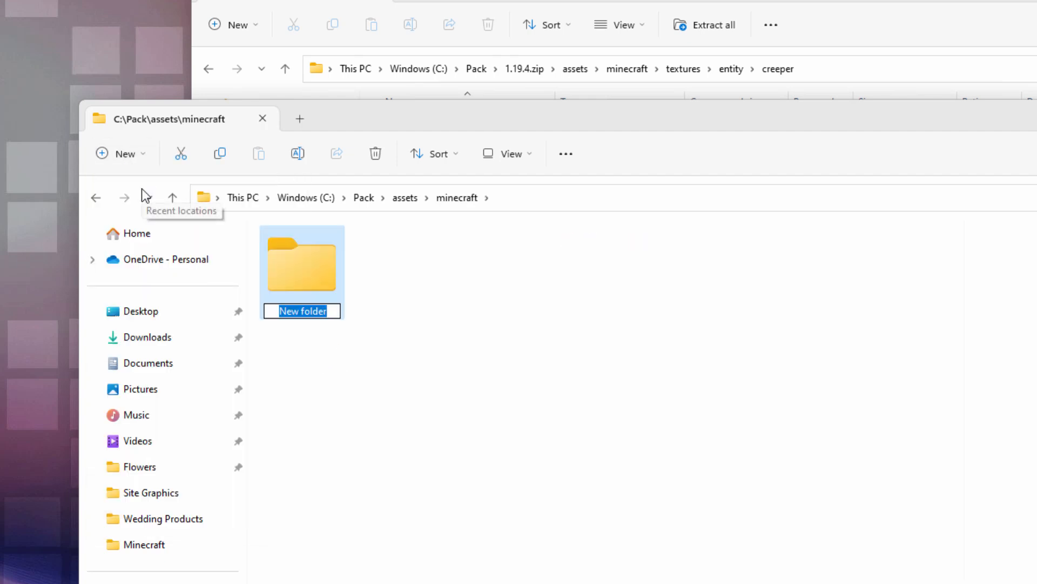
type("textures")
left_click(375, 285)
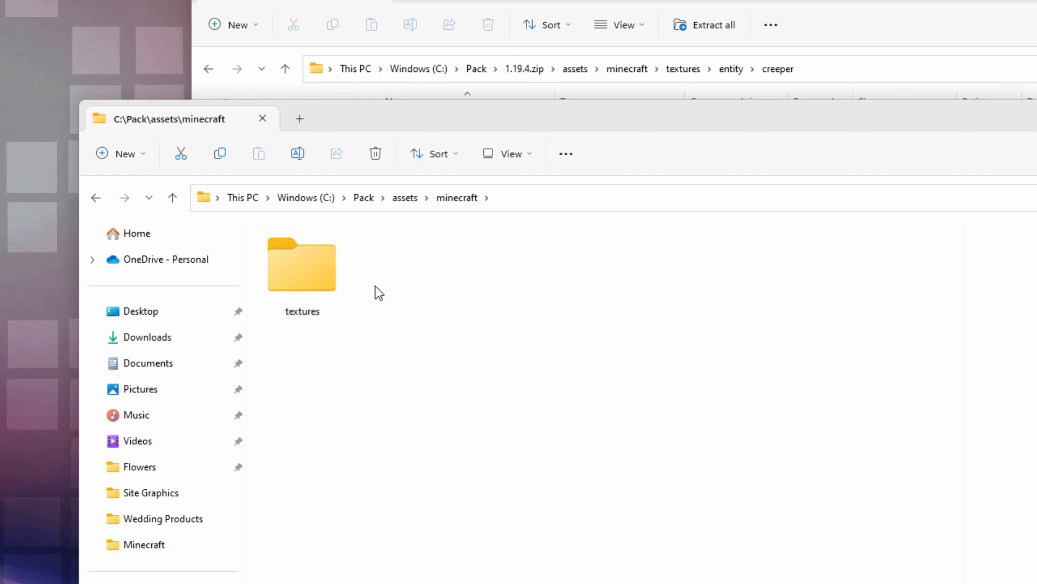
Open the textures folder and create a folder named entity inside it.
double_click(320, 276)
left_click(135, 155)
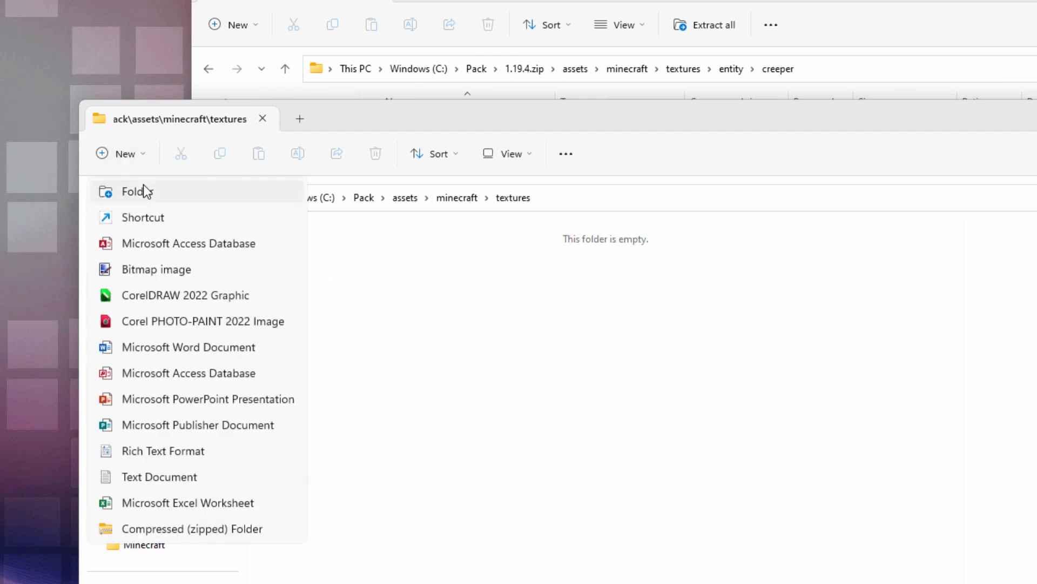
left_click(144, 192)
type("e")
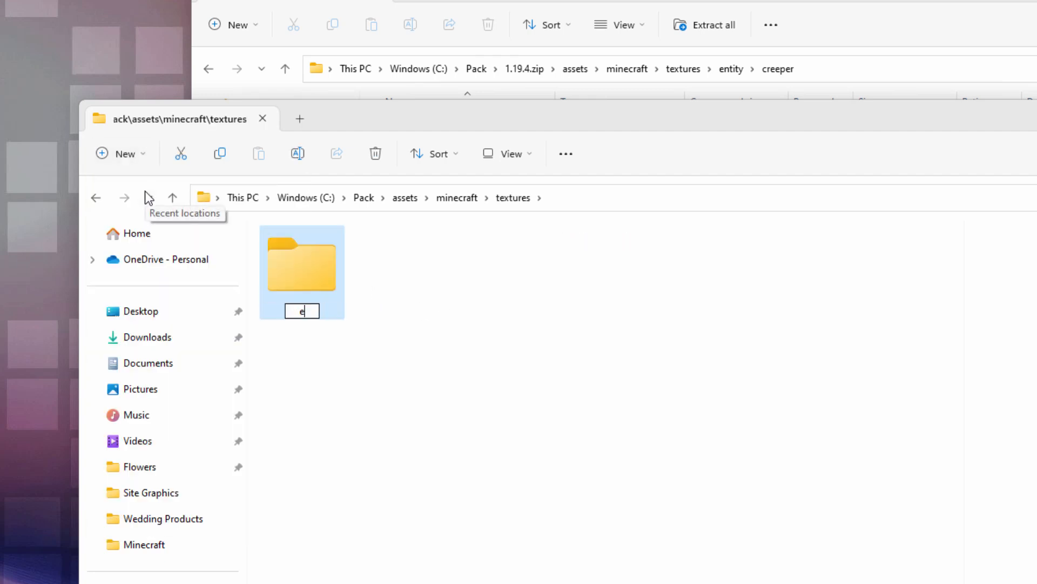
type("ntity")
key("Return")
Open the new entity folder and create a folder named creeper inside it.
double_click(323, 272)
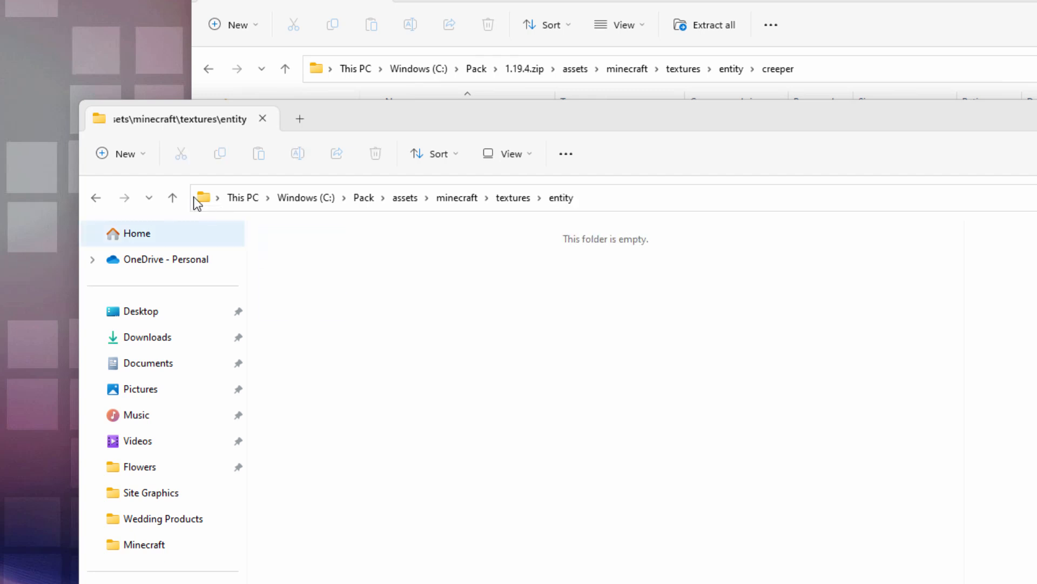
left_click(136, 153)
left_click(141, 189)
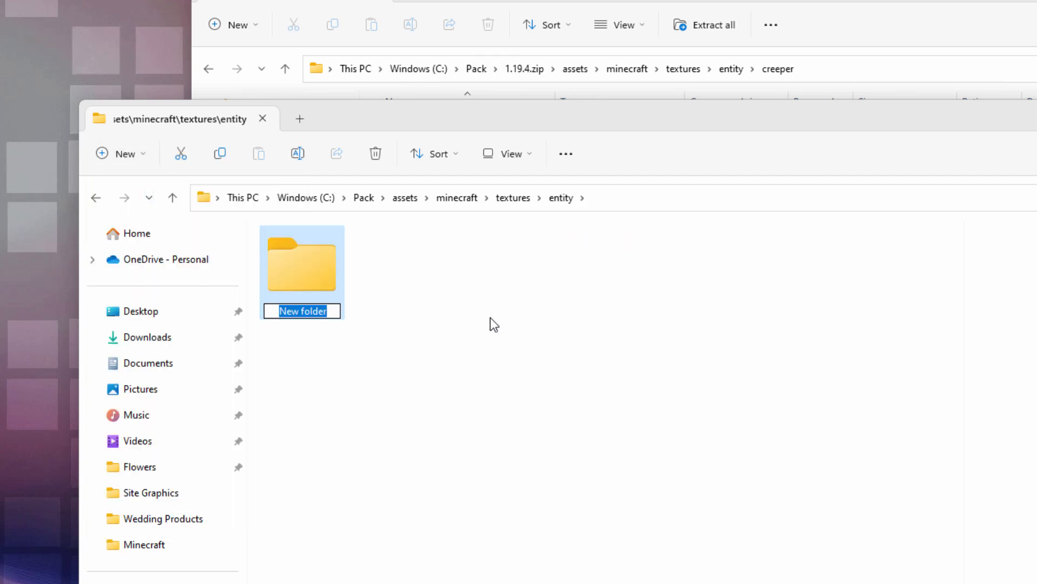
type("creeper")
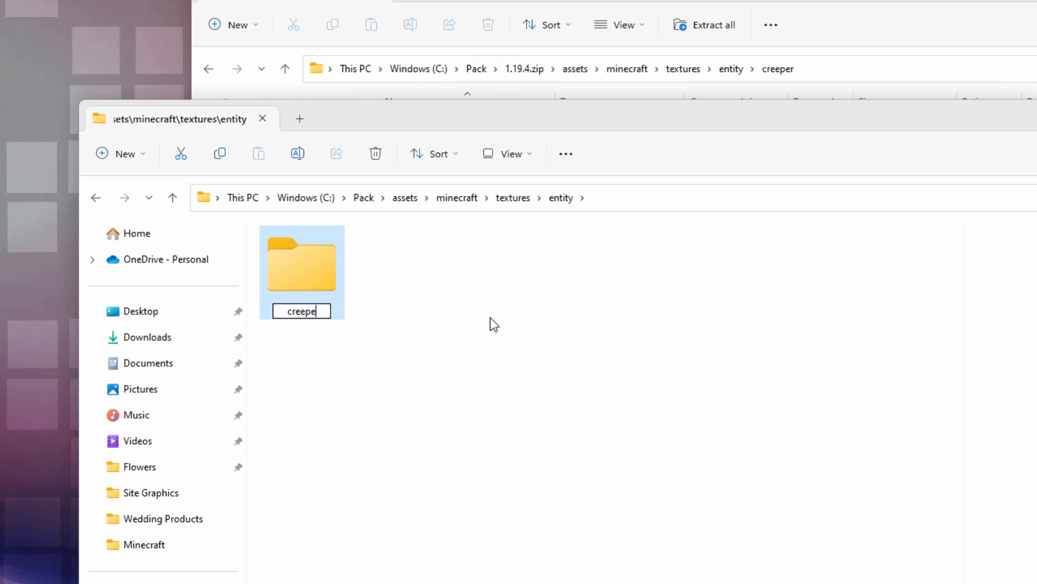
left_click(377, 335)
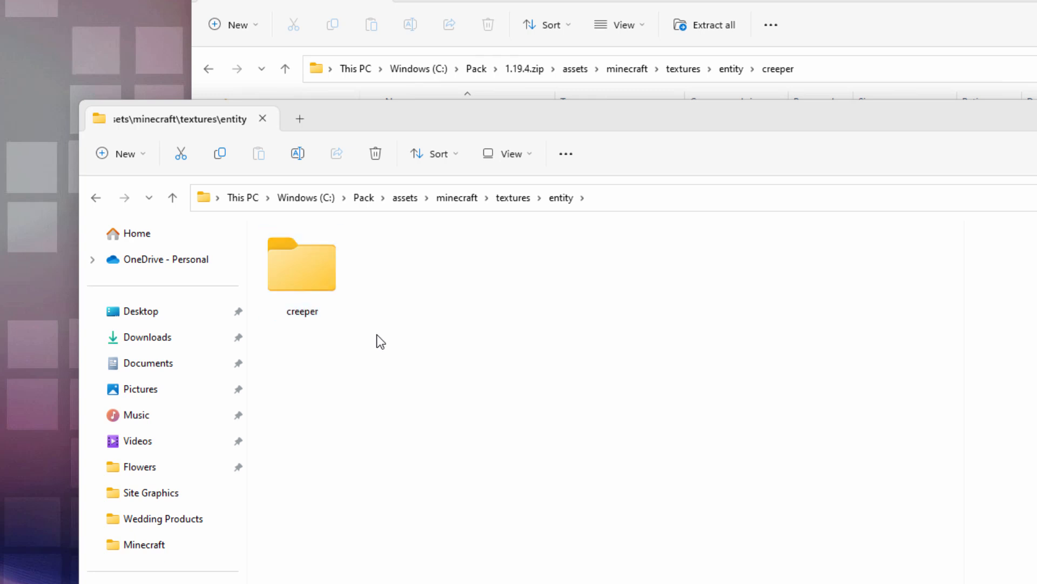
Copy creeper.png from C:\Pack into the assets\minecraft\textures\entity\creeper folder.
left_click(363, 197)
left_click(465, 287)
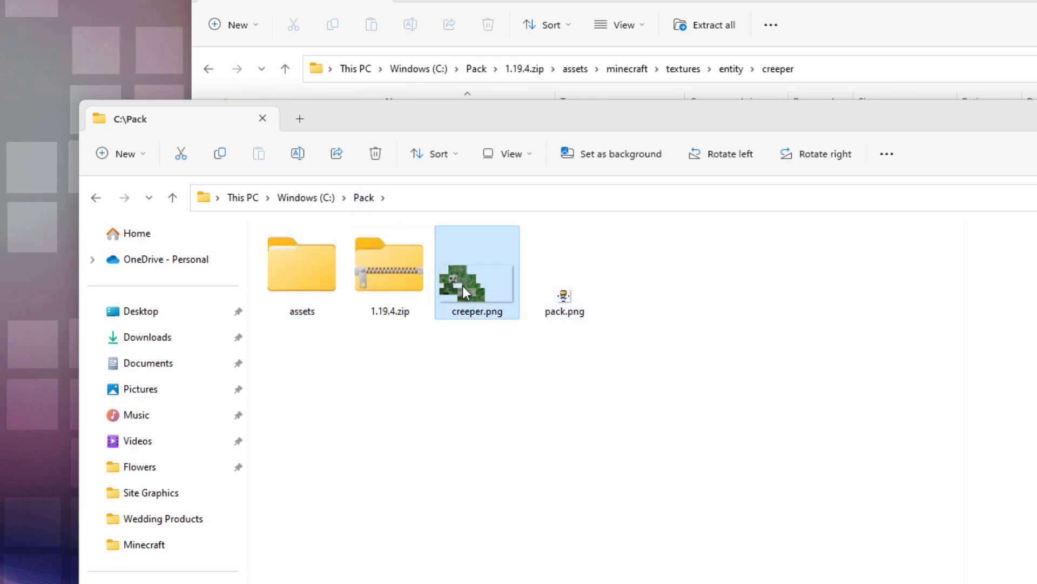
right_click(472, 287)
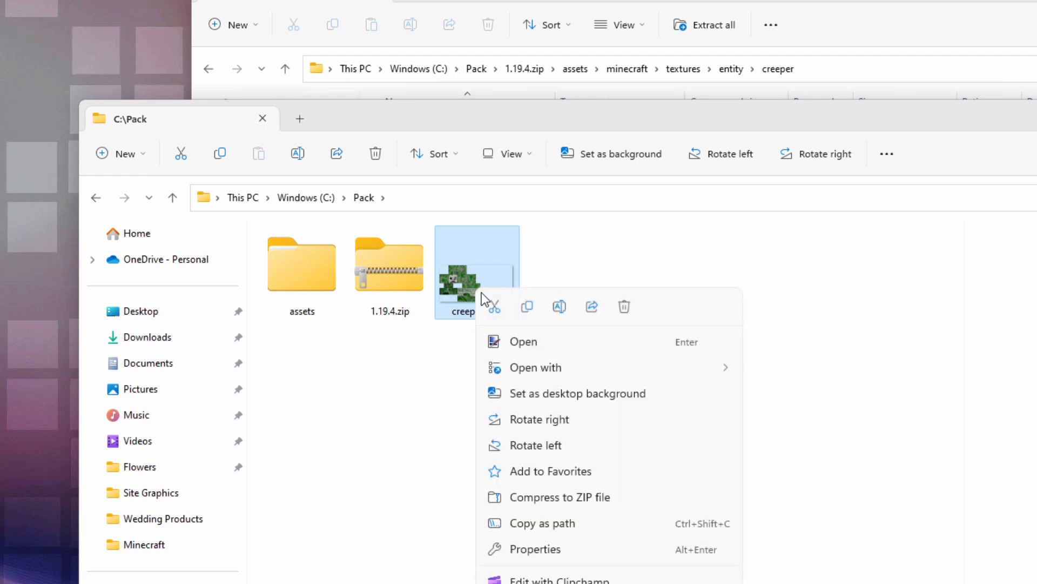
left_click(528, 307)
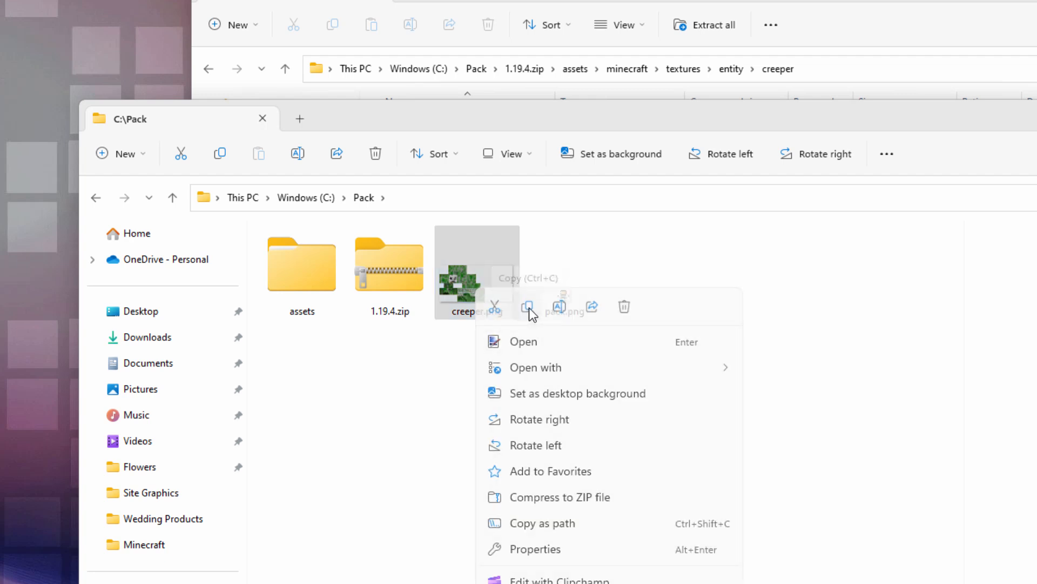
left_click(299, 268)
double_click(300, 268)
double_click(299, 268)
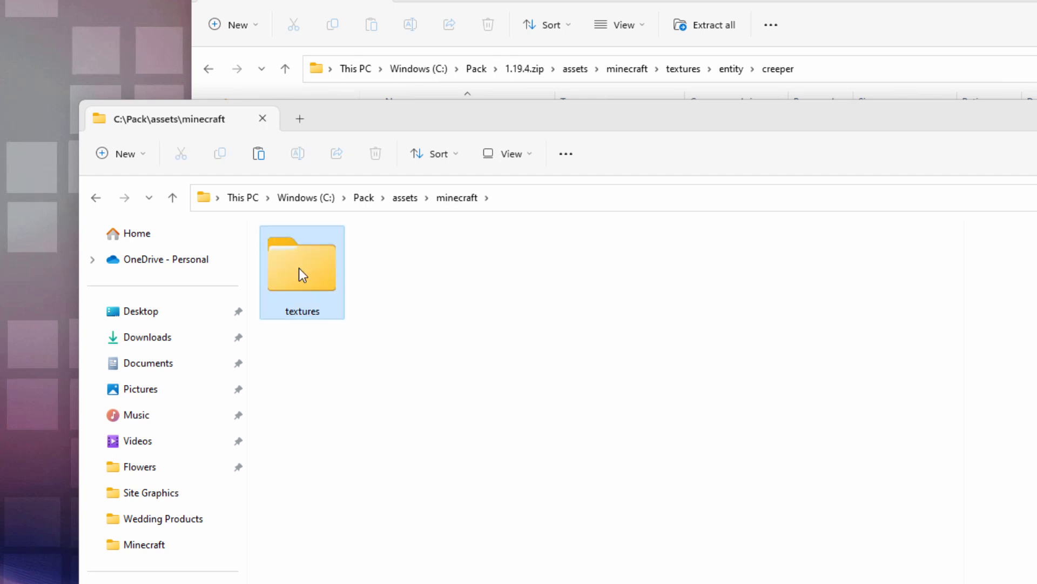
double_click(299, 268)
double_click(300, 268)
double_click(300, 268)
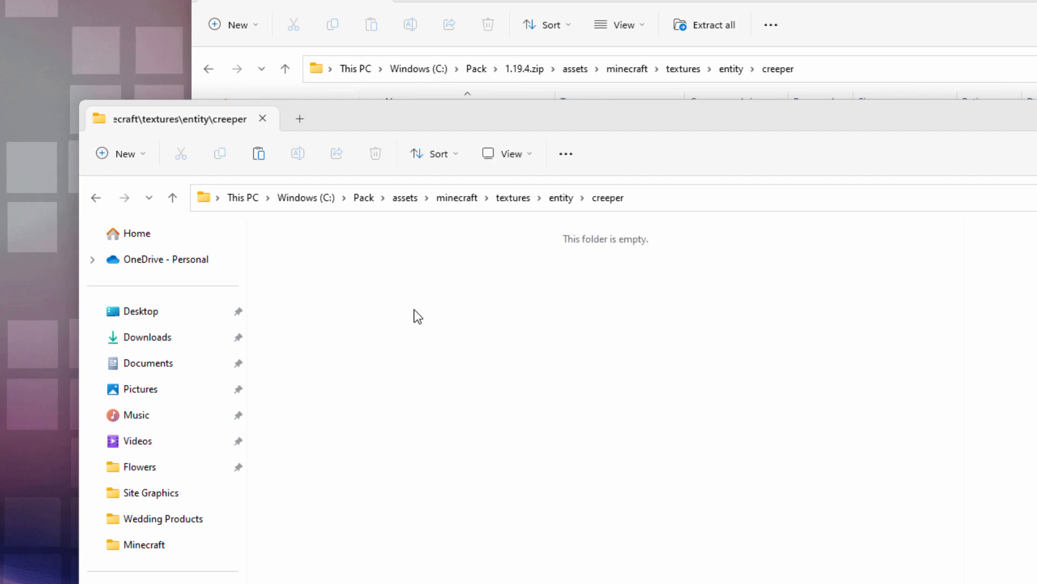
right_click(416, 310)
left_click(436, 331)
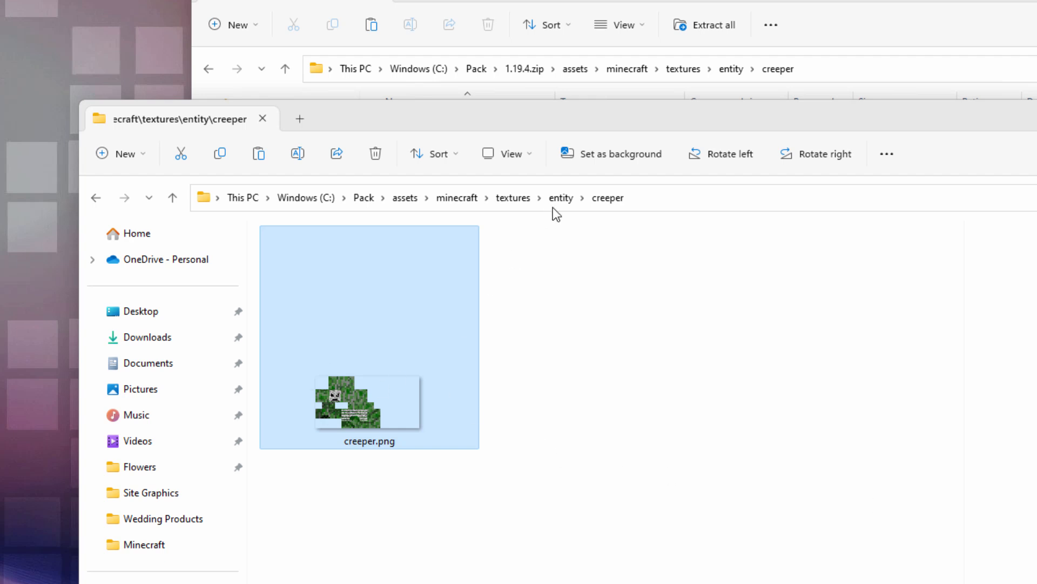
Return to the C:\Pack folder and close the window showing the contents of 1.19.4.zip.
left_click(366, 199)
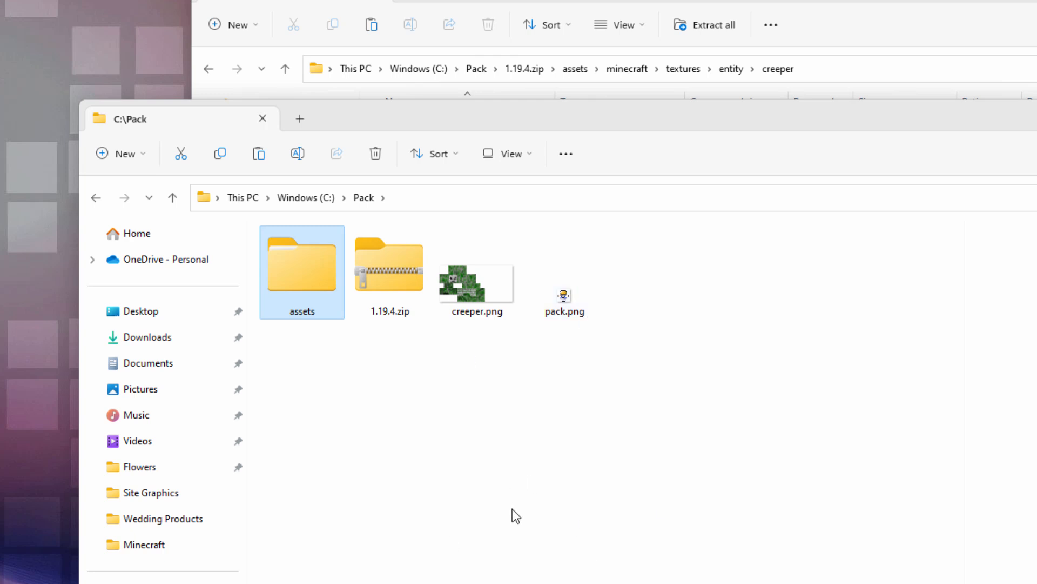
left_click(1032, 2)
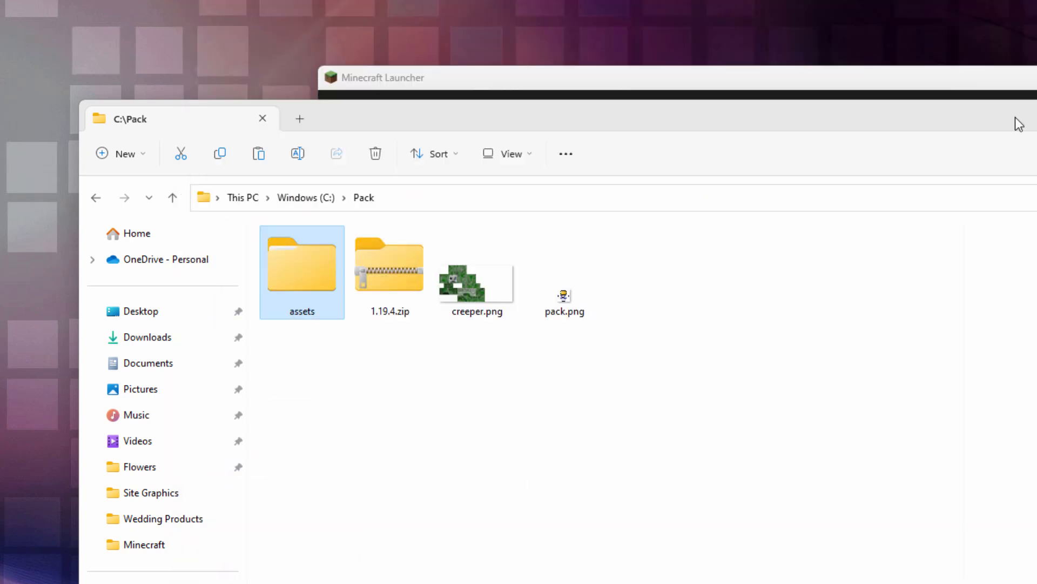
left_click(394, 280)
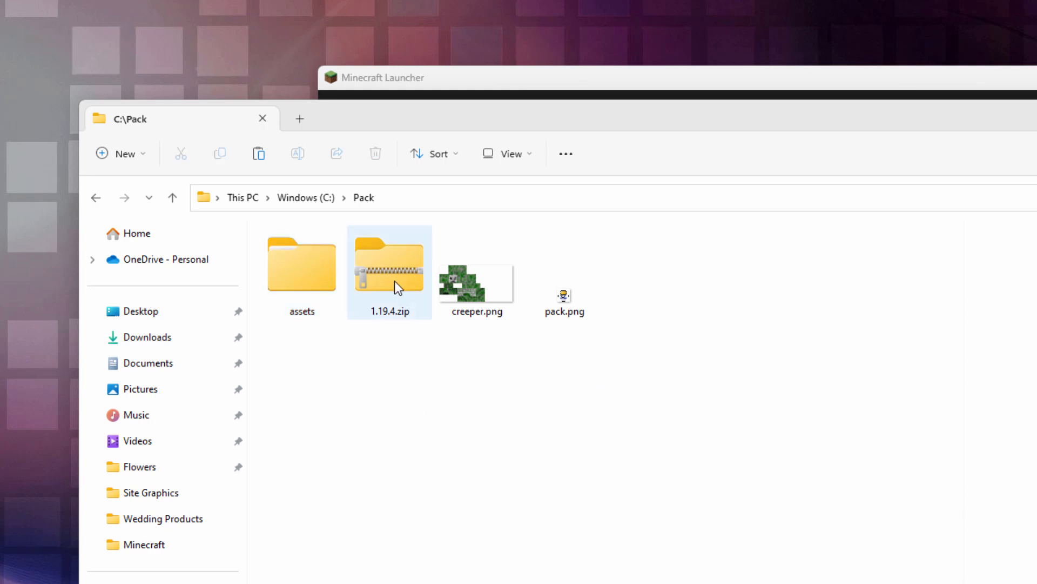
left_click(353, 333)
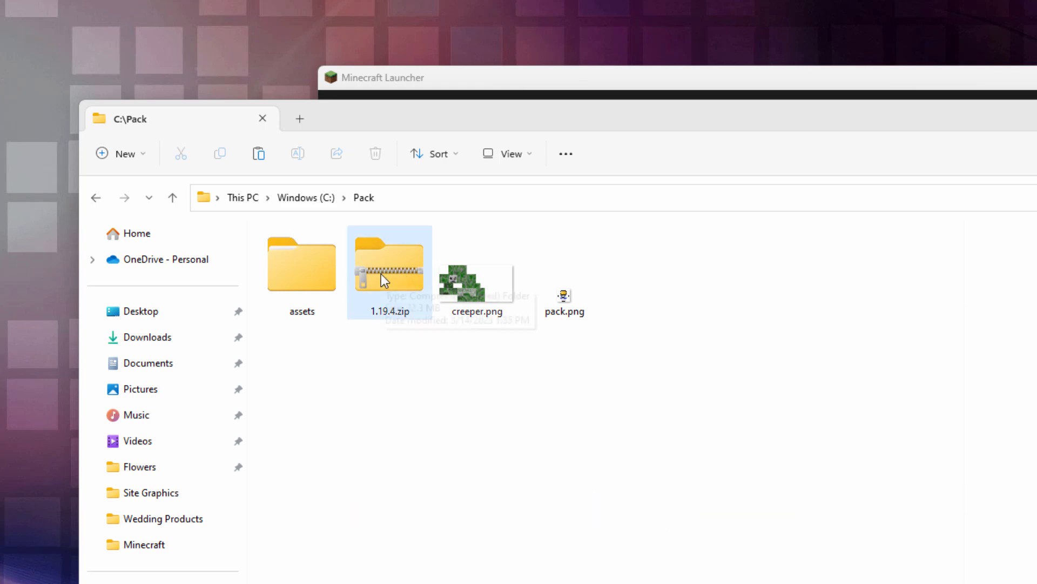
left_click_drag(680, 114, 674, 24)
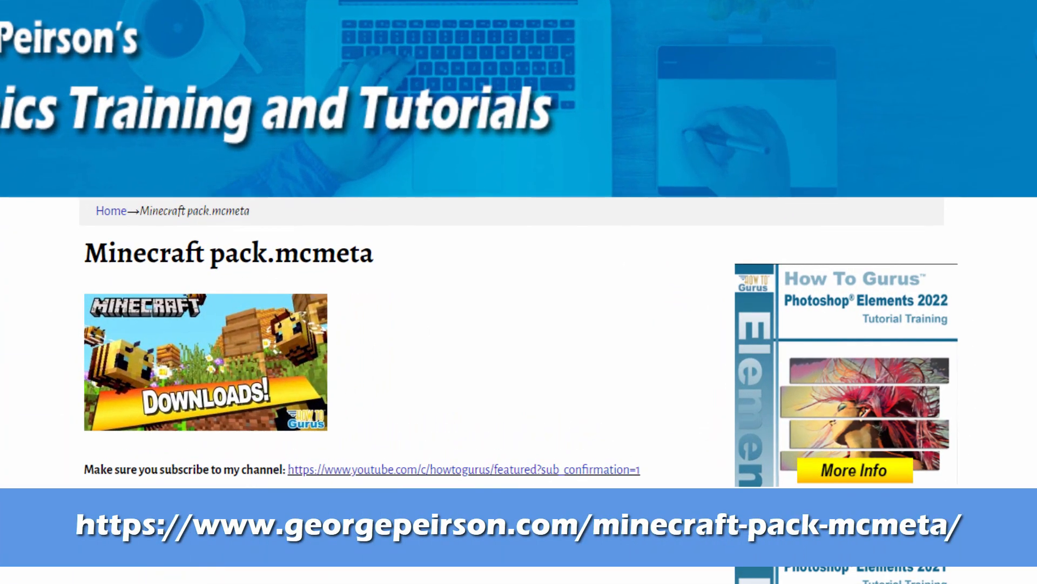
On the Minecraft pack.mcmeta web page, examine the sample file's code, its description text and its pack_format number.
scroll(97, 450, "down", 4)
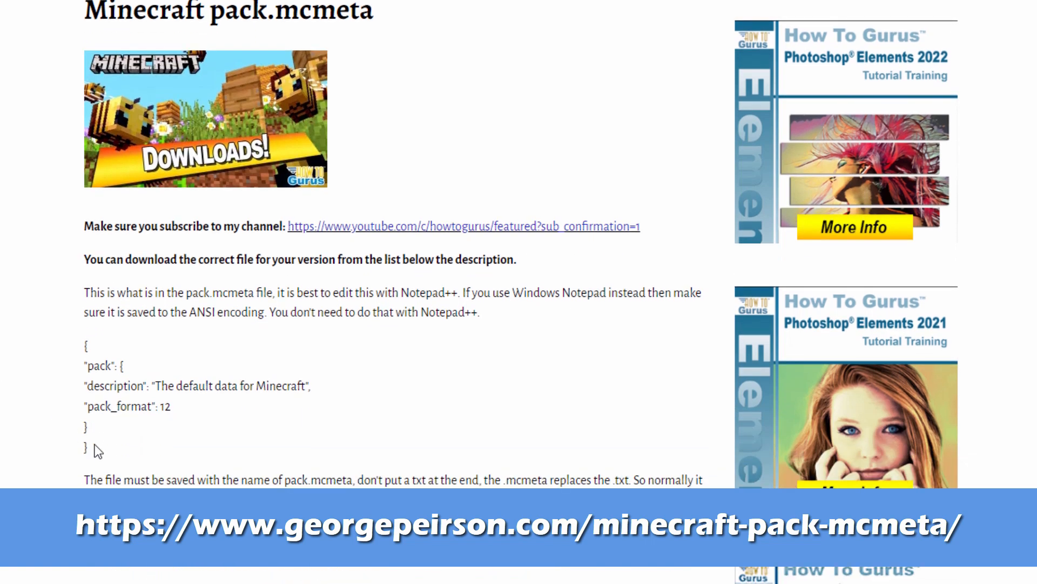
left_click_drag(93, 435, 72, 358)
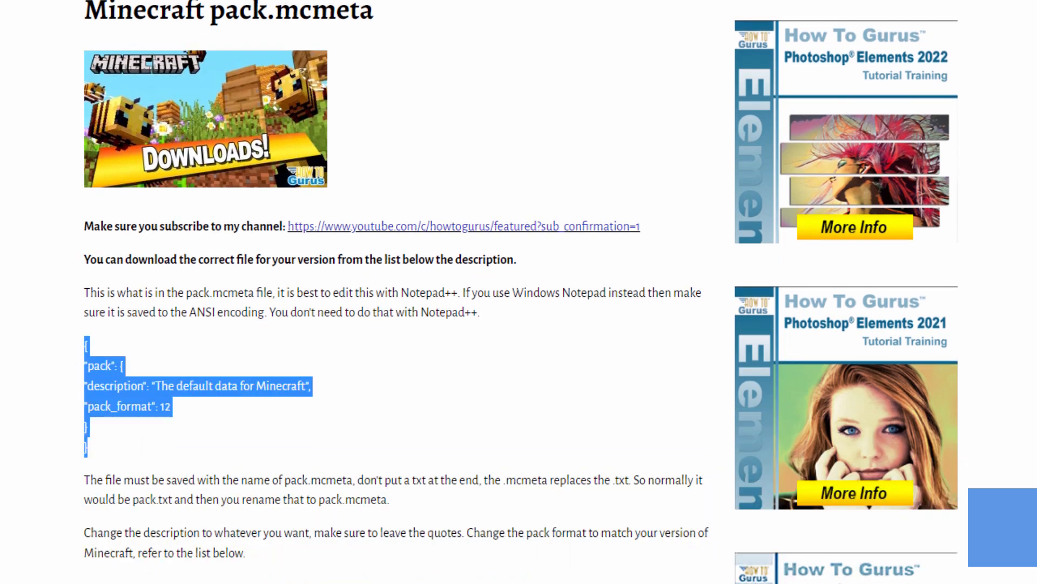
left_click(180, 406)
left_click_drag(156, 386, 127, 367)
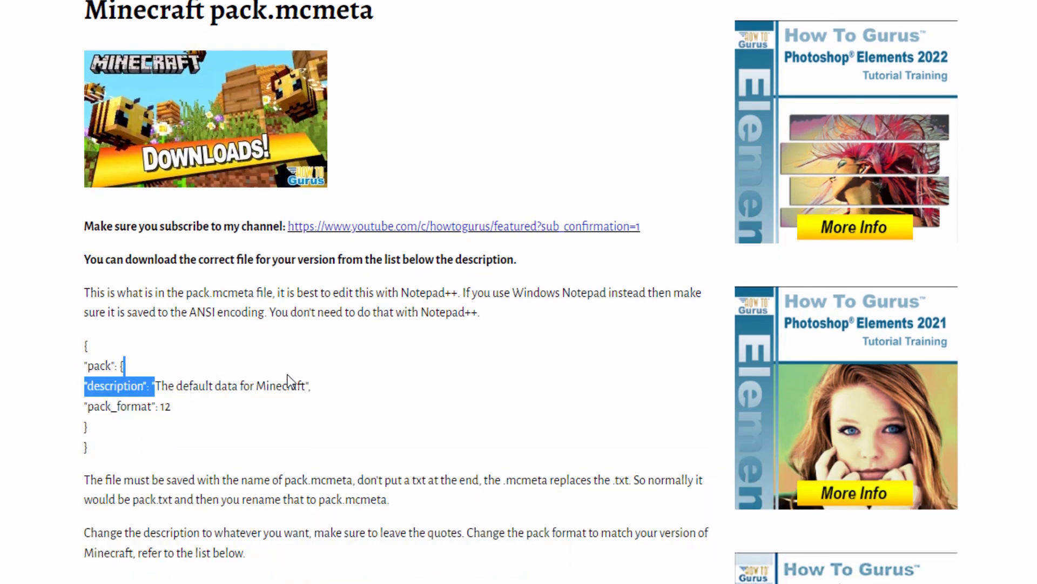
left_click_drag(306, 381, 300, 385)
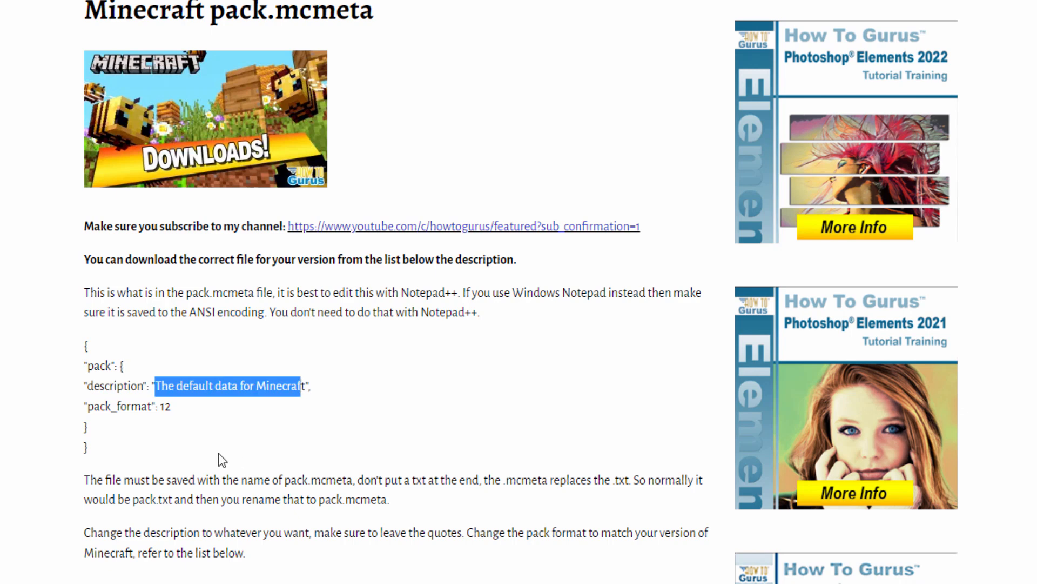
left_click(173, 406)
double_click(164, 406)
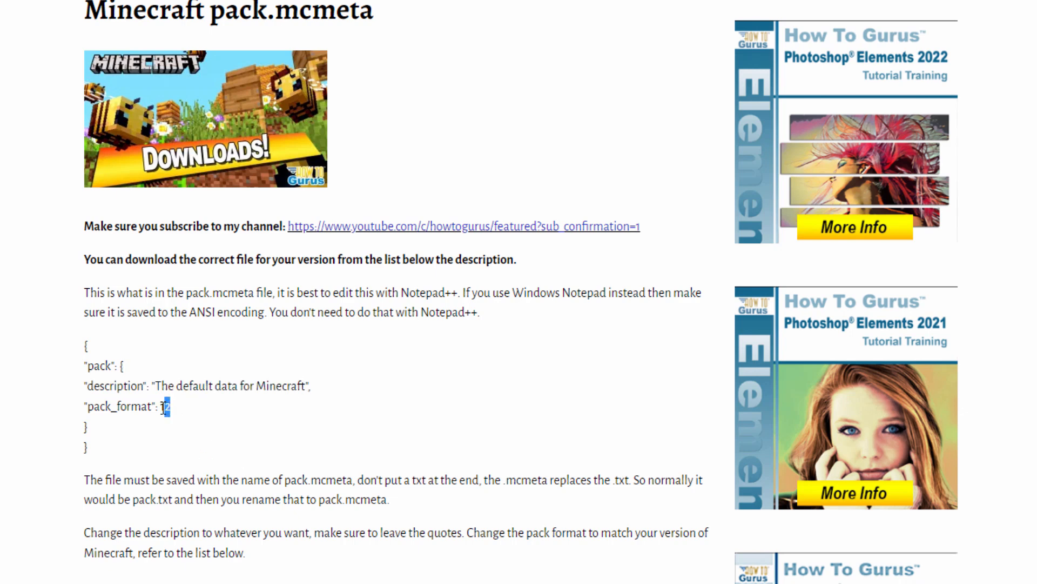
left_click(203, 410)
Download the pack format 13 zip for Minecraft 1.19.4 into C:\Pack as pack-format-13.zip.
scroll(32, 416, "down", 5)
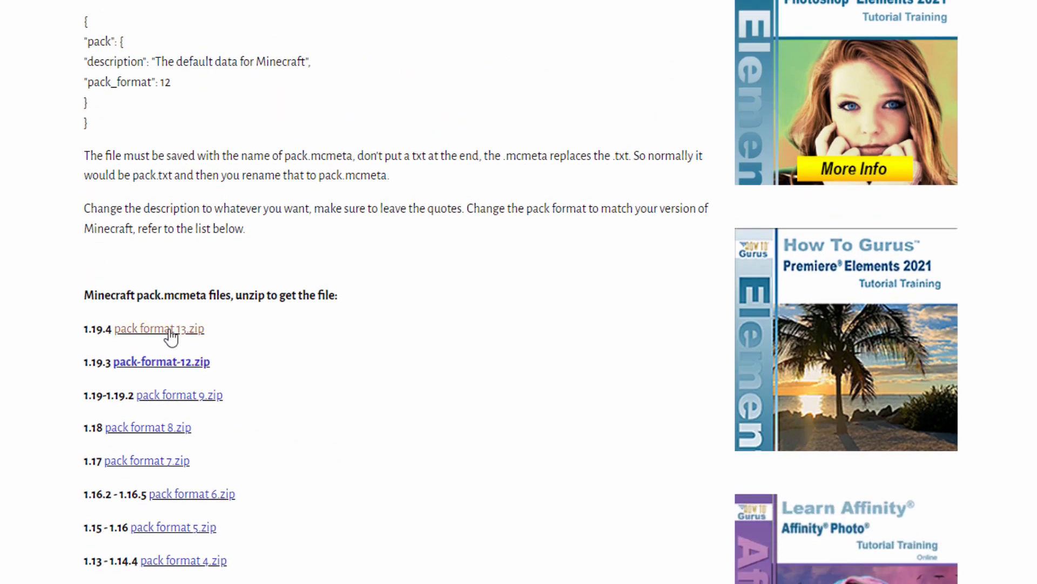
left_click(162, 330)
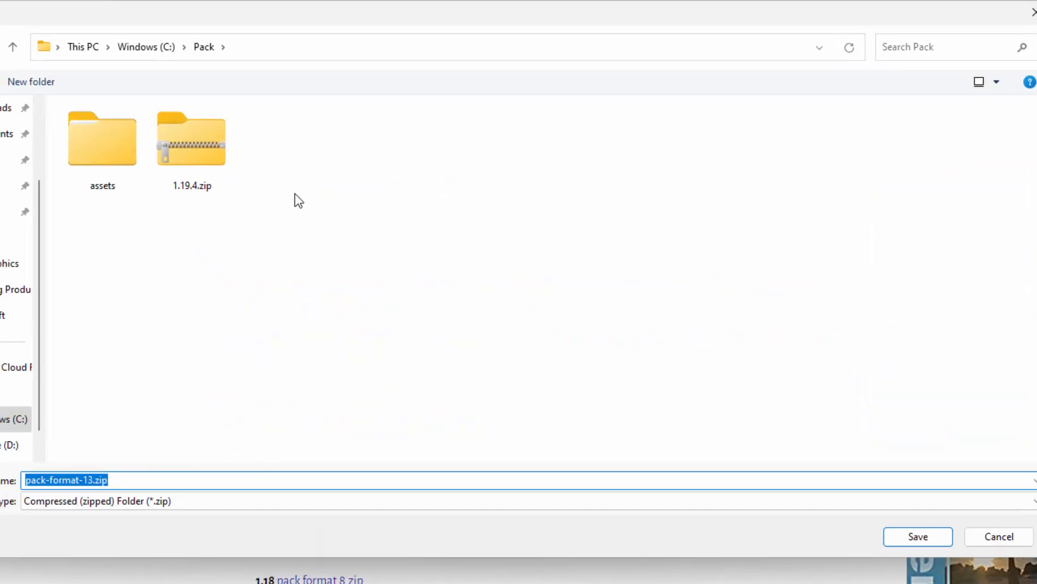
left_click(913, 544)
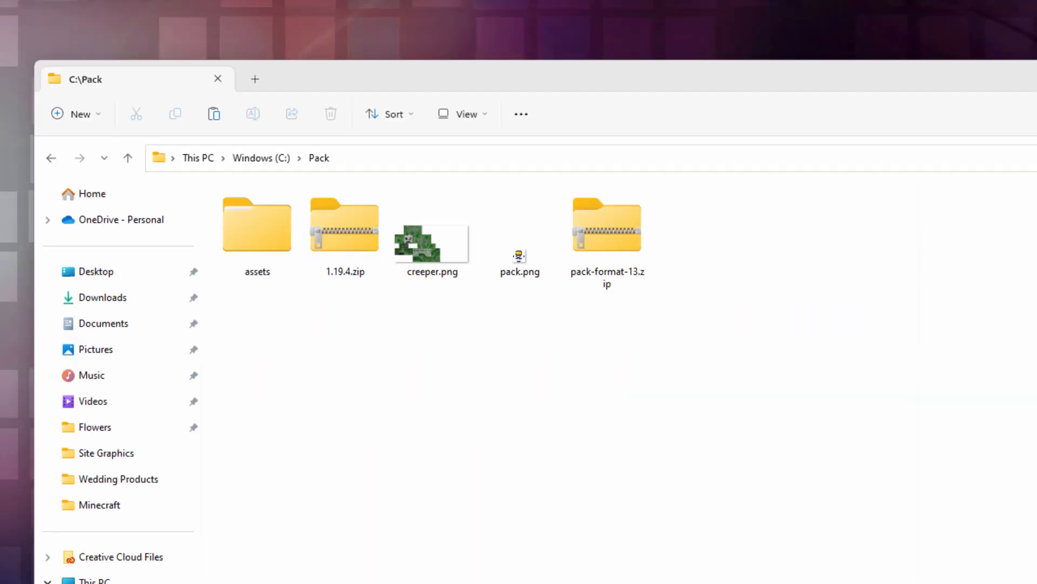
Open pack-format-13.zip in a separate window and copy its pack.mcmeta file into C:\Pack.
left_click(620, 262)
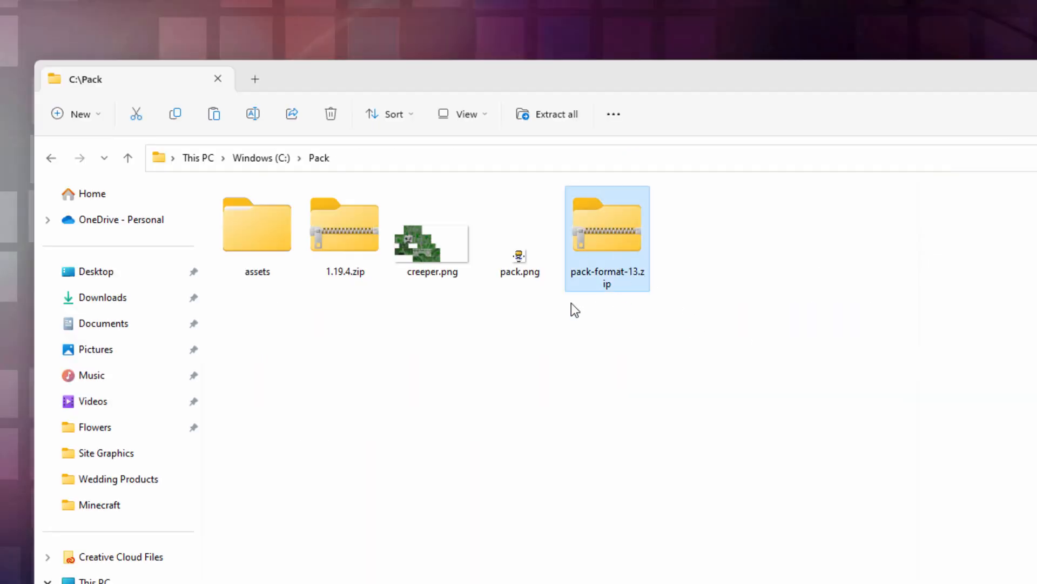
right_click(608, 238)
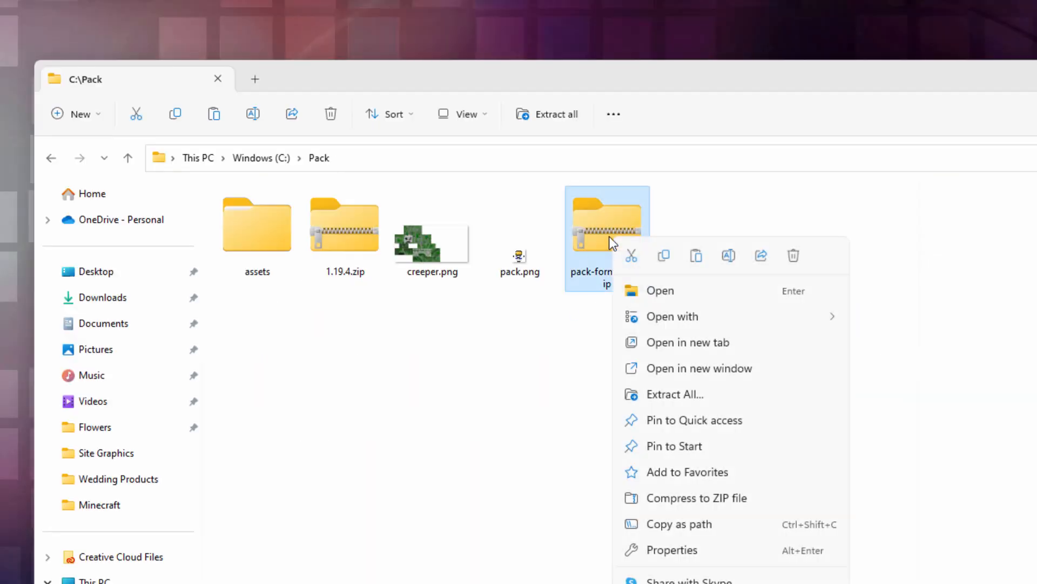
left_click(685, 372)
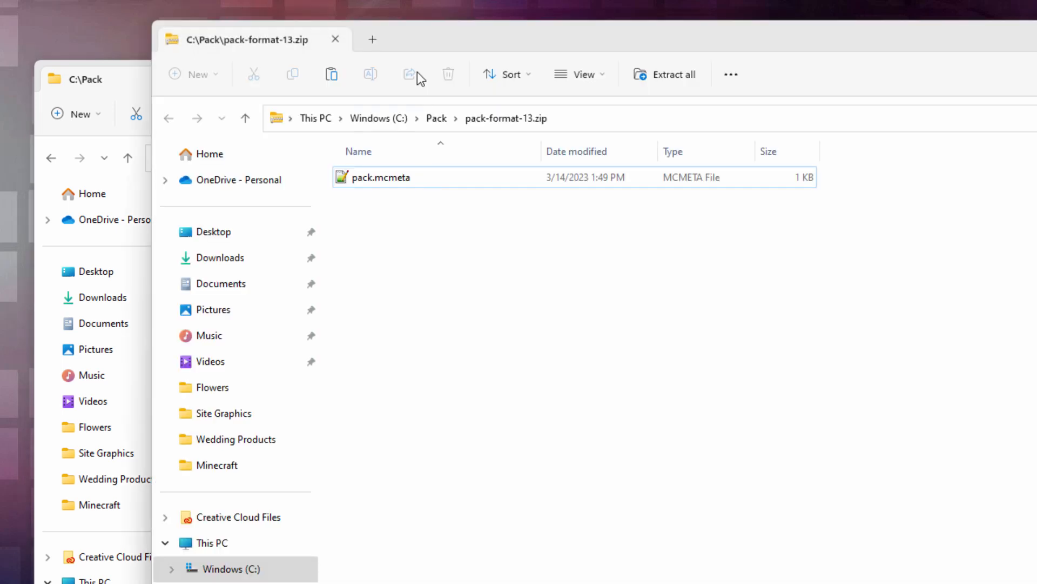
left_click_drag(416, 74, 763, 150)
left_click(692, 258)
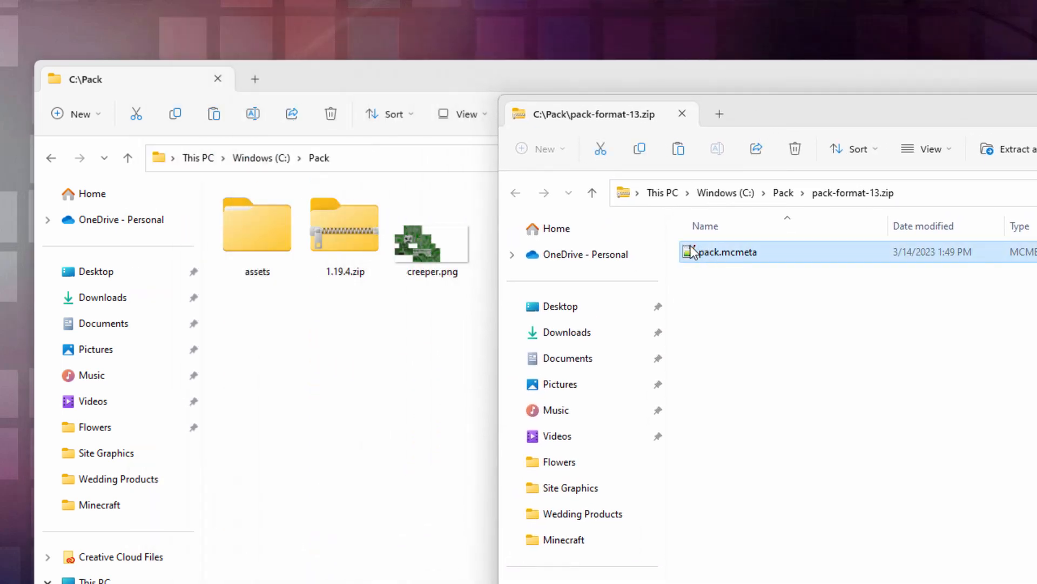
left_click_drag(692, 252, 346, 371)
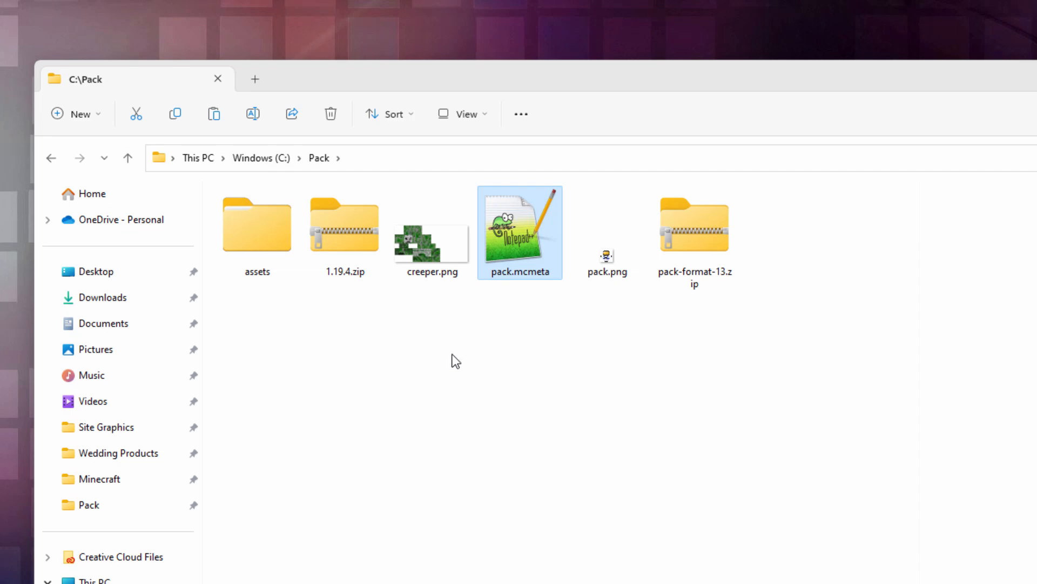
Go back to the C:\Pack window and delete pack-format-13.zip.
key("alt+Tab")
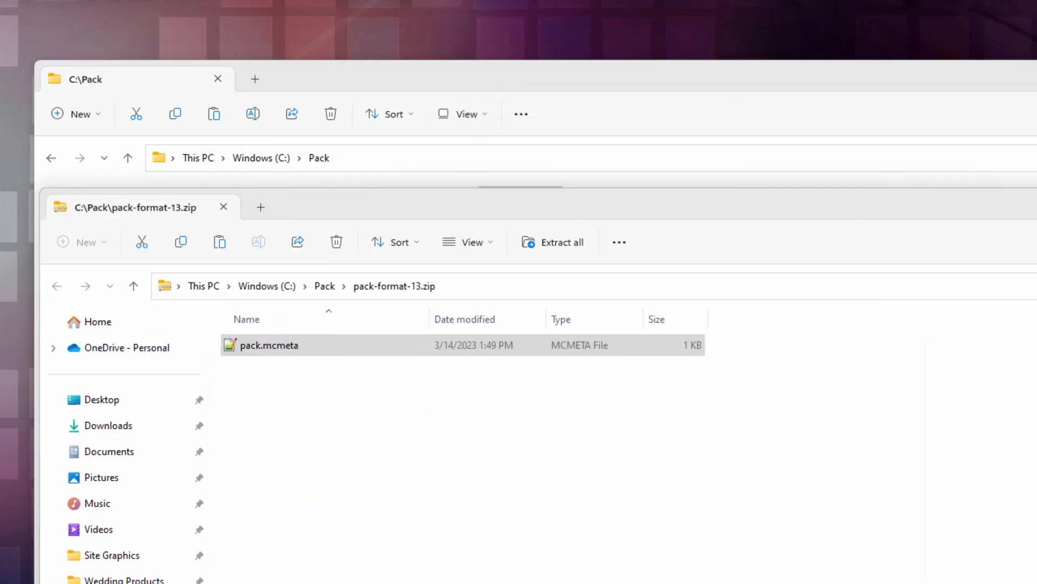
key("alt+Tab")
left_click(706, 251)
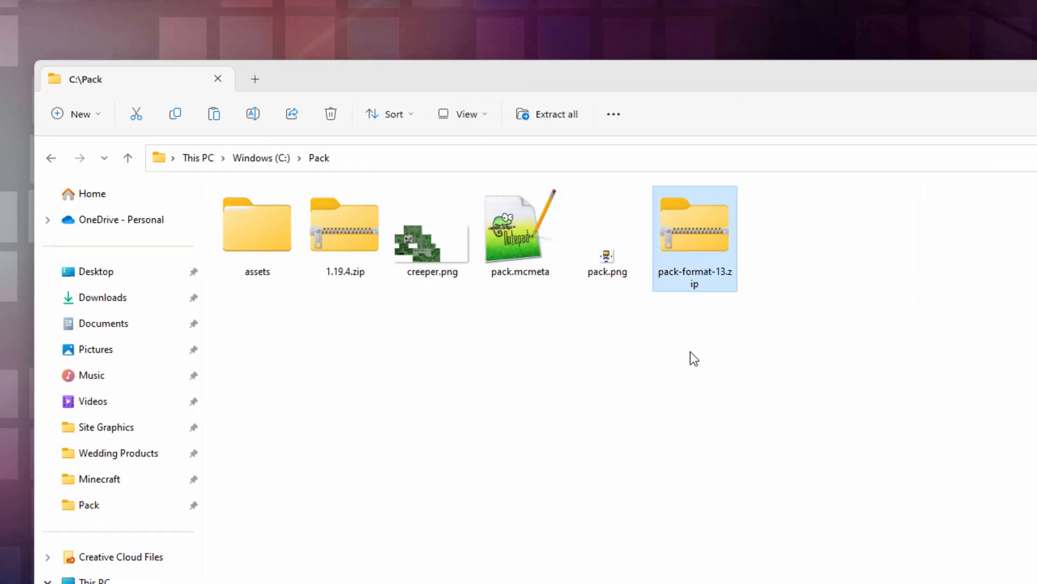
key("Delete")
Open pack.mcmeta from C:\Pack in Notepad++ and check its pack_format value.
left_click(525, 253)
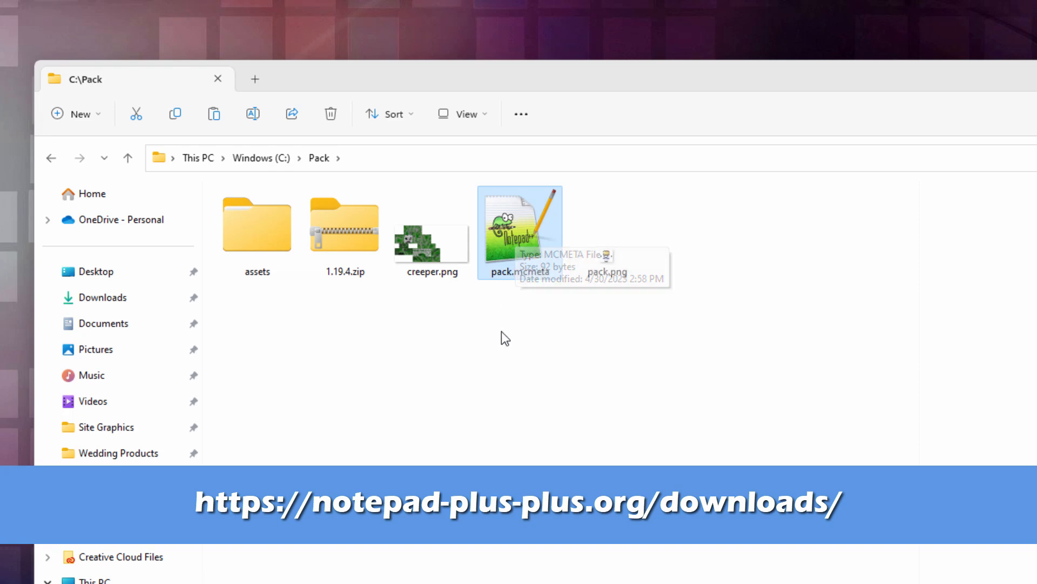
double_click(515, 238)
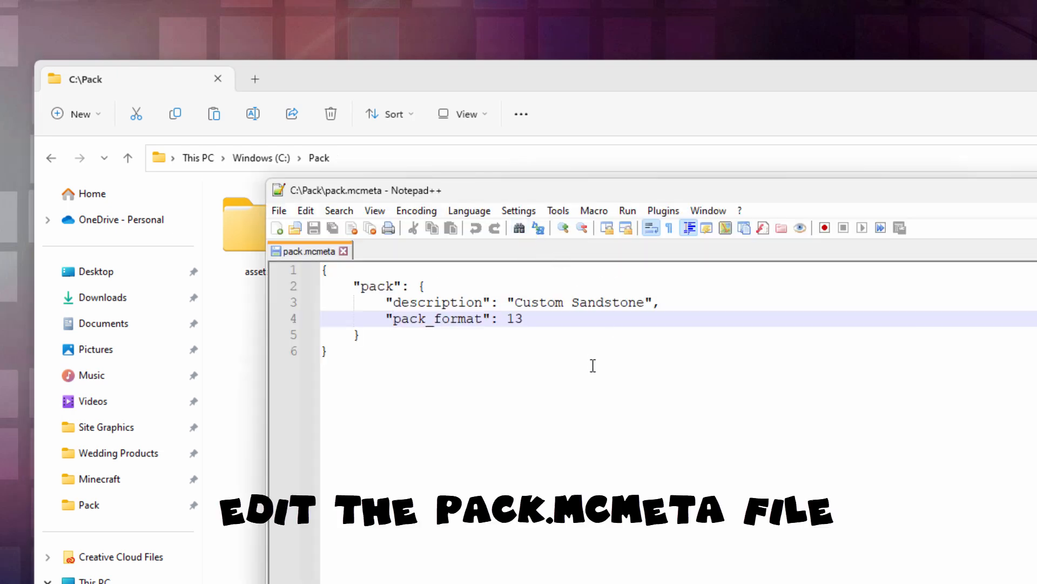
left_click_drag(523, 318, 512, 320)
left_click(532, 323)
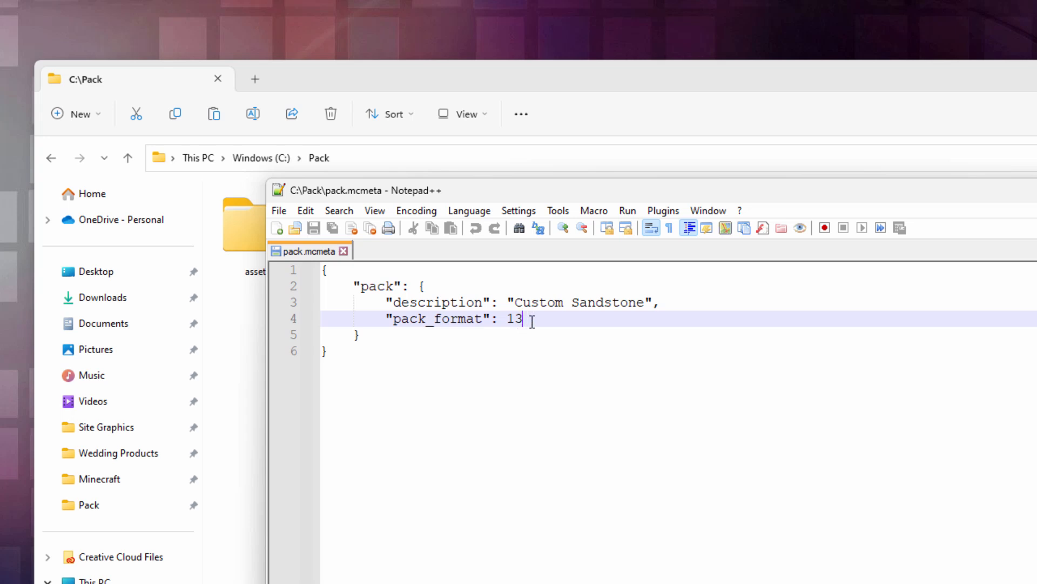
Replace the description in pack.mcmeta with "Grim Creeper 2", then save the file and close the editor.
left_click_drag(646, 302, 514, 304)
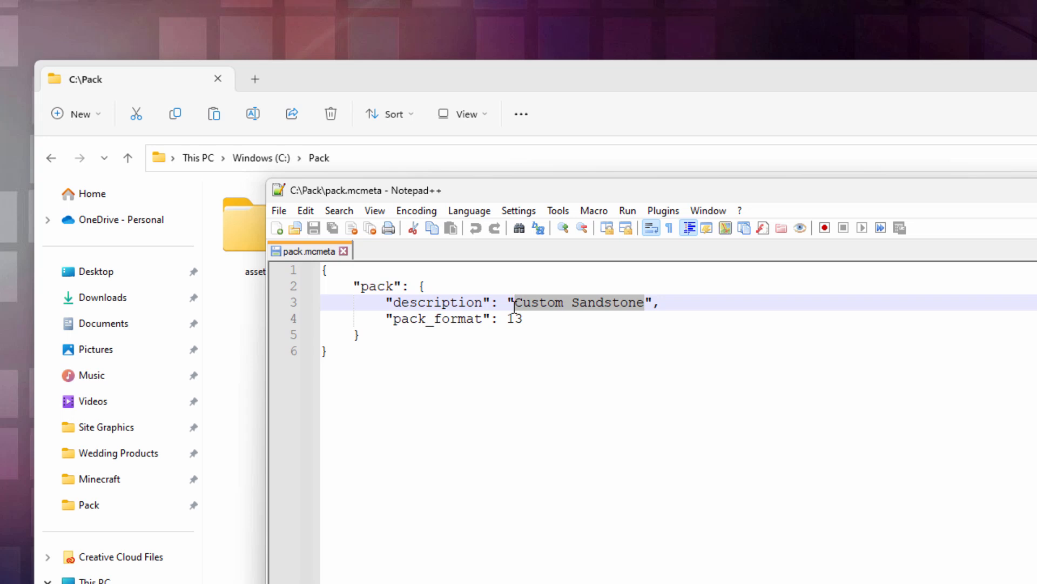
type("Grim Cree")
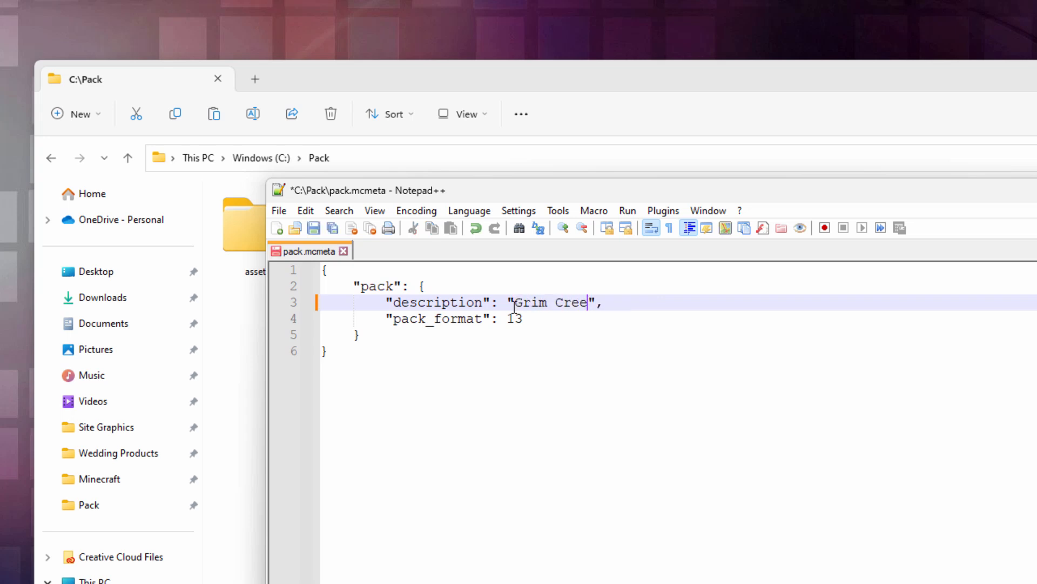
type("per 2")
left_click(589, 401)
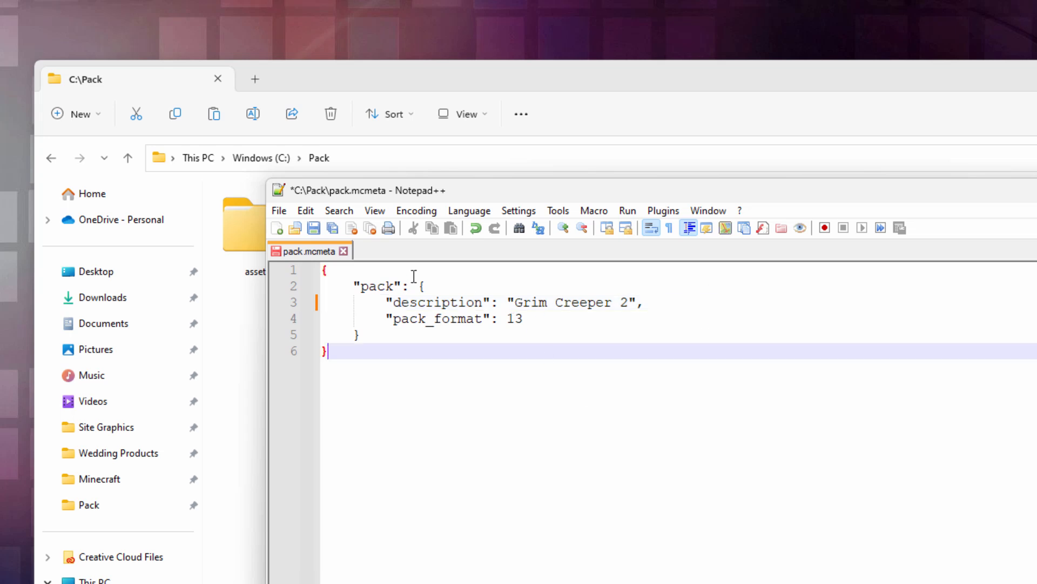
left_click(305, 228)
key("alt+F4")
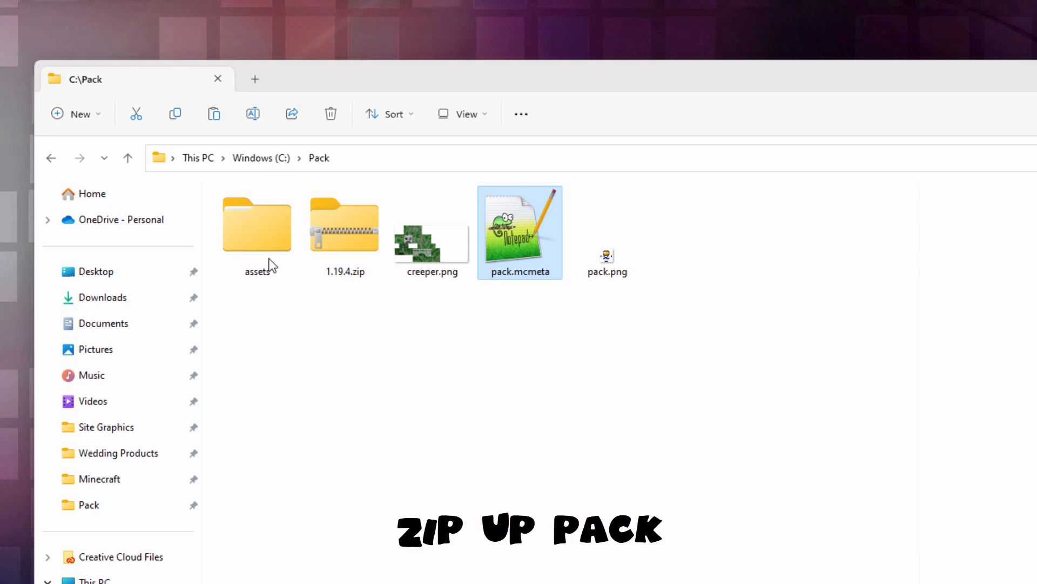
Compress the assets folder, pack.mcmeta and pack.png into a ZIP file named Grim Creeper 2.zip in C:\Pack.
left_click(256, 234)
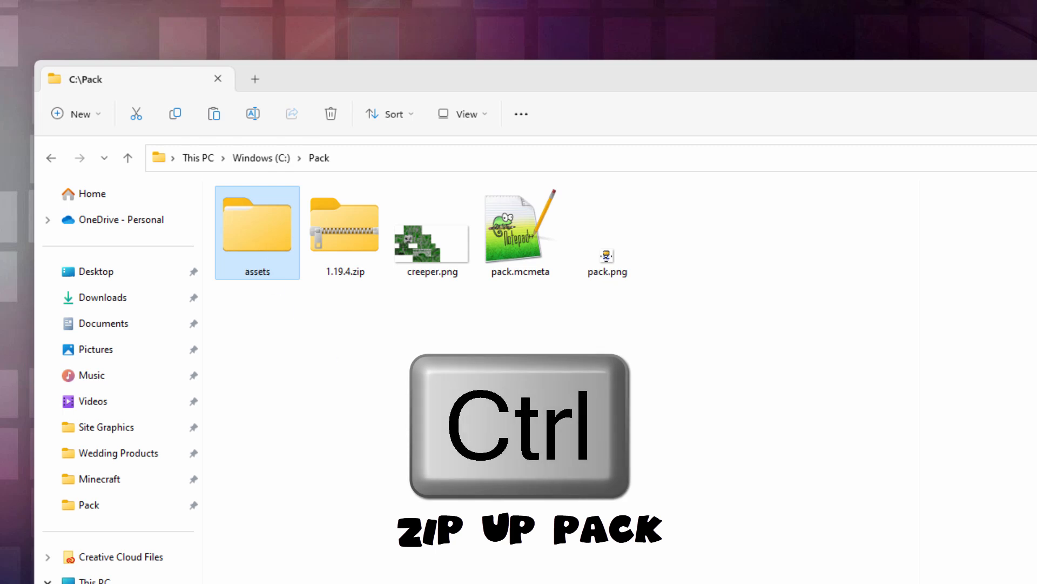
left_click(515, 232, "ctrl")
left_click(613, 267, "ctrl")
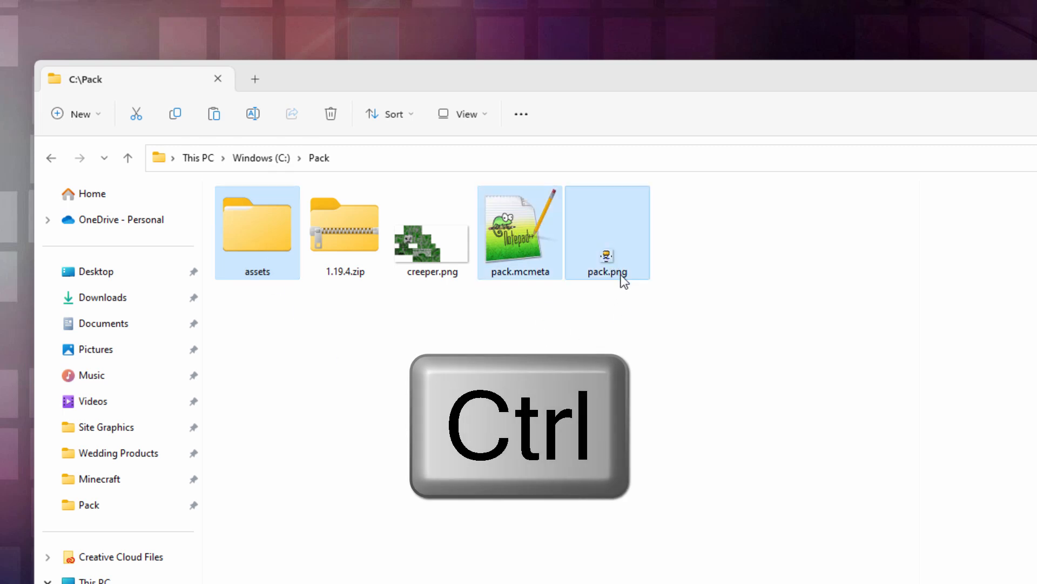
right_click(516, 244)
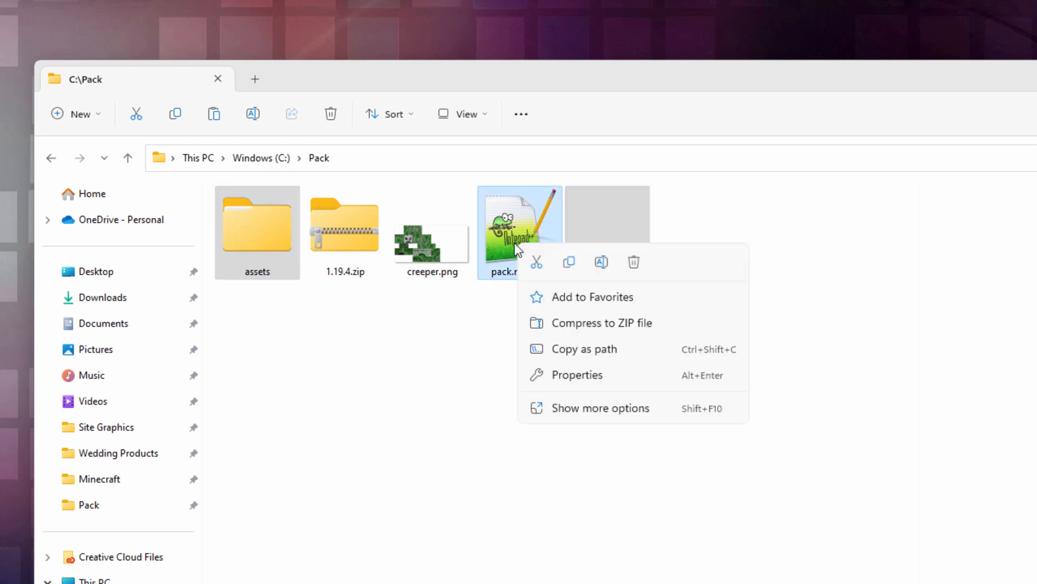
left_click(612, 324)
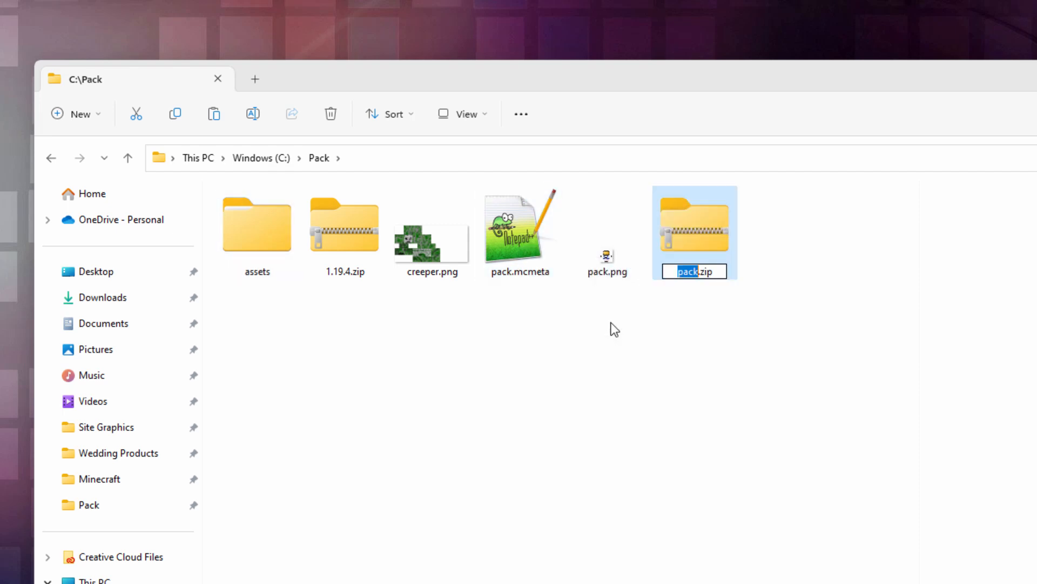
type("Grim")
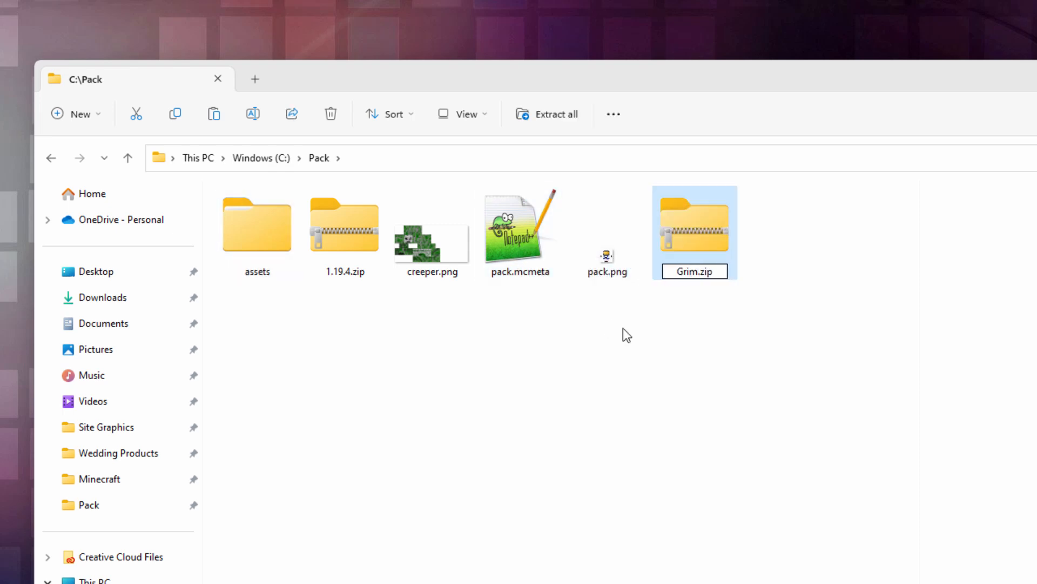
type(" Creeper")
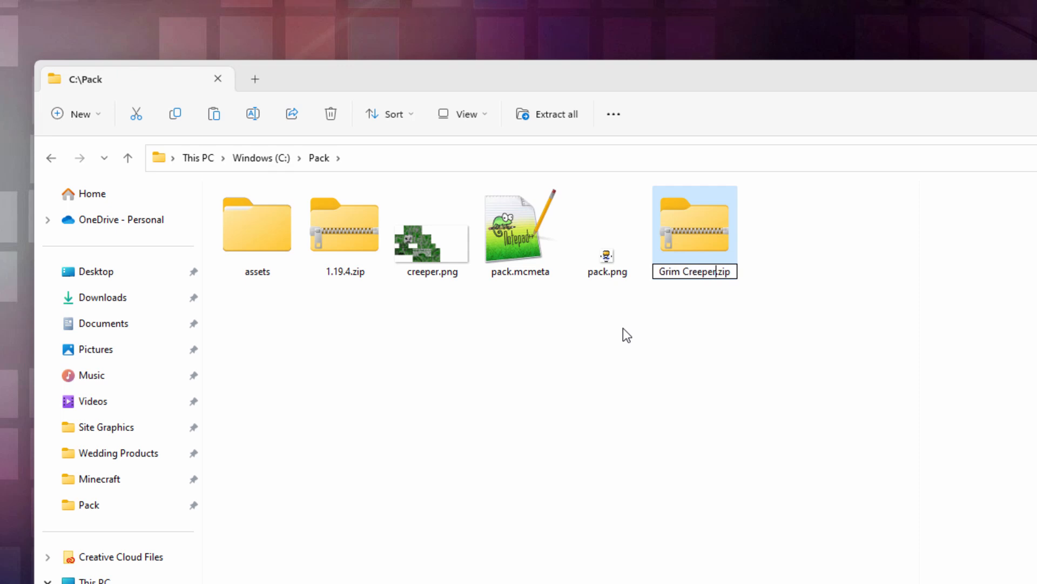
type(" 2")
key("Return")
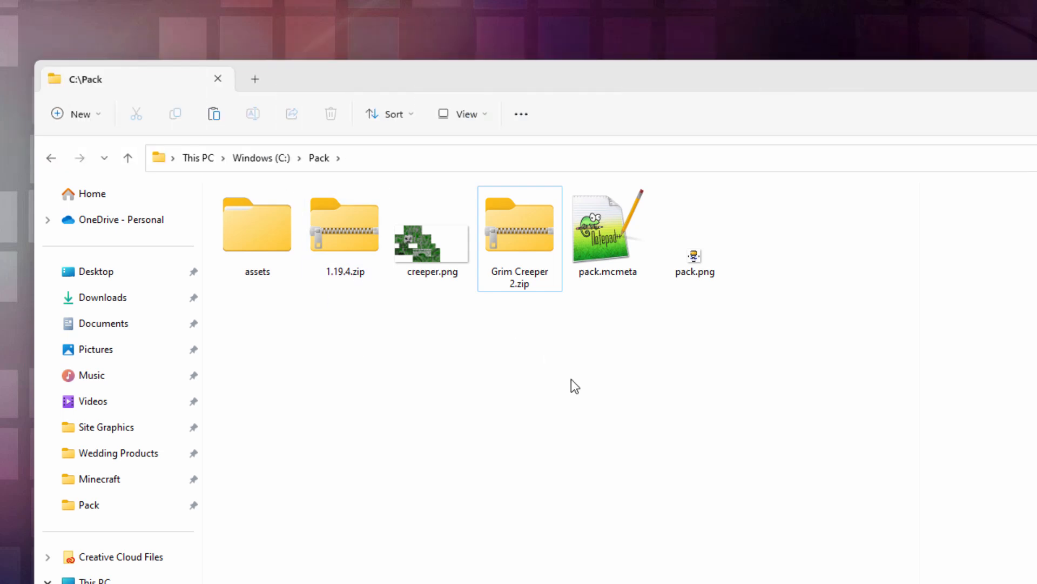
left_click(518, 261)
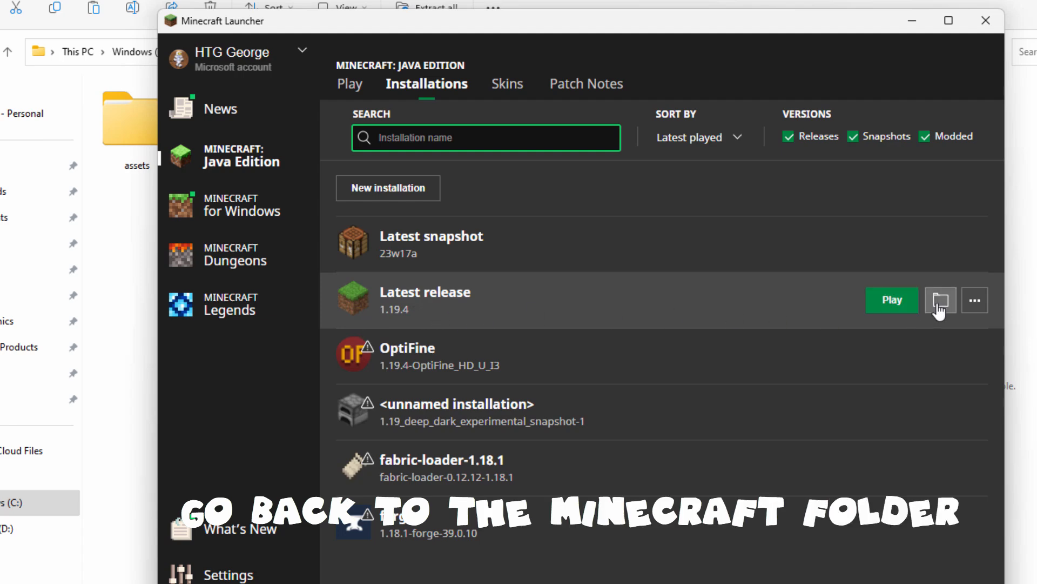
Open the Latest release installation's game folder from Minecraft Launcher and go into its resourcepacks folder.
left_click(940, 310)
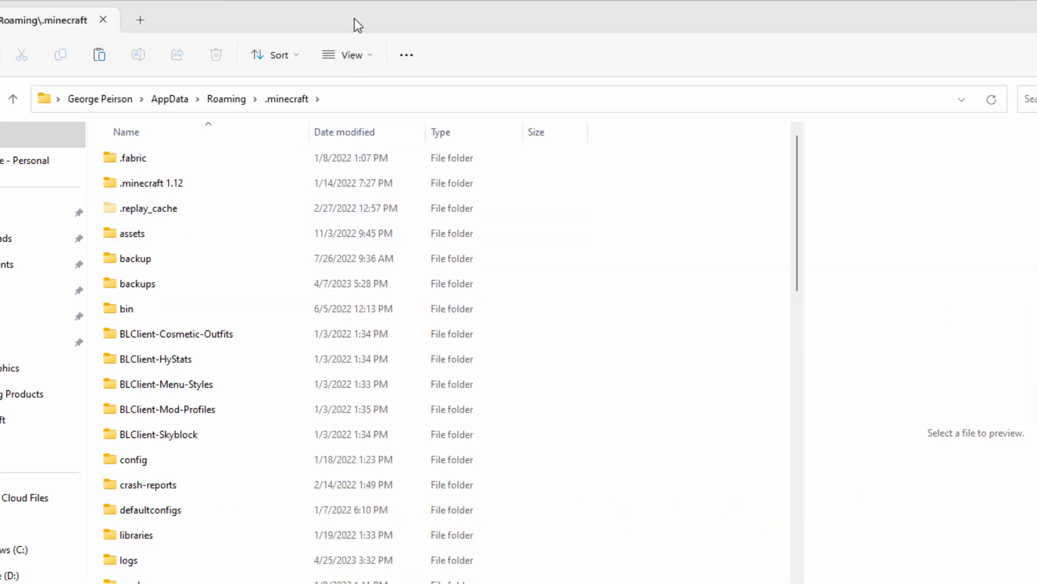
scroll(193, 298, "down", 4)
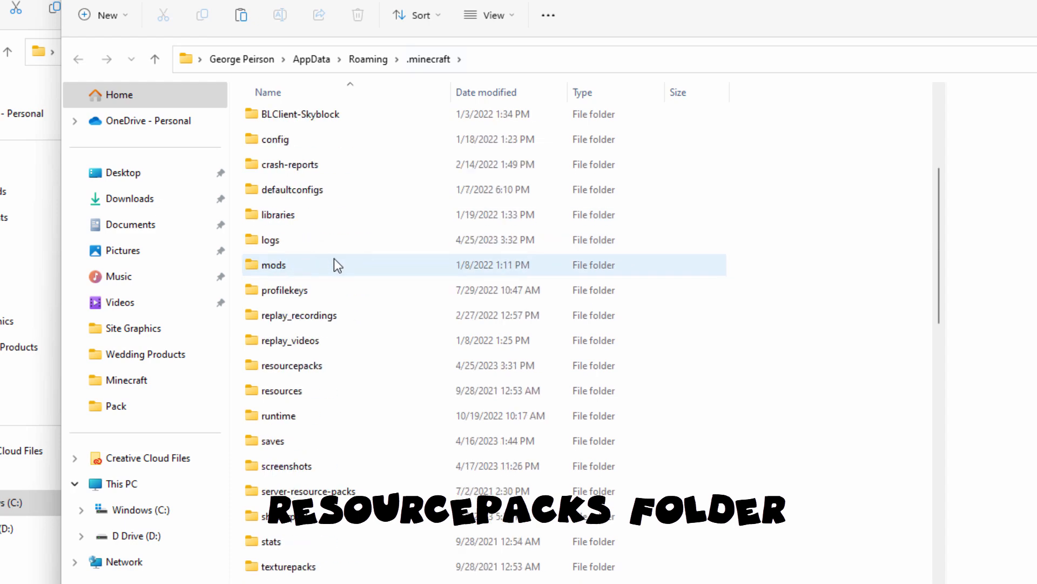
scroll(333, 259, "down", 3)
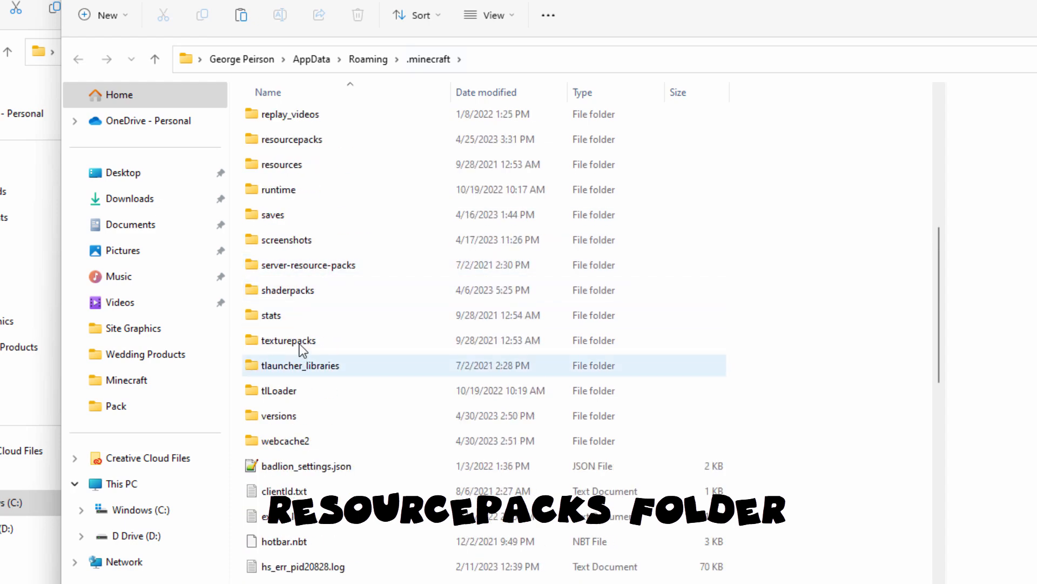
left_click(323, 140)
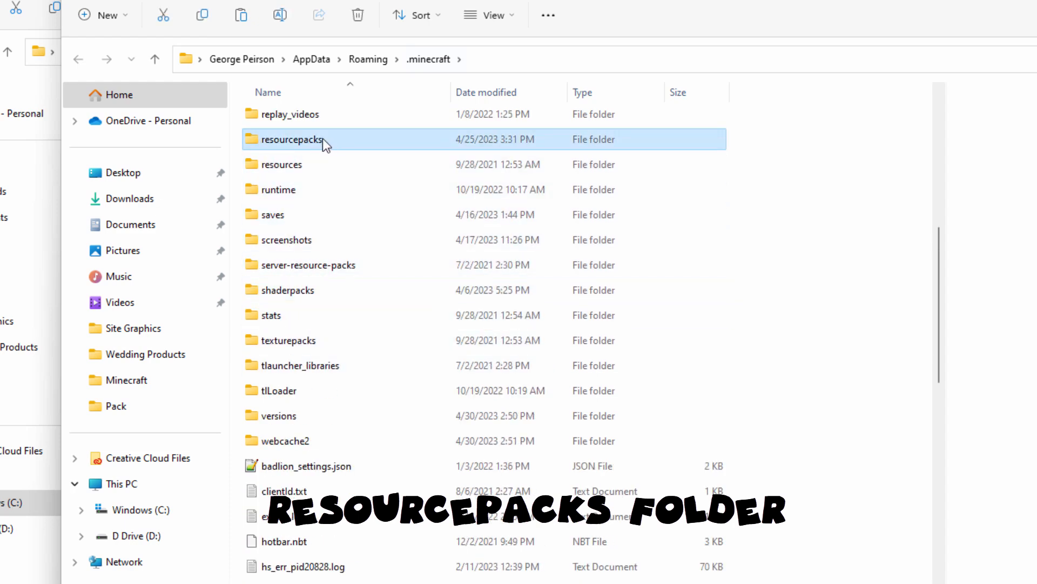
double_click(258, 140)
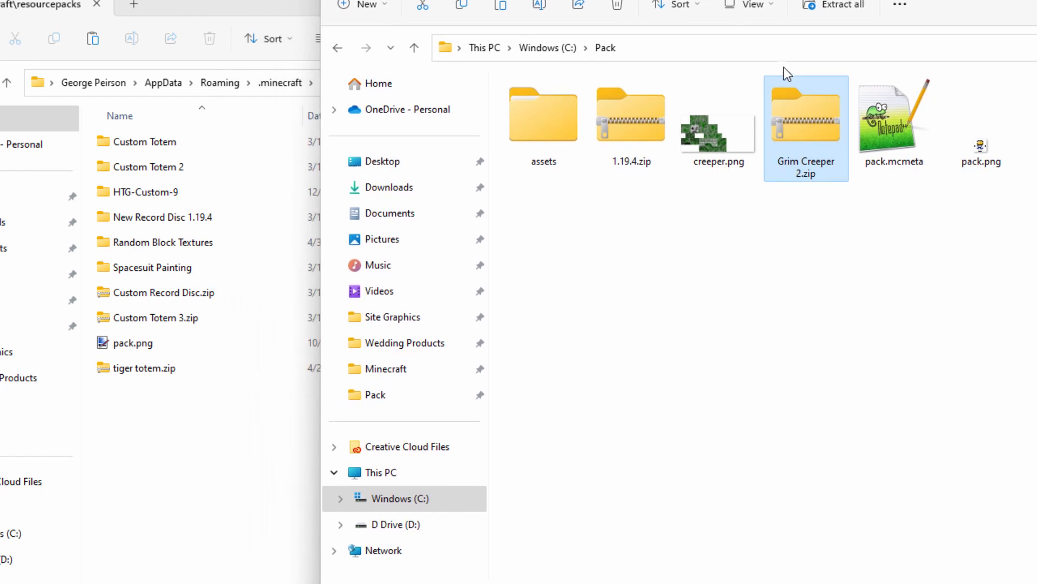
Copy Grim Creeper 2.zip from C:\Pack into the .minecraft resourcepacks folder.
right_click_drag(806, 116, 151, 486)
left_click(190, 519)
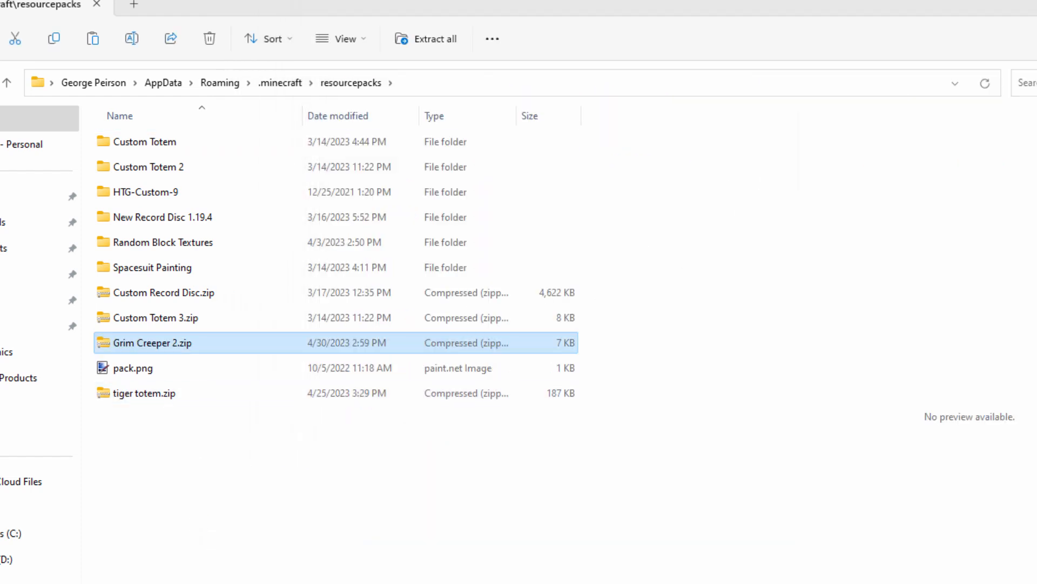
key("alt+Tab")
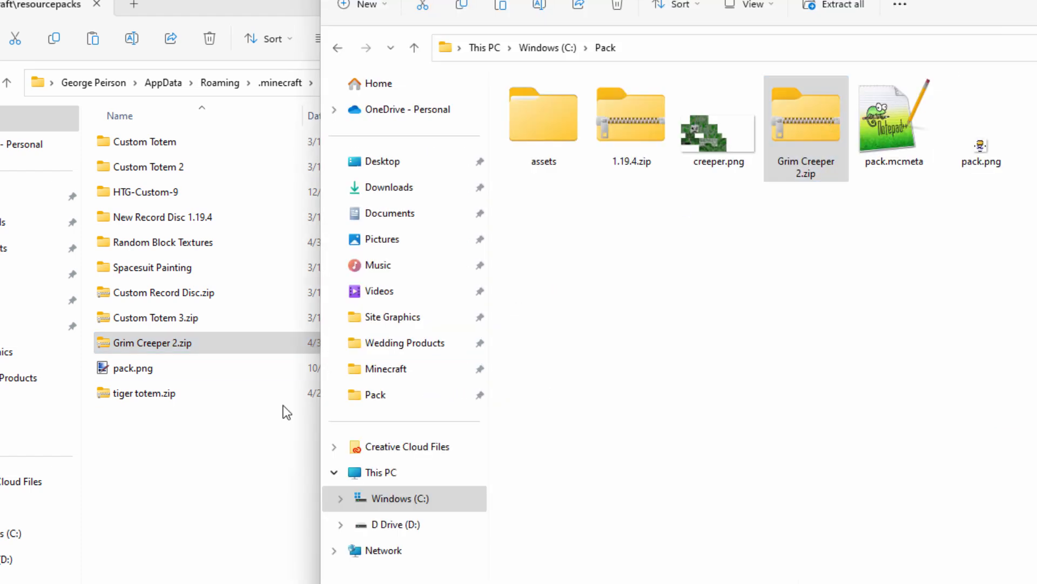
left_click(805, 93)
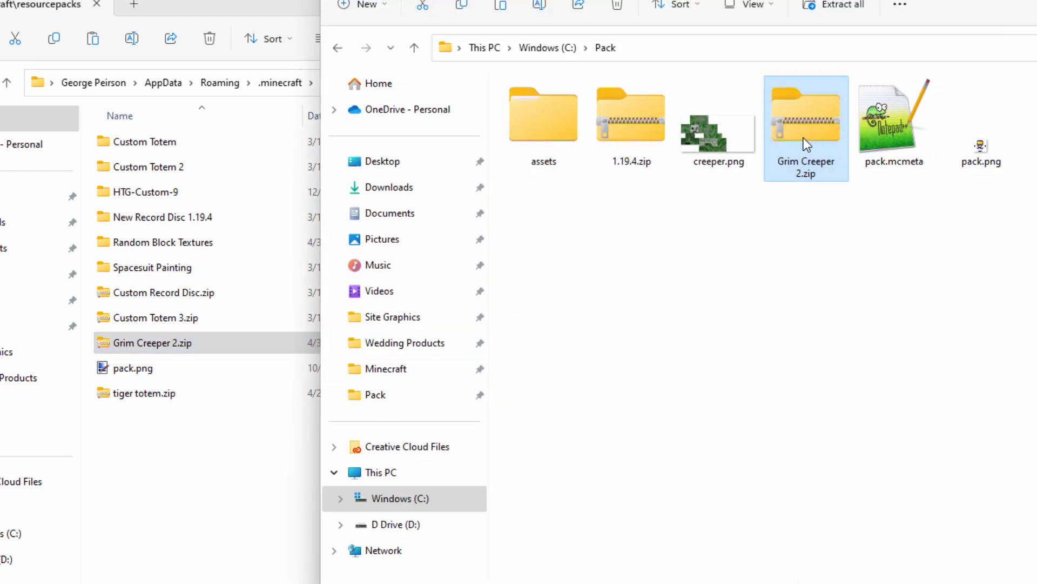
left_click(158, 470)
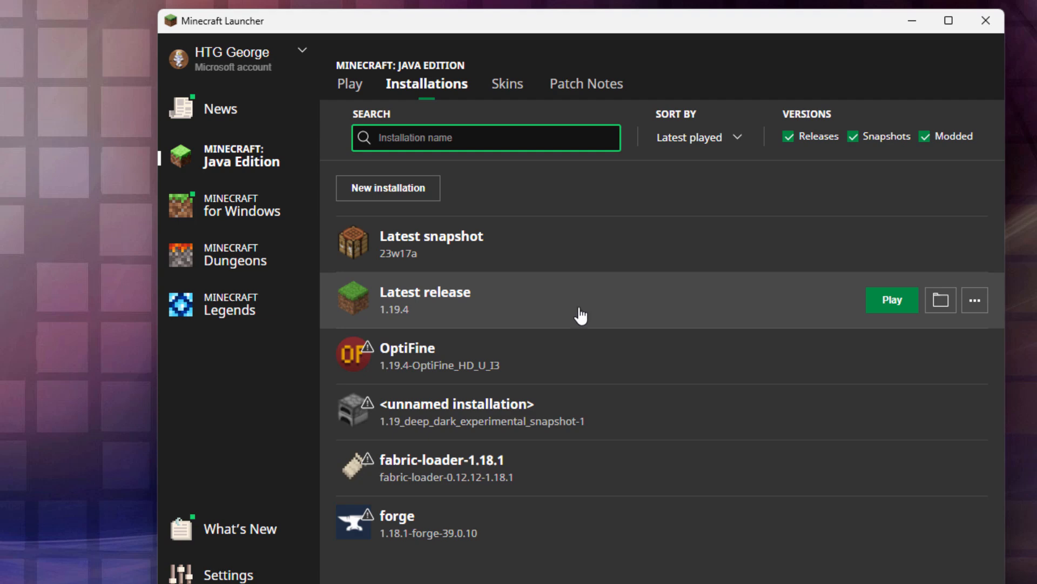
Launch the Latest release 1.19.4 of Minecraft, activate the Grim Creeper 2.zip resource pack and return to the title screen.
left_click(892, 305)
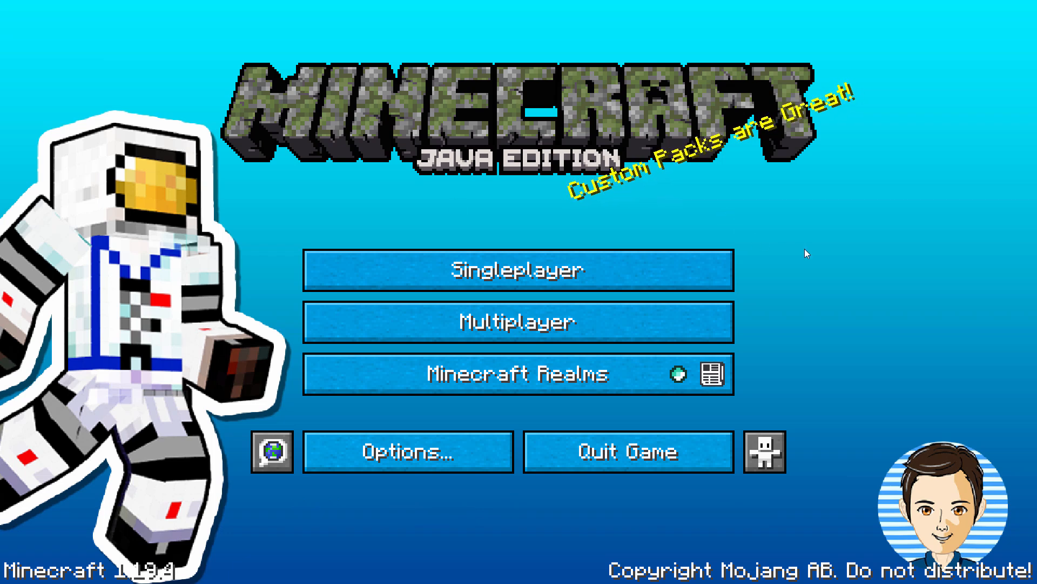
left_click(386, 453)
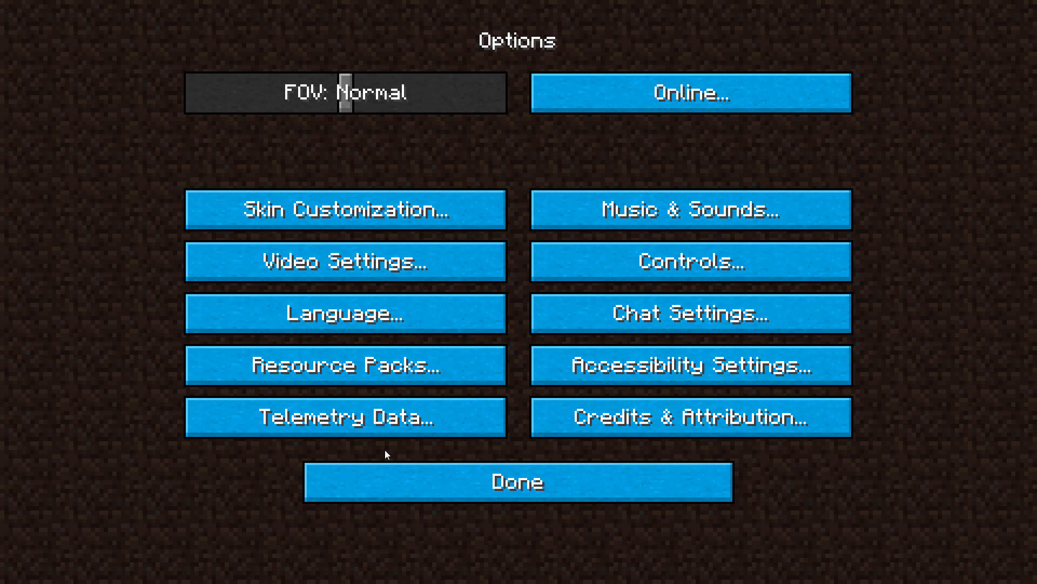
left_click(349, 366)
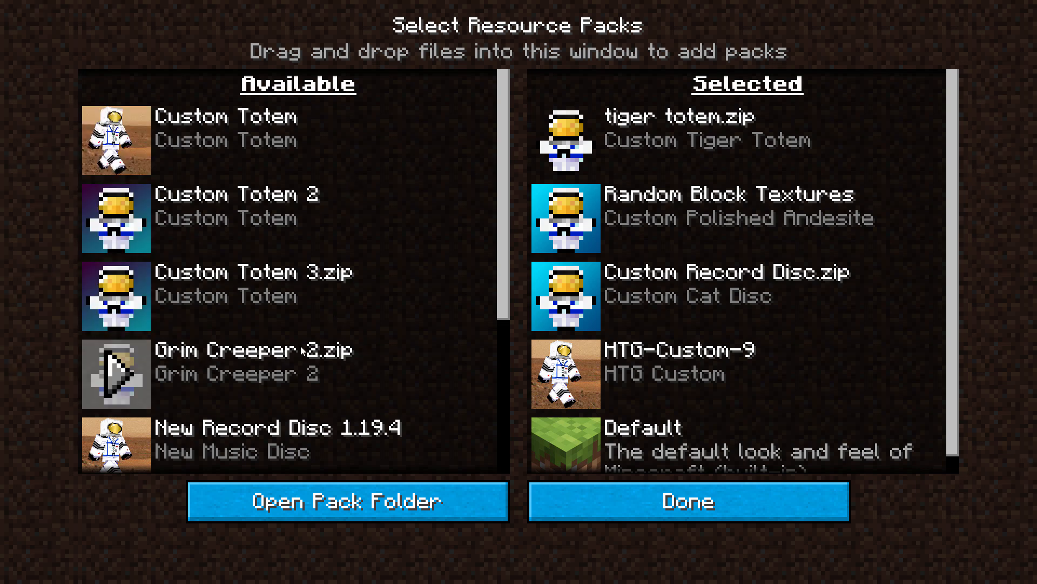
left_click(119, 374)
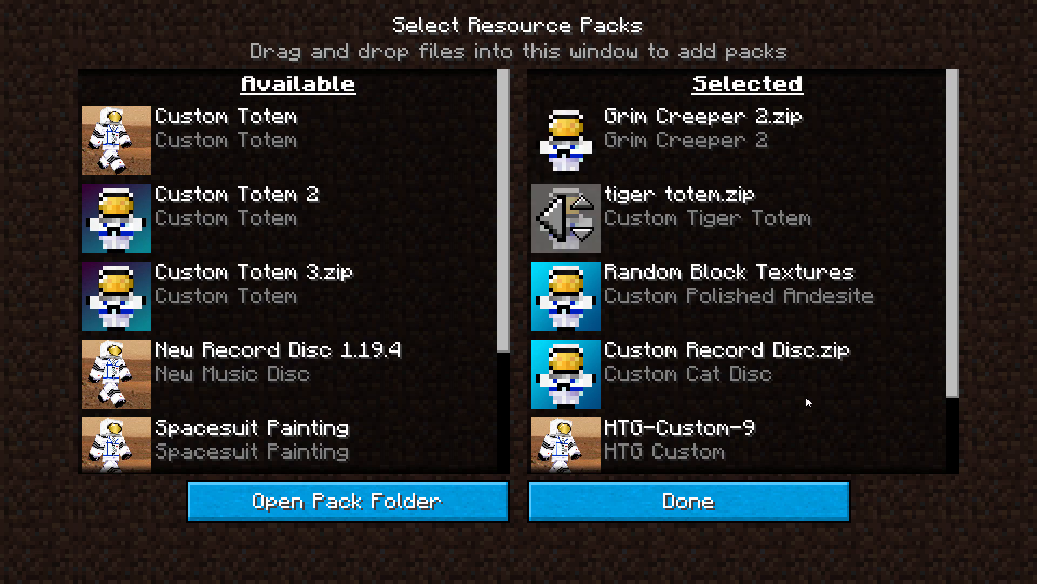
left_click(689, 498)
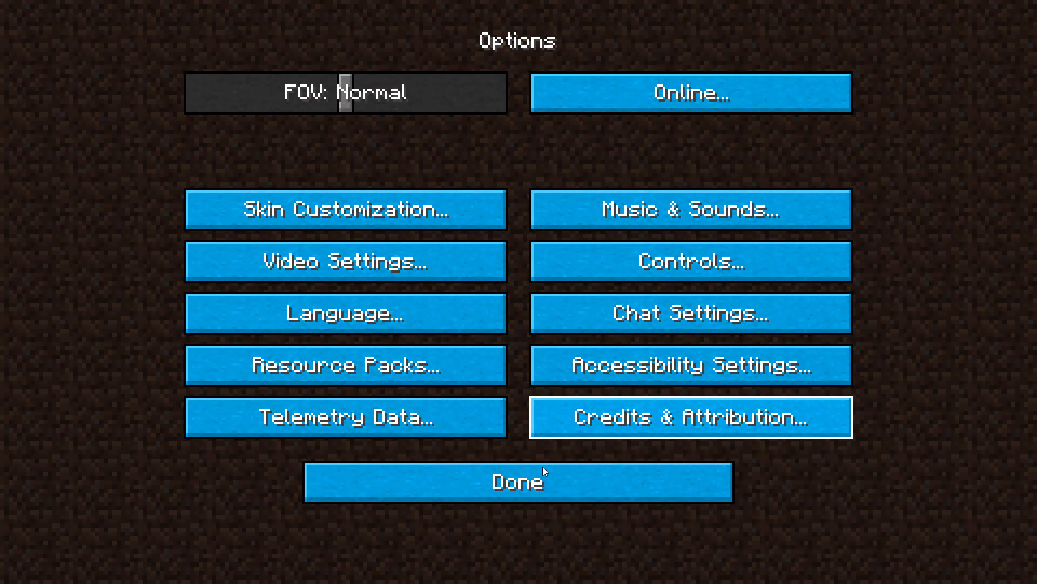
left_click(544, 470)
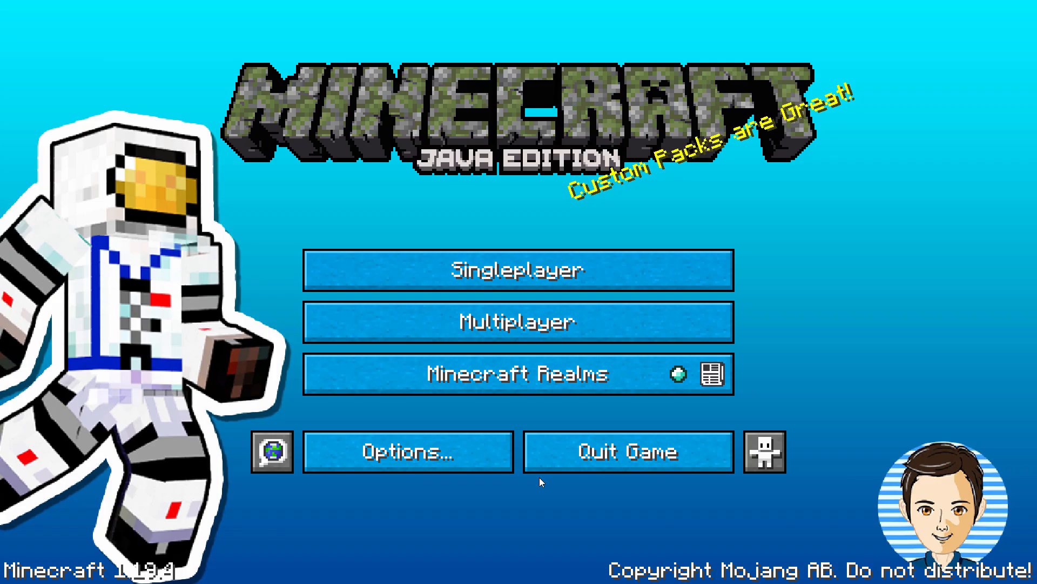
Load the singleplayer world Main World and walk past the lava to a dark area of the cave.
left_click(550, 274)
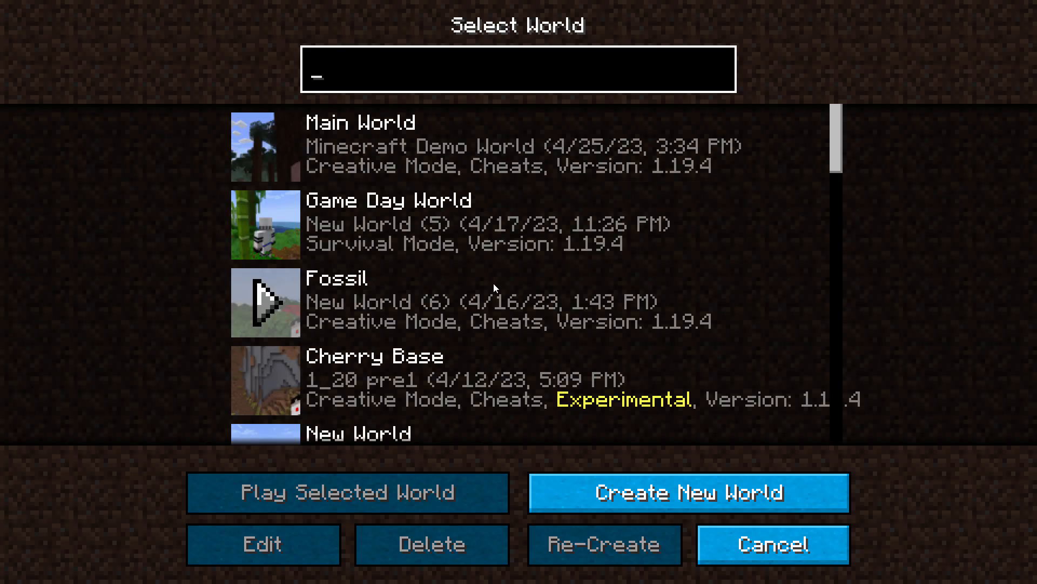
left_click(265, 151)
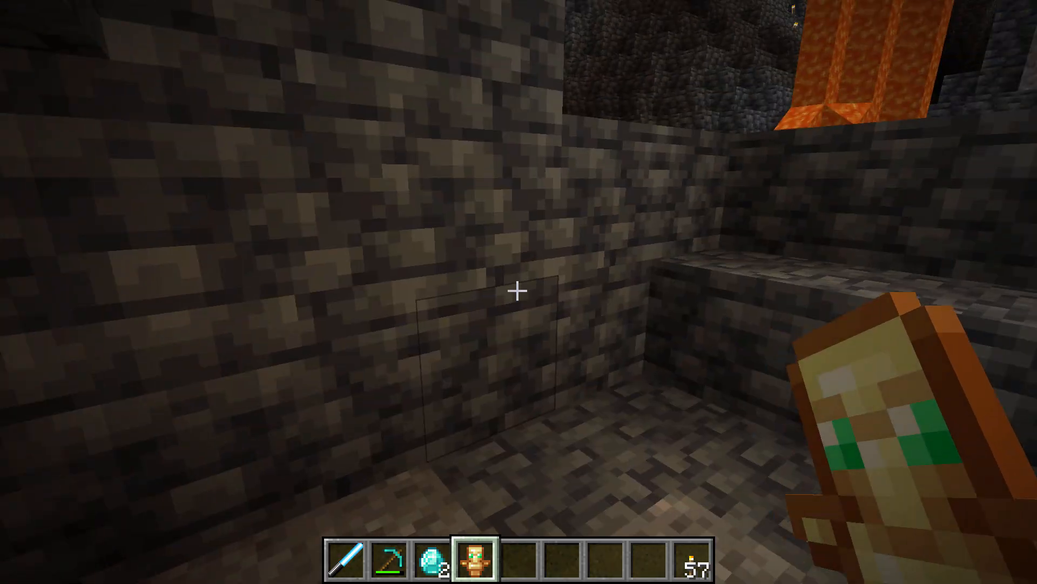
key("w")
key("space")
key("space")
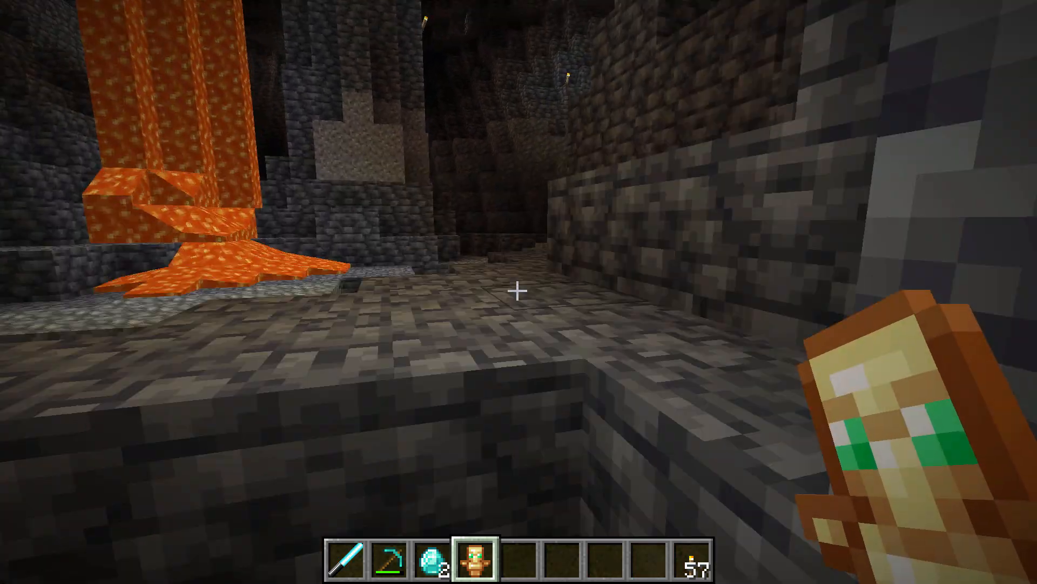
key("w")
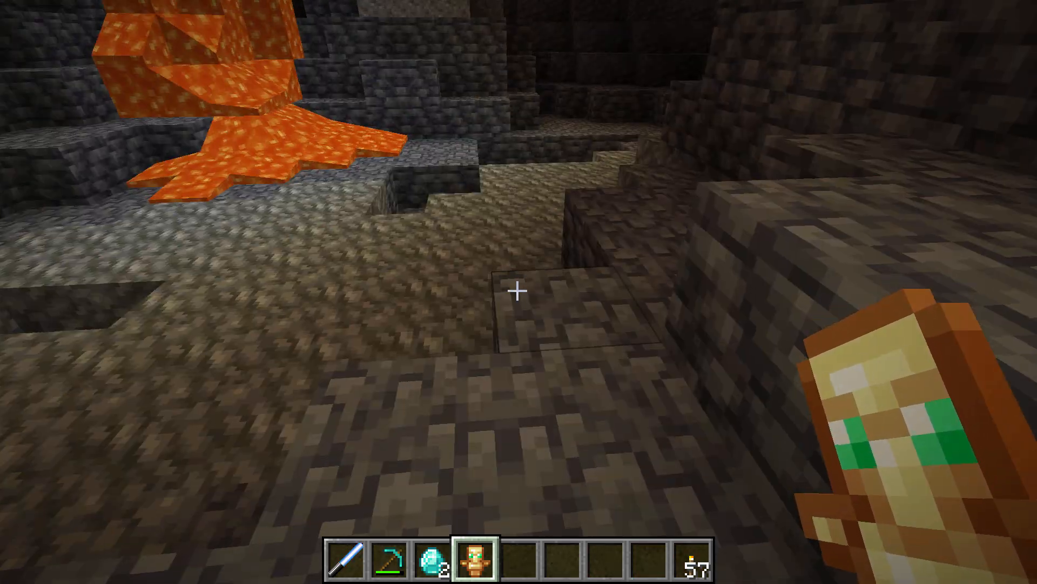
key("w")
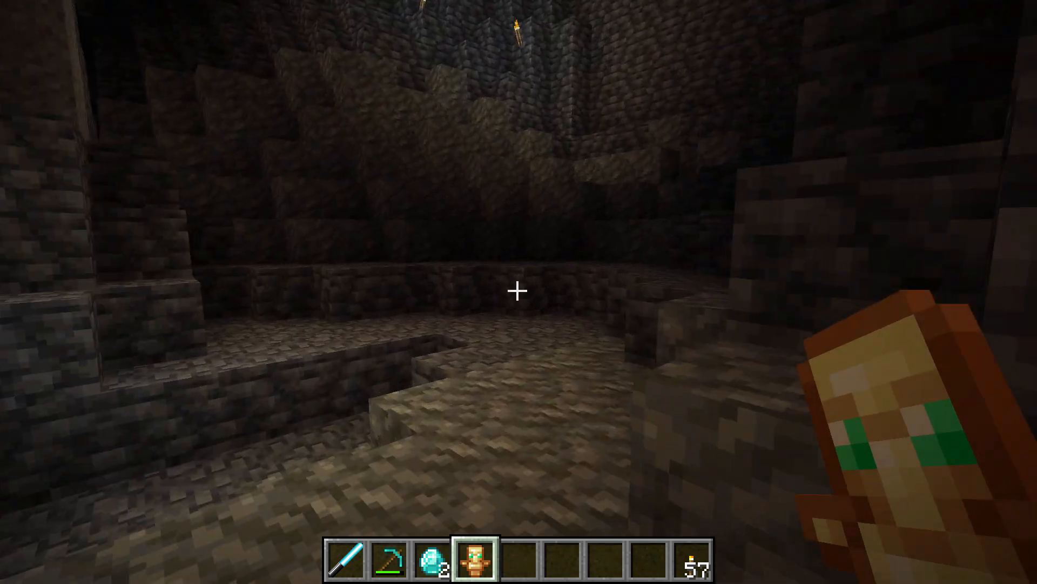
key("w")
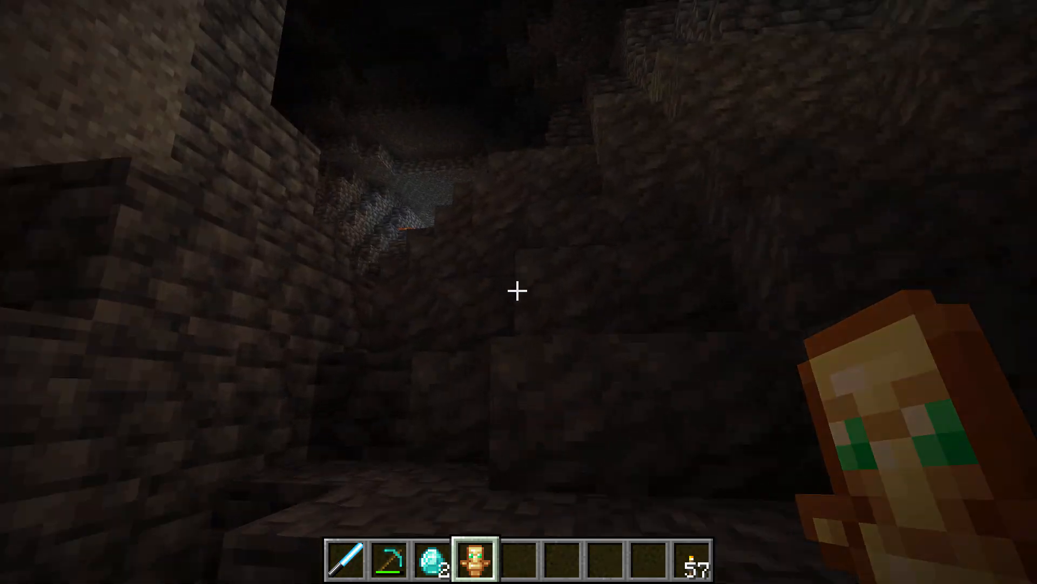
key("w")
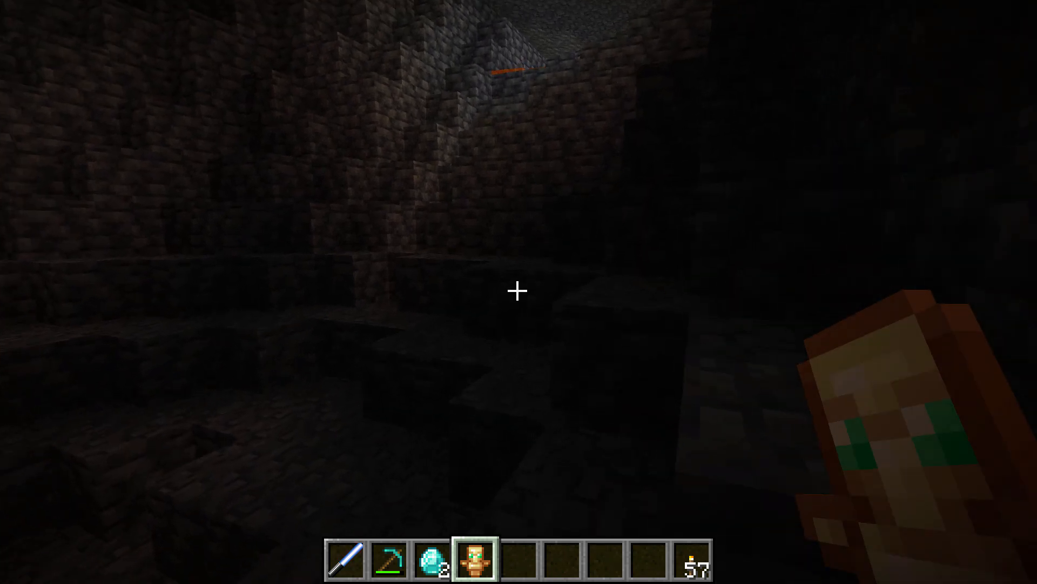
Put a Creeper Spawn Egg from the creative inventory into the sixth hotbar slot and equip it.
key("e")
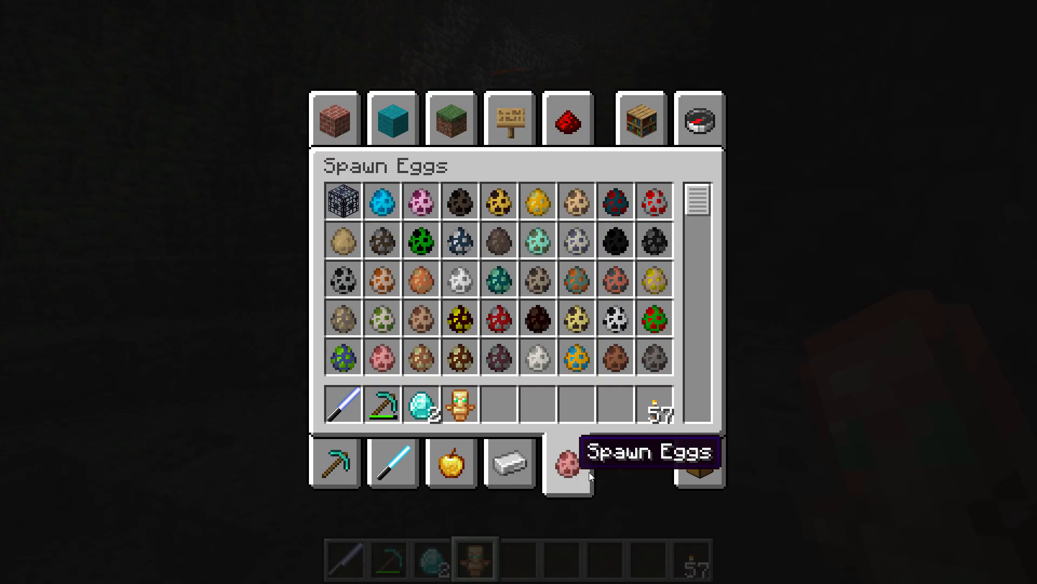
left_click(414, 245)
left_click(541, 409)
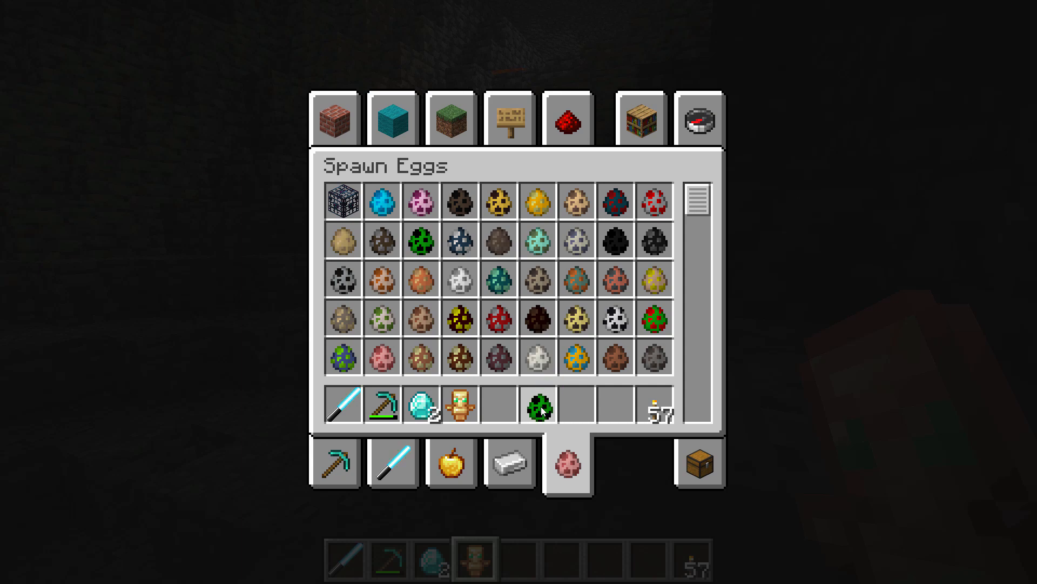
key("e")
key("6")
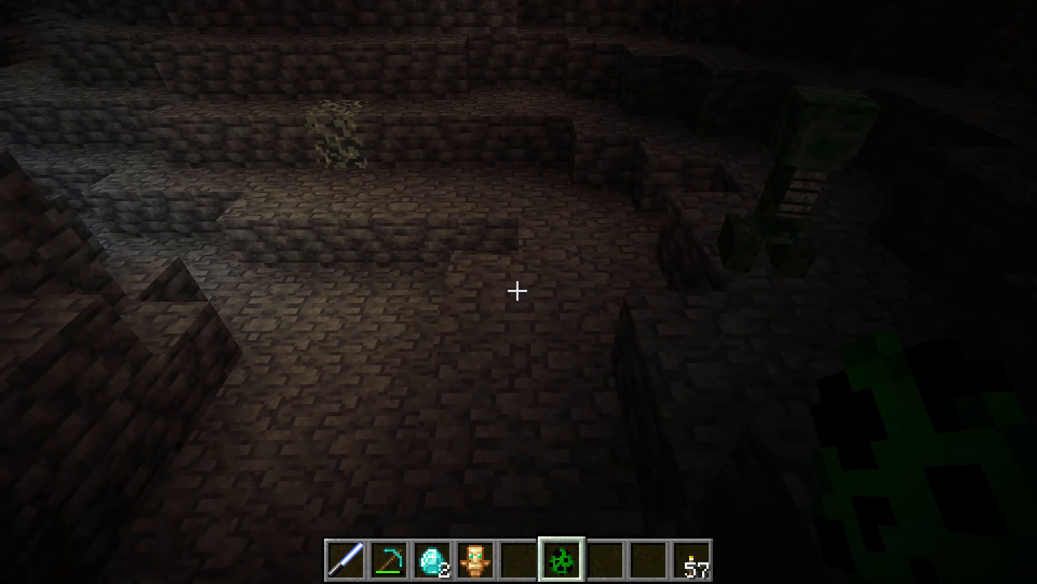
Place a torch on the rock ledge near the creepers and spawn several more creepers on the cave floor.
key("9")
right_click(518, 291)
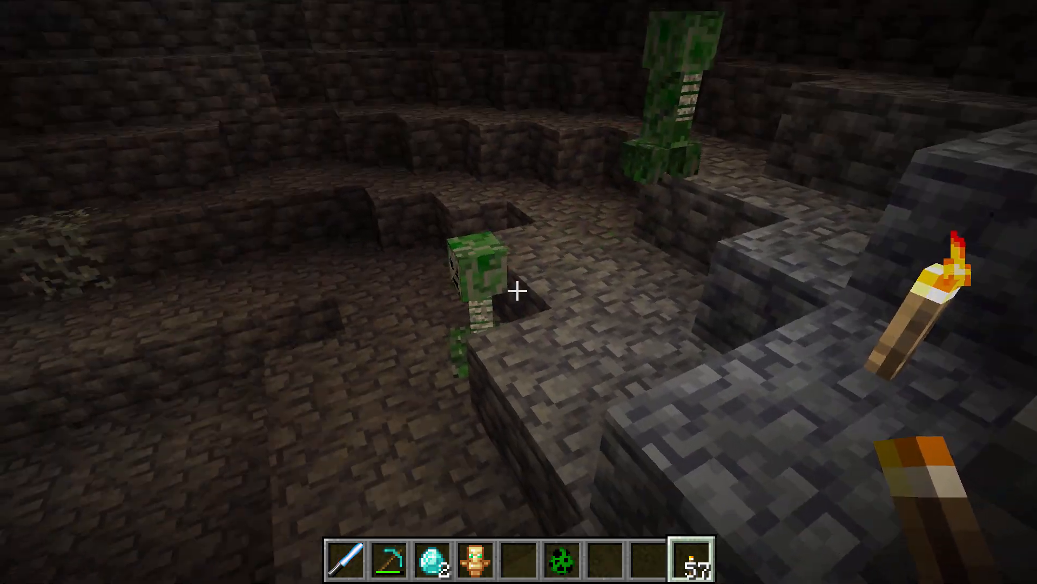
key("6")
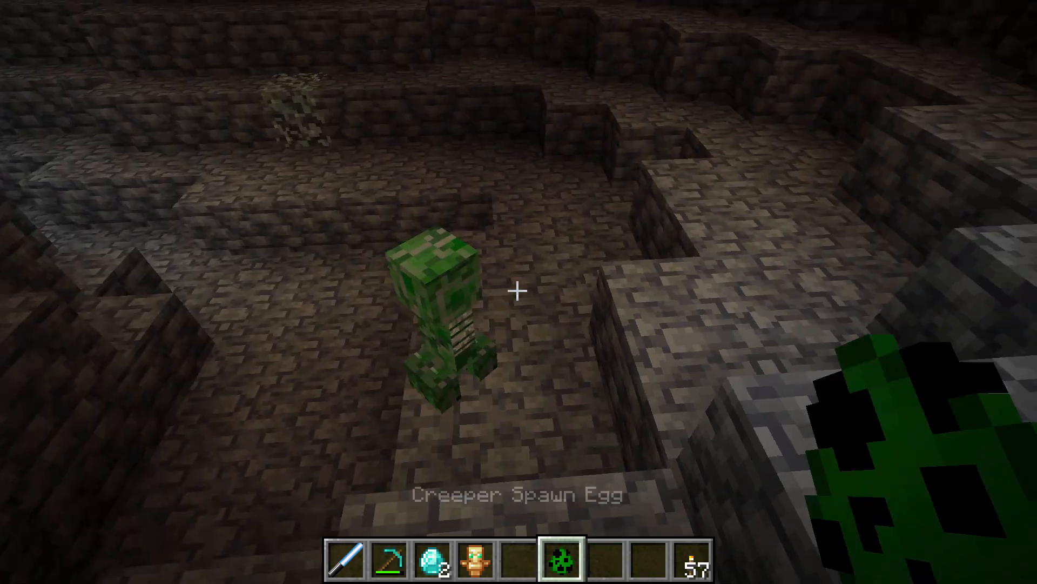
right_click(518, 291)
right_click(518, 291)
right_click(517, 290)
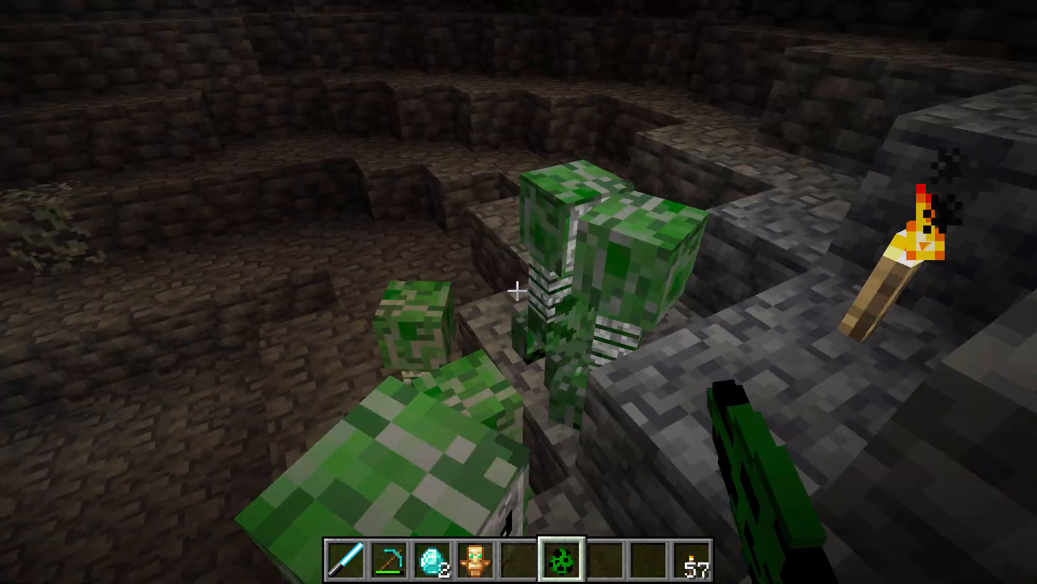